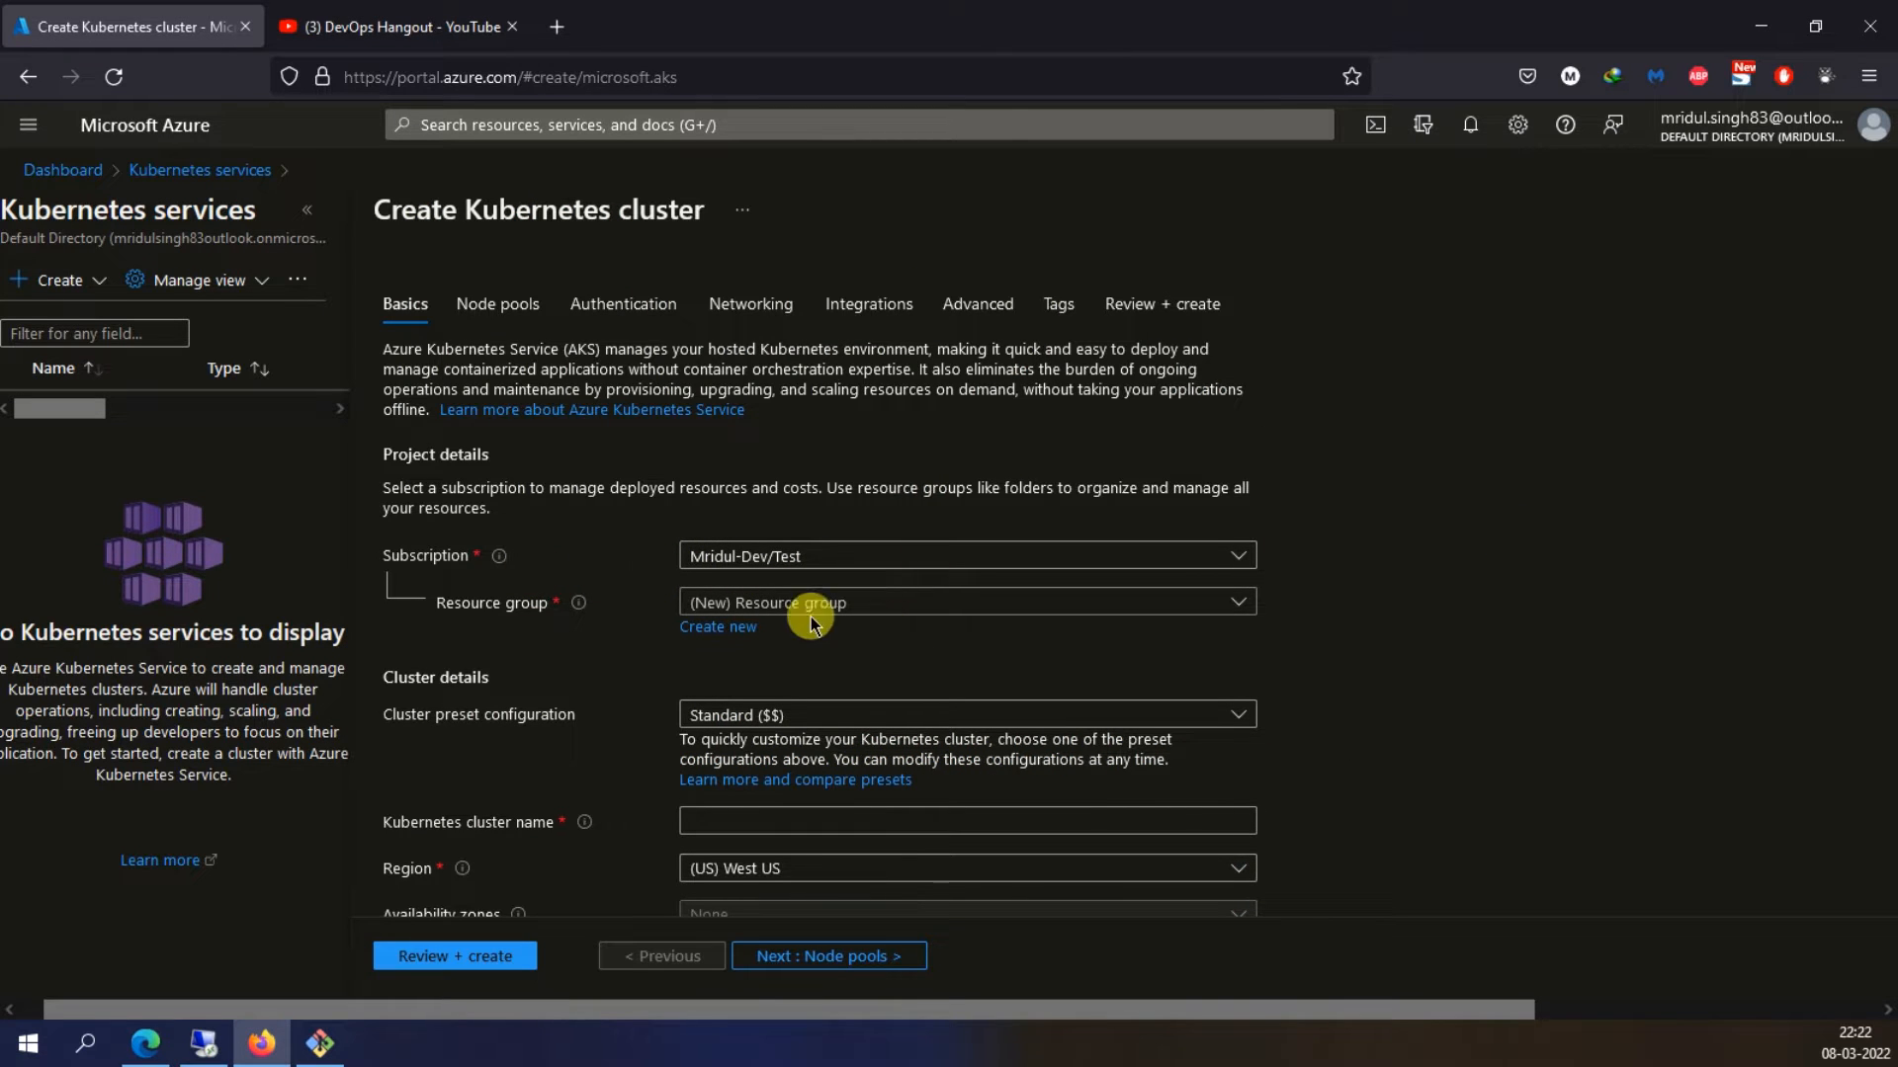
Select DevOps-RG as the resource group for the new Kubernetes cluster
left_click(858, 608)
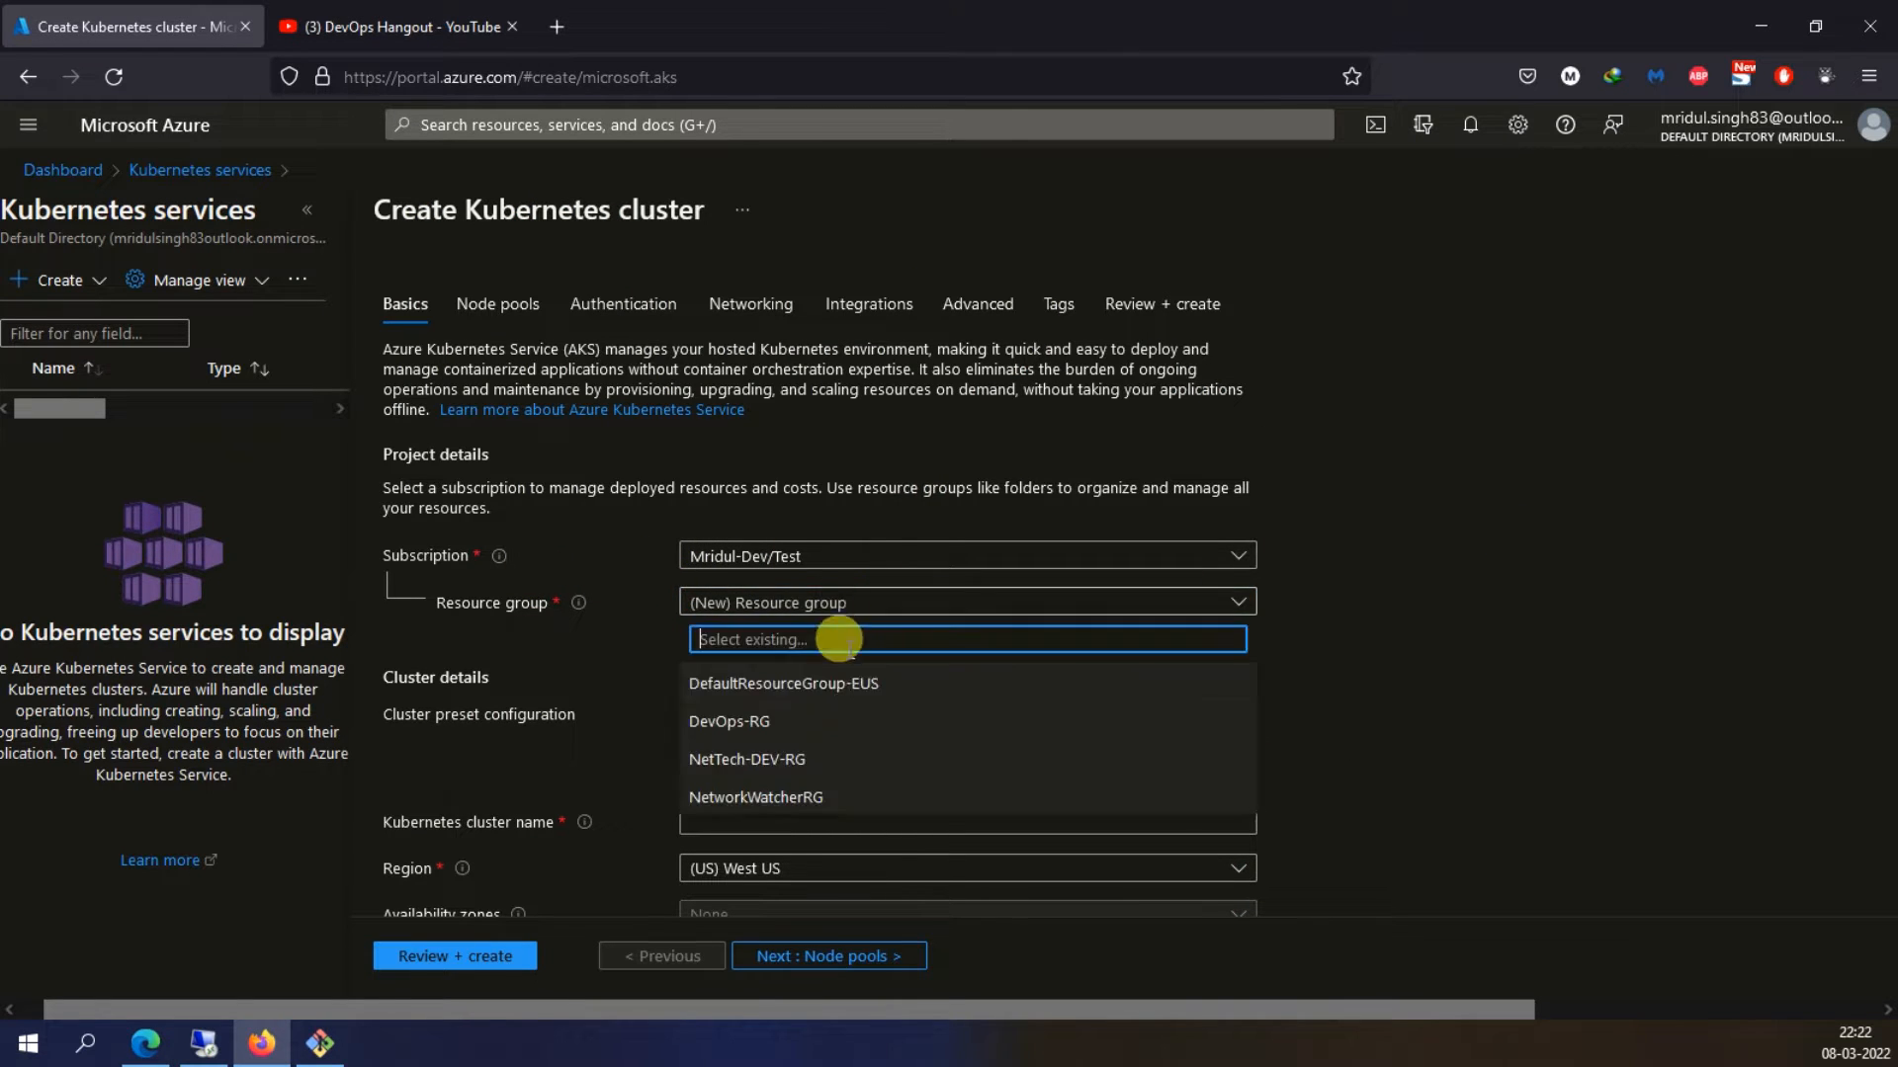
left_click(767, 724)
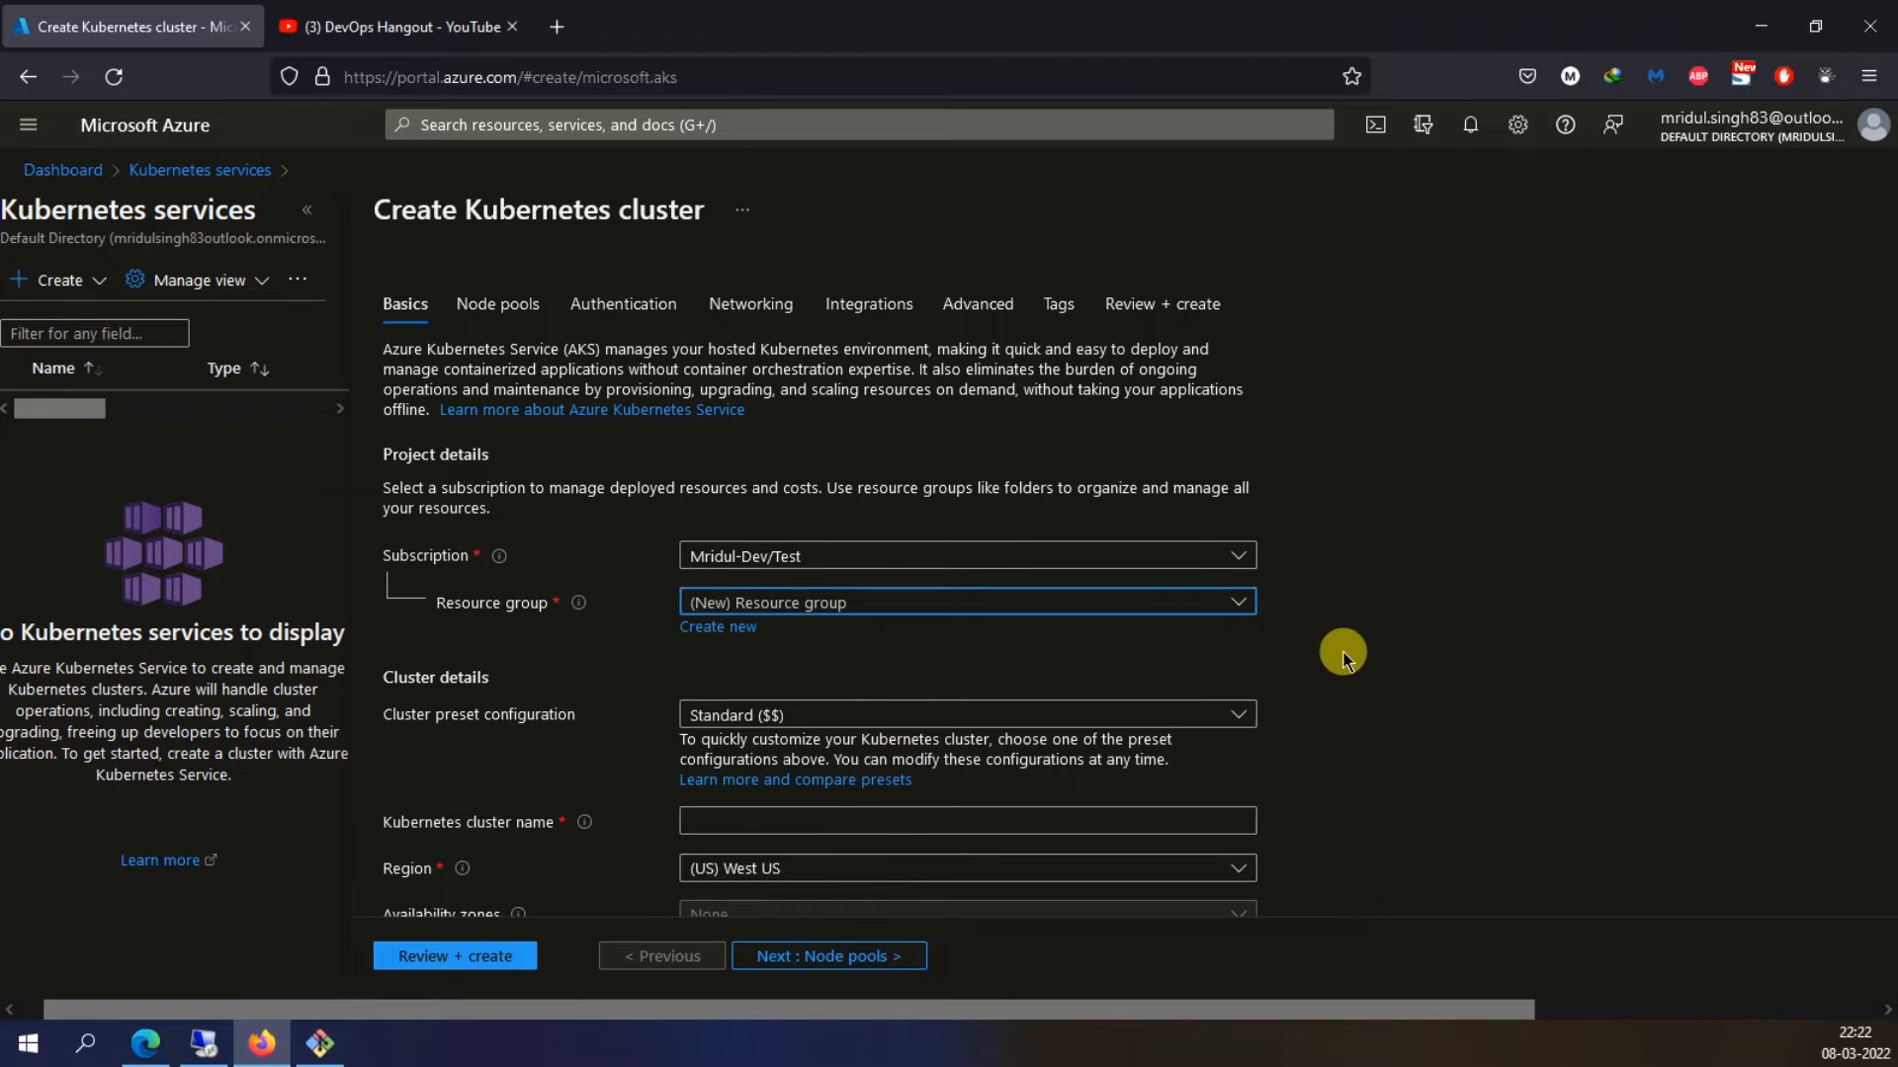
scroll(1156, 573, "down", 3)
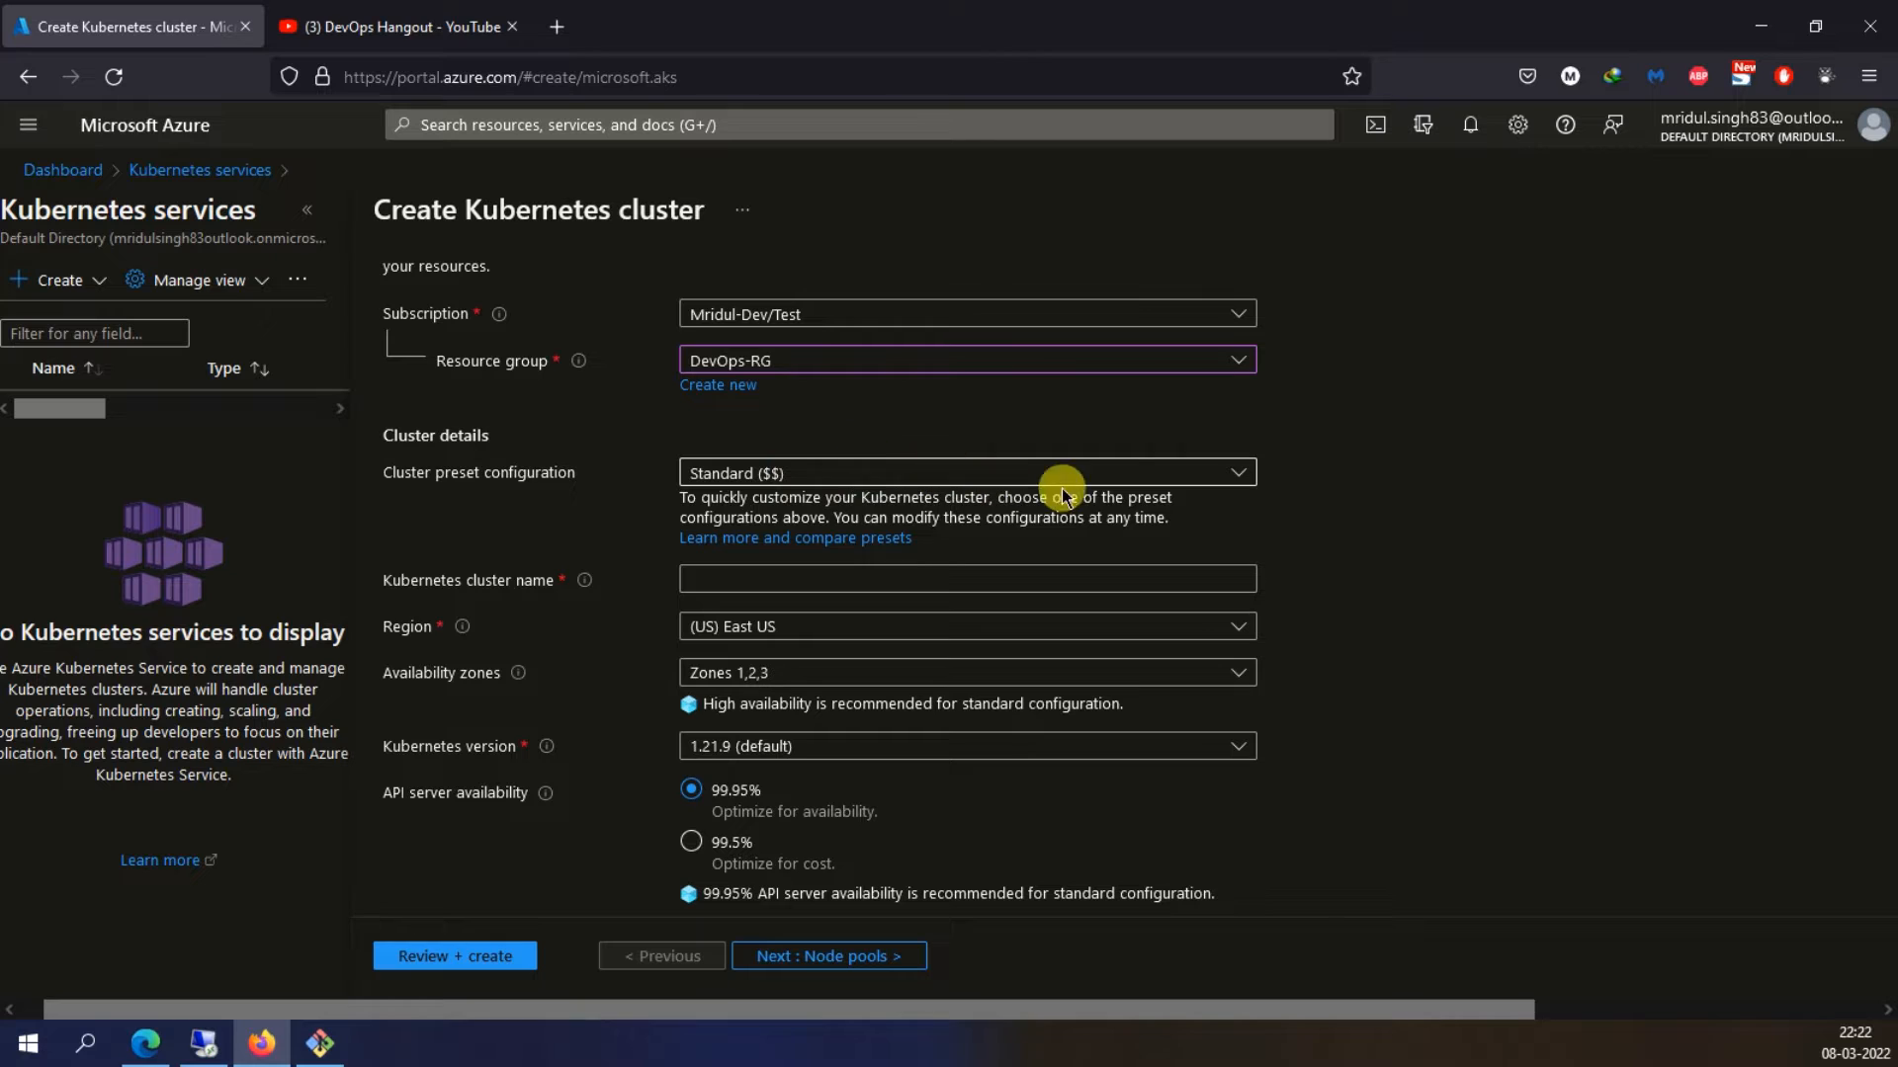
Keep the Standard ($$) preset configuration and name the Kubernetes cluster DevOps-AKS
left_click(1225, 476)
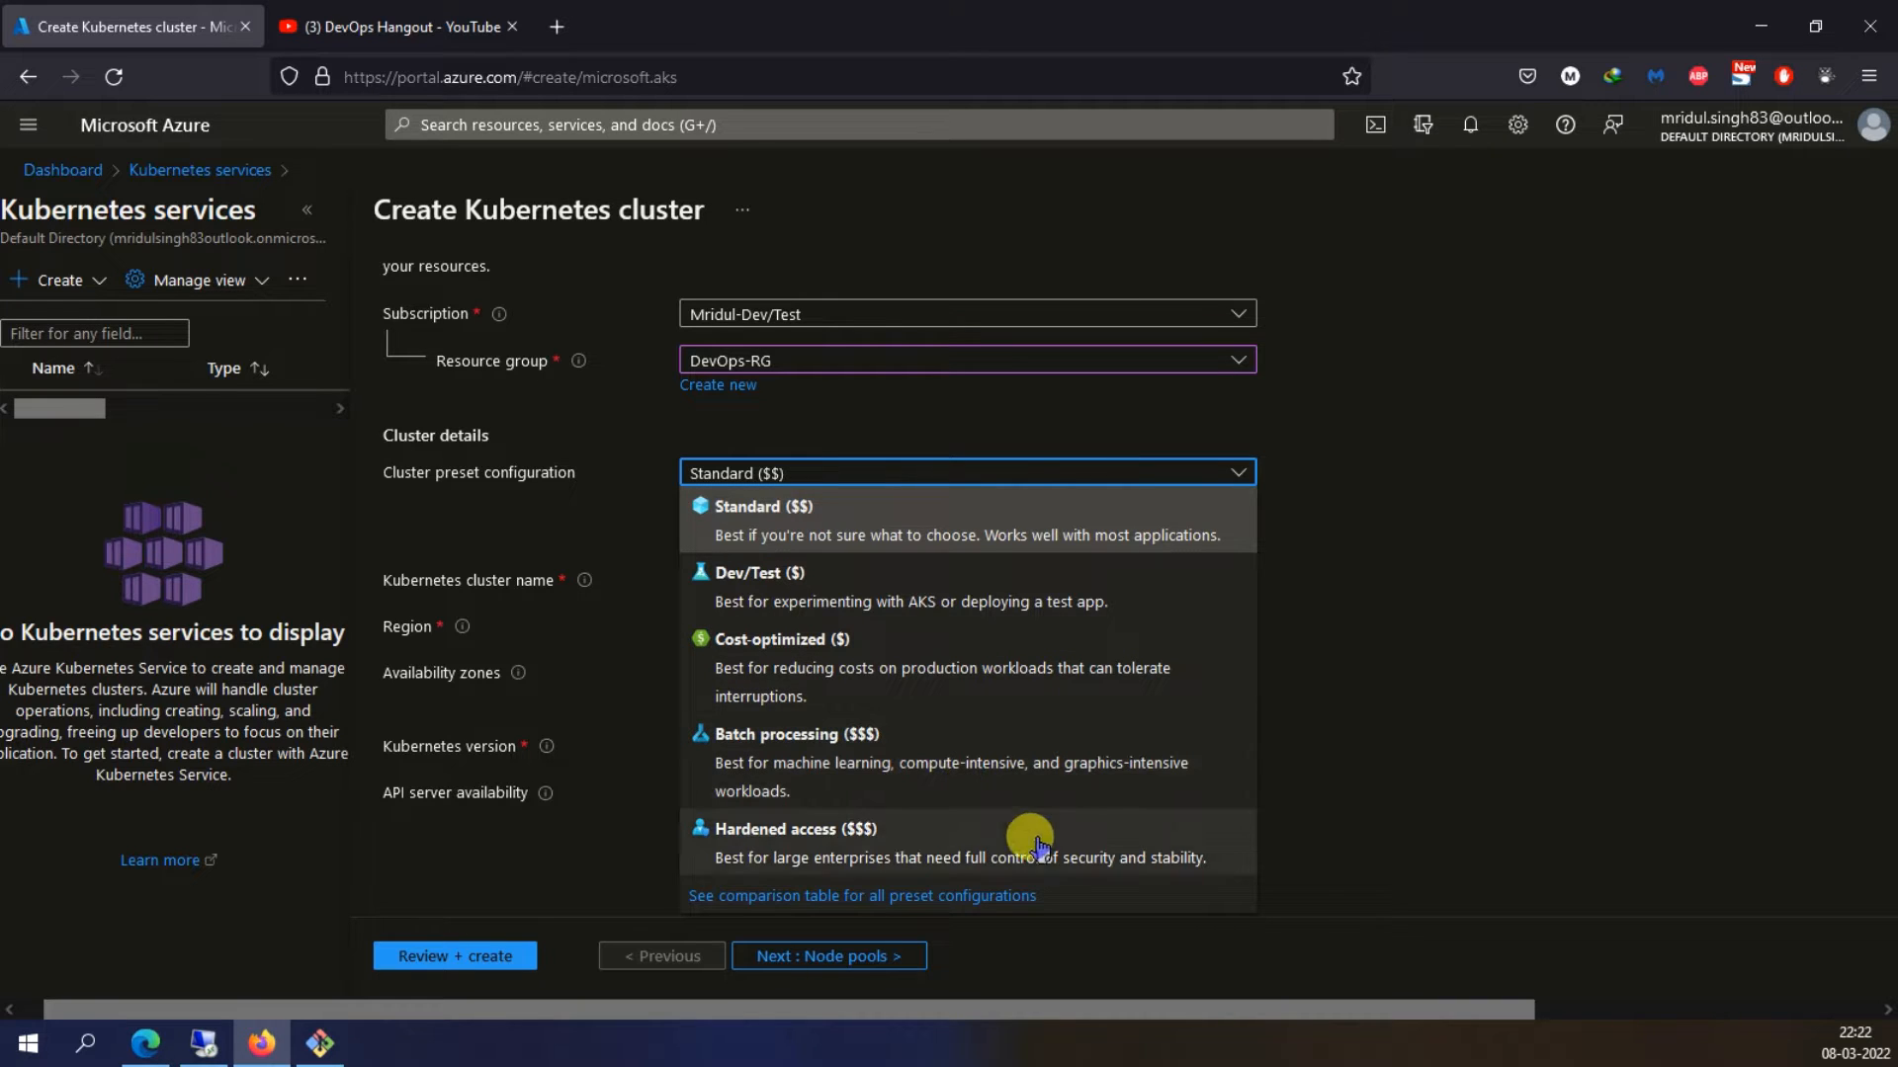
left_click(1408, 534)
left_click(756, 578)
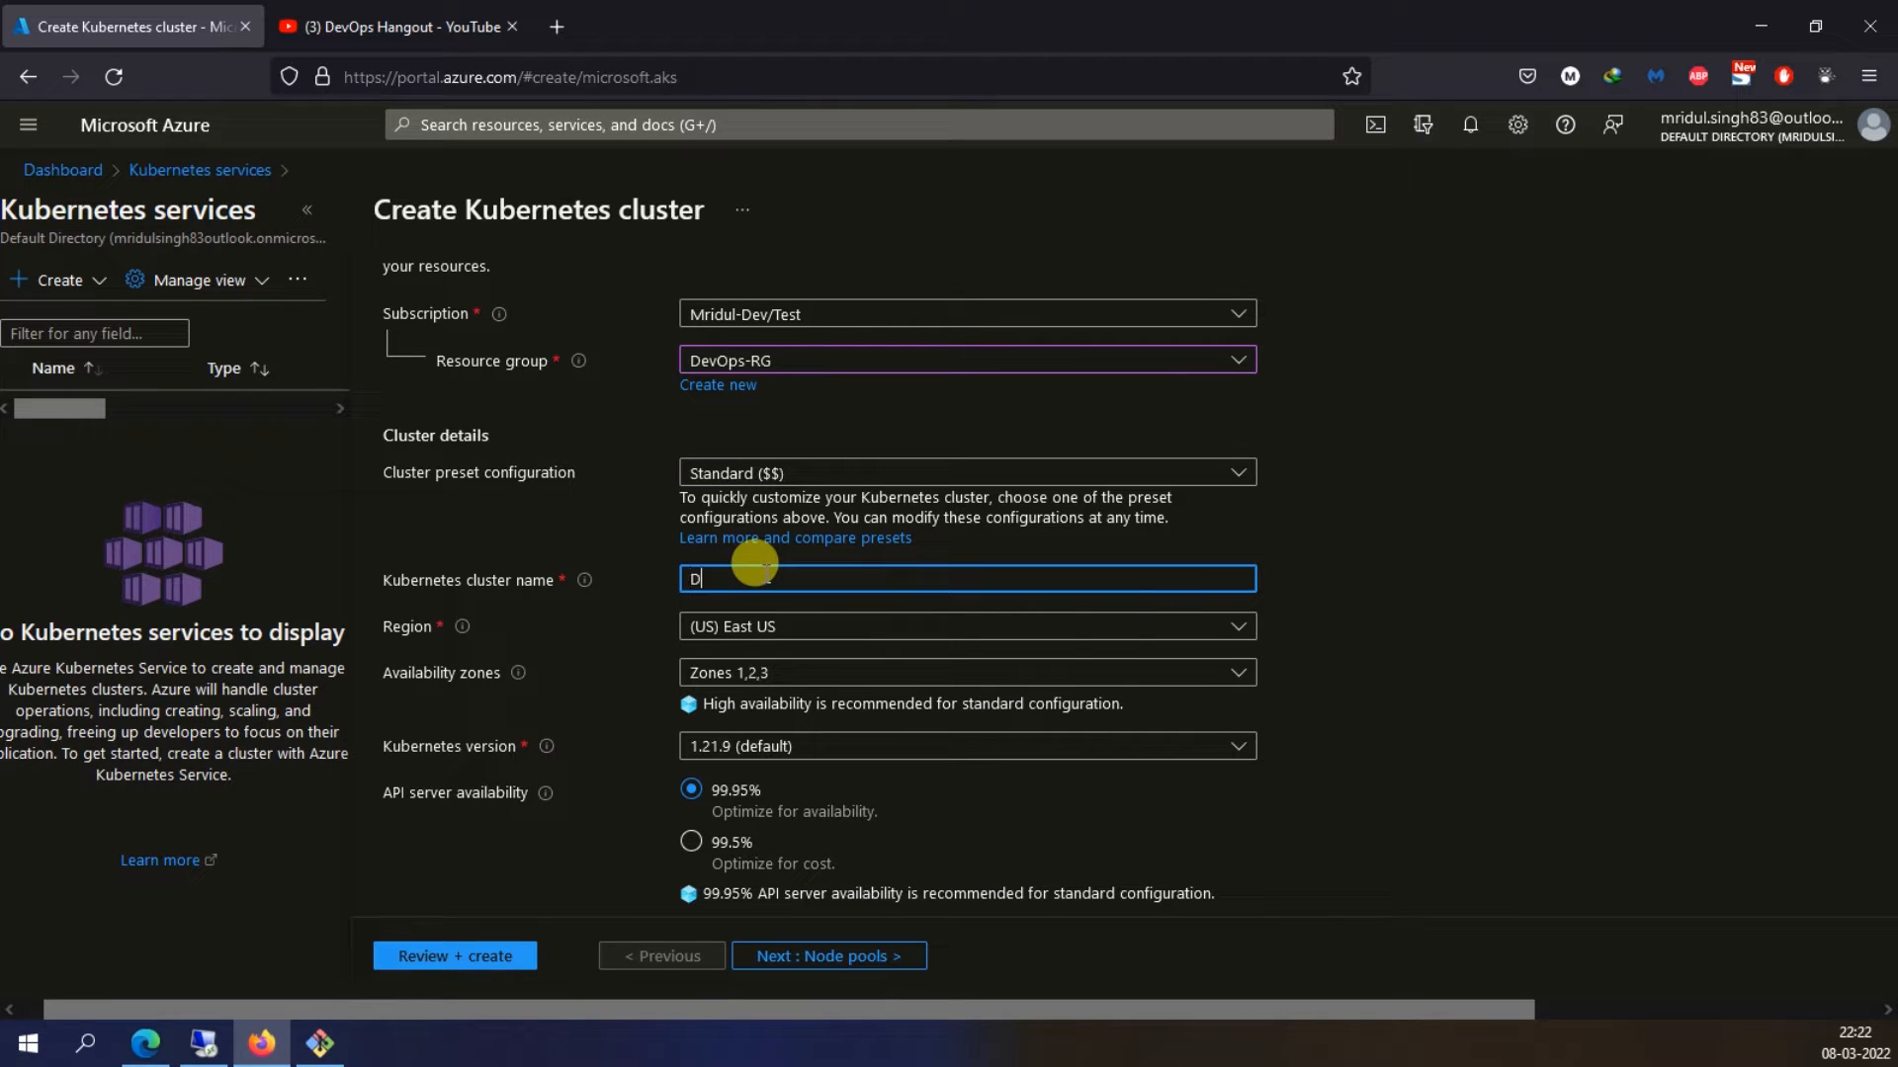
type("DevOps-AKS")
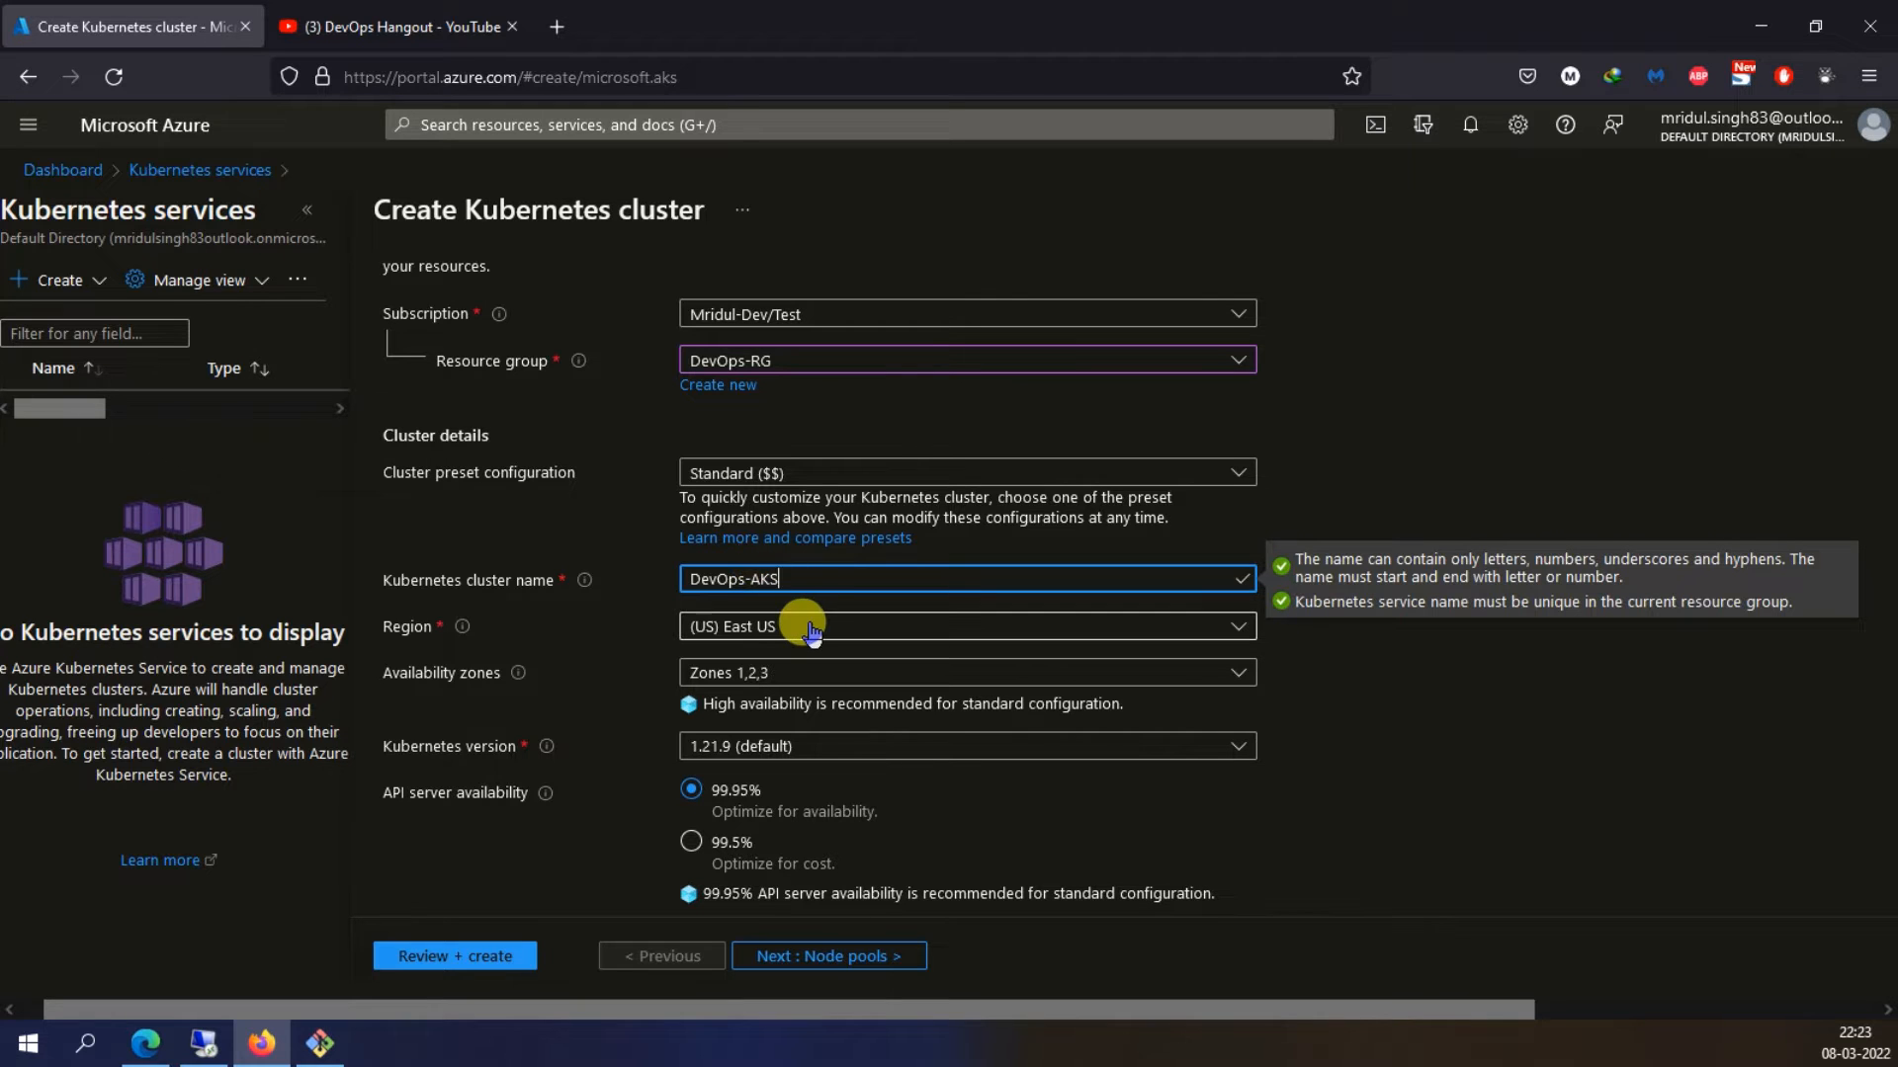
Restrict the cluster's availability zones to Zone 1 only and keep the default Kubernetes version 1.21.9
left_click(786, 676)
left_click(701, 781)
left_click(701, 744)
left_click(1374, 685)
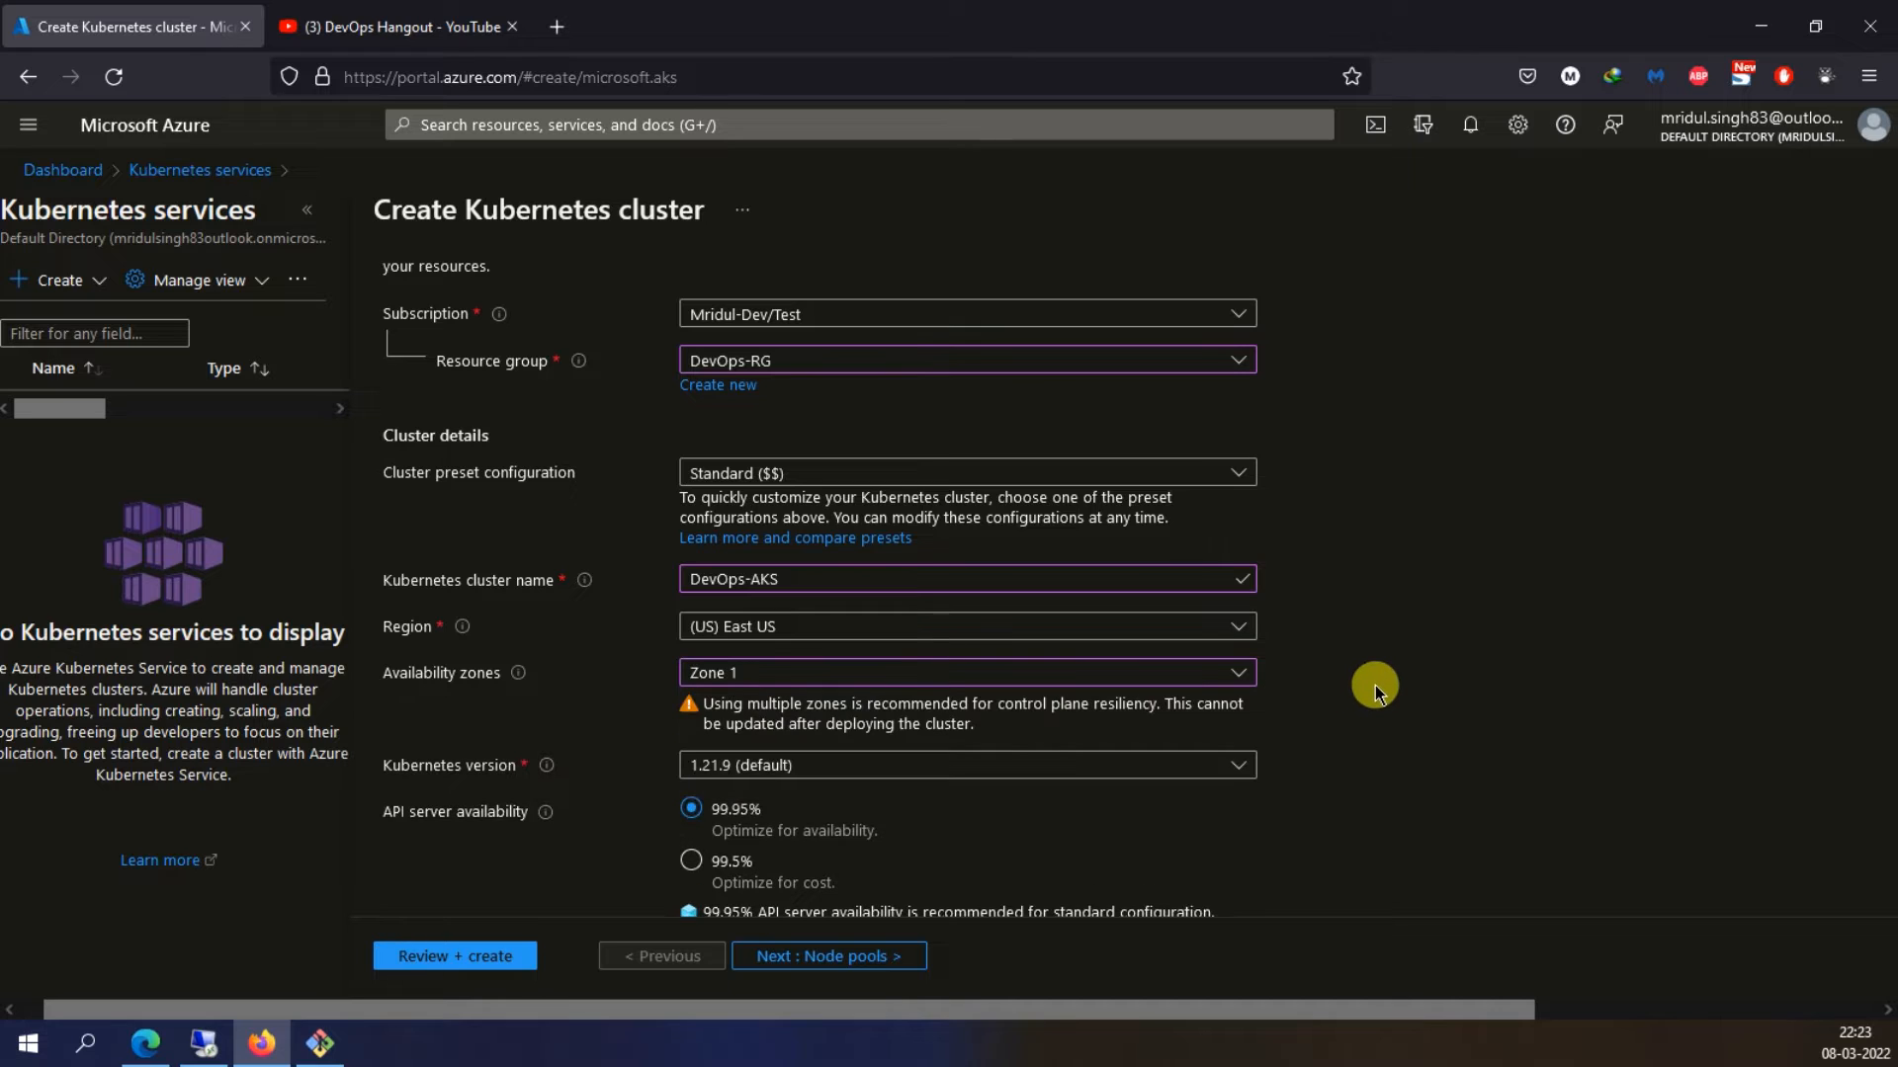
scroll(1374, 685, "down", 3)
left_click(850, 524)
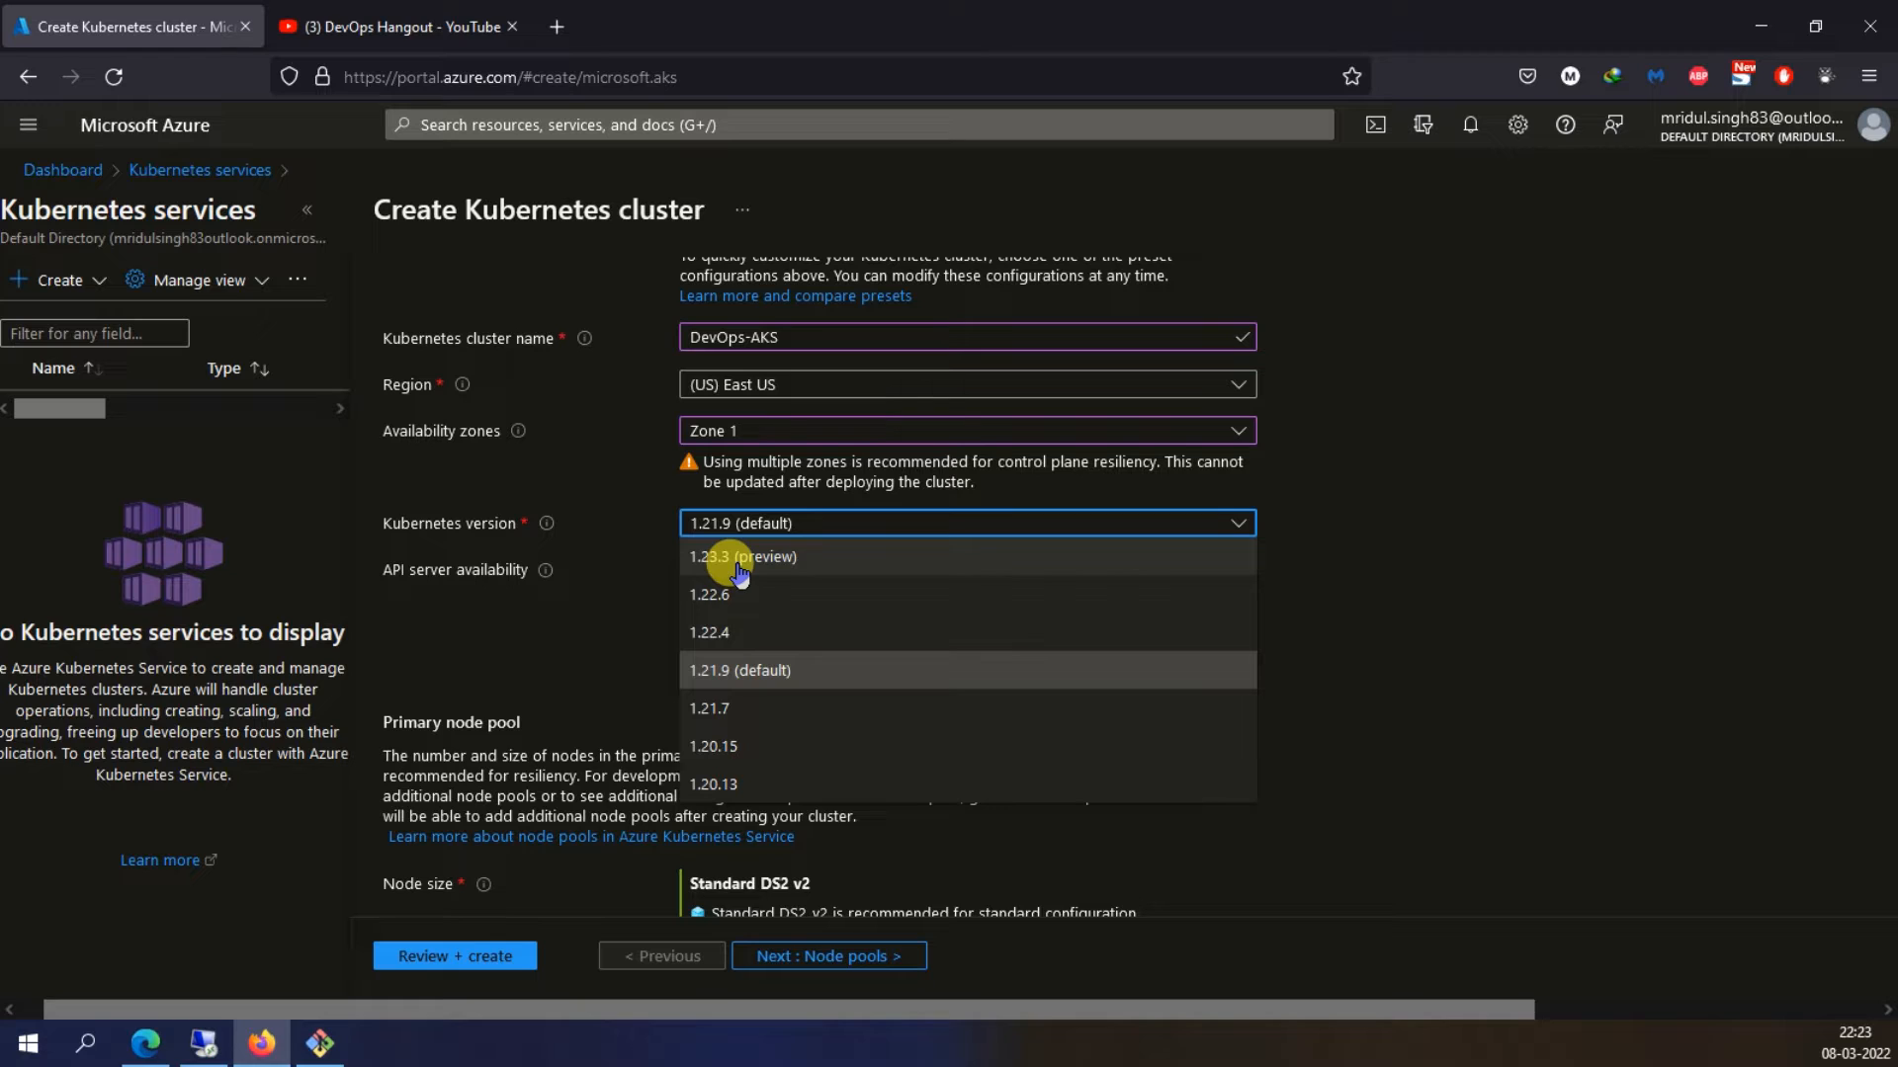
left_click(1512, 583)
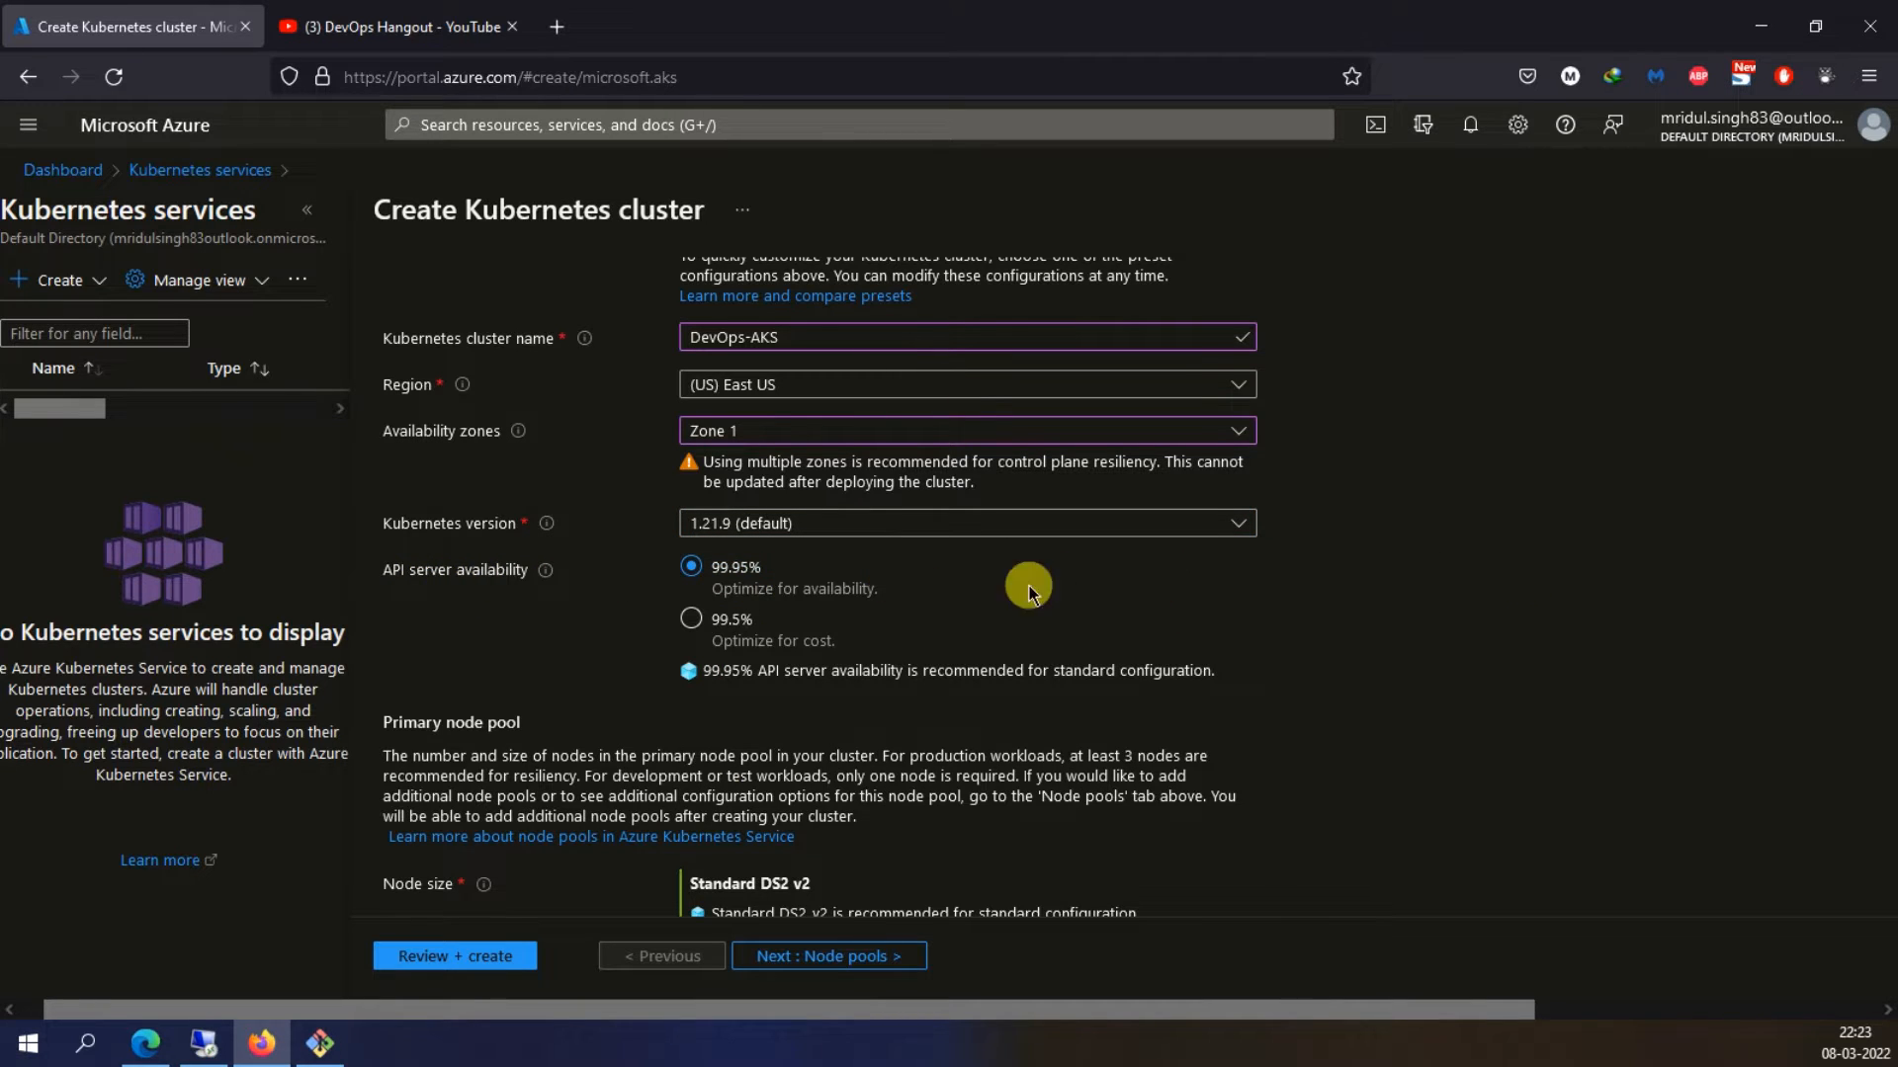
Change the primary node pool's node size to B2s and set its node count range to 1–2
scroll(1364, 603, "down", 3)
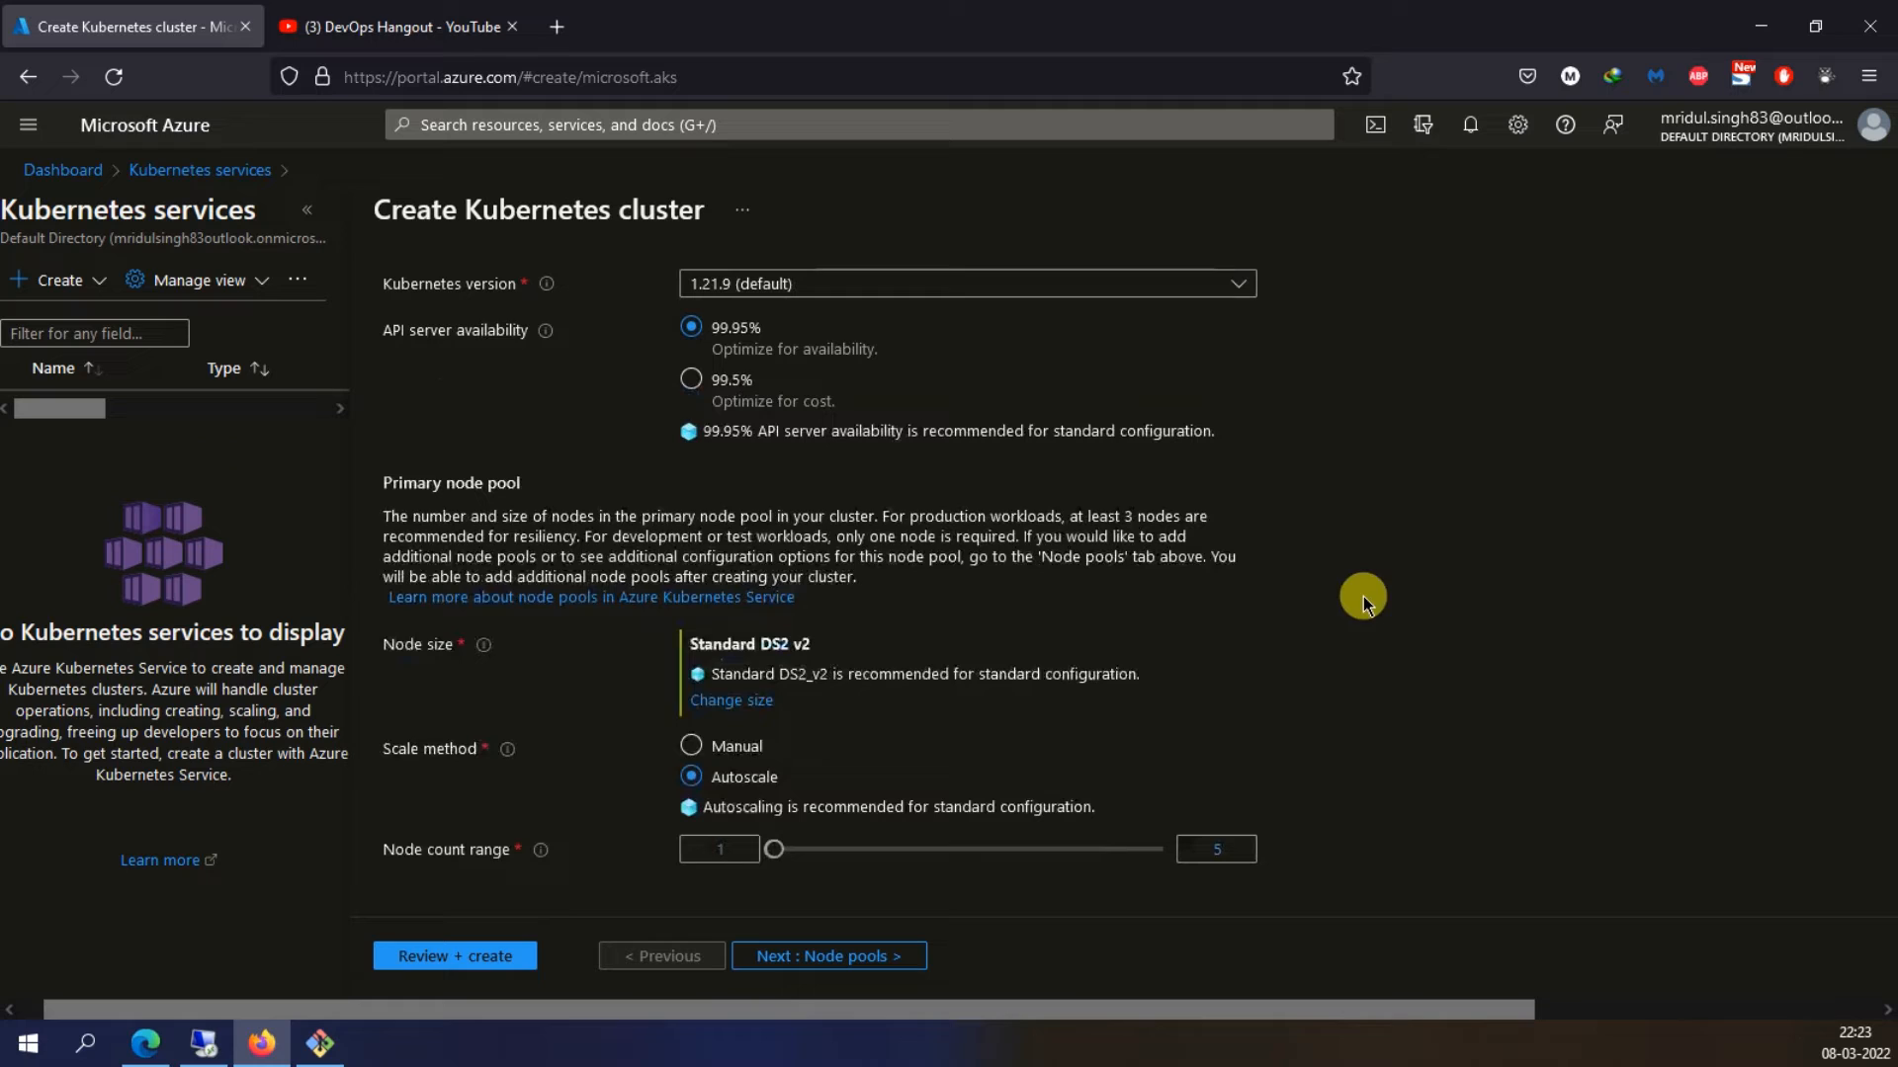
left_click(748, 704)
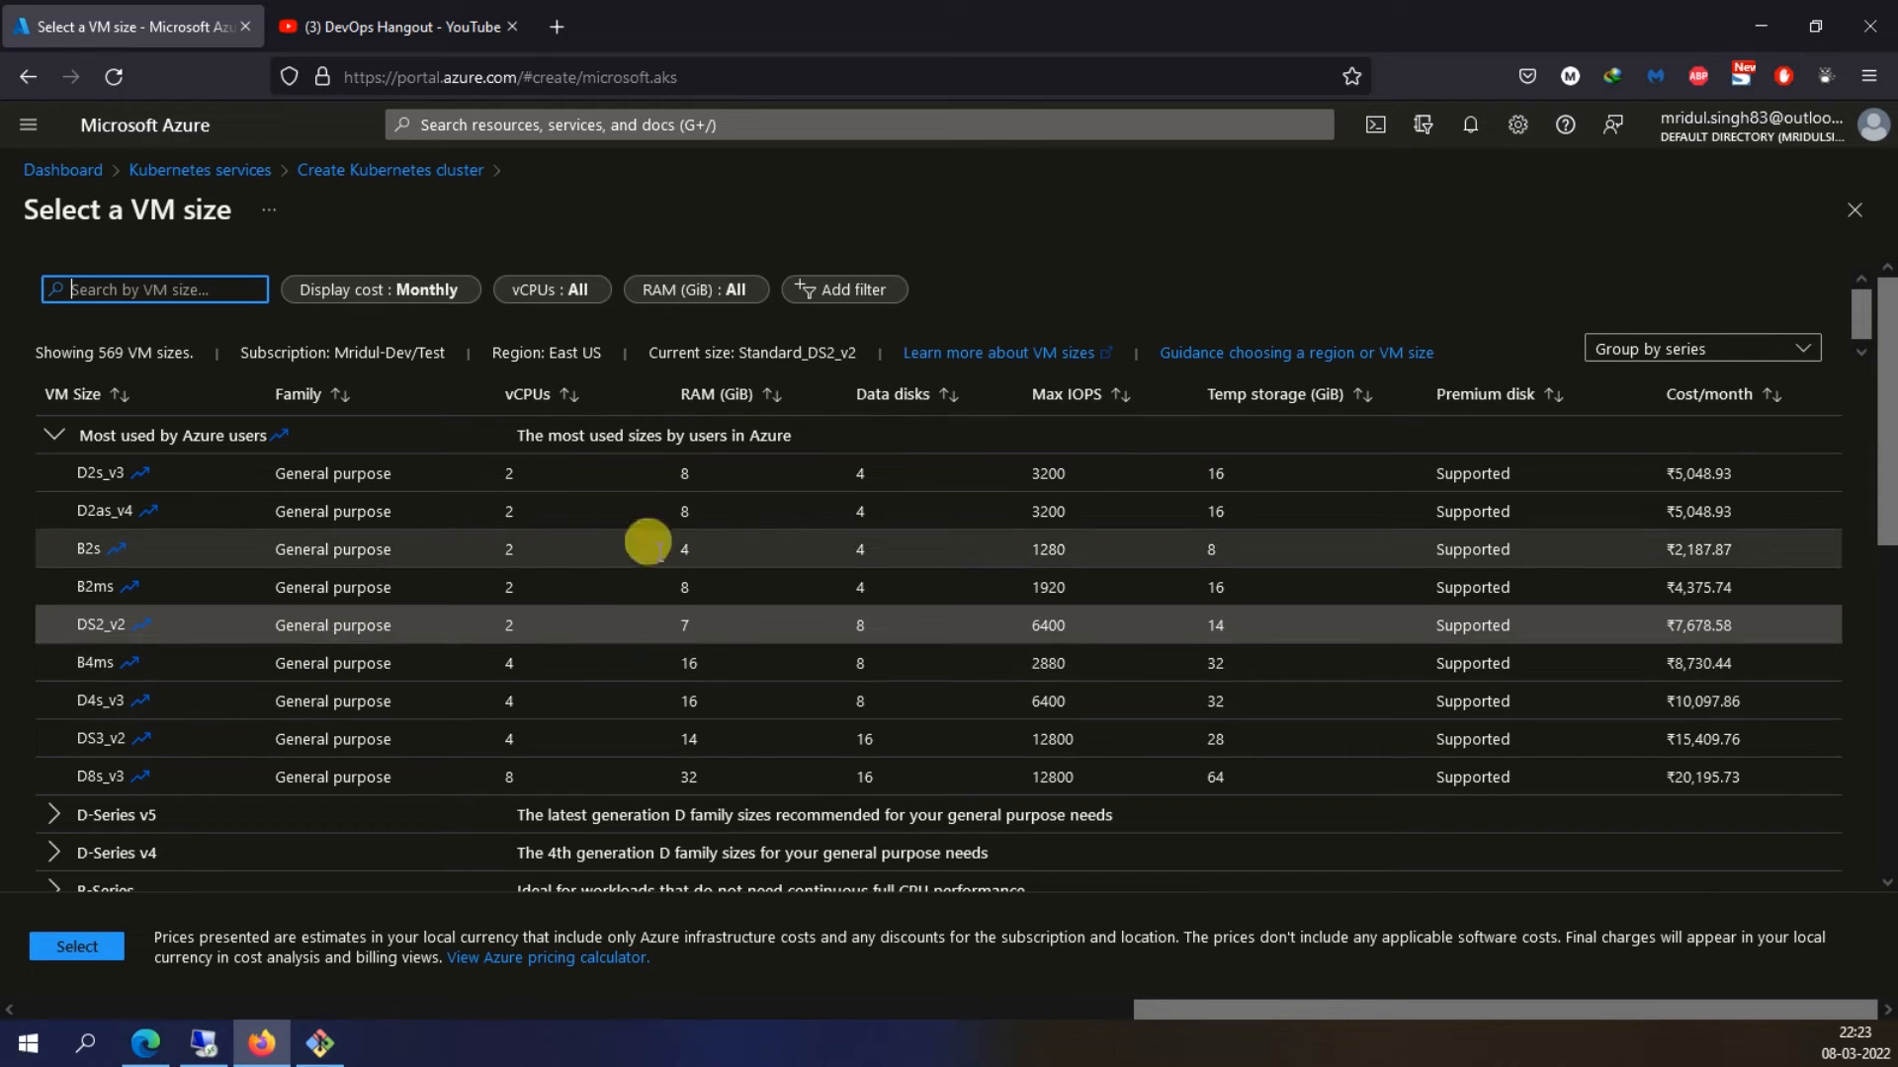
left_click(85, 542)
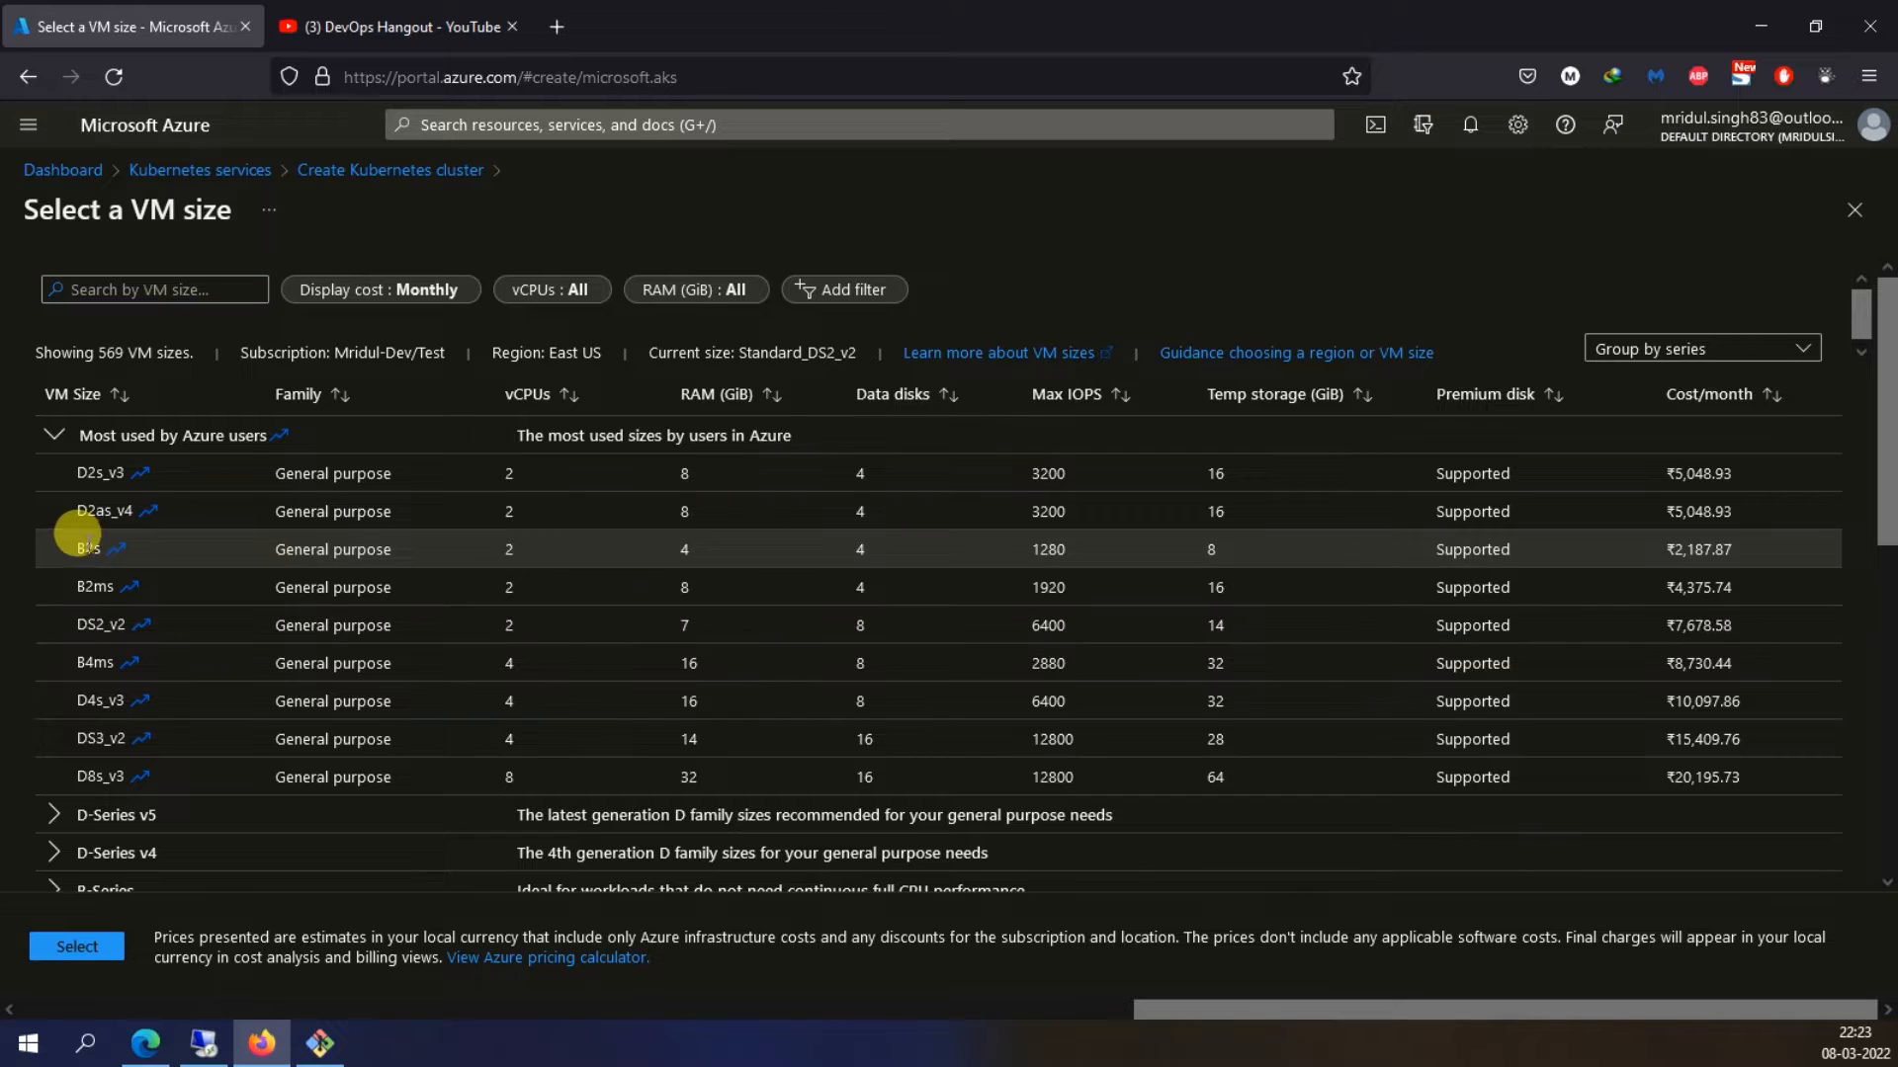
left_click(80, 949)
left_click(82, 951)
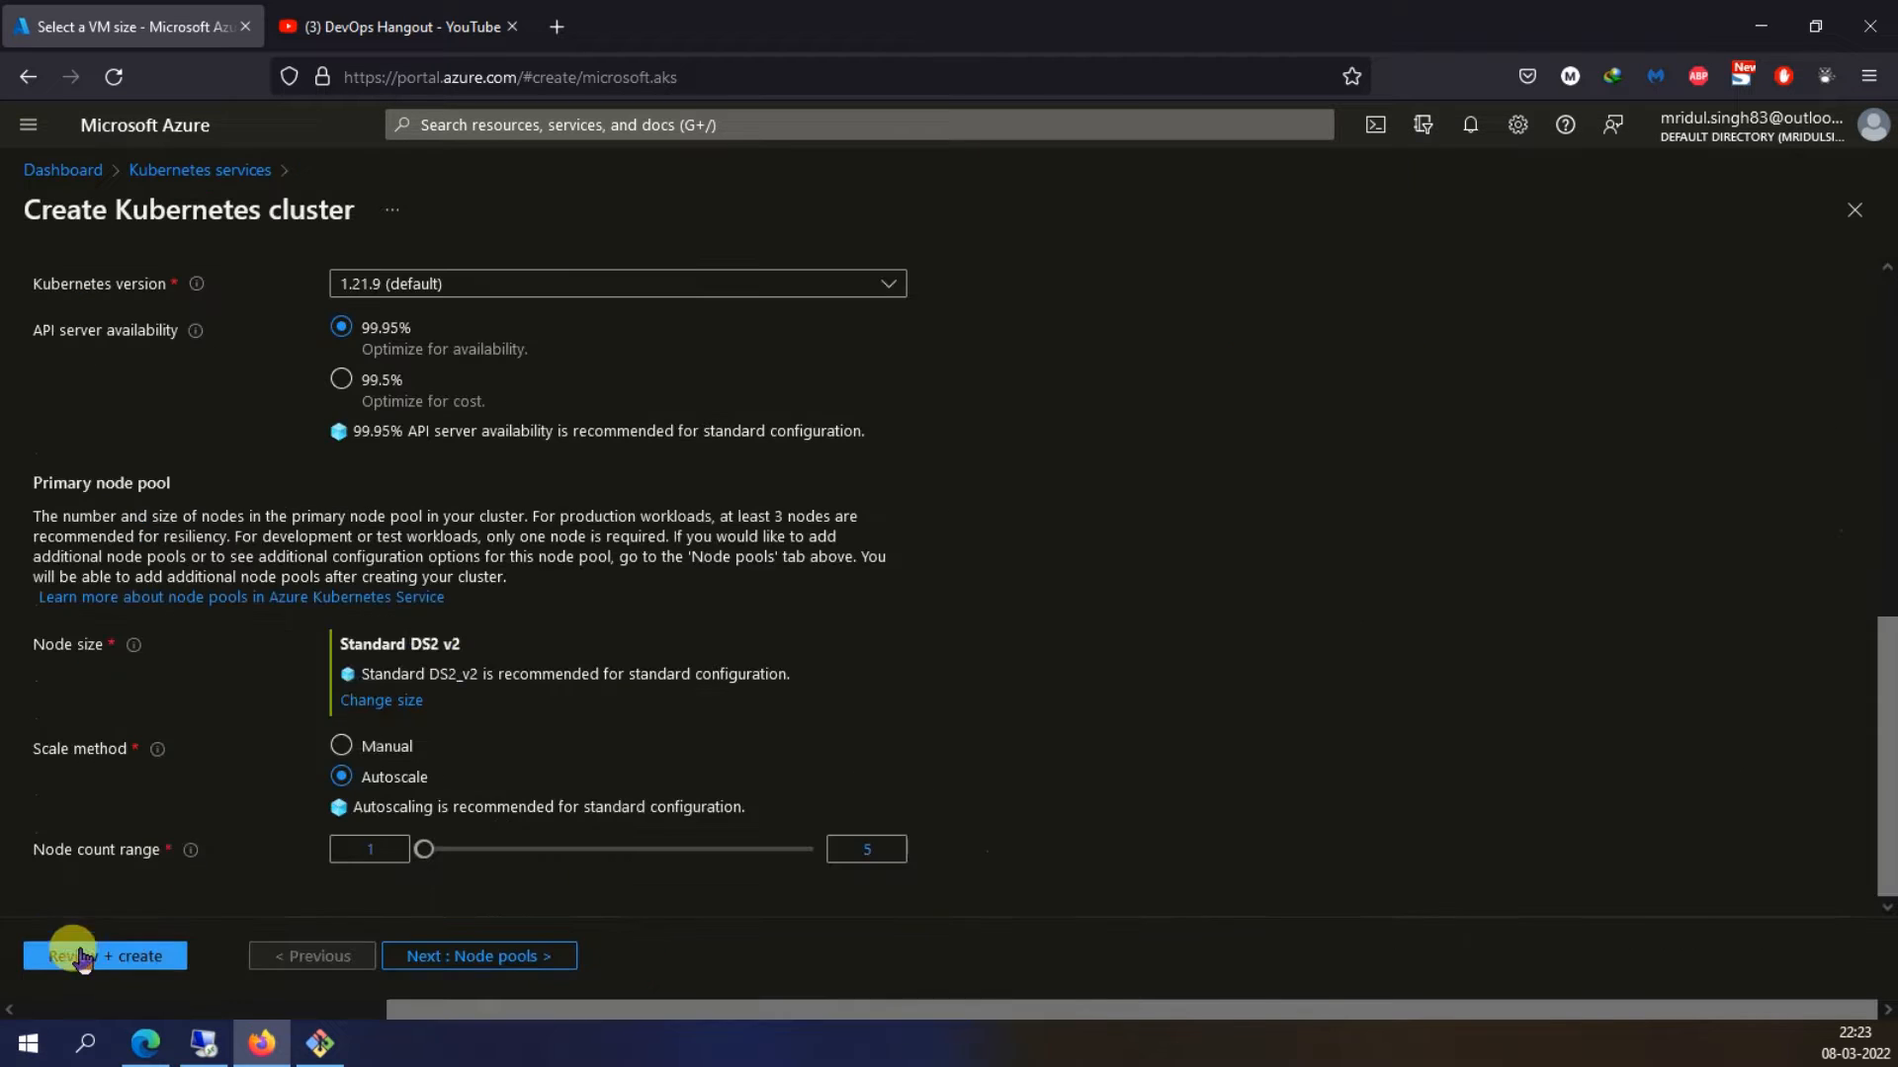
scroll(969, 522, "down", 1)
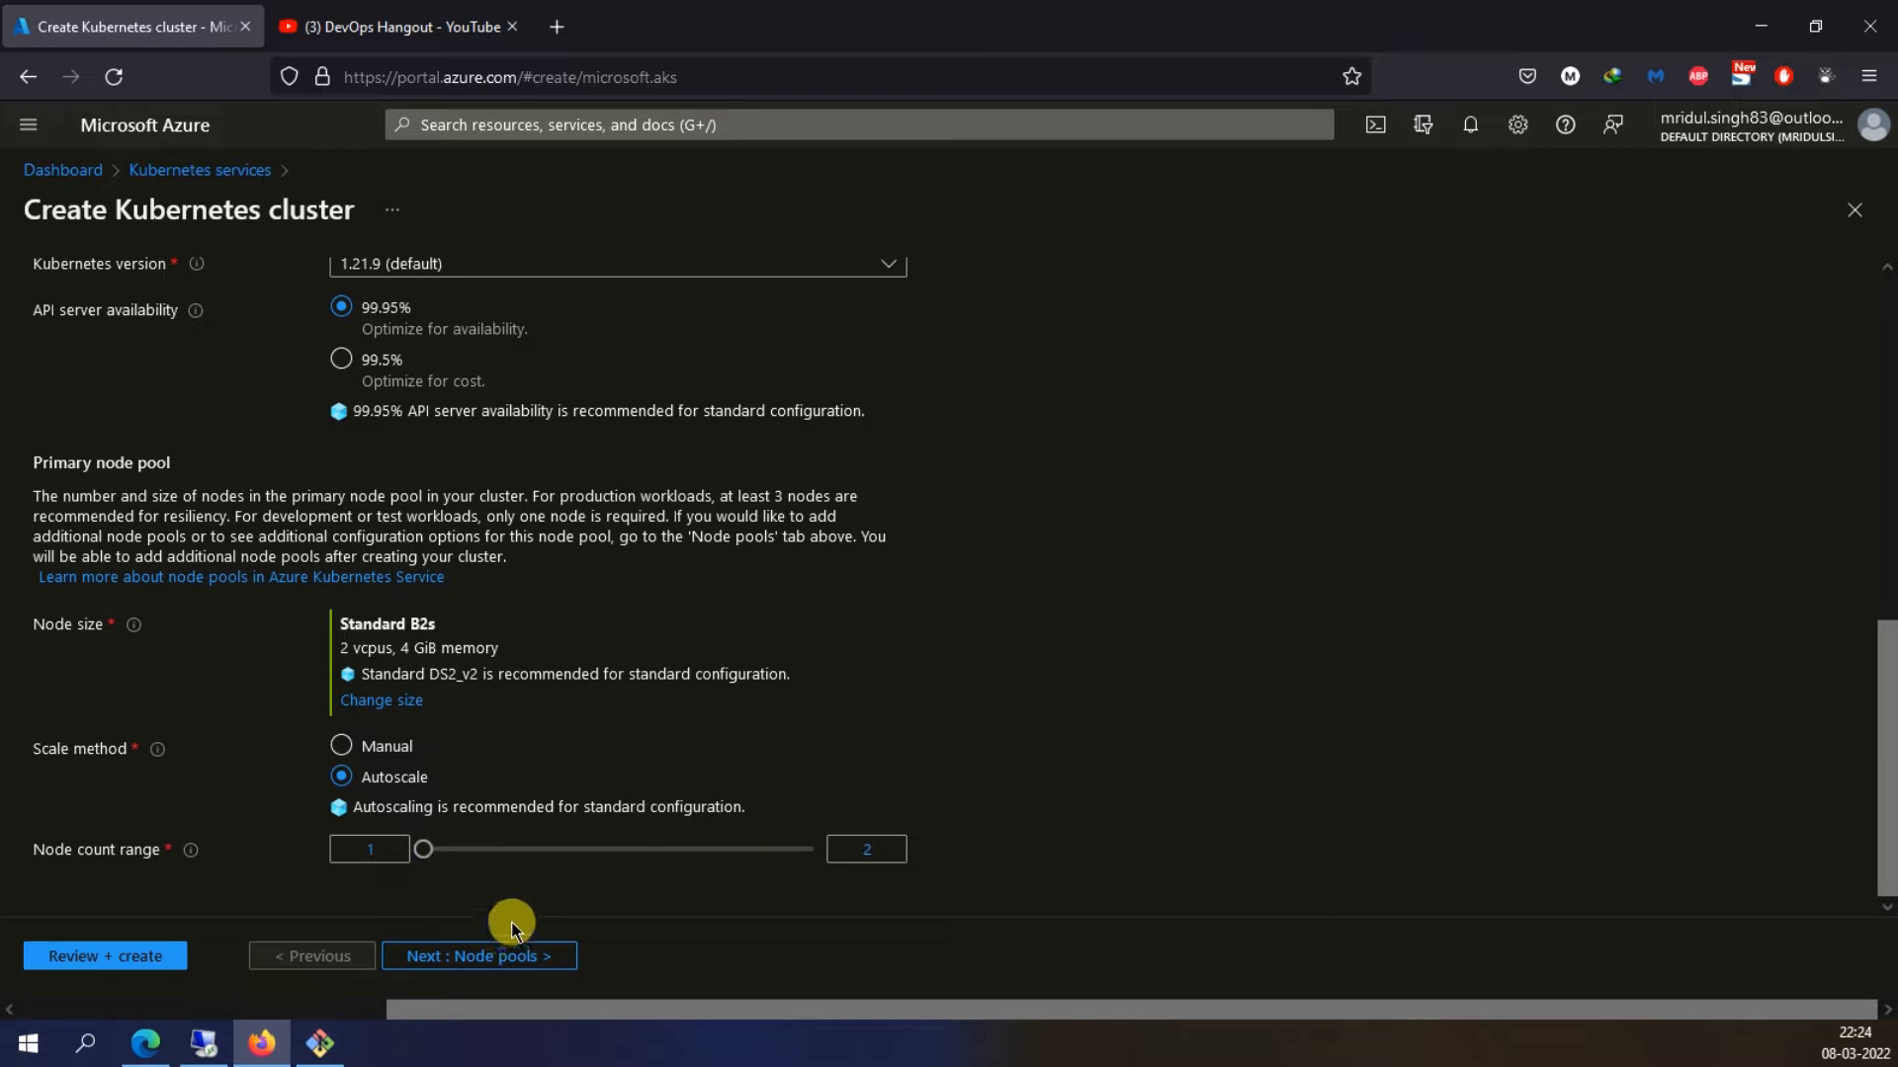
Accept the default node pool and authentication settings and proceed to the networking settings
left_click(520, 956)
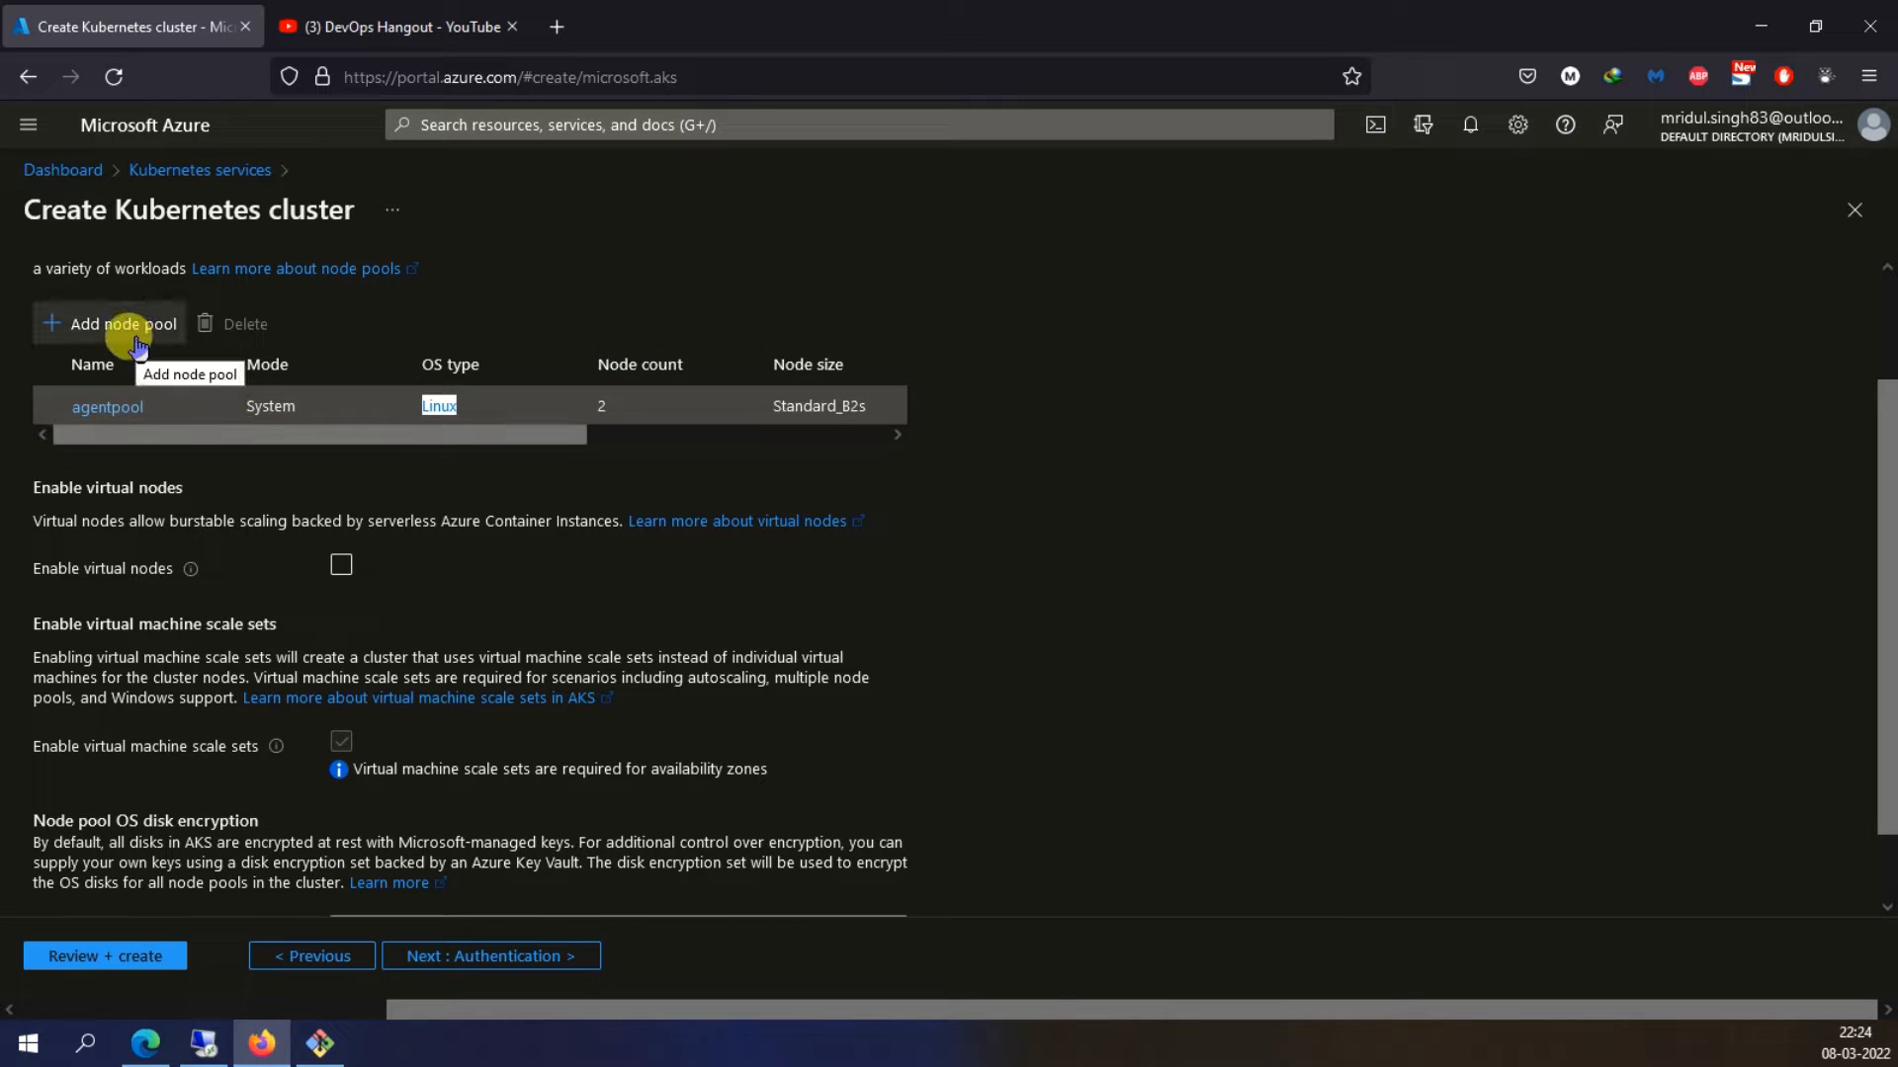
left_click(1160, 481)
left_click(647, 565)
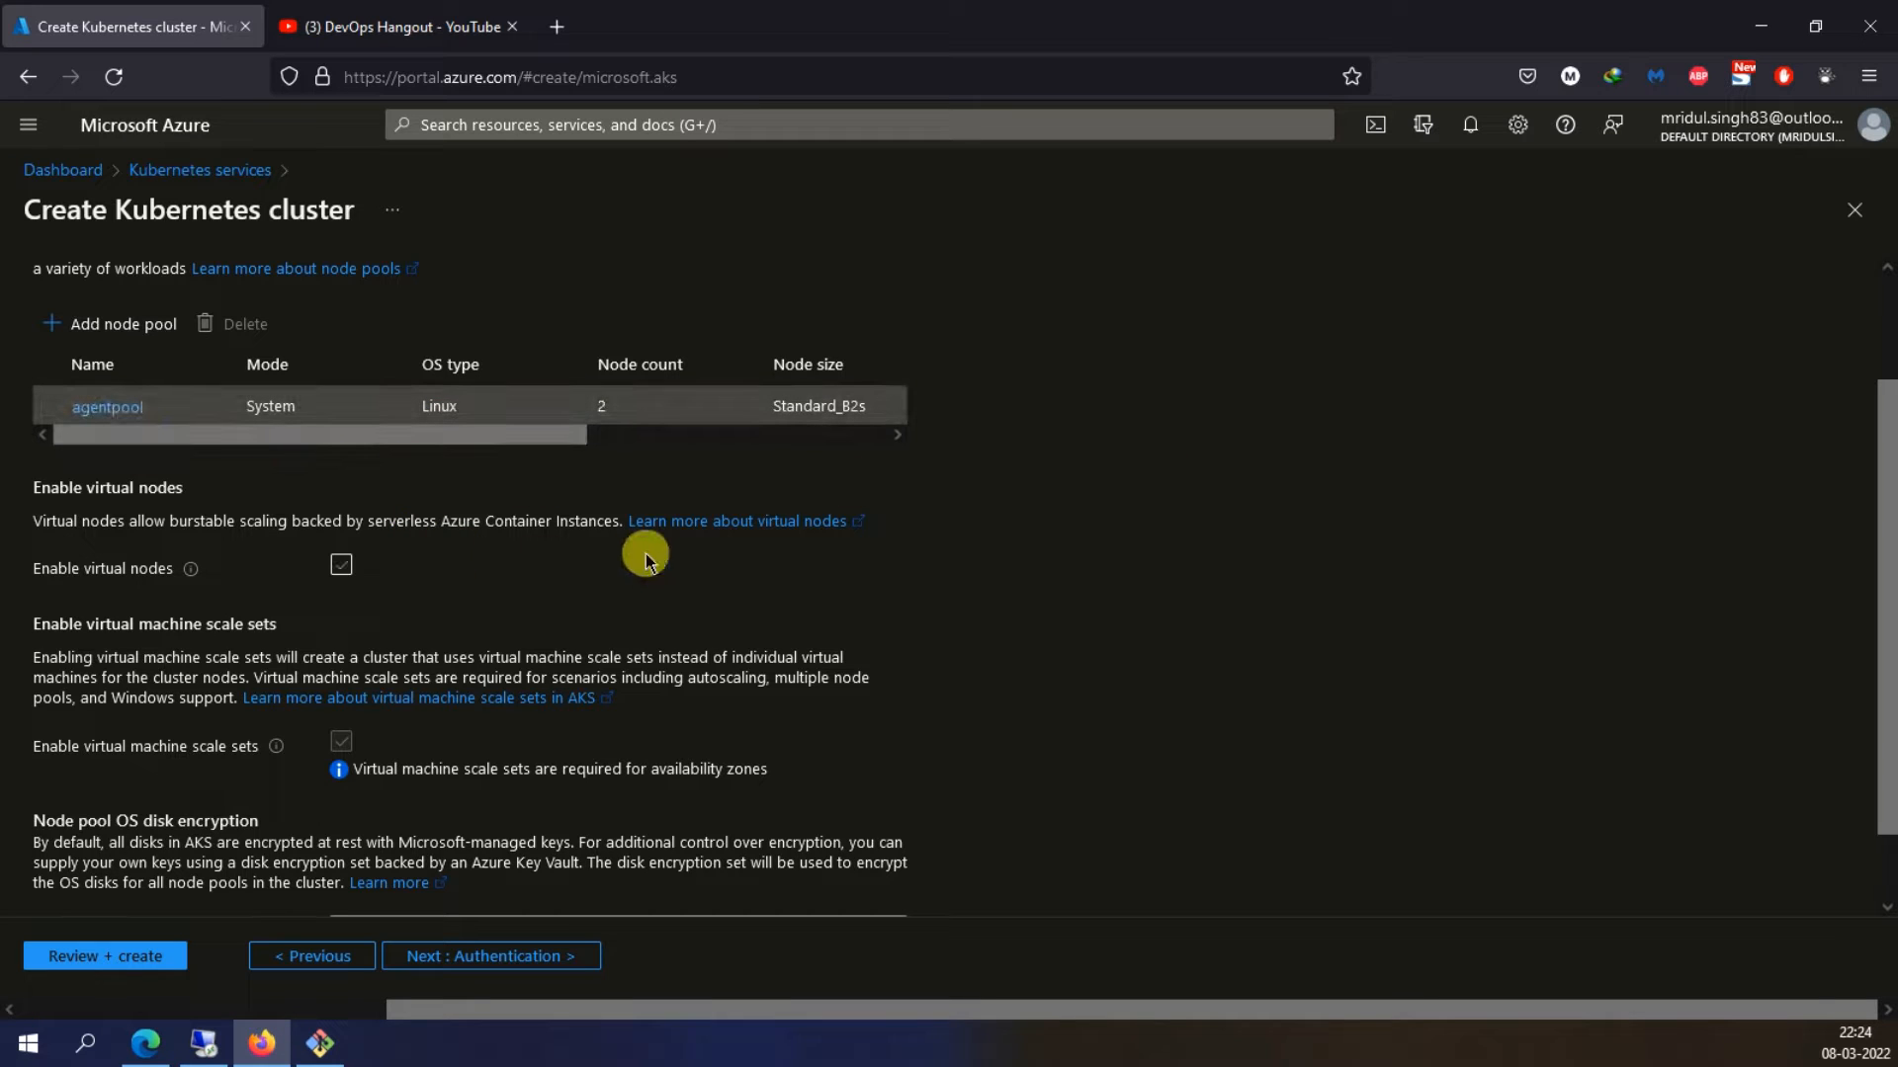
scroll(554, 568, "down", 1)
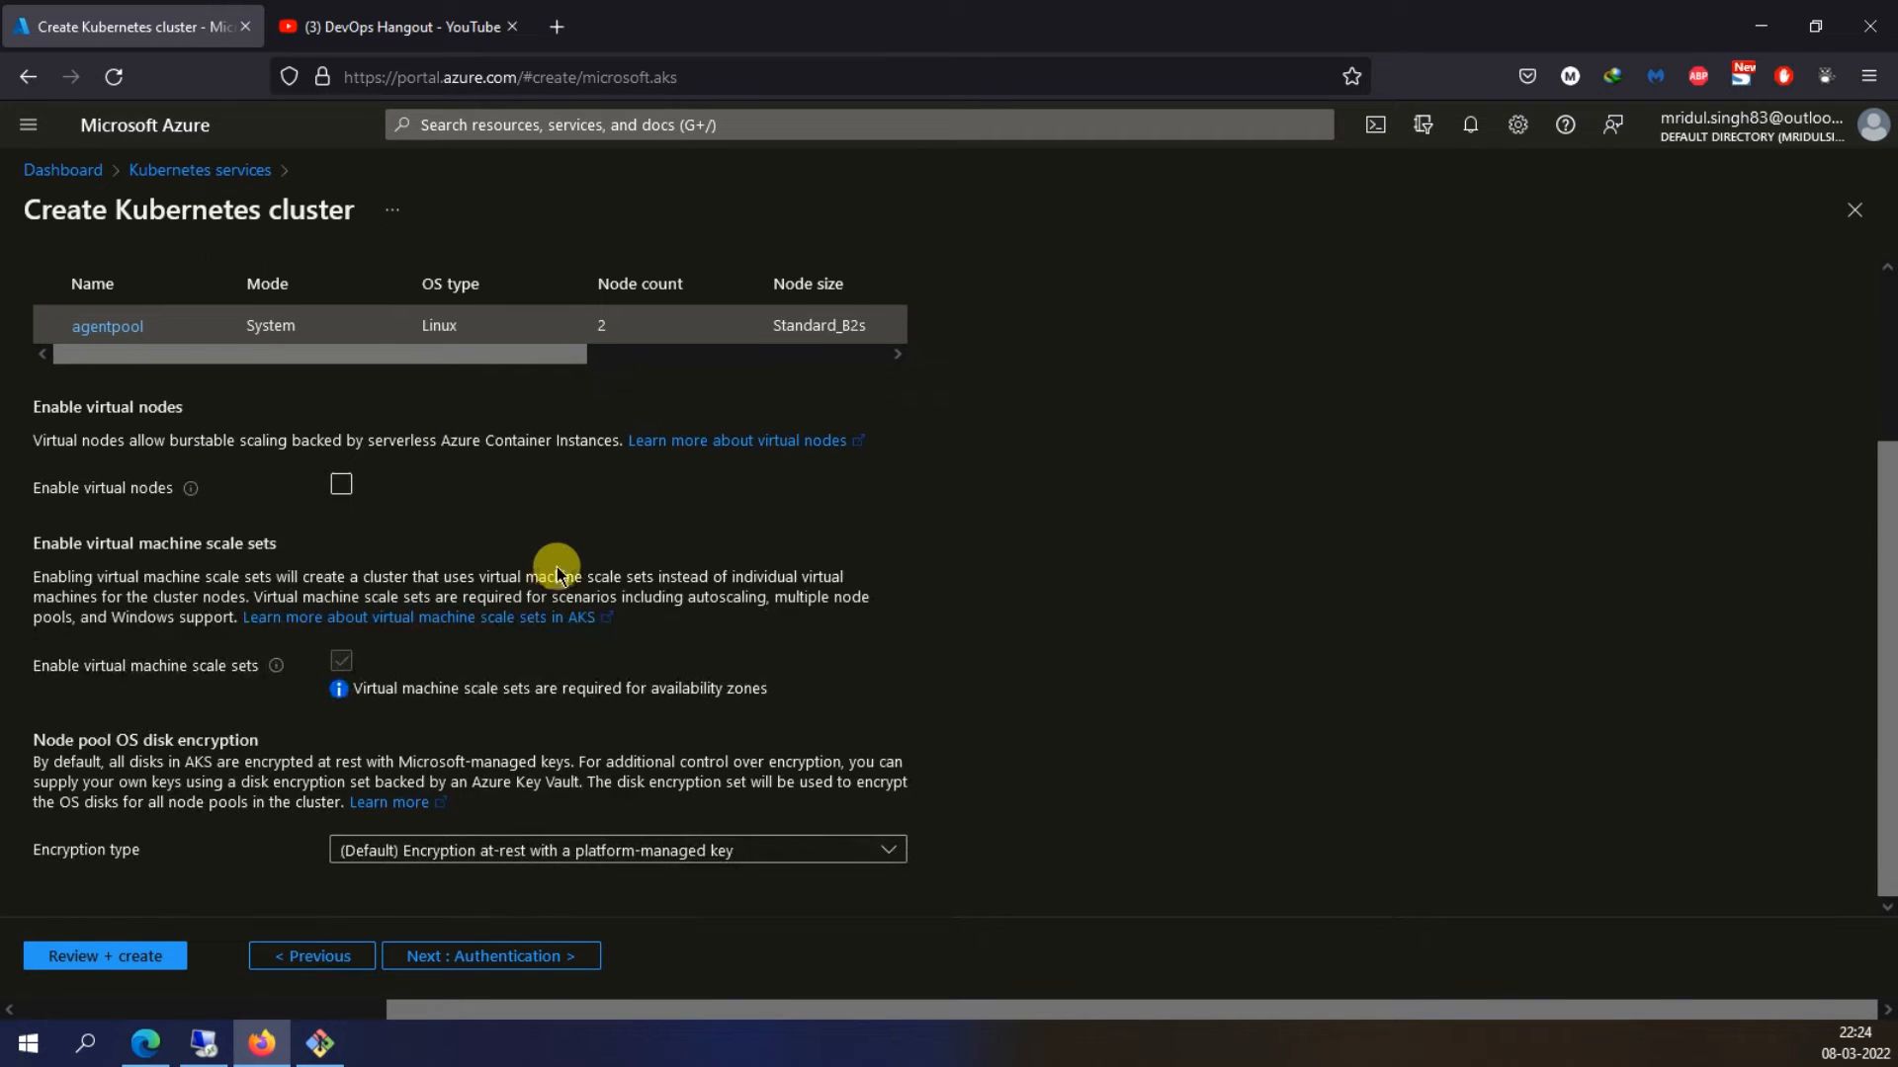
left_click(494, 974)
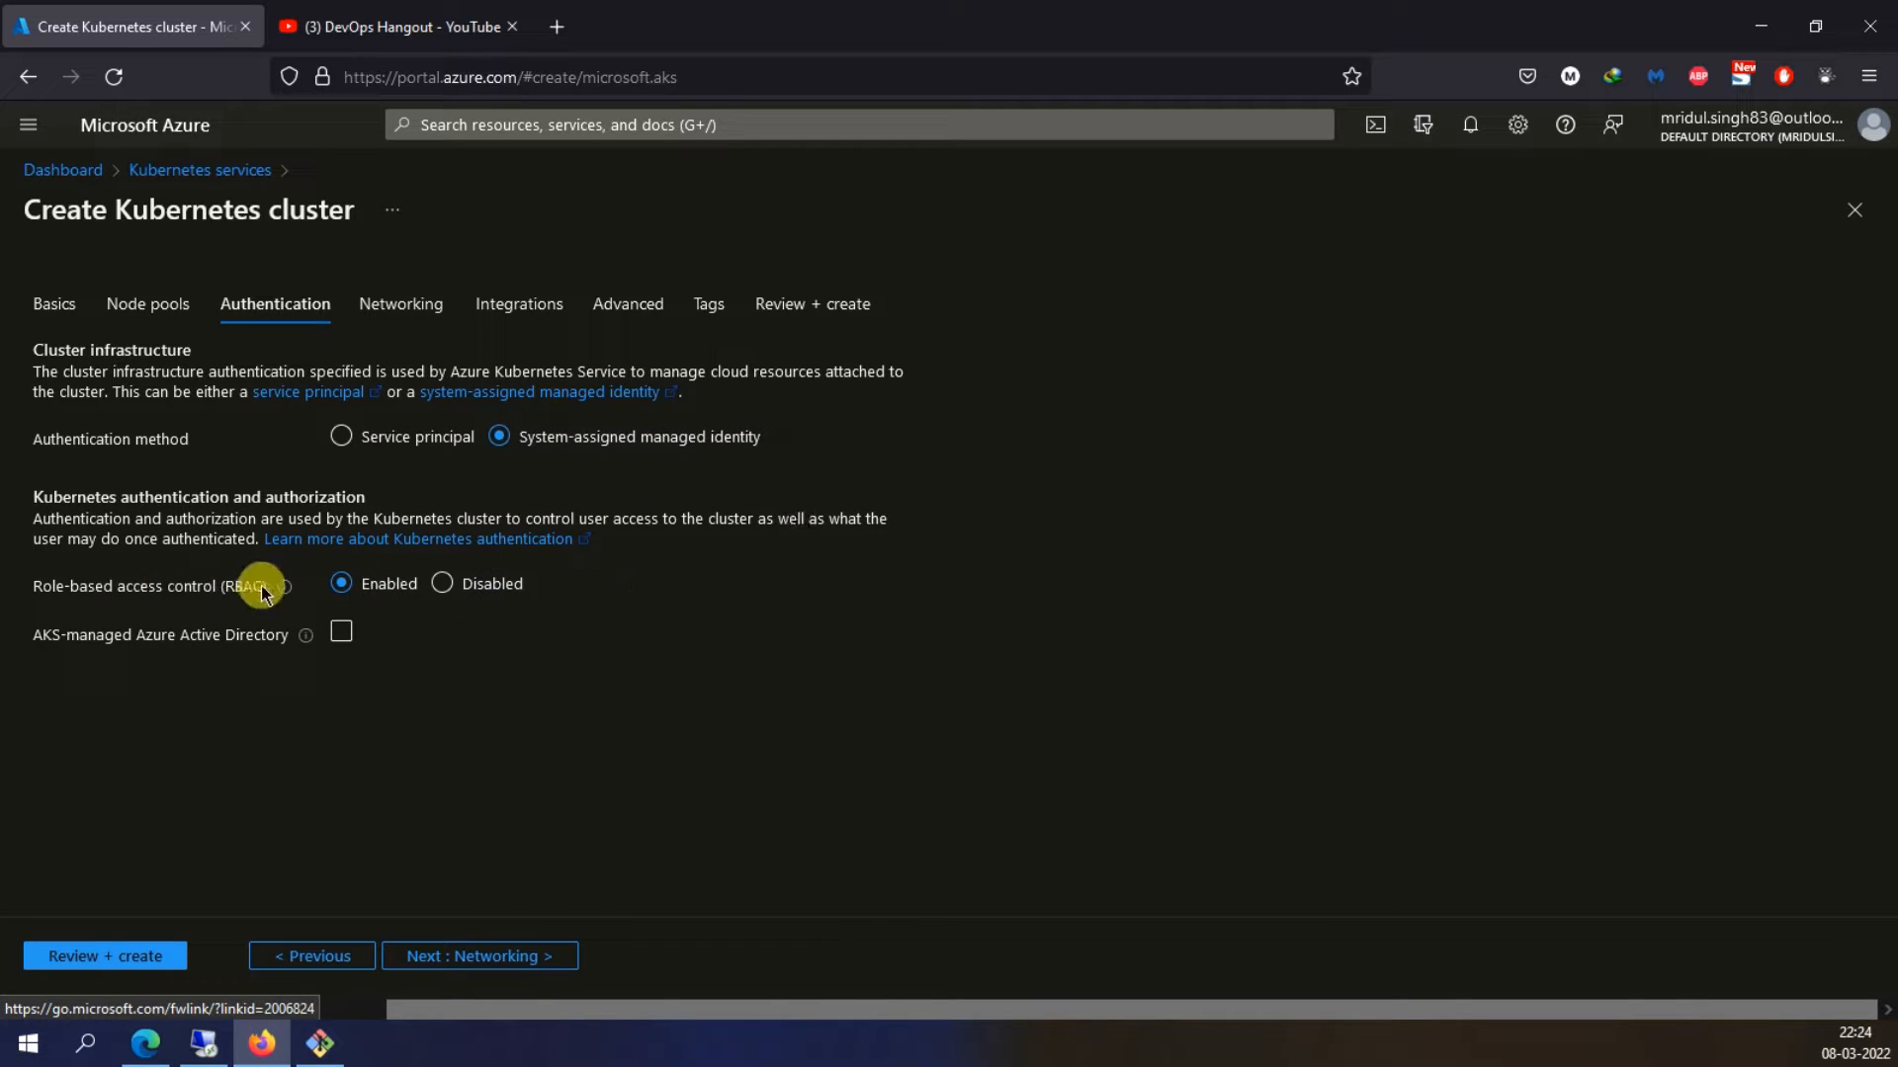
left_click(491, 957)
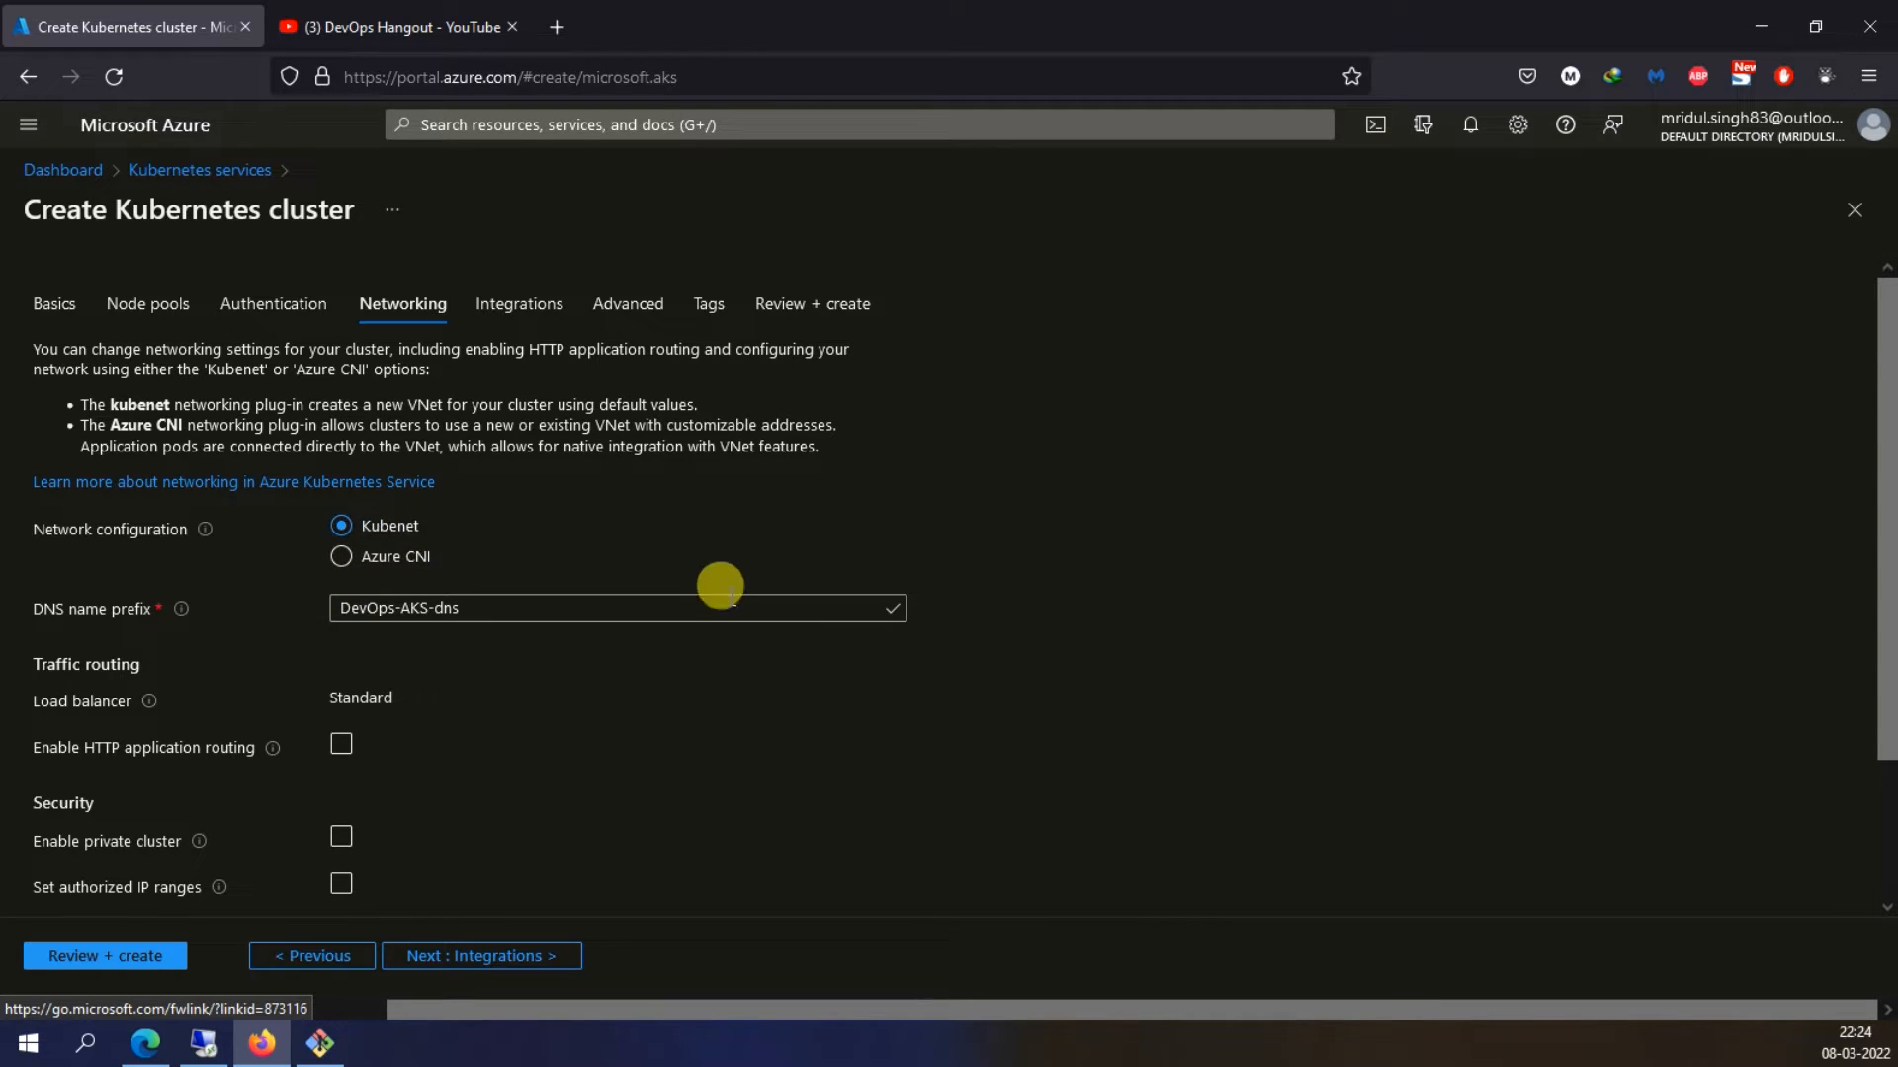
Keep Kubenet networking with the network policy set to None and continue to the integrations settings
scroll(175, 697, "down", 2)
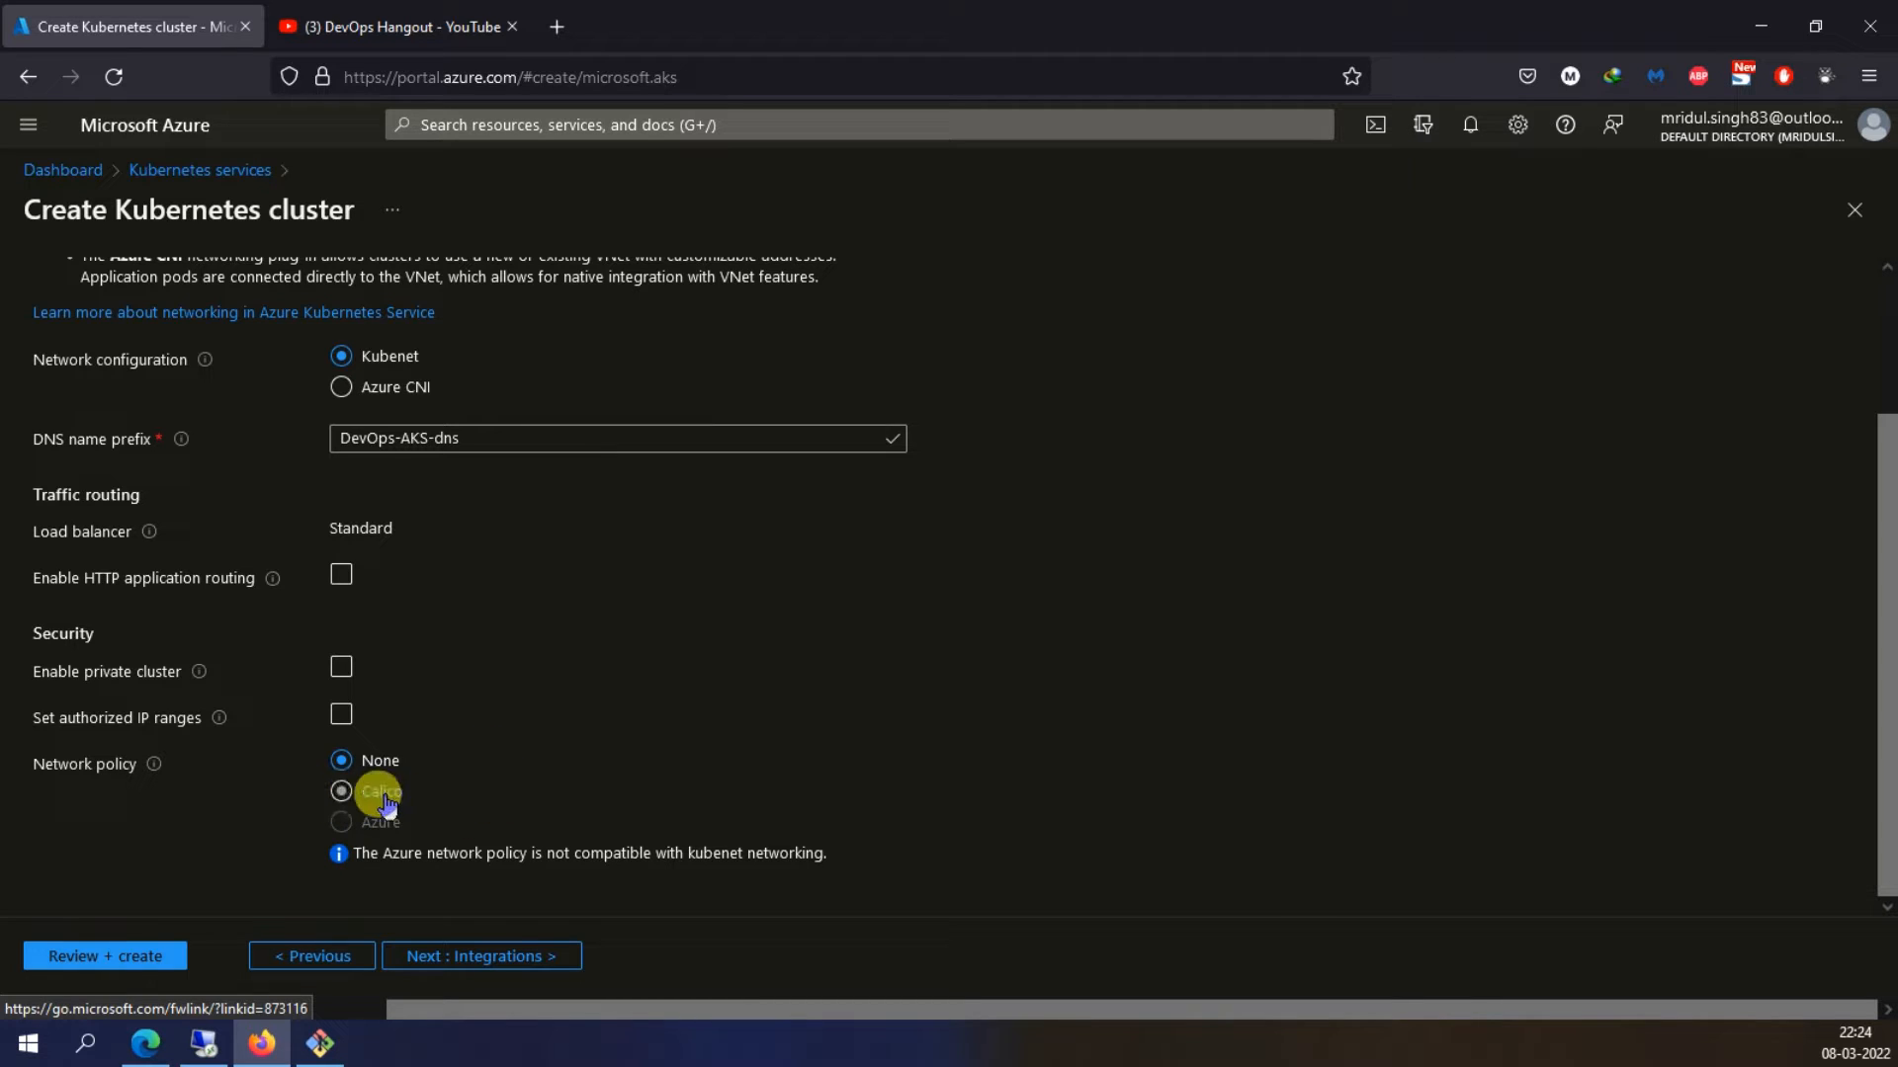
left_click(376, 762)
left_click(497, 959)
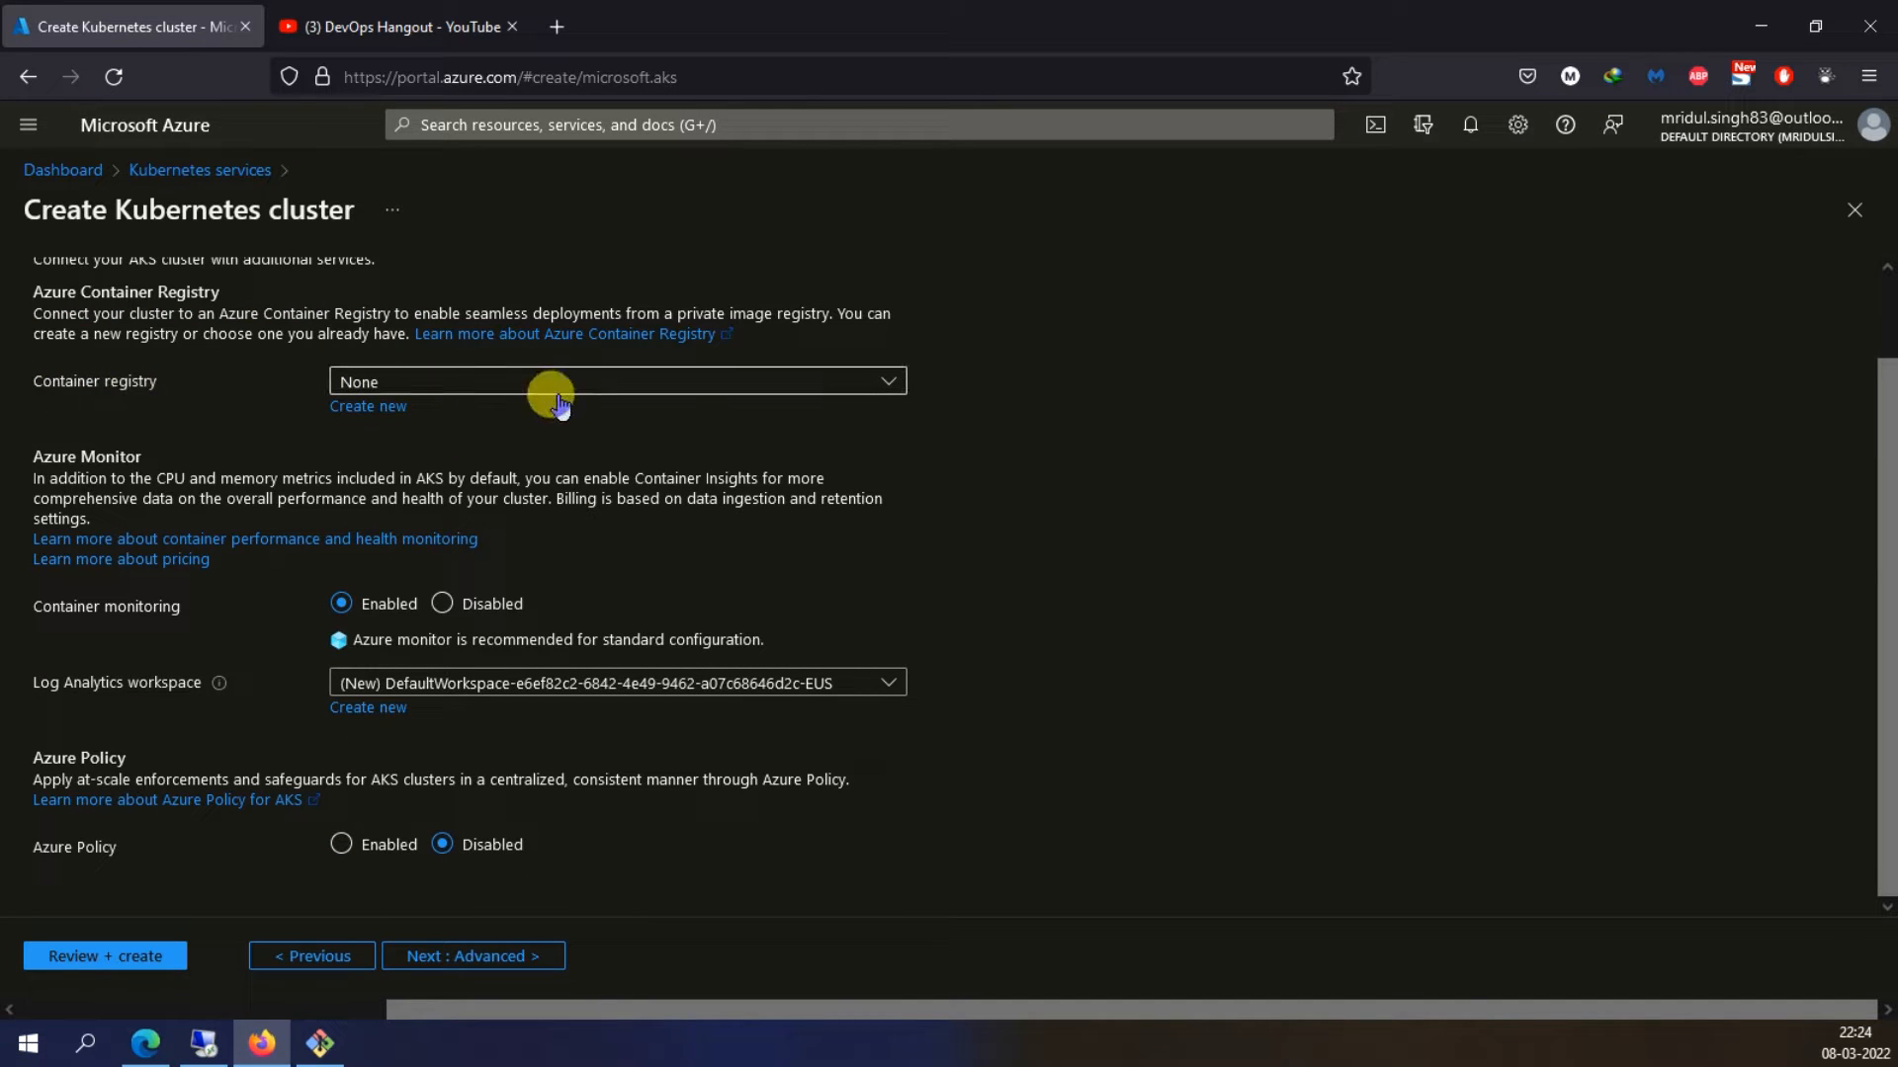
Leave the container registry at None, disable container monitoring, and continue to the advanced settings
left_click(623, 393)
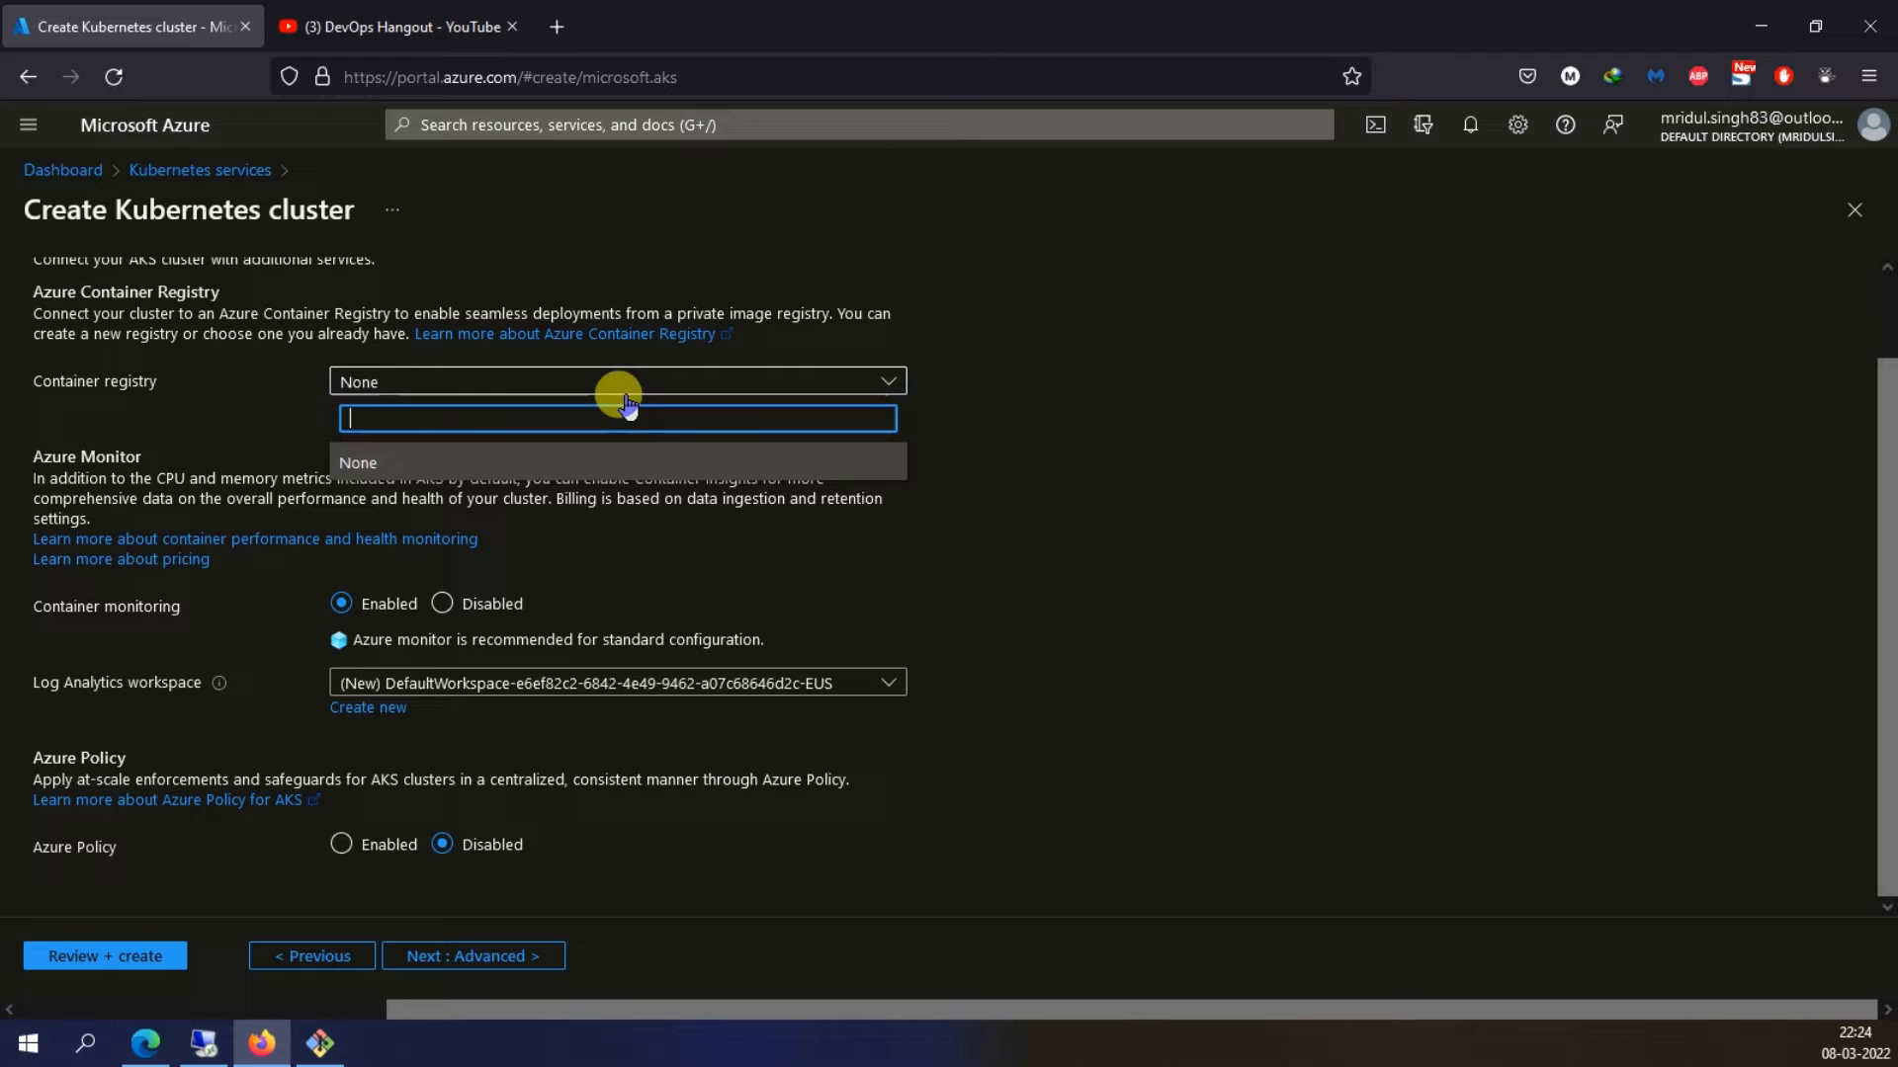
left_click(203, 429)
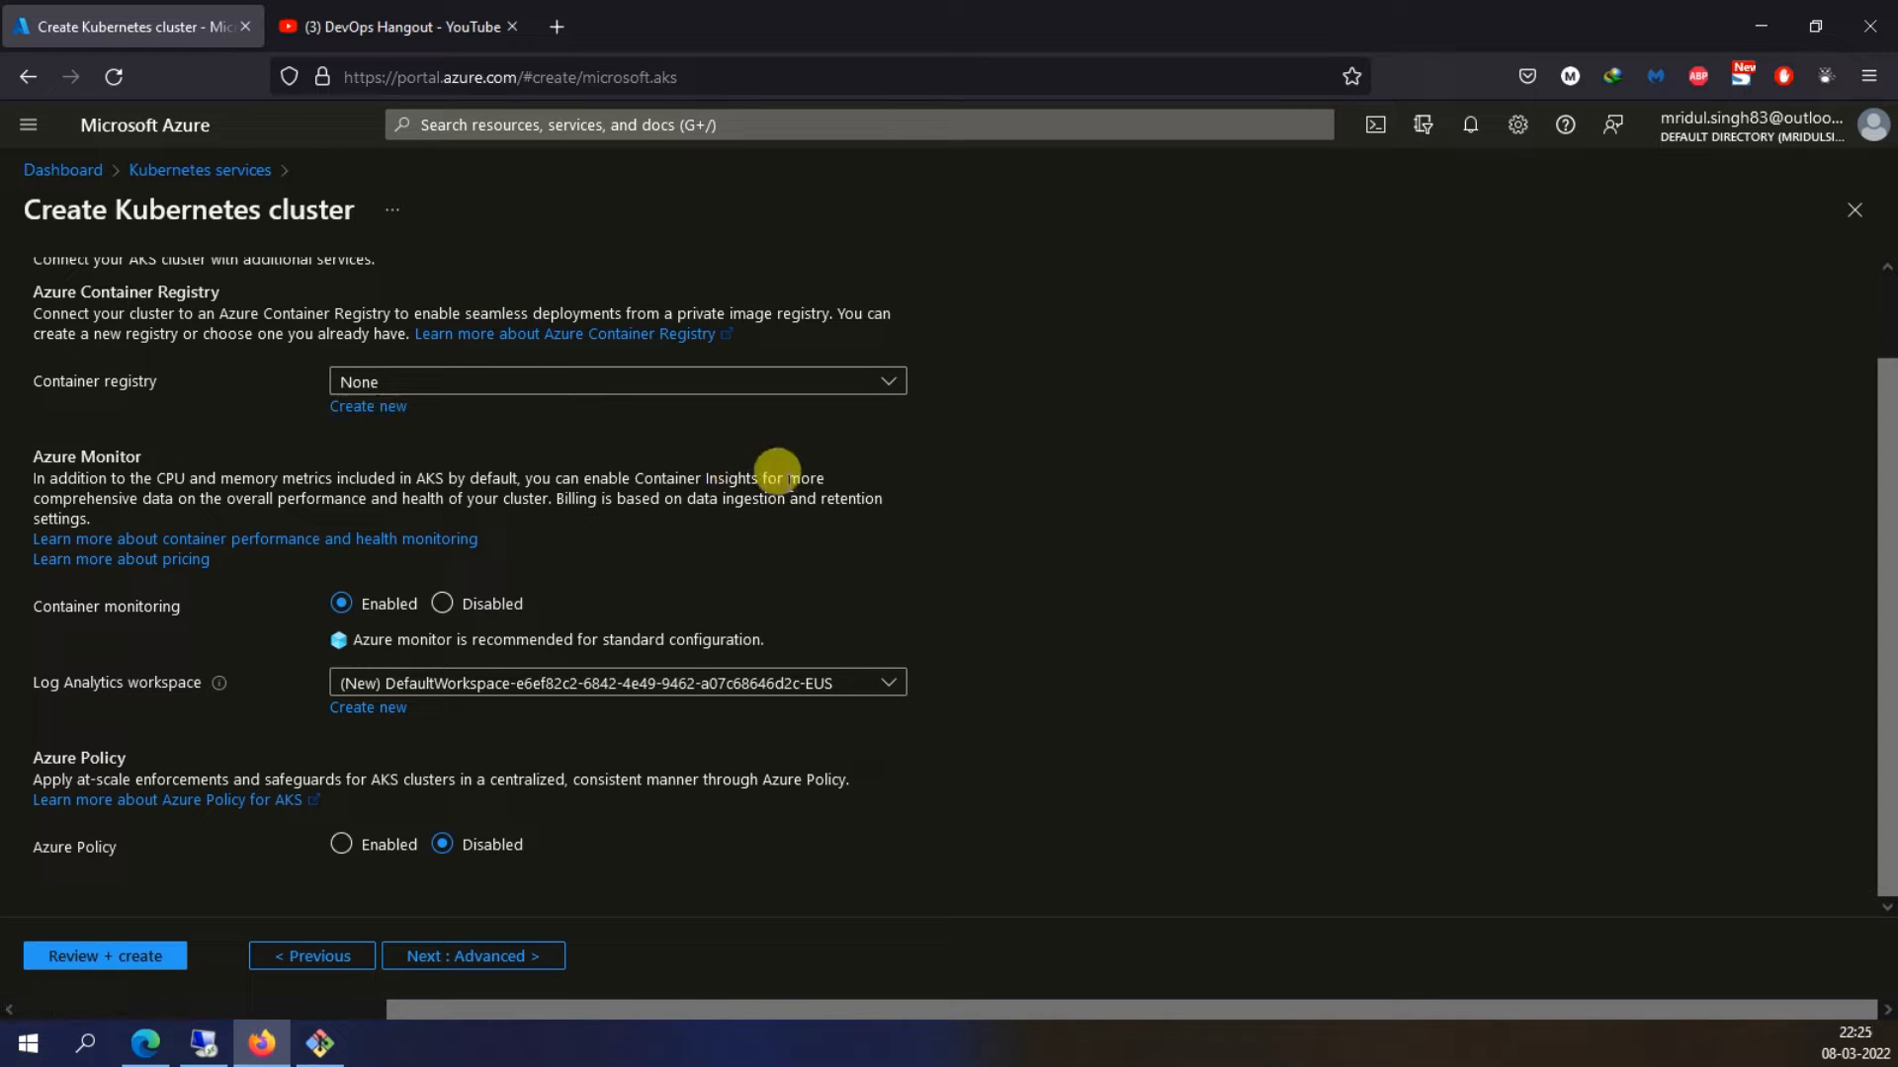
scroll(660, 523, "up", 2)
scroll(658, 521, "down", 2)
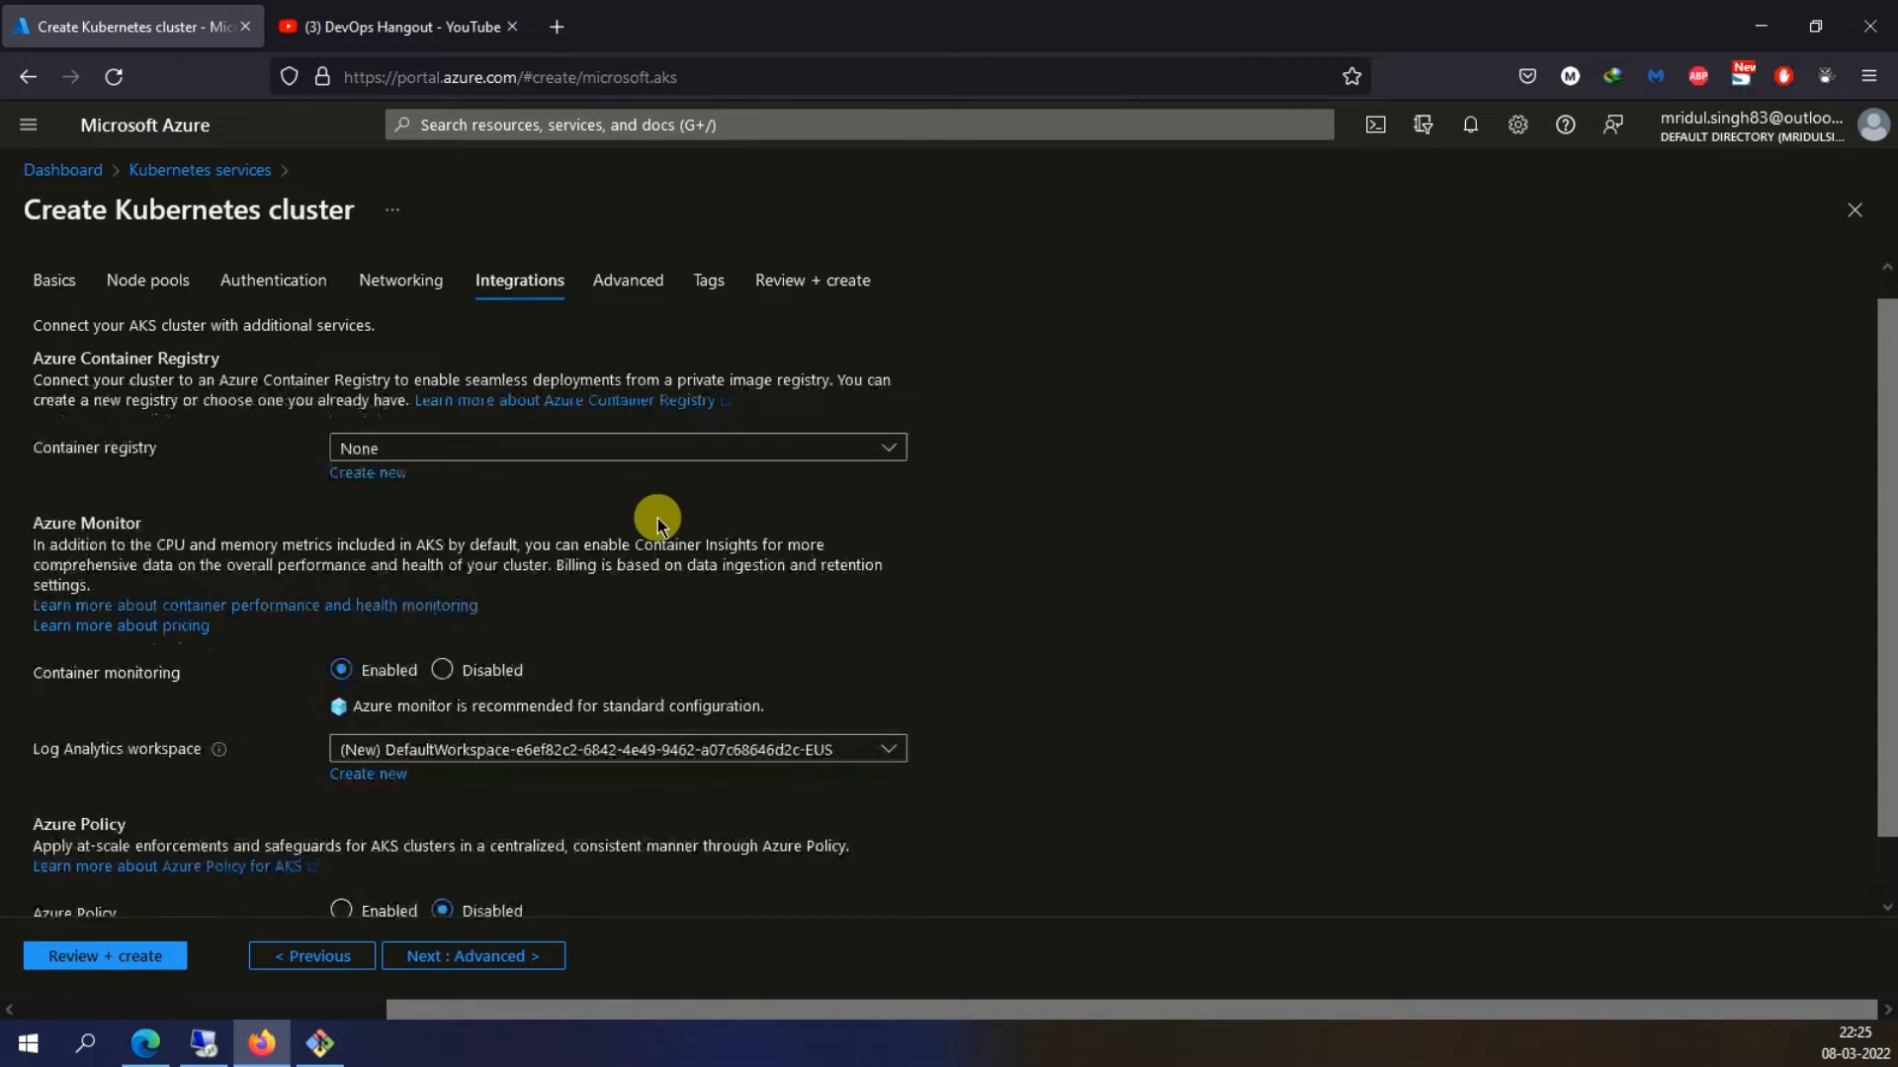
left_click(493, 603)
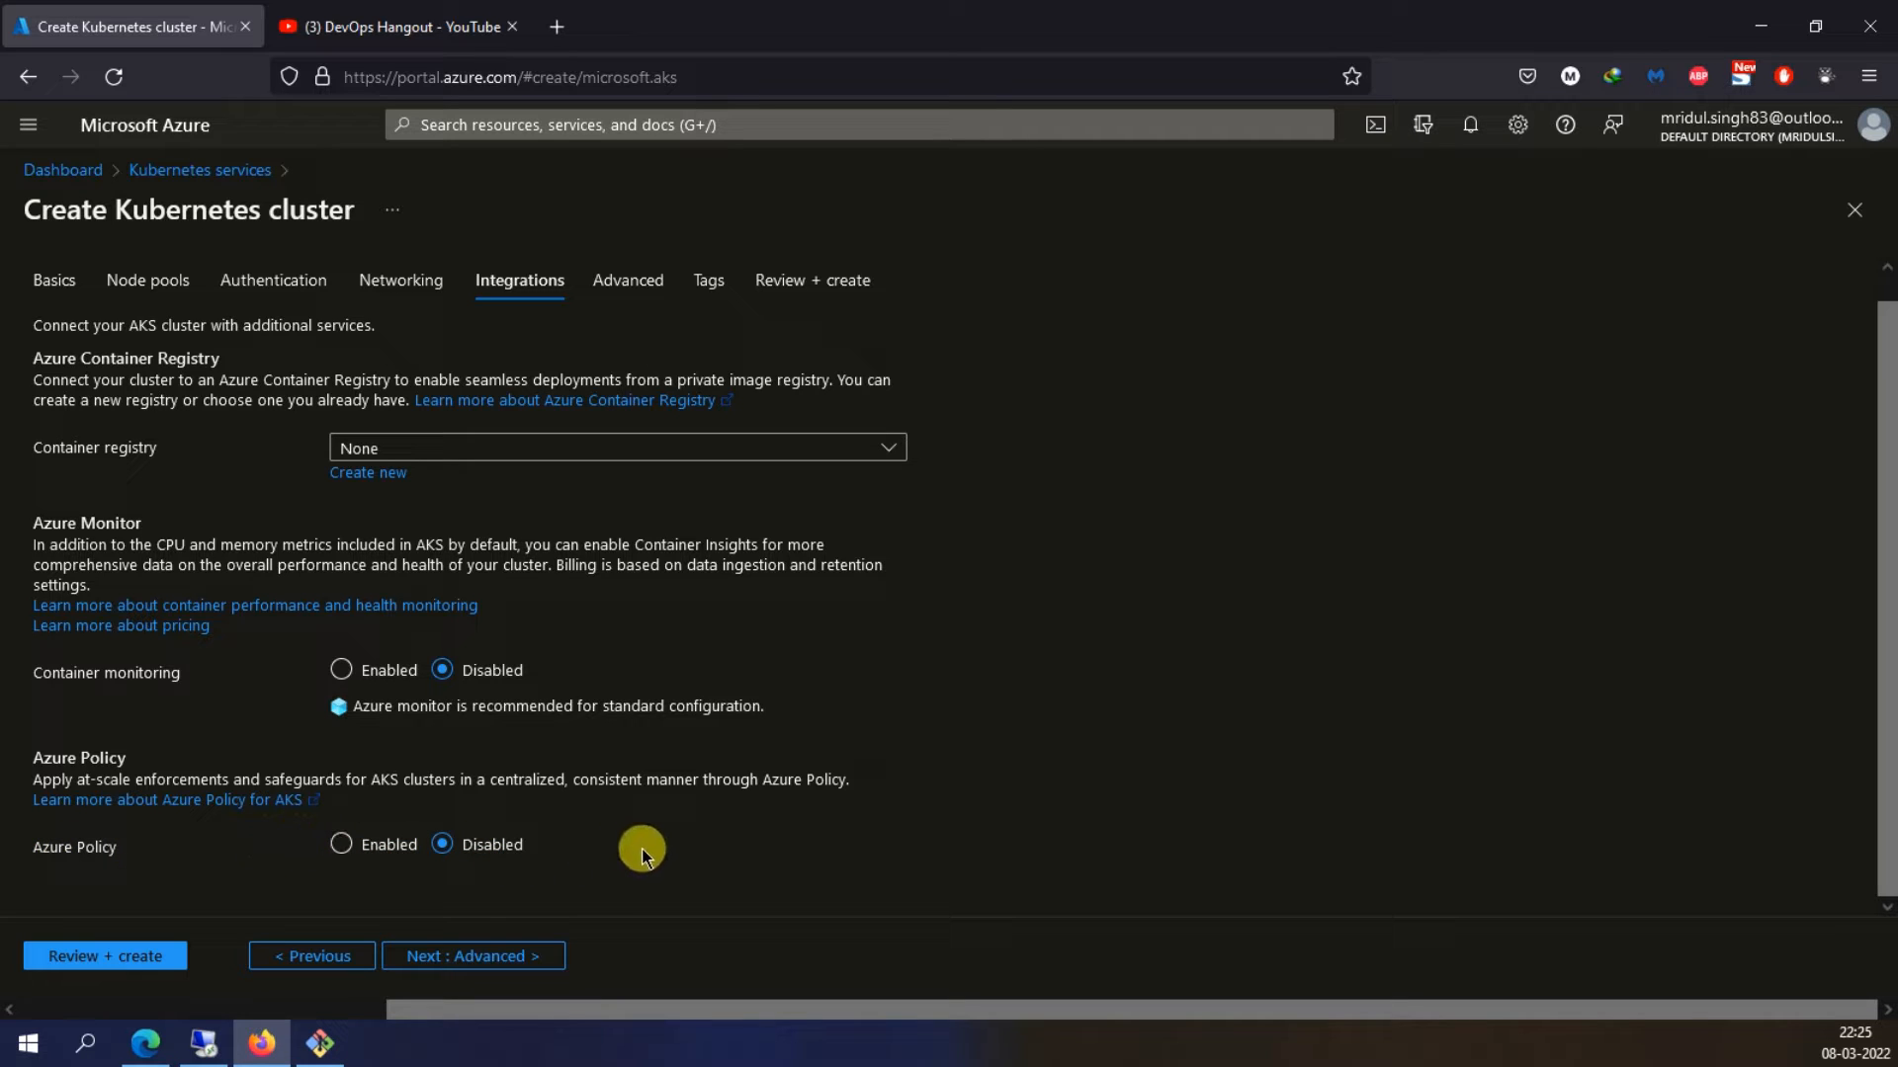
left_click(508, 955)
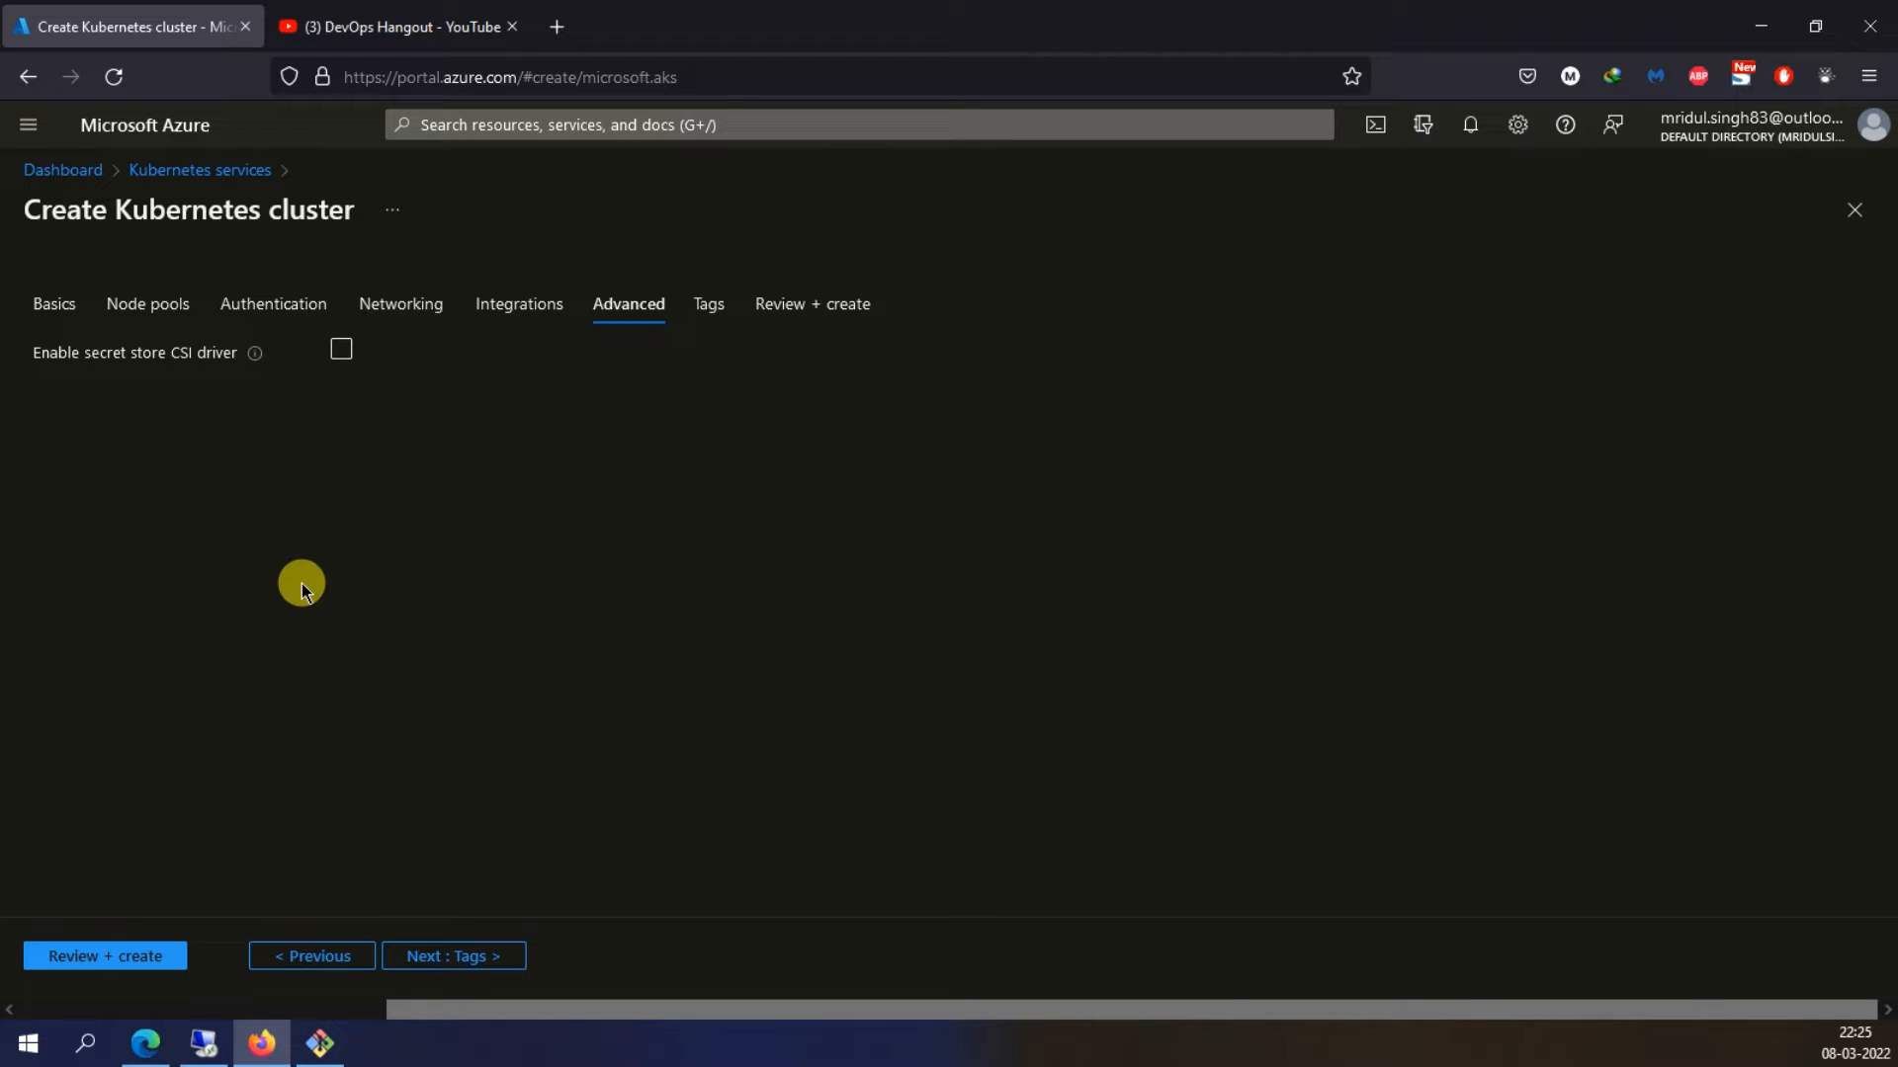
Leave the advanced settings and tags unchanged, and create the cluster after reviewing its configuration summary
left_click(474, 957)
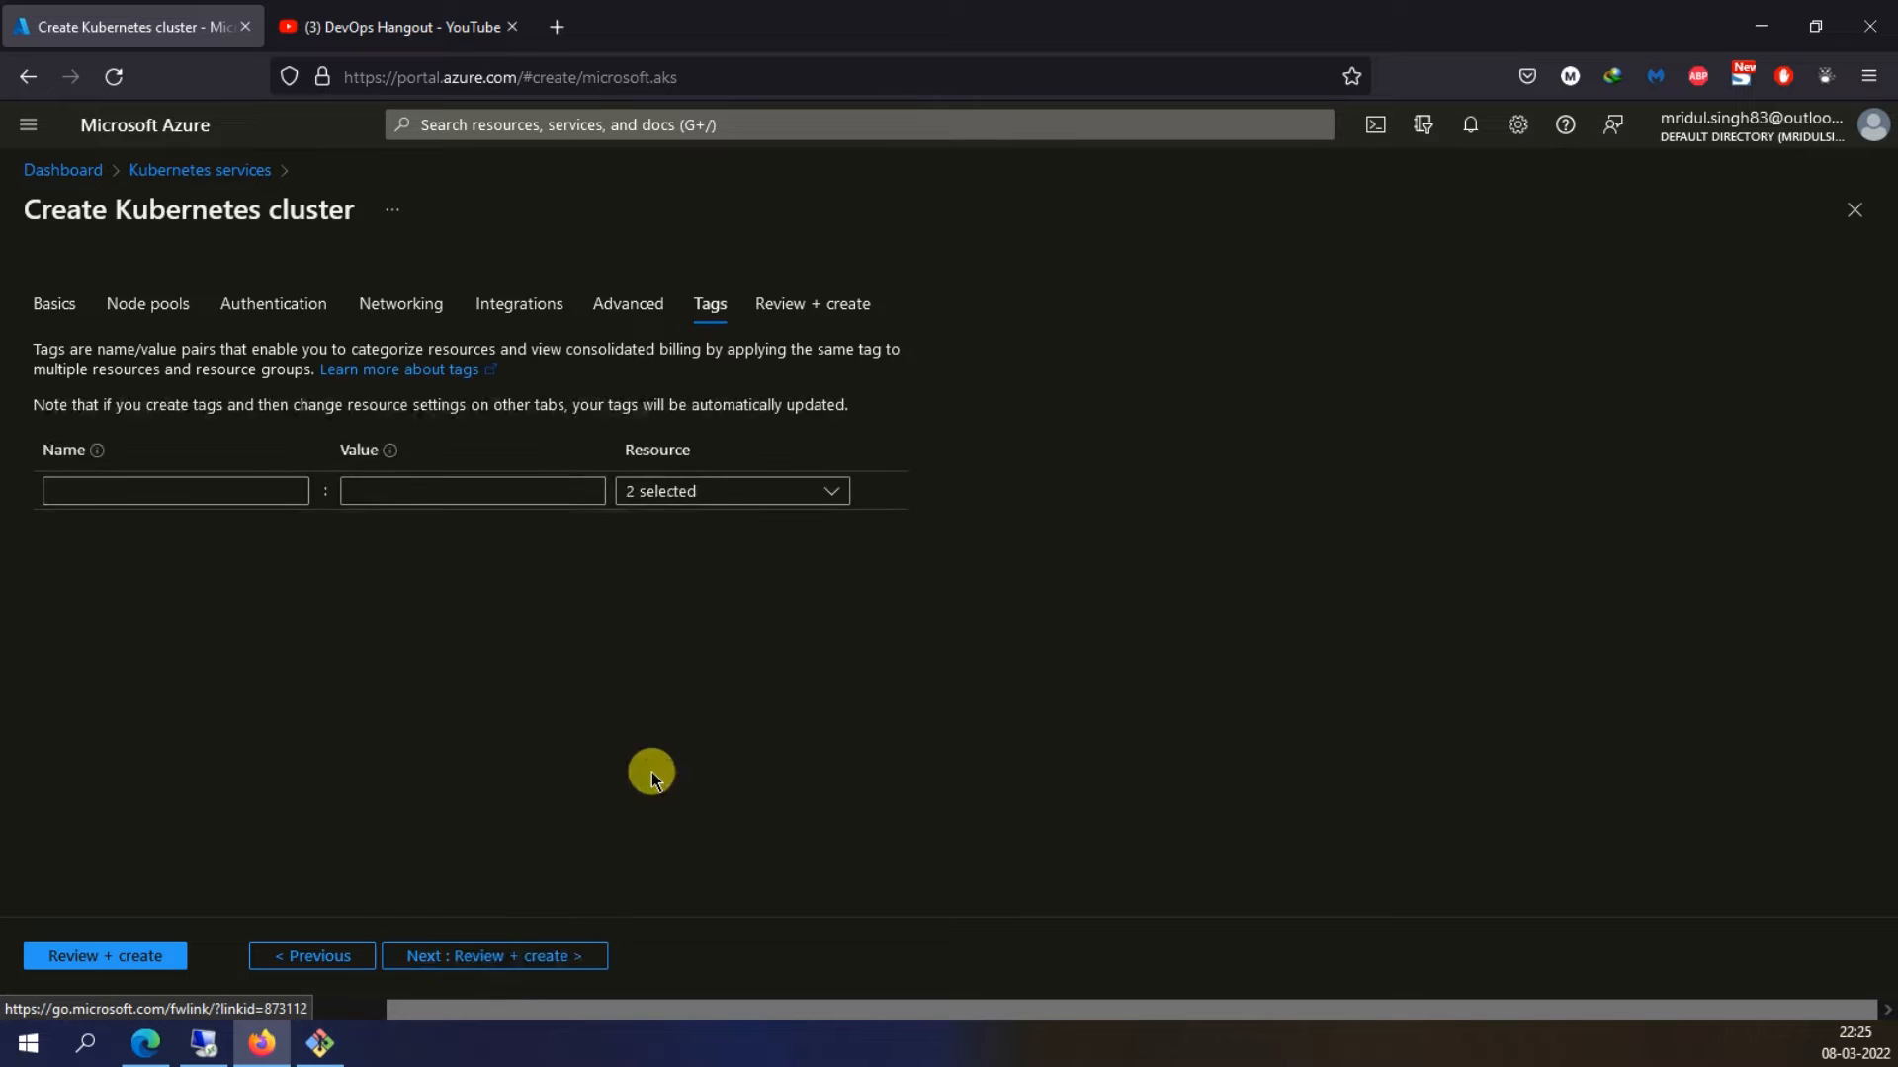
left_click(550, 957)
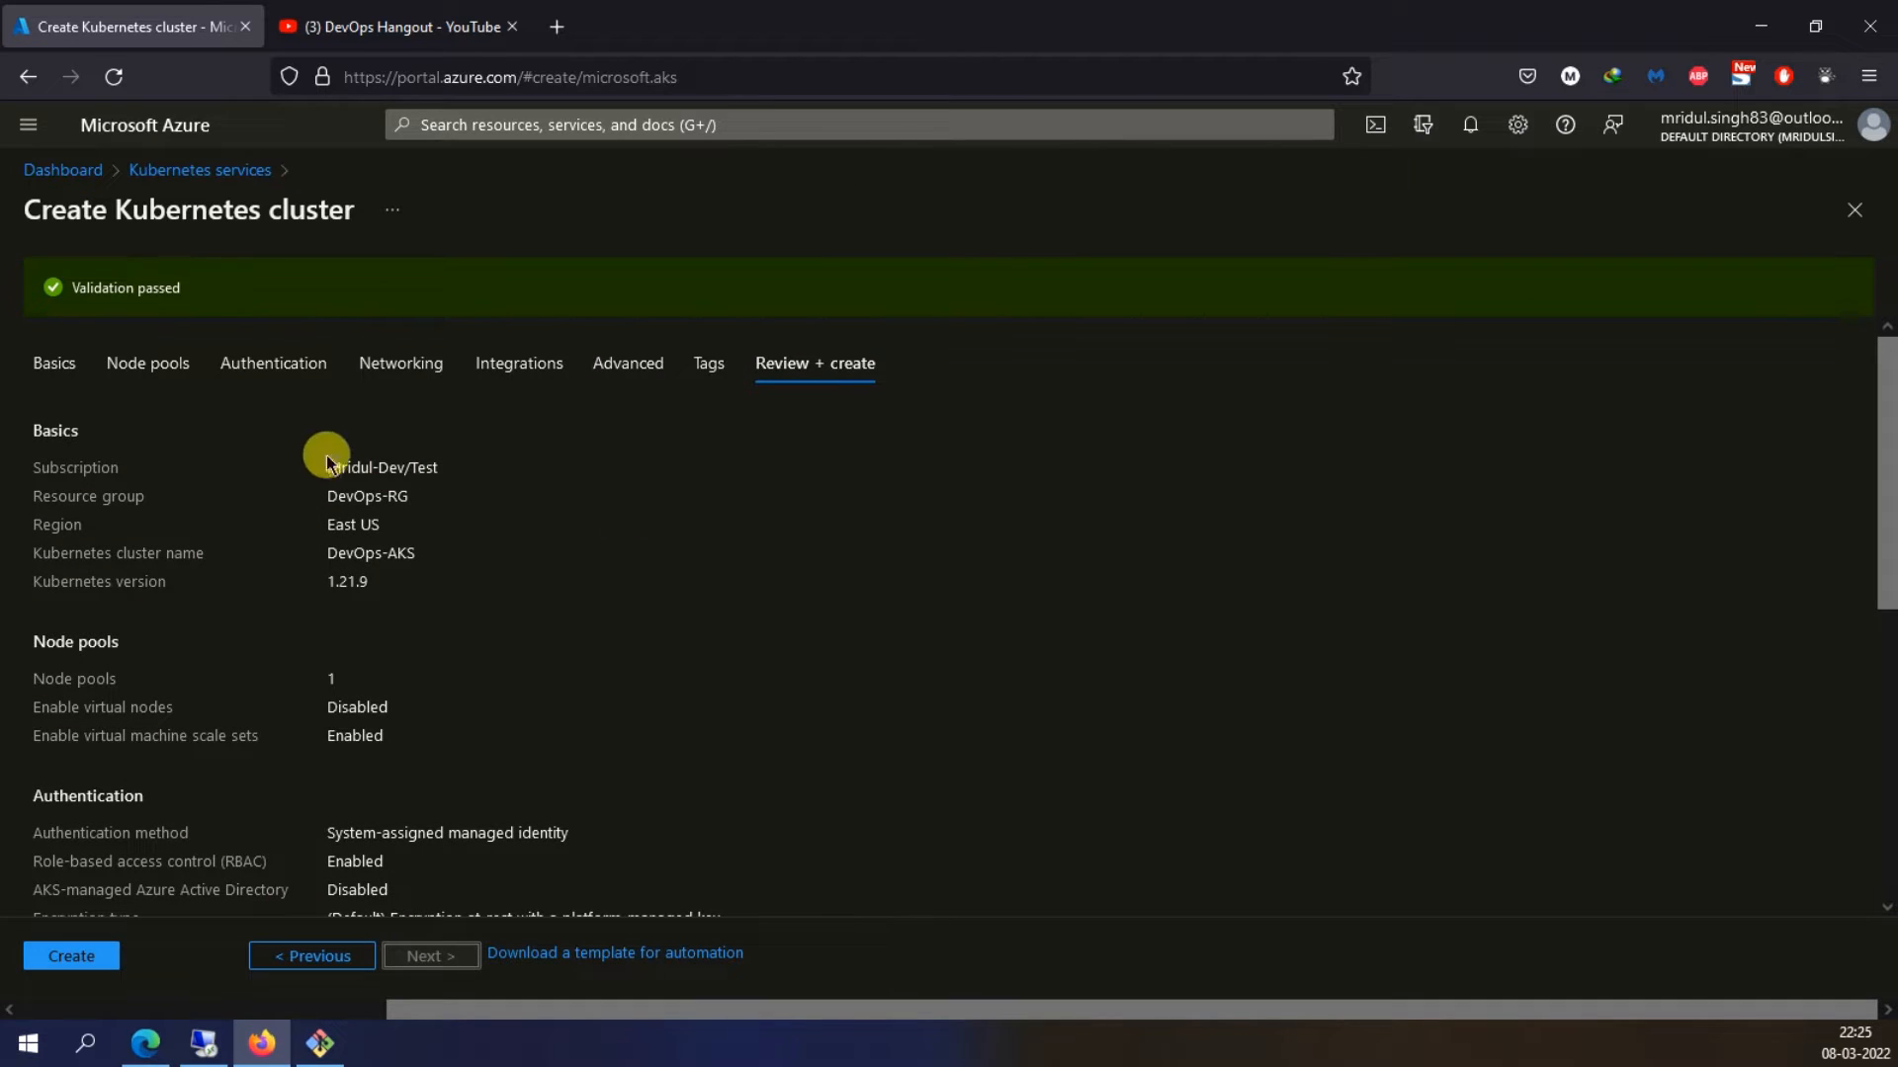
scroll(166, 838, "down", 5)
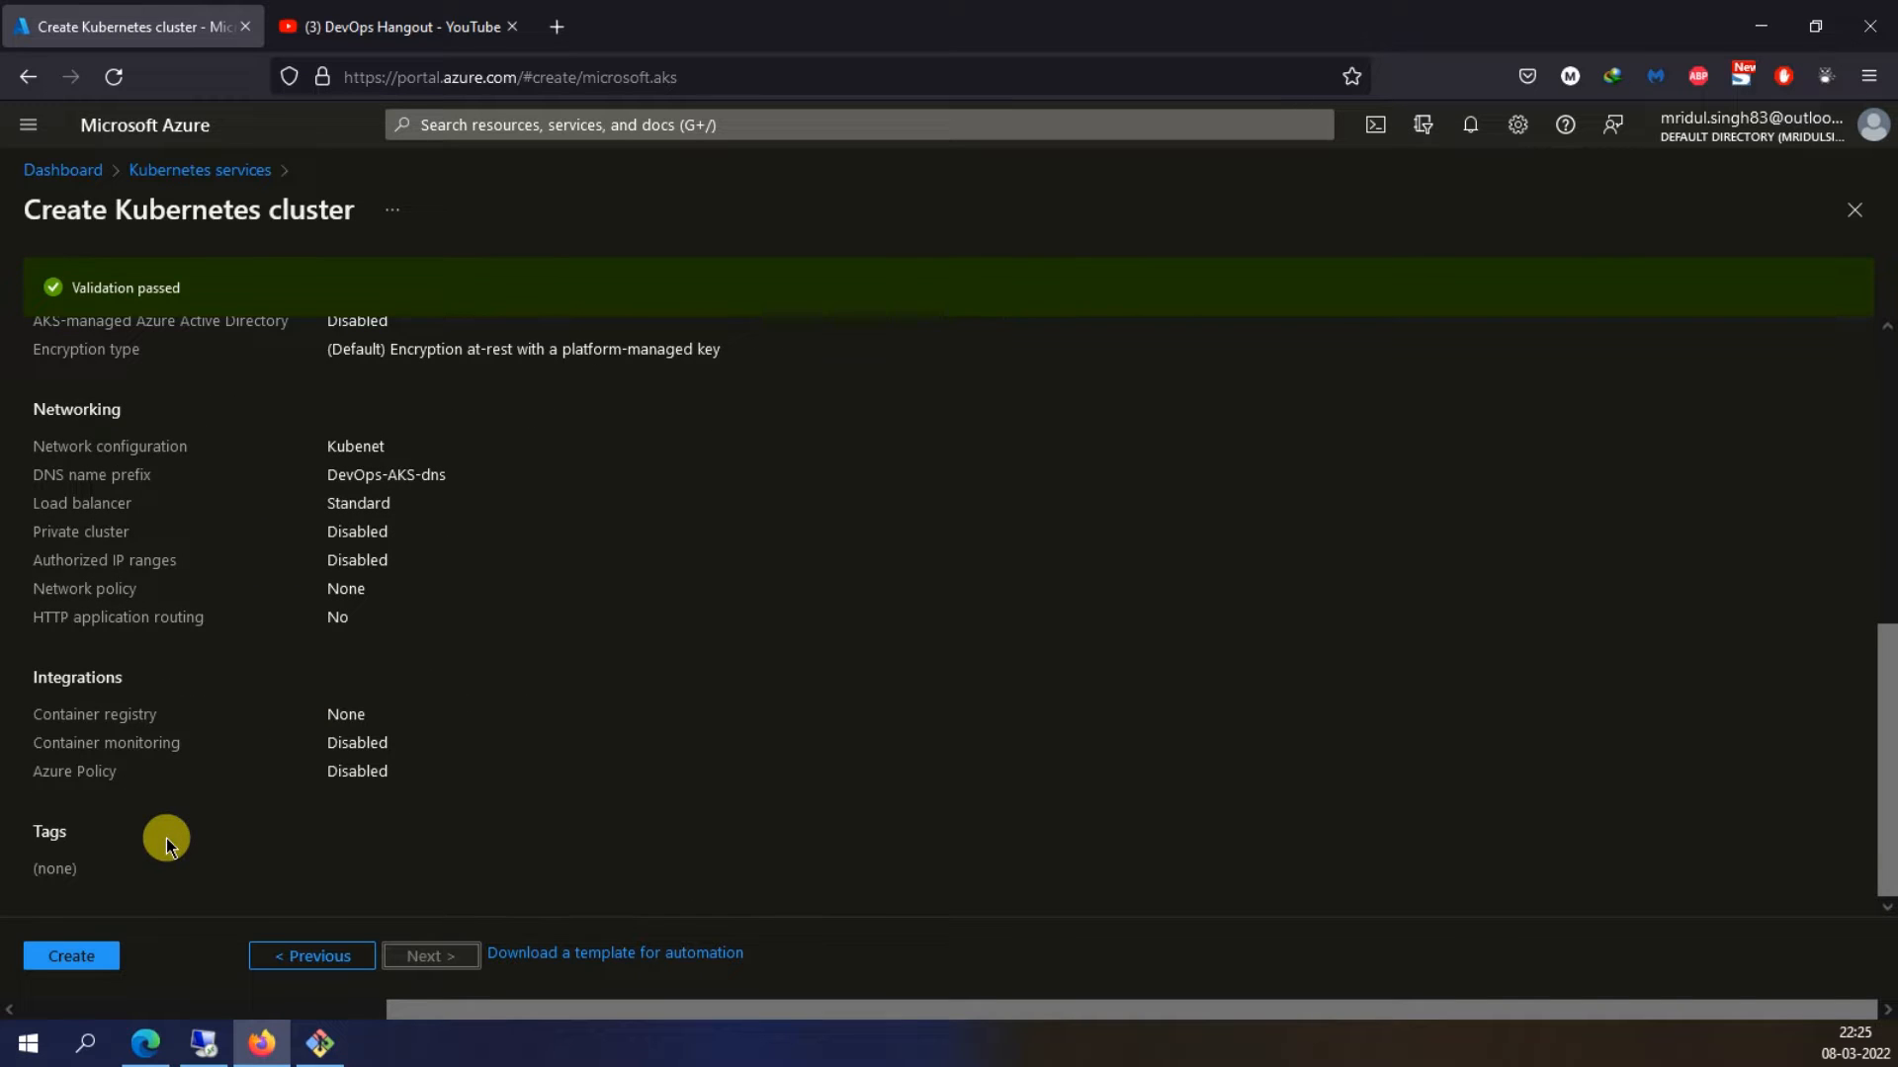
left_click(69, 957)
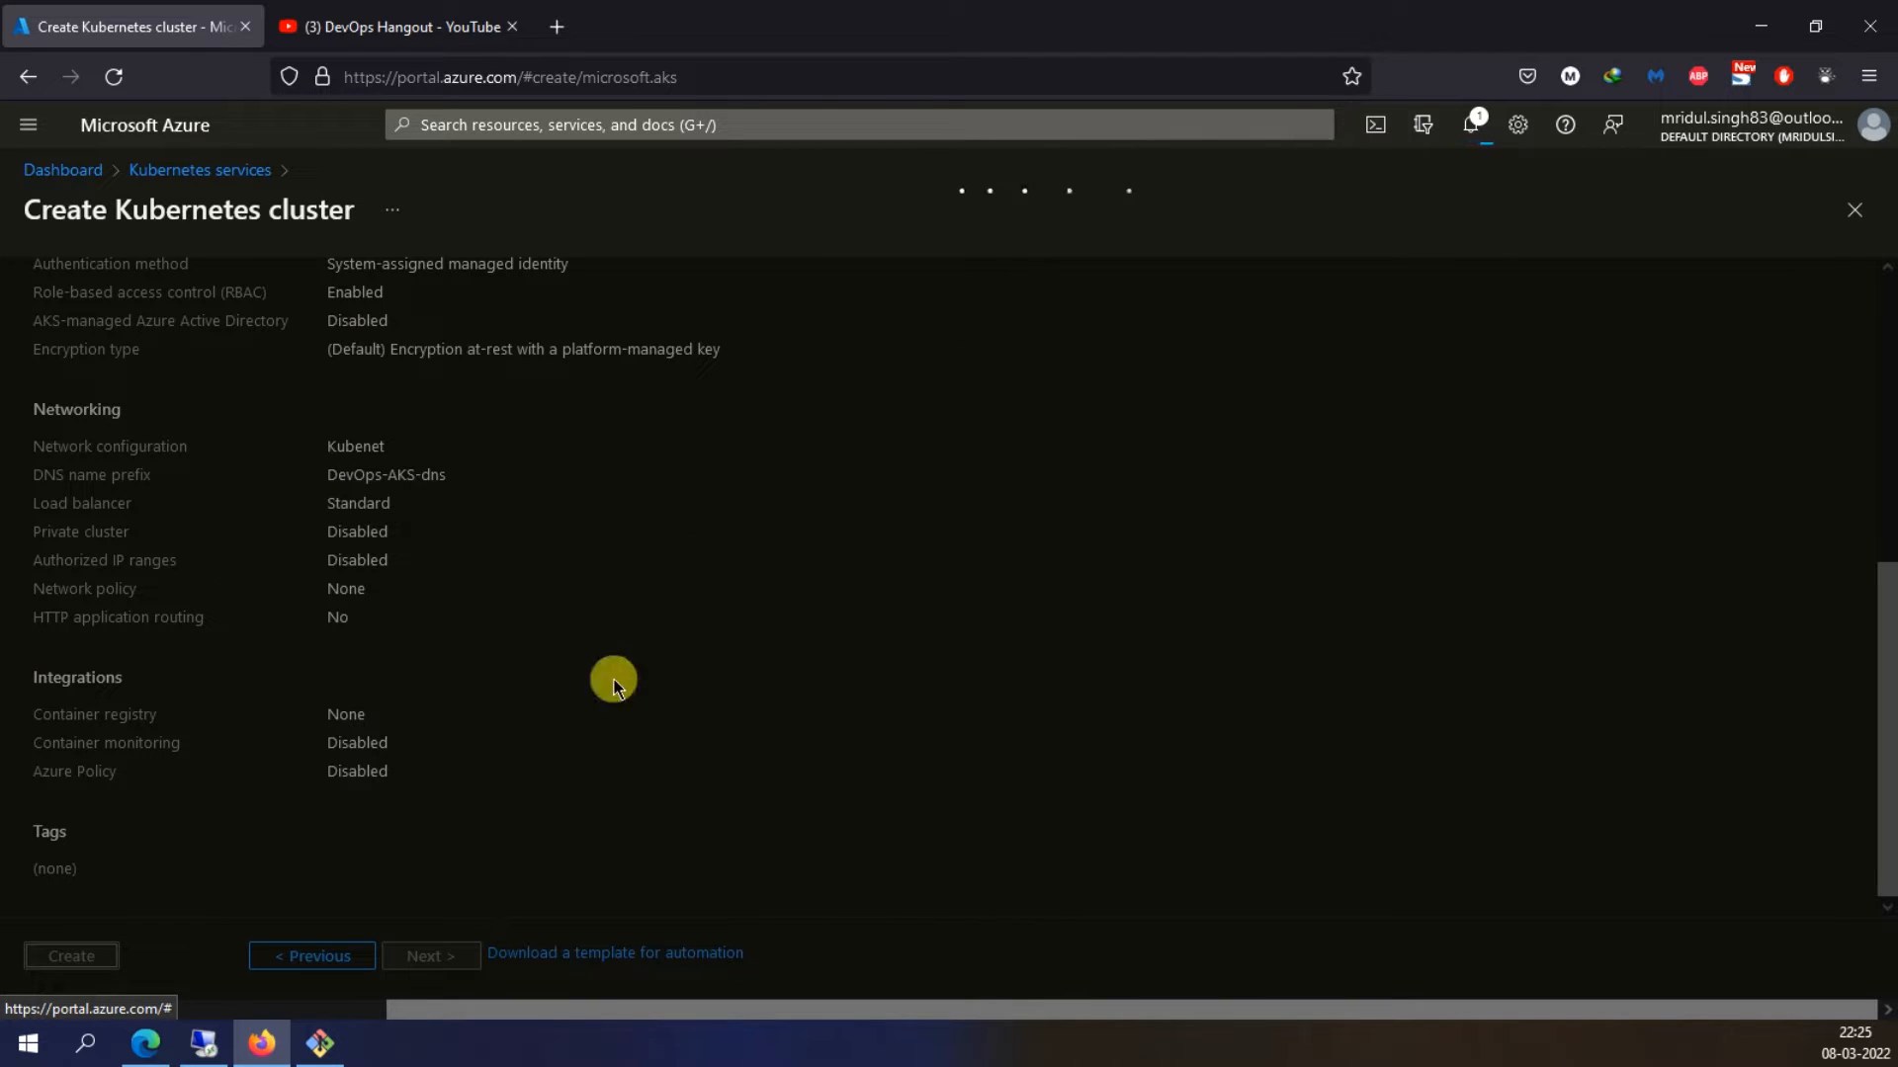
Examine the az aks create help example for managed AAD in the Git Bash terminal, clear the terminal, and return to the Azure portal
left_click(321, 1044)
left_click(529, 373)
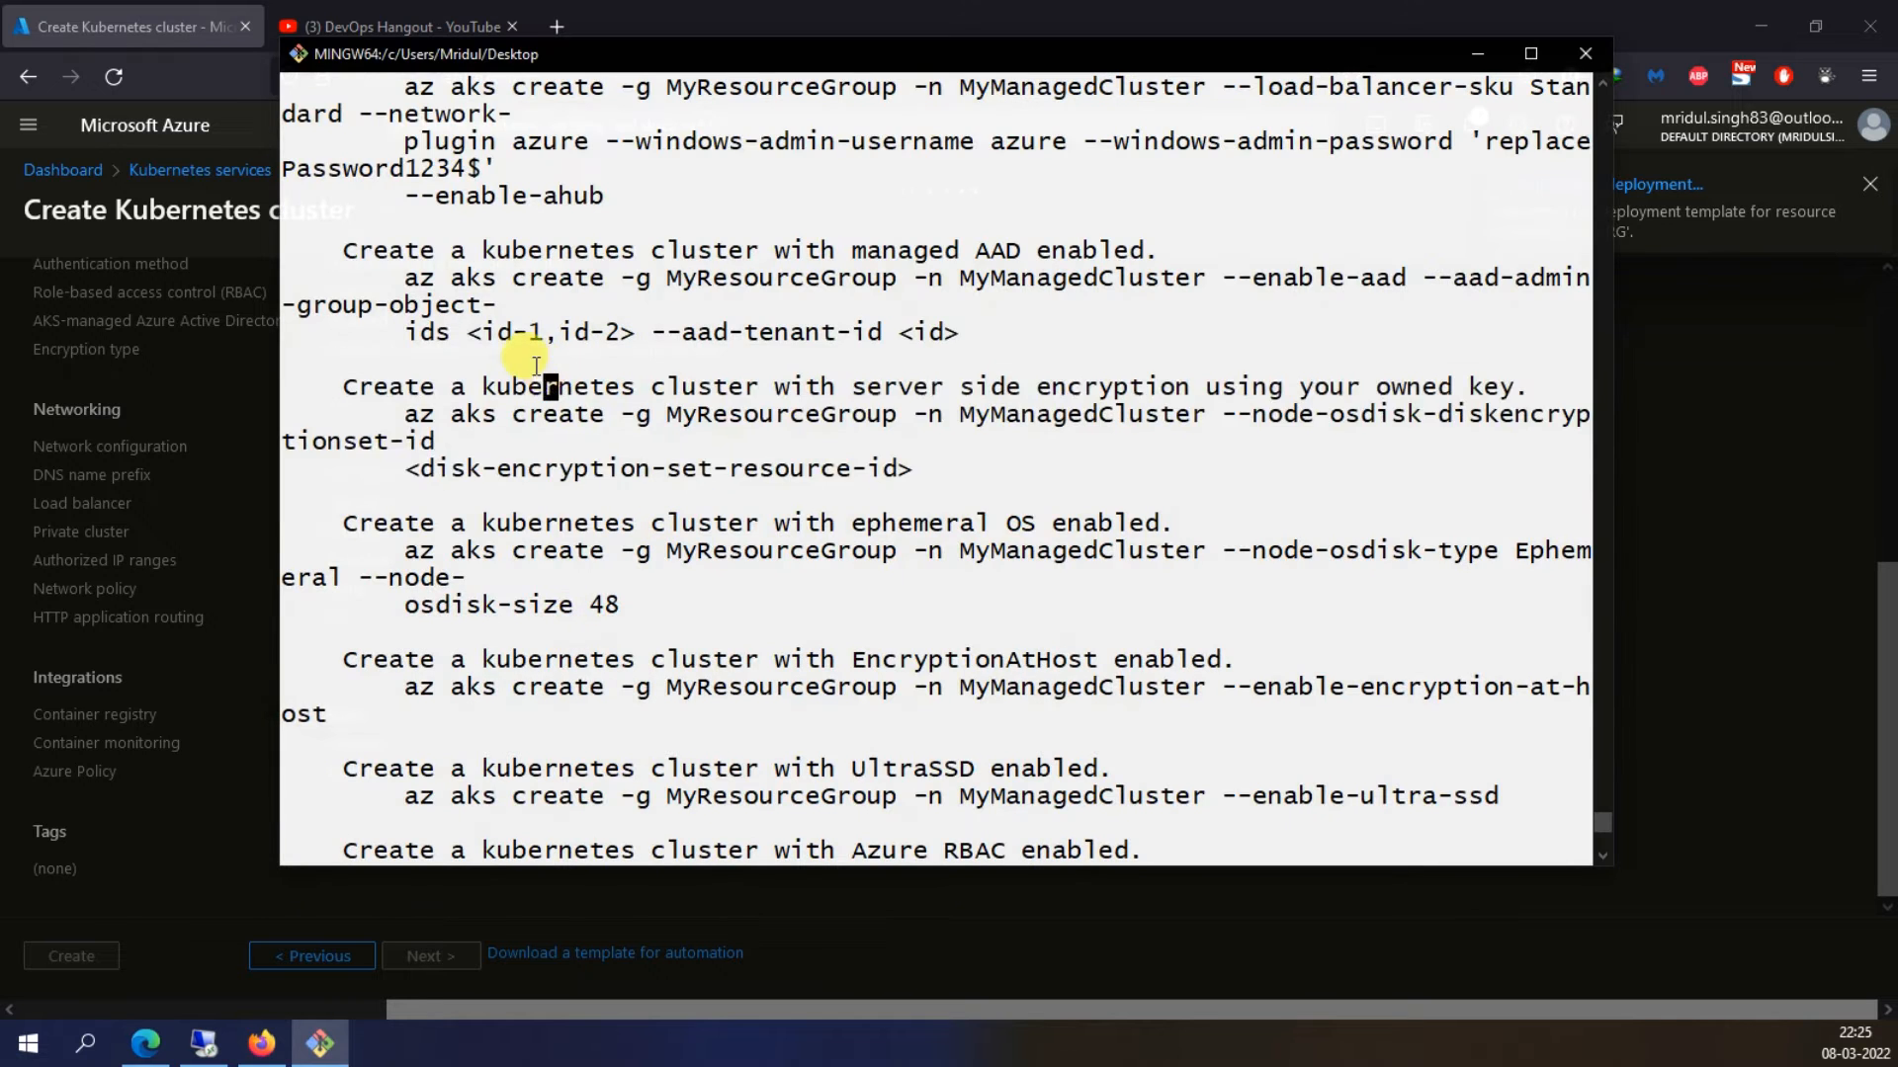
left_click_drag(289, 306, 961, 334)
left_click(725, 341)
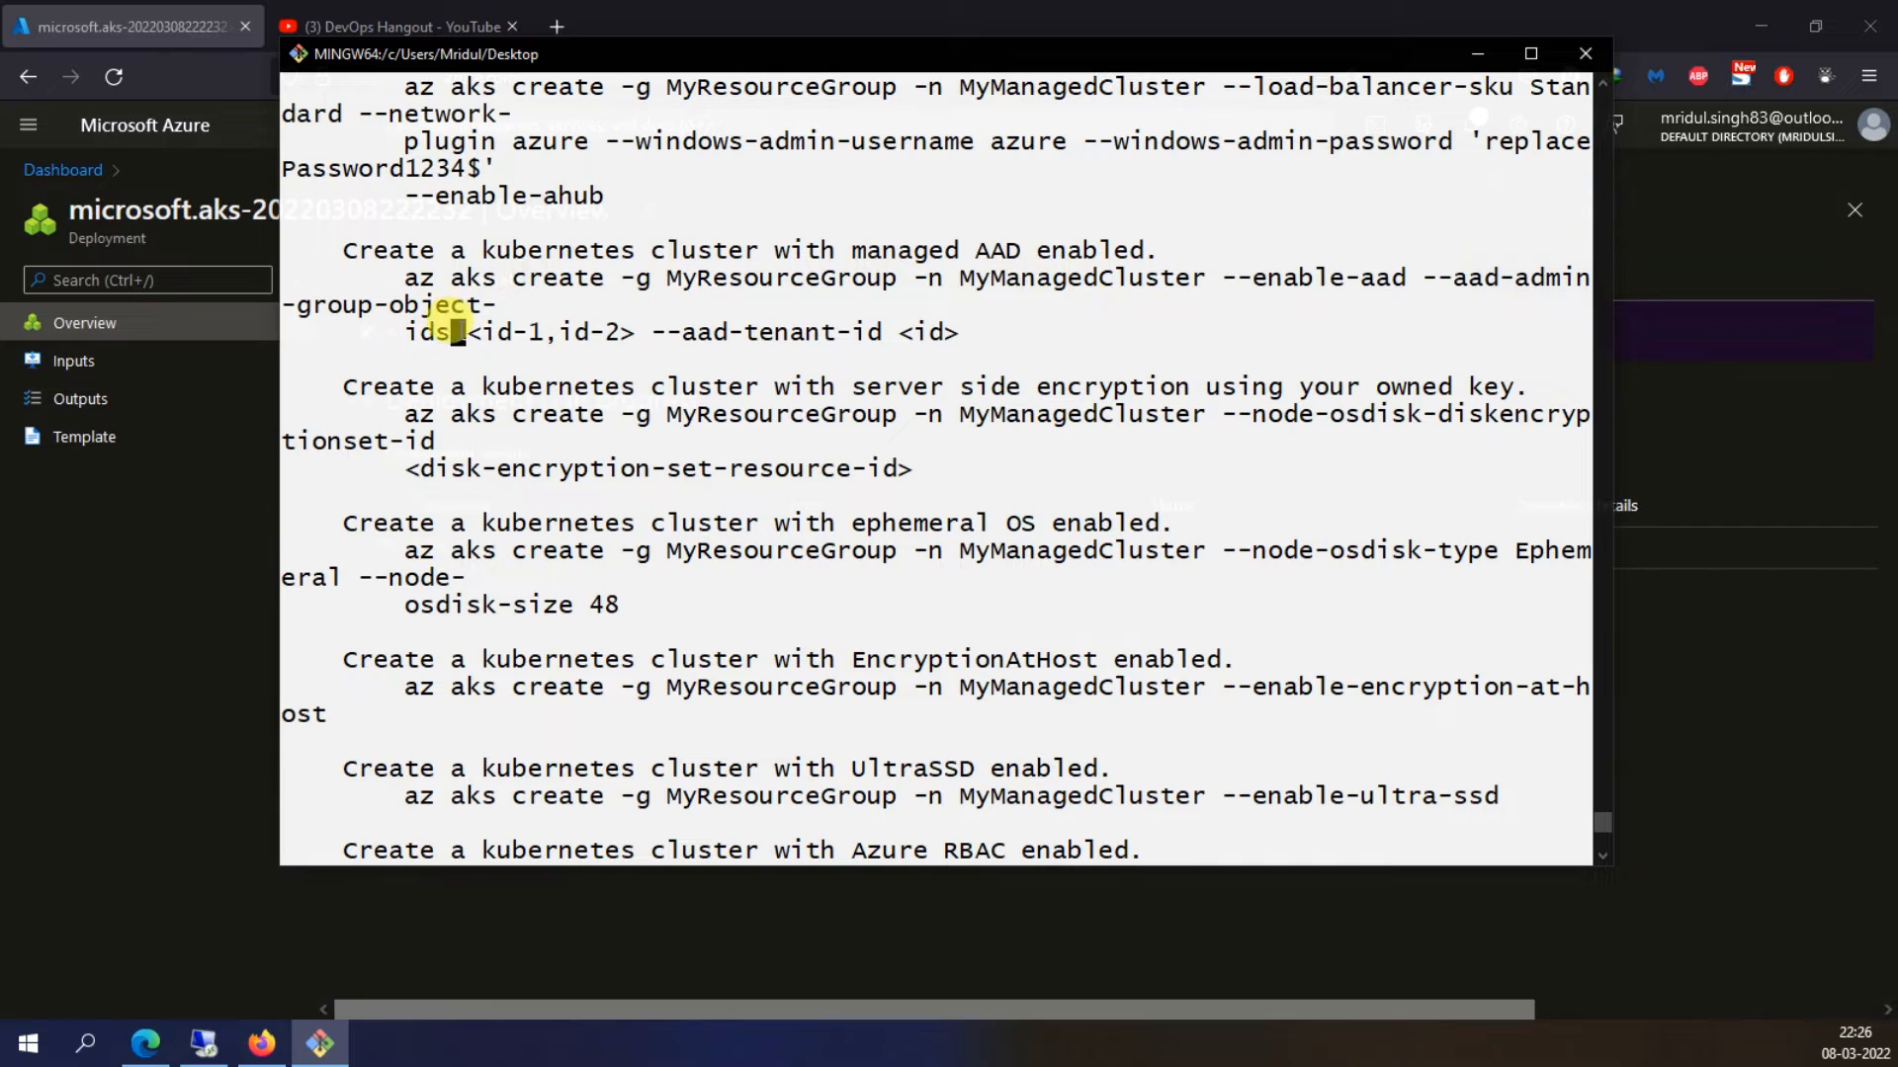
left_click_drag(330, 249, 1208, 256)
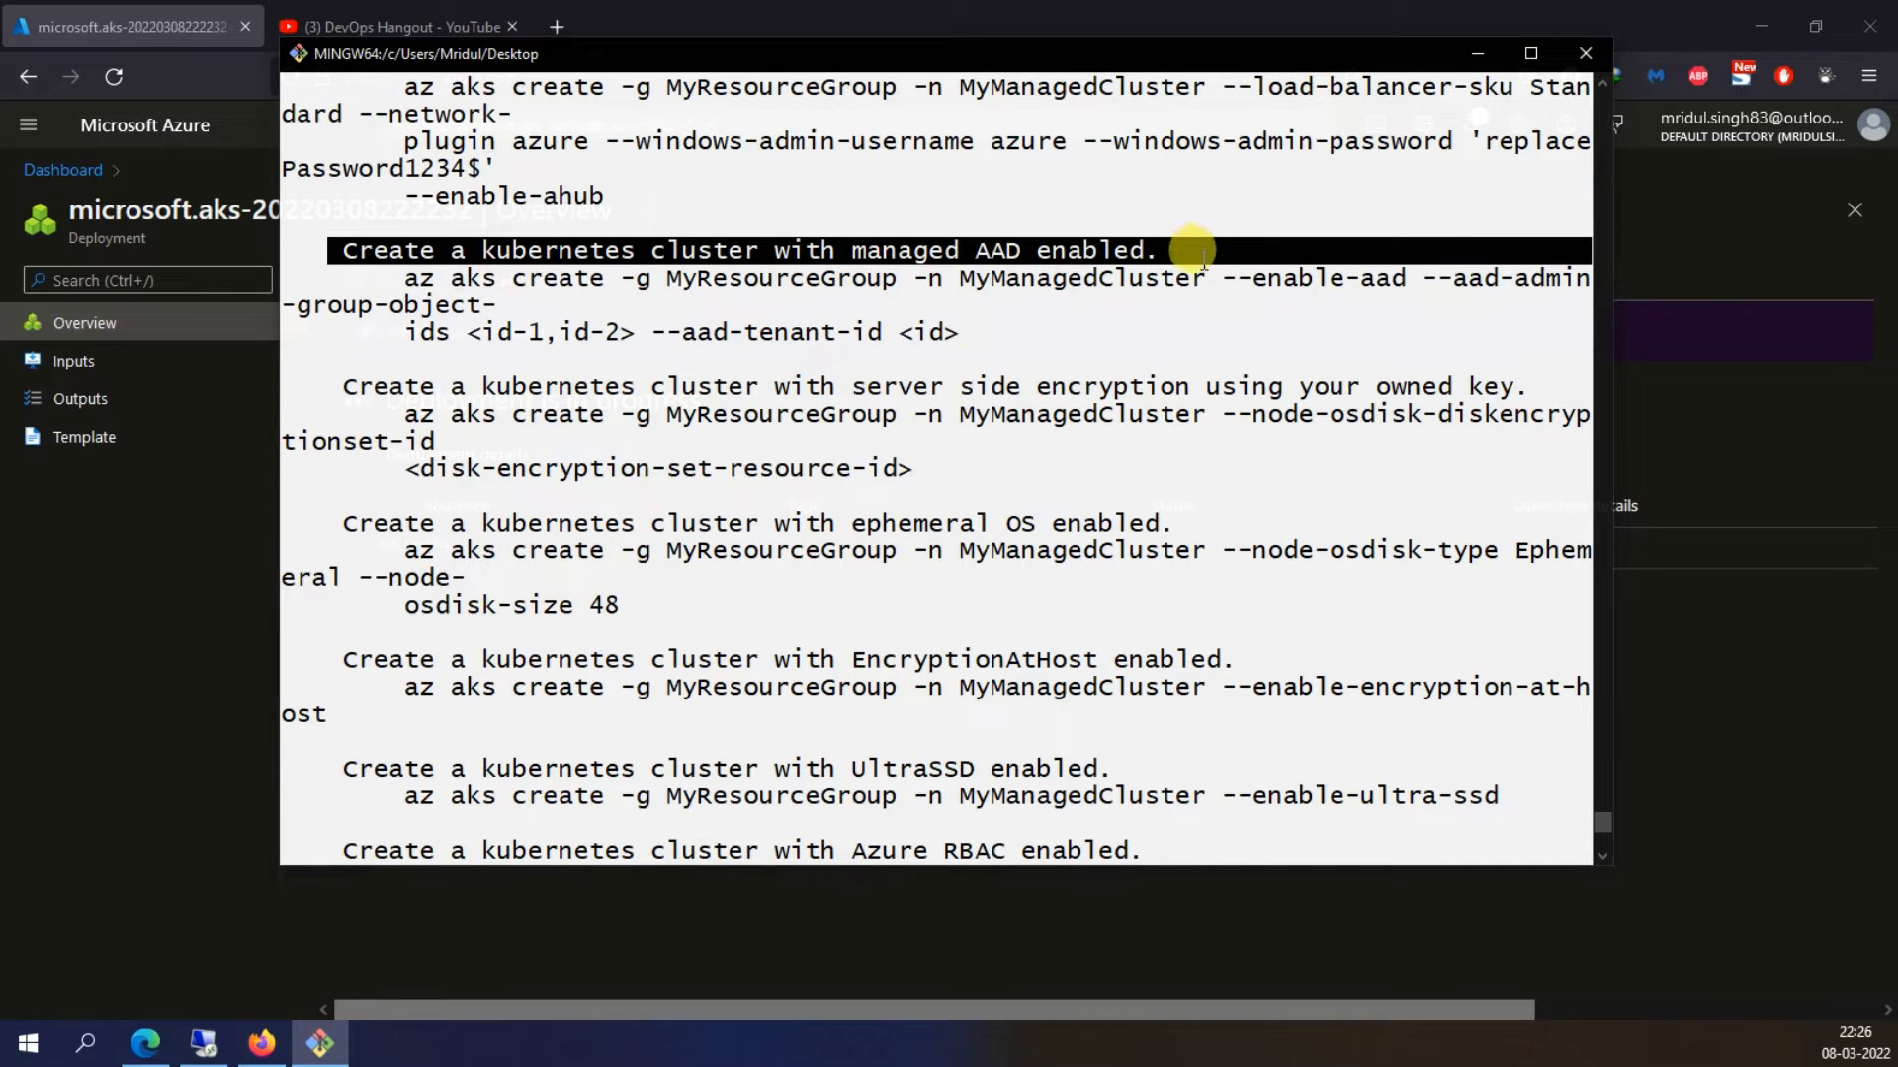
left_click(827, 385)
key("ctrl+l")
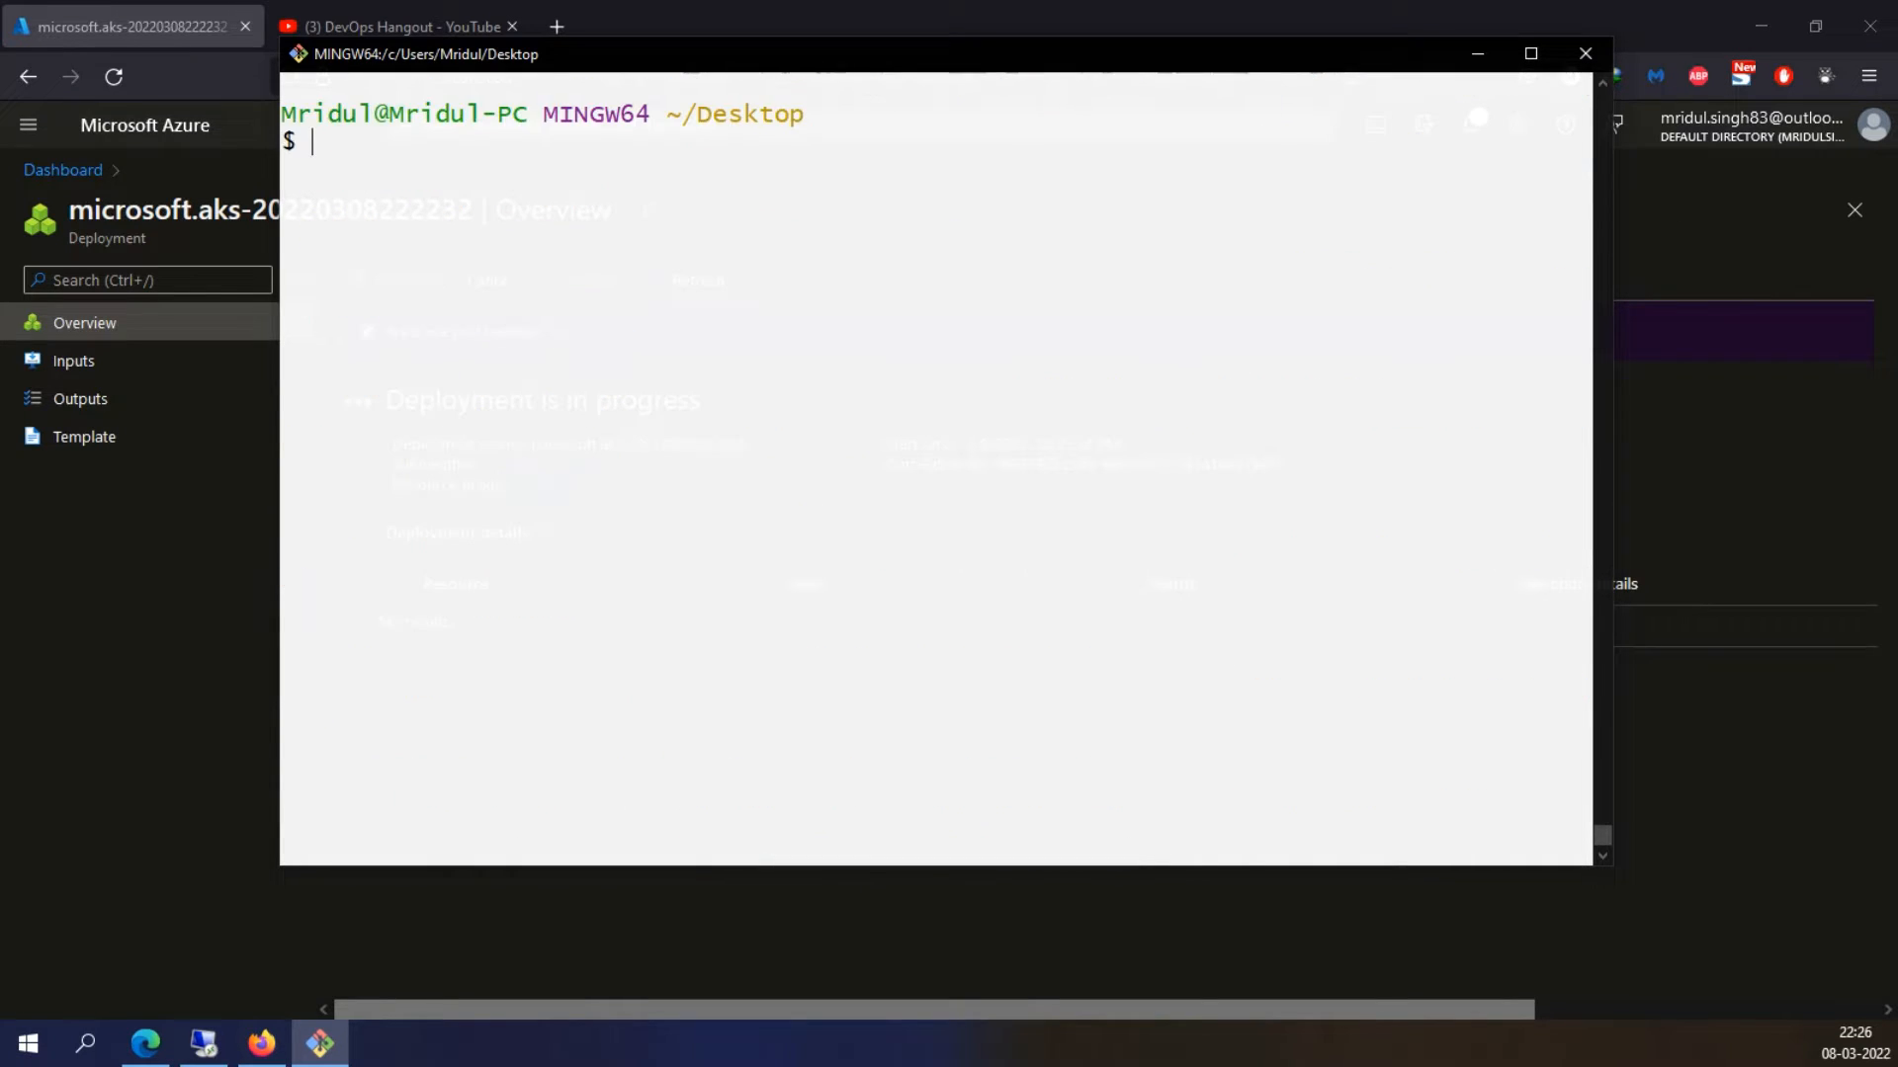
left_click(534, 919)
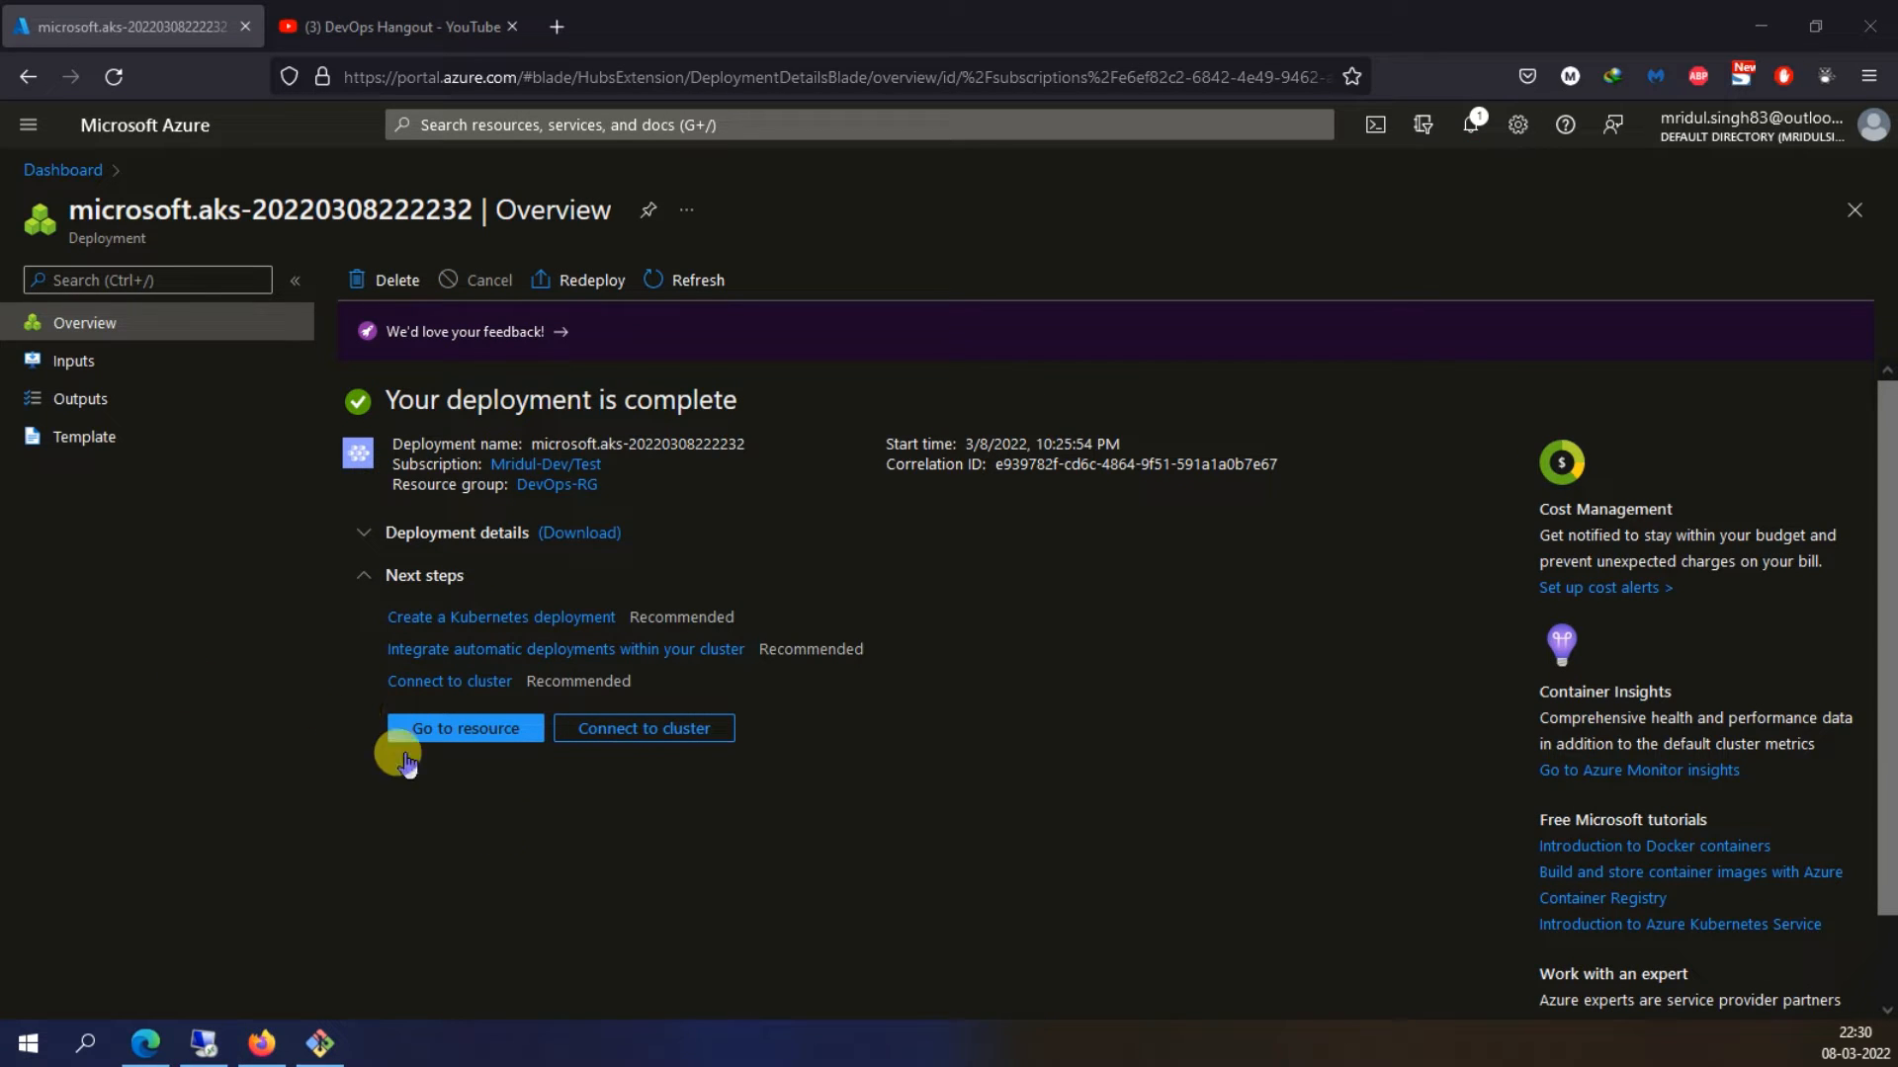
Open the deployed DevOps-AKS resource and review its overview, namespaces and node pools
left_click(491, 732)
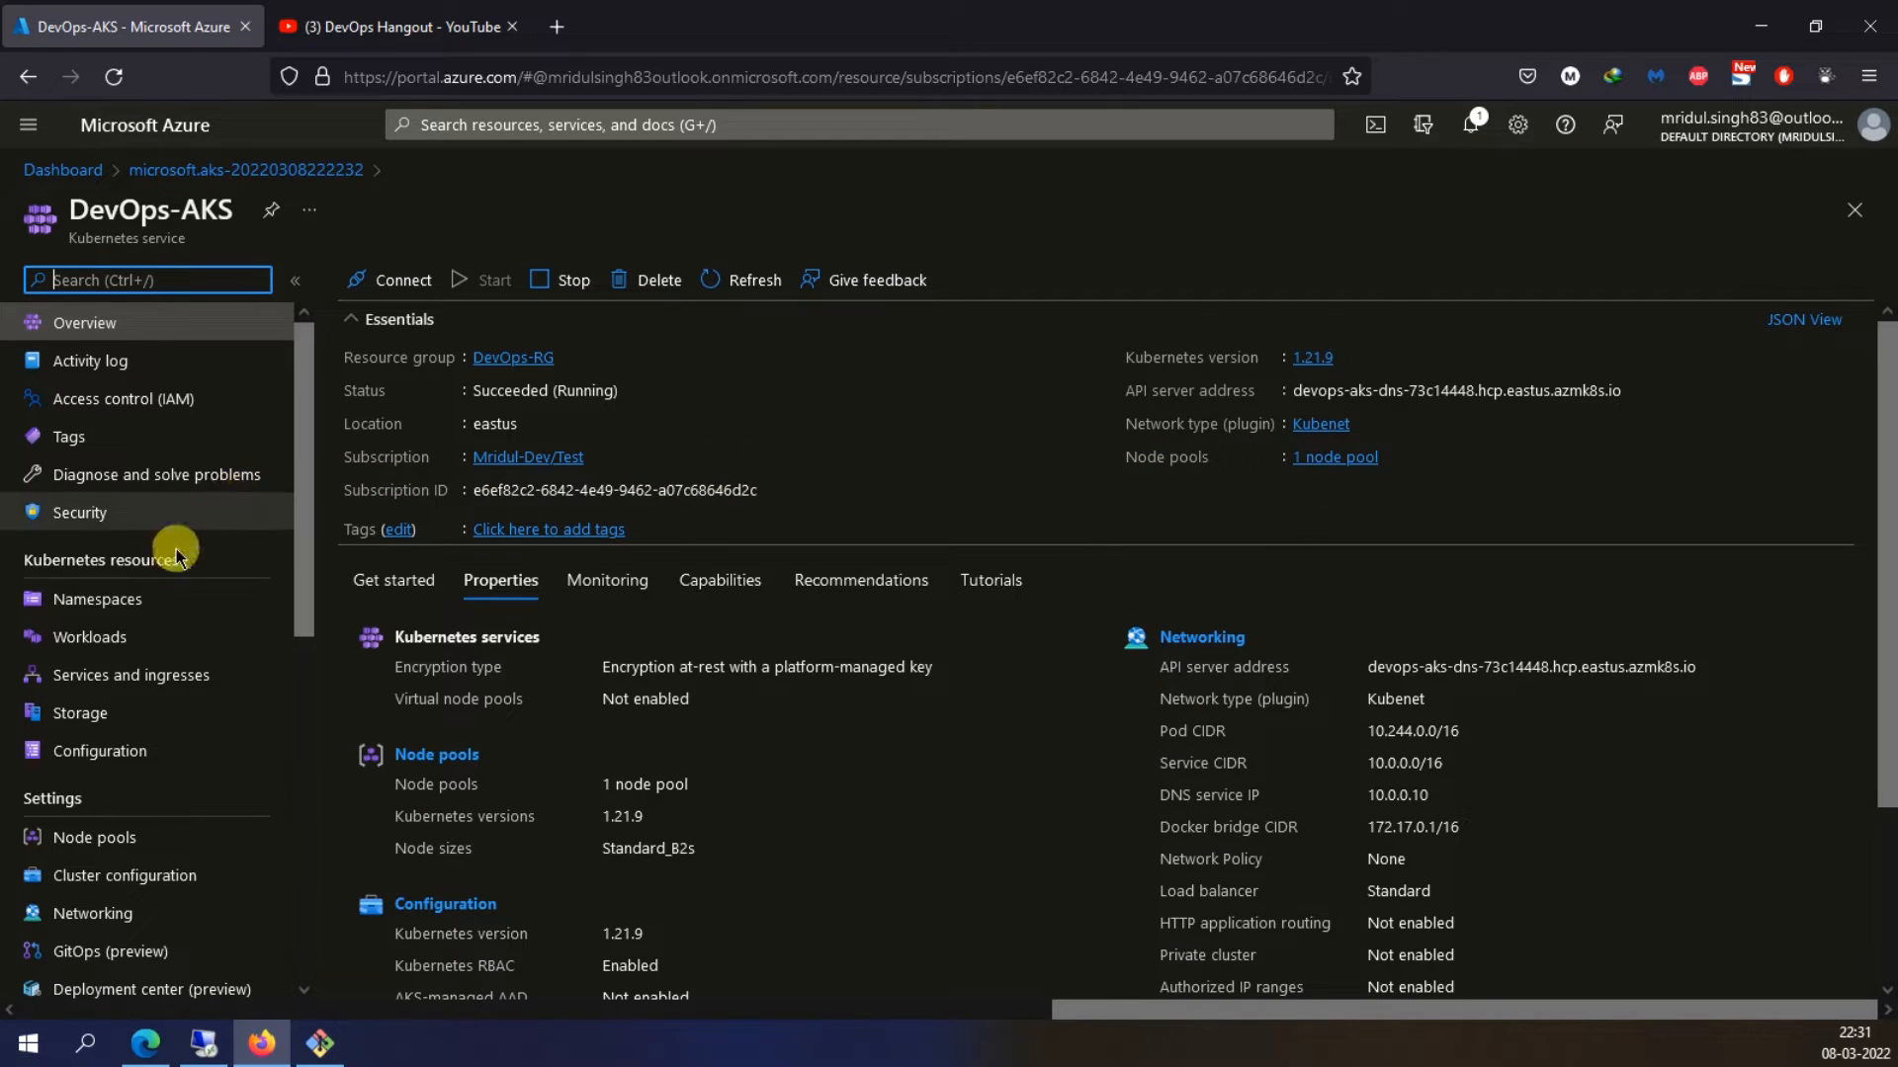
left_click(113, 613)
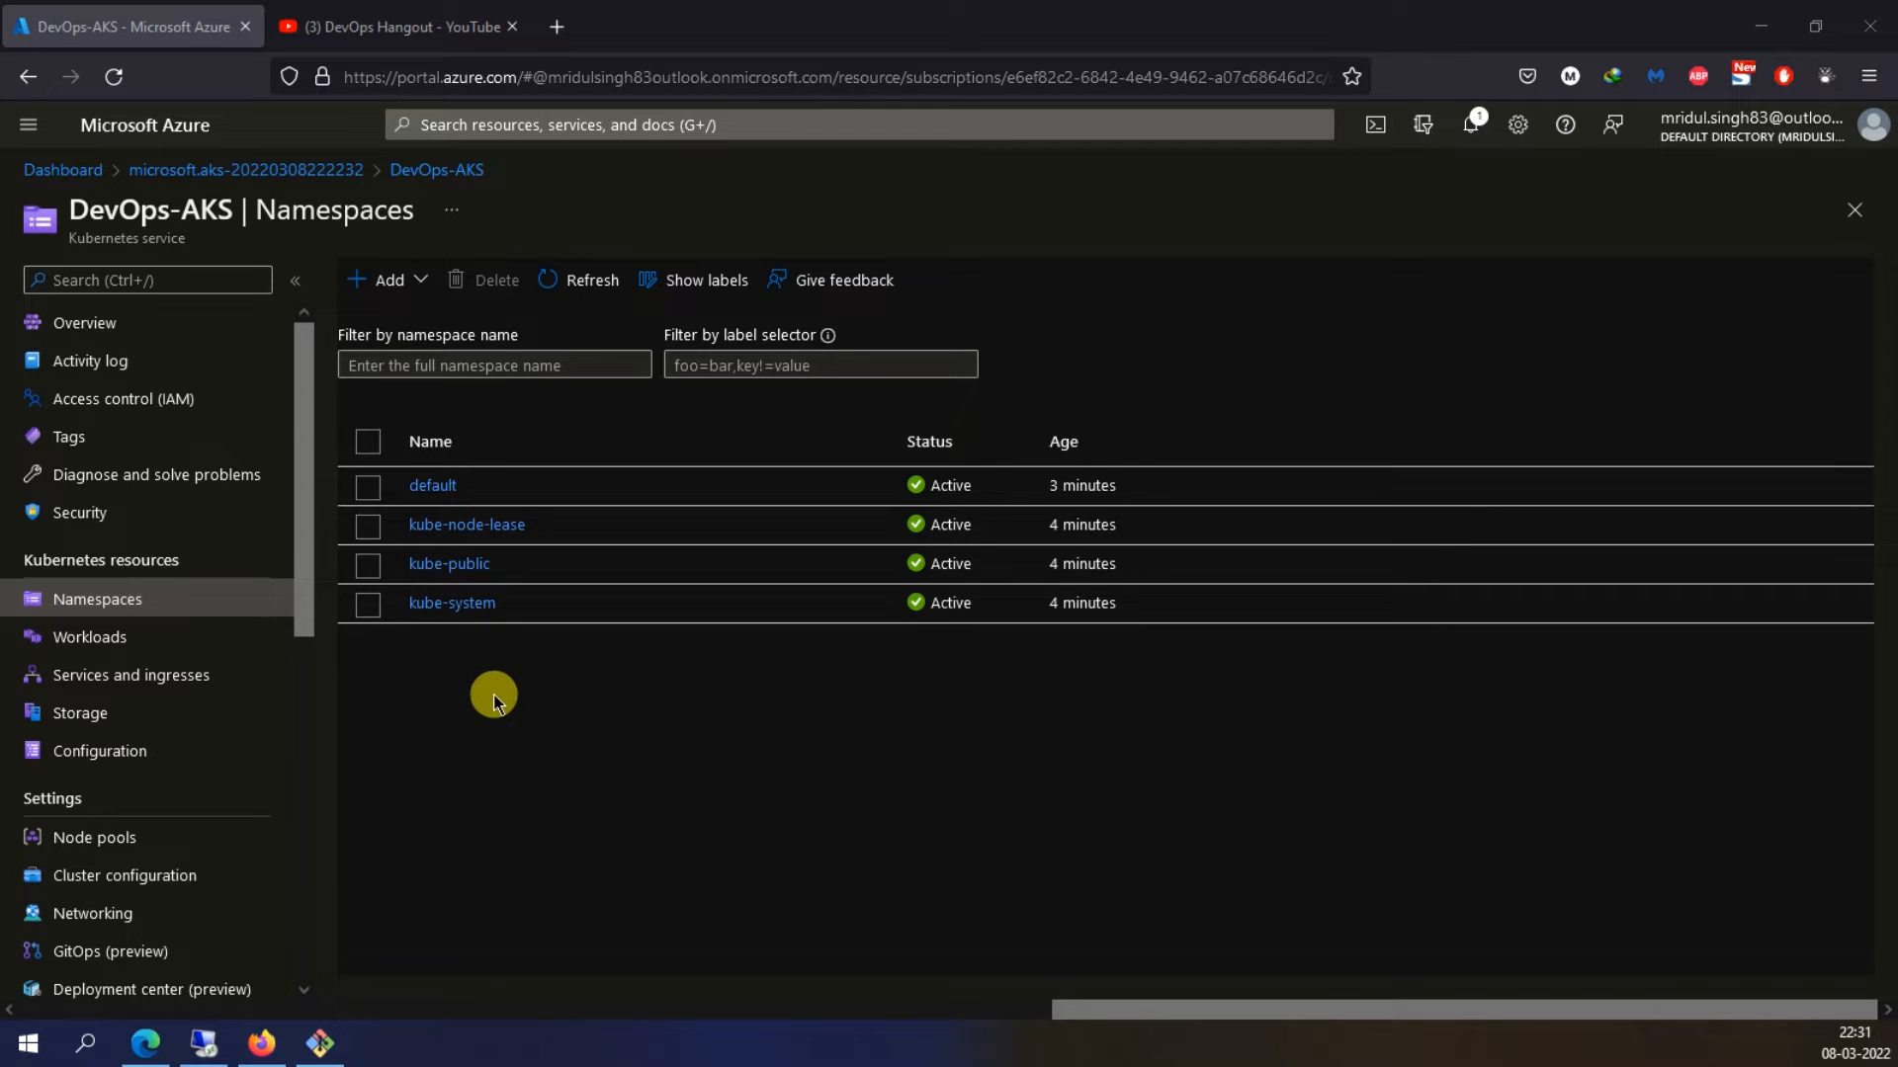
left_click(119, 837)
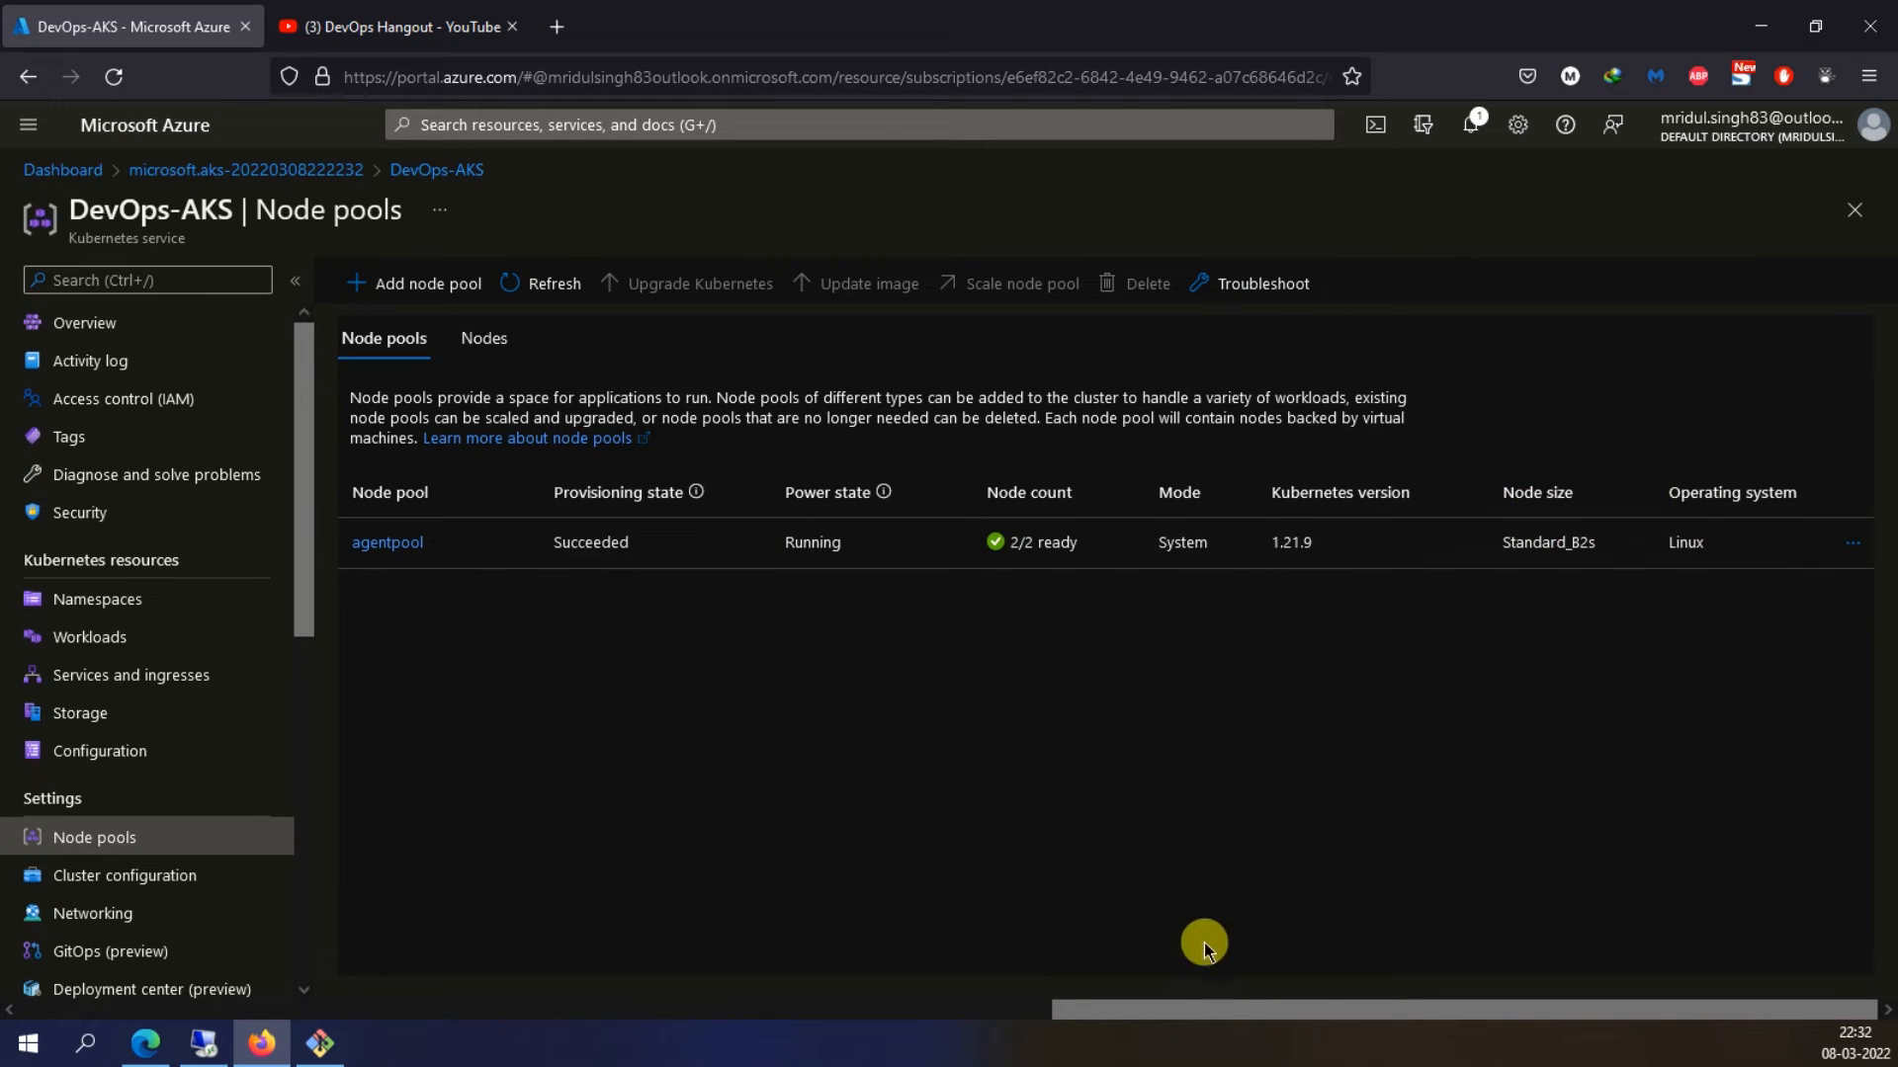
left_click_drag(1318, 1008, 1479, 978)
Review the cluster configuration and the Deployment center code sources, and look through the remaining settings, monitoring and automation options
scroll(122, 716, "down", 3)
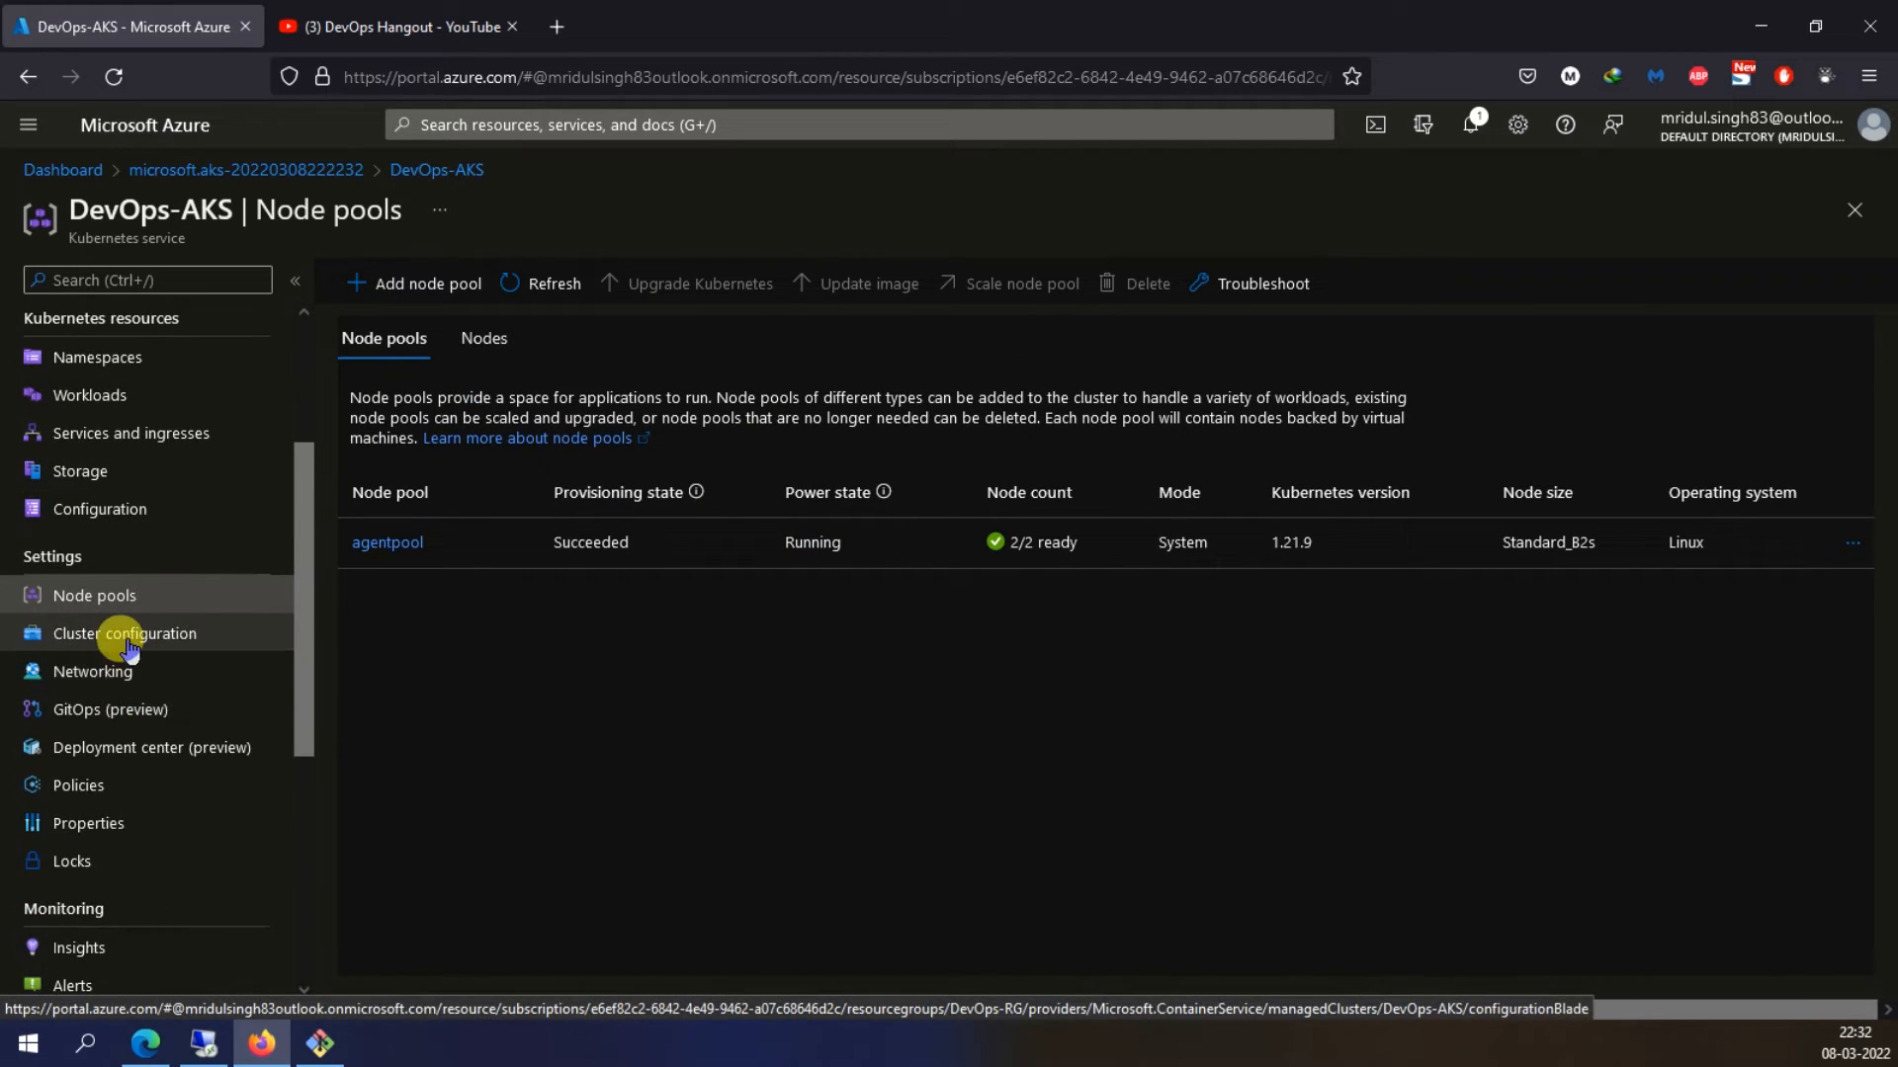
left_click(126, 640)
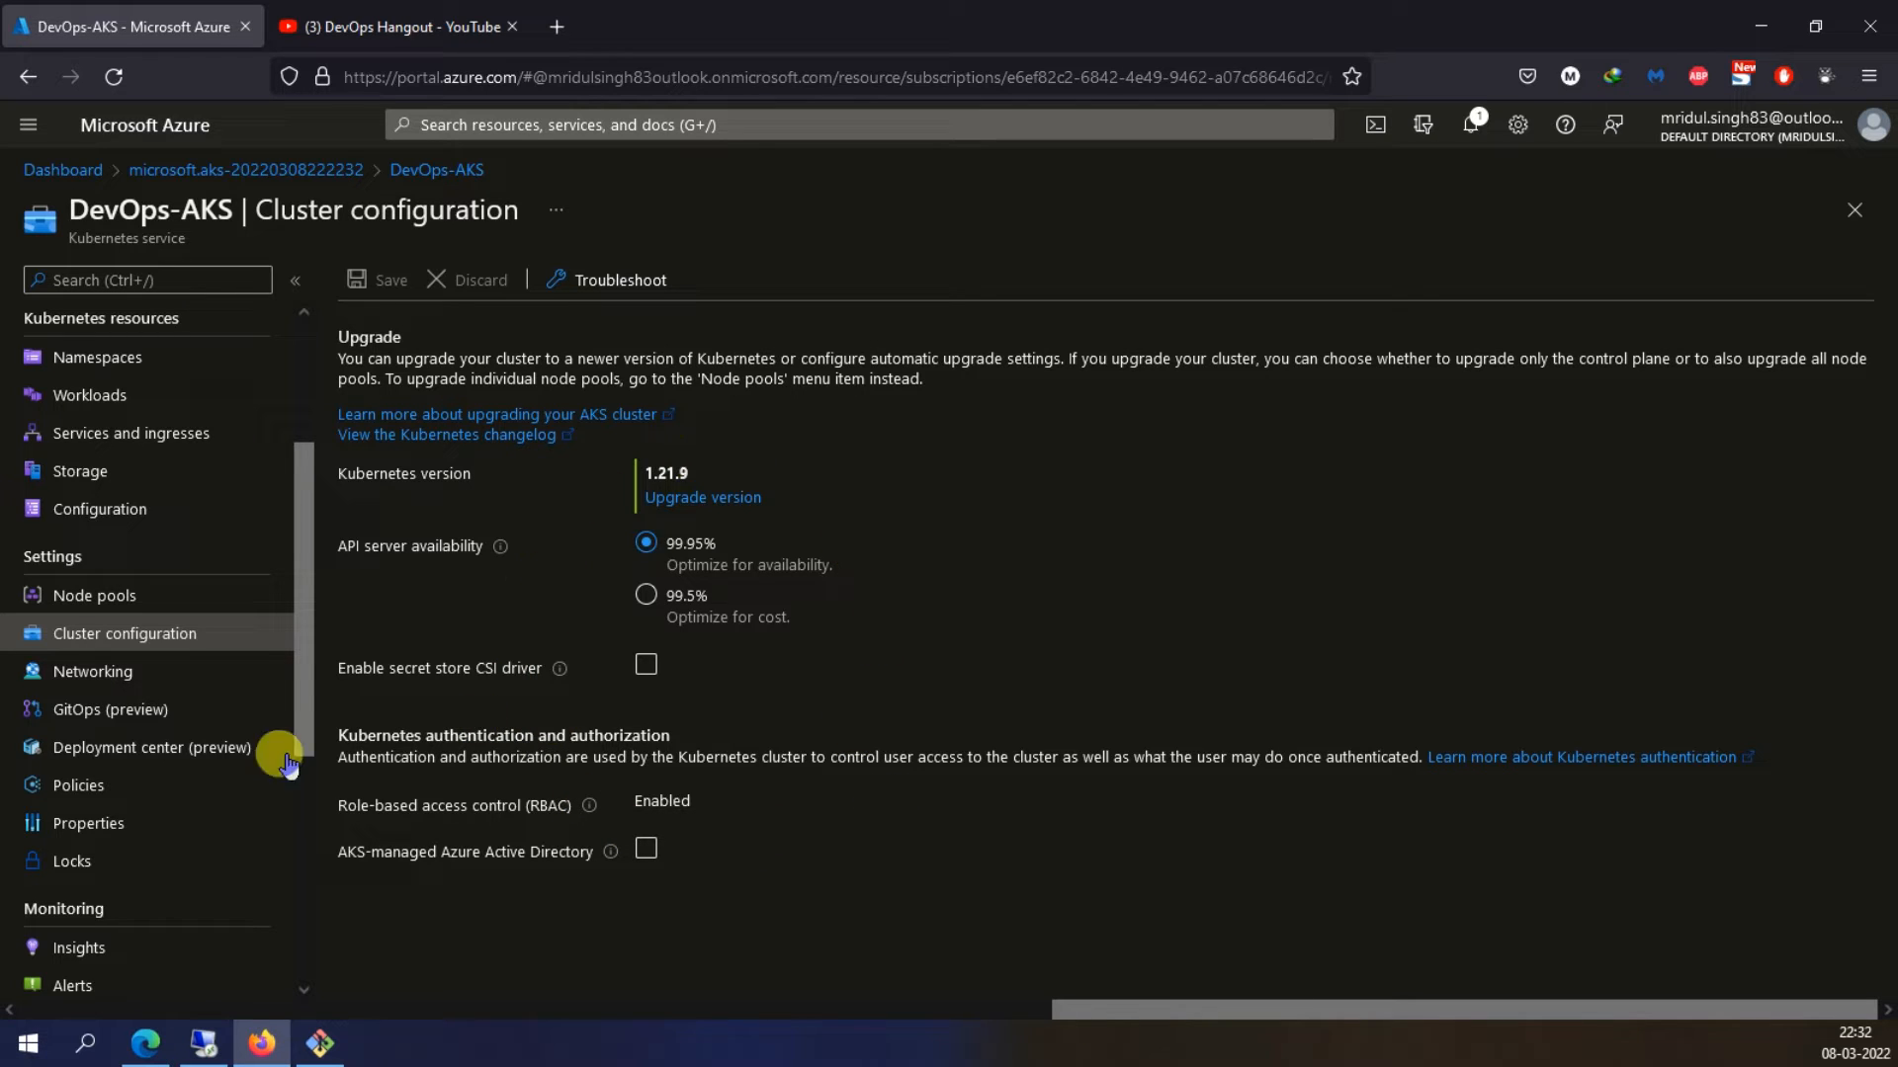
left_click(85, 753)
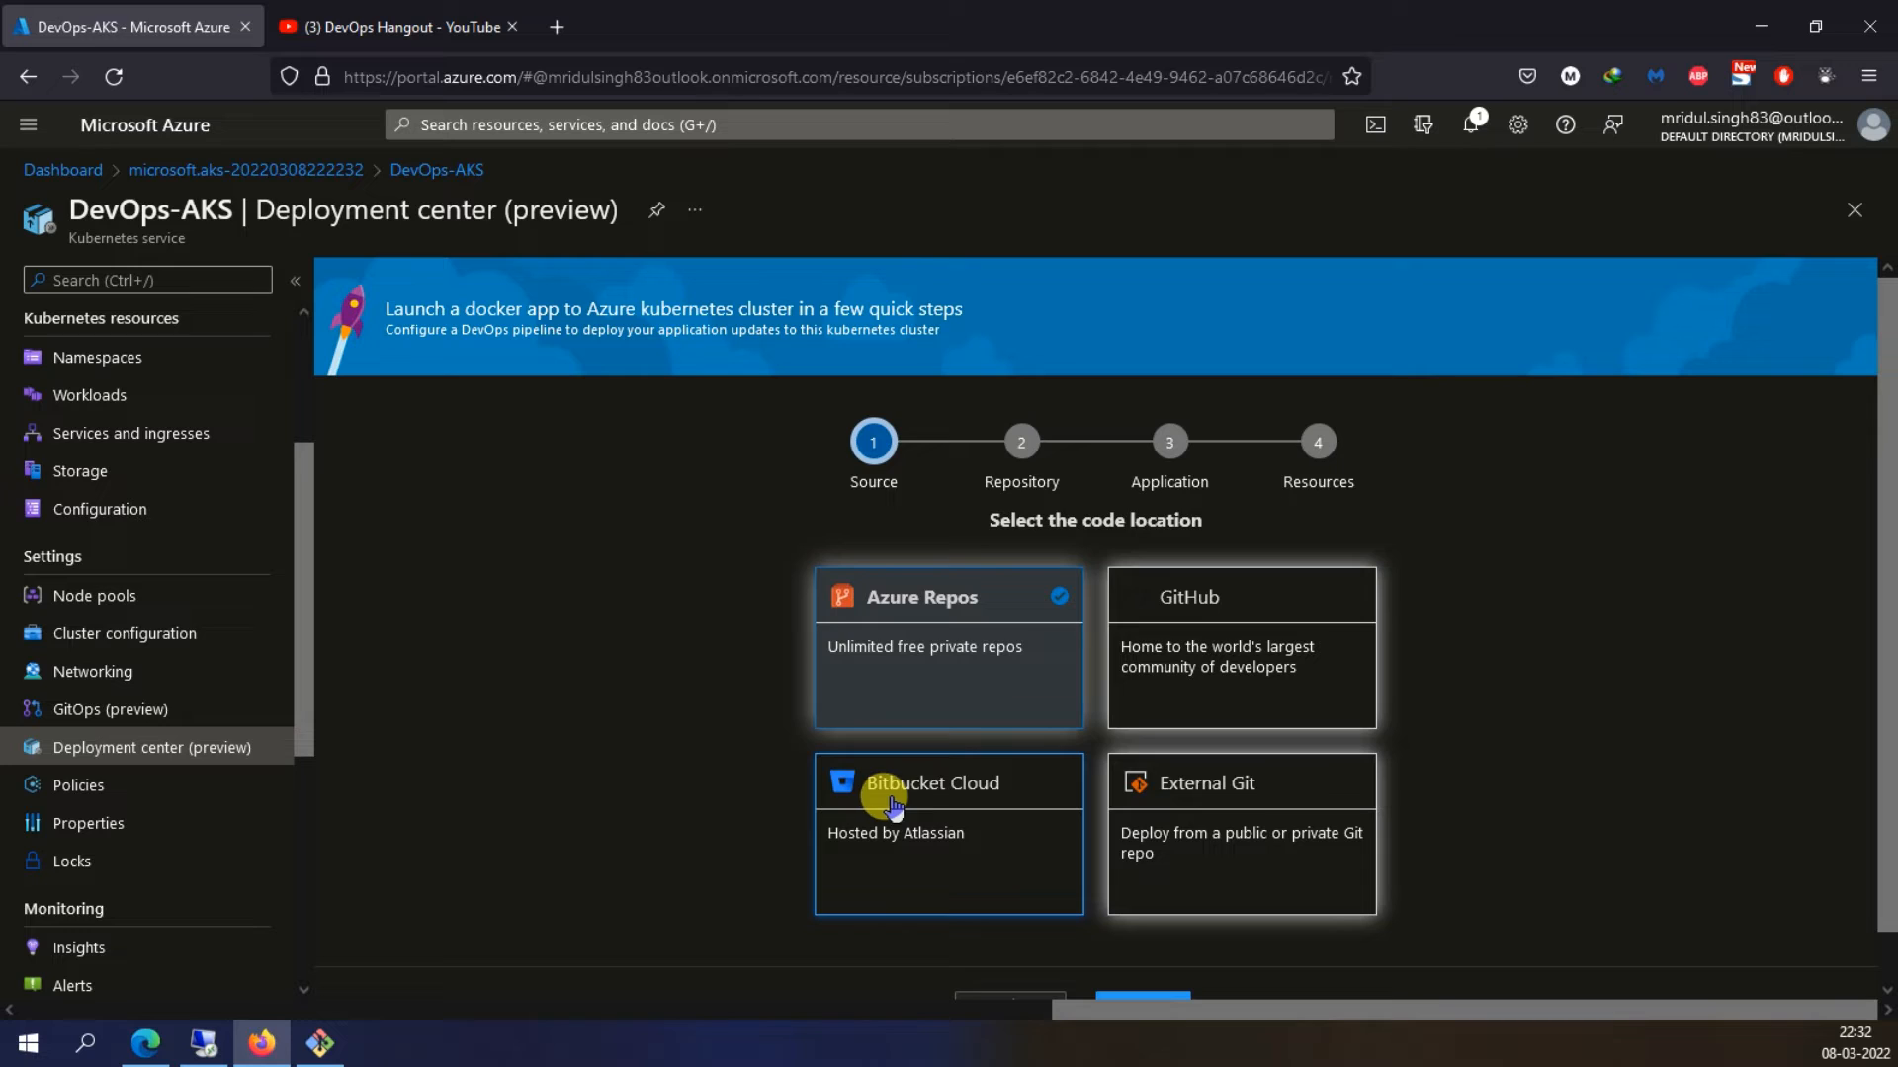
scroll(1453, 703, "down", 1)
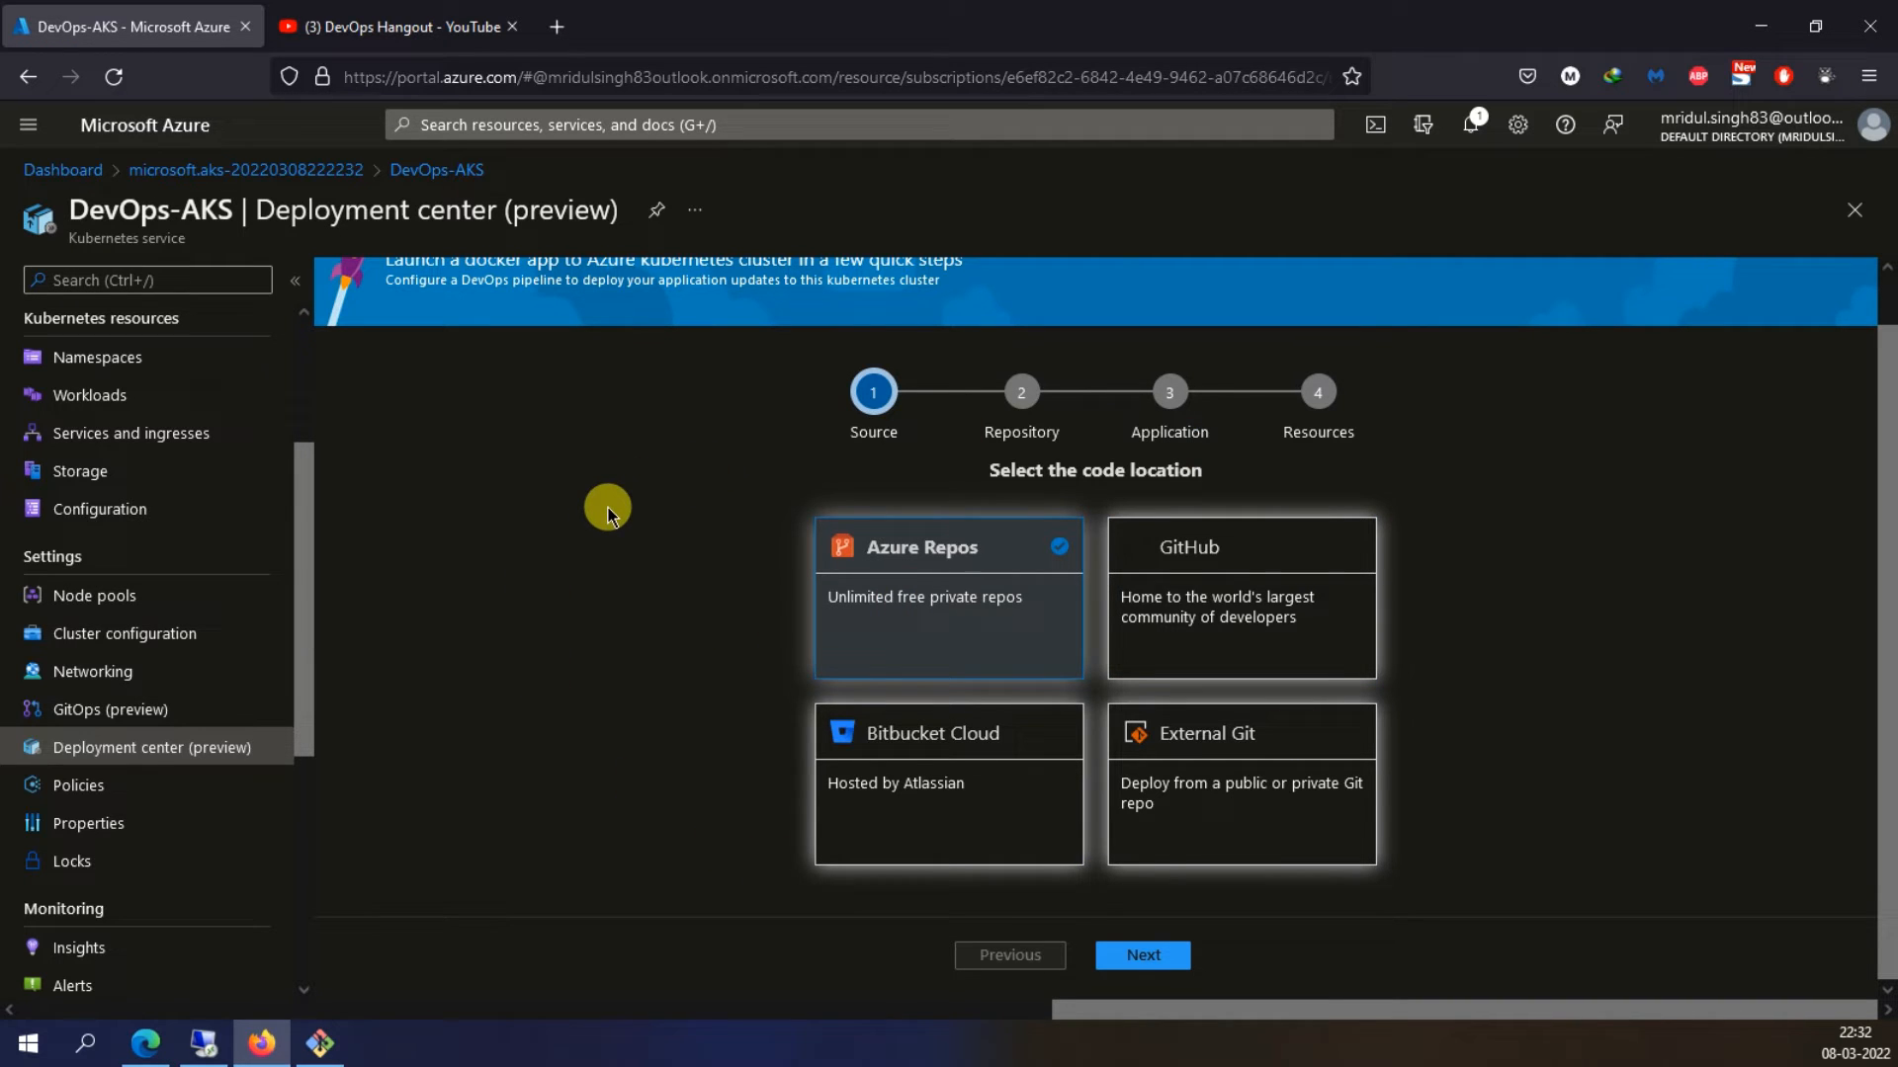
scroll(146, 625, "down", 3)
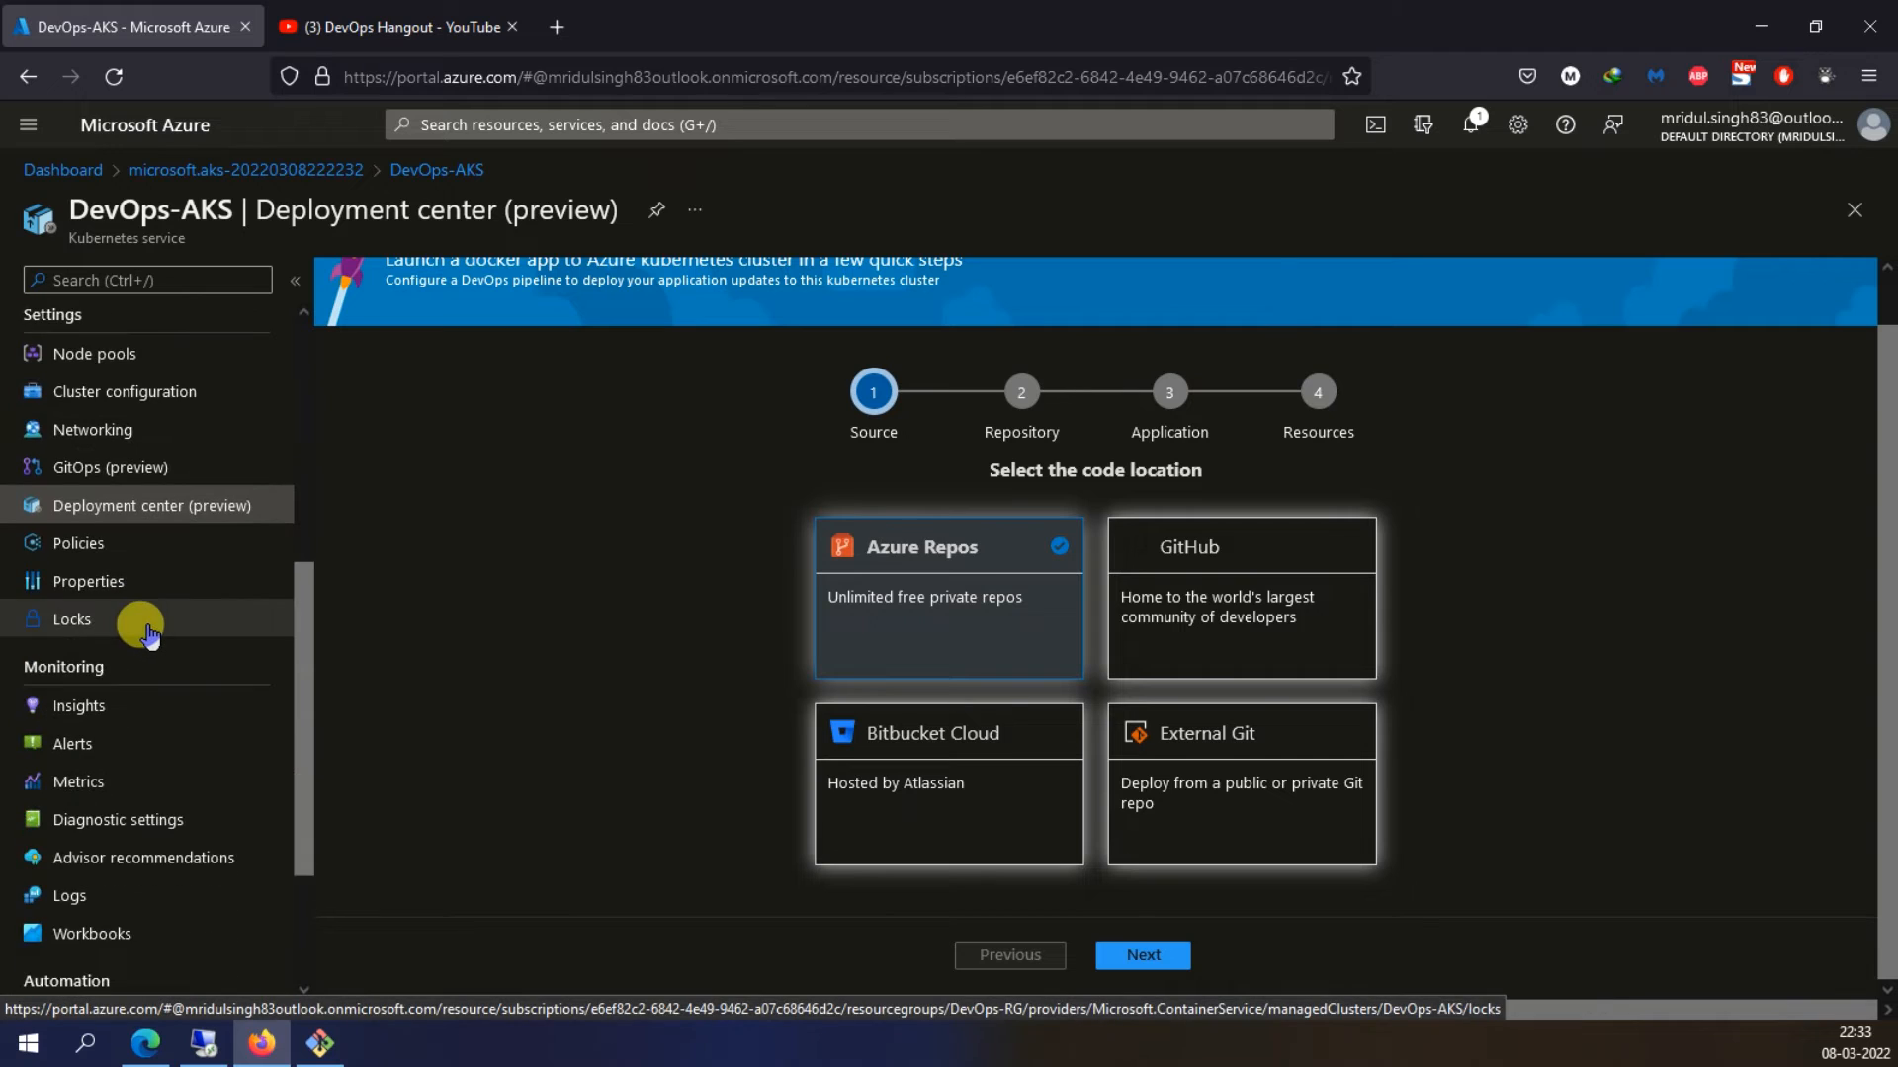
scroll(143, 637, "down", 3)
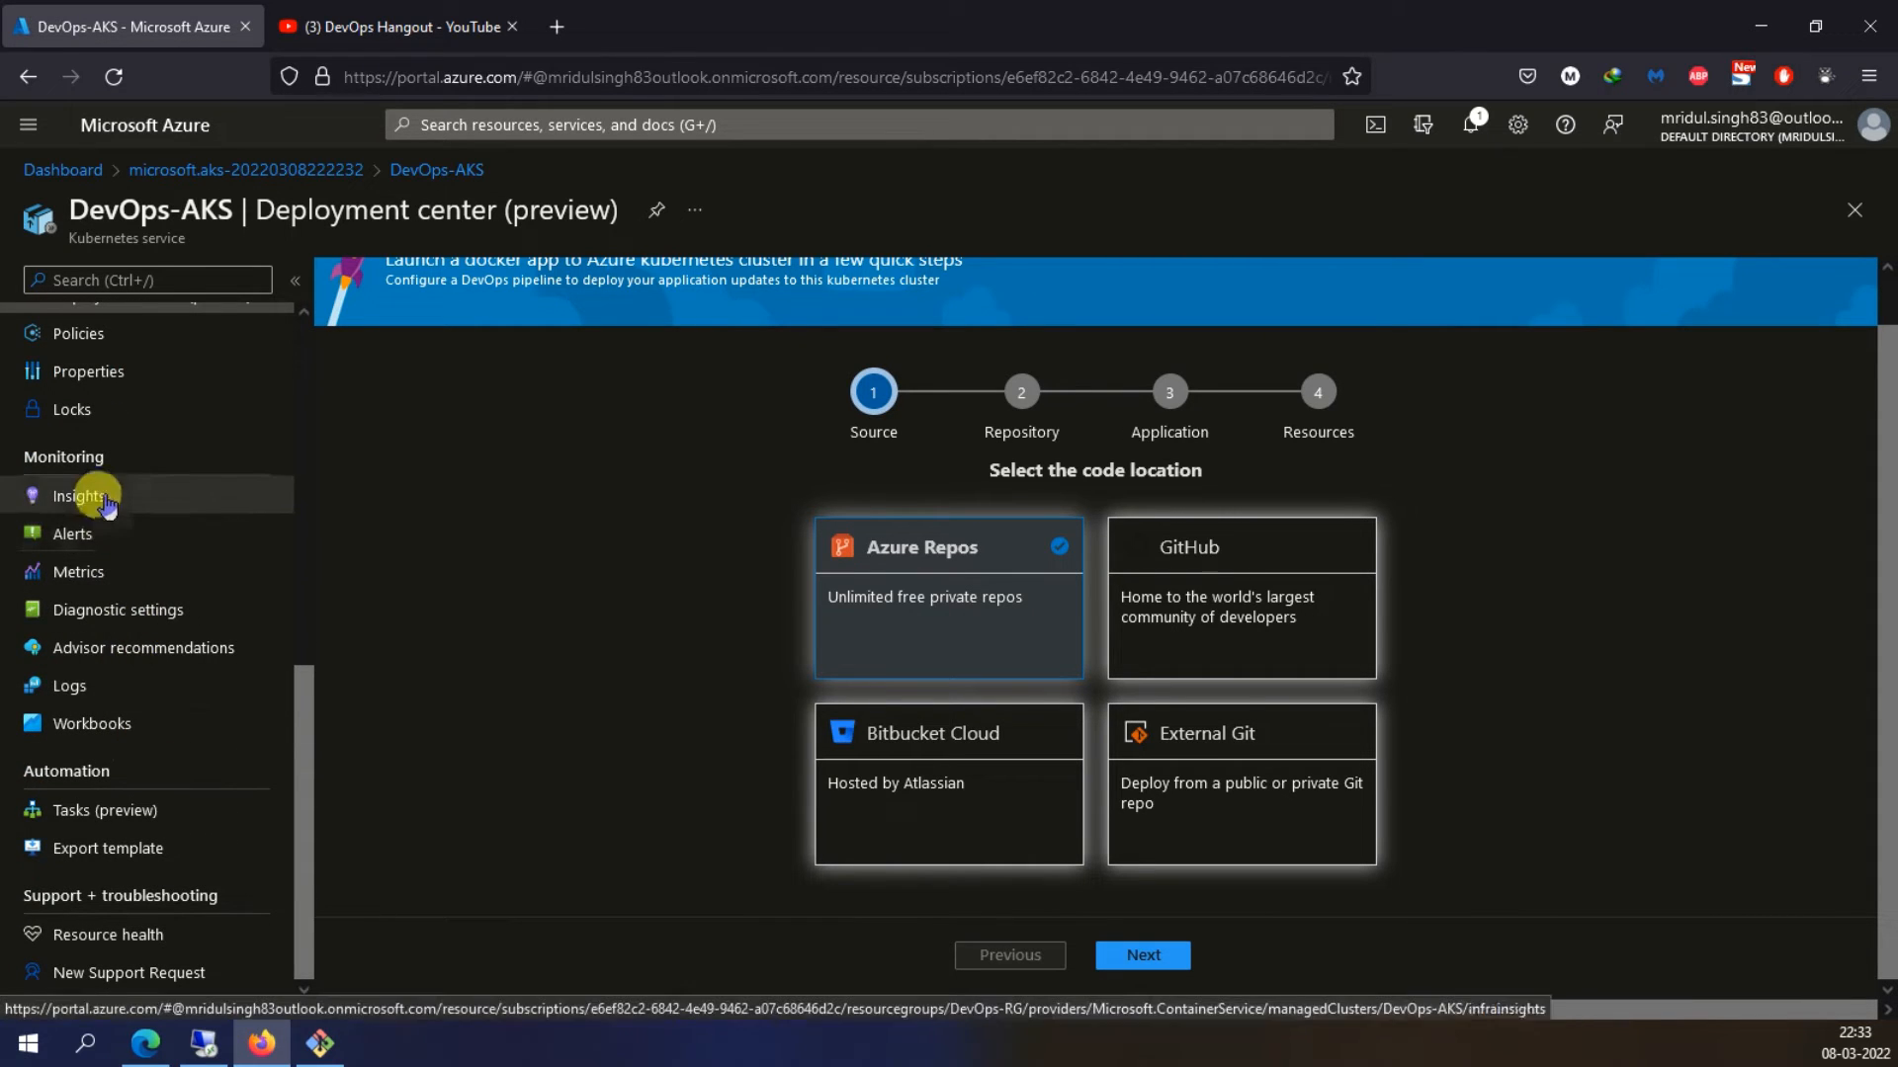
scroll(158, 692, "up", 2)
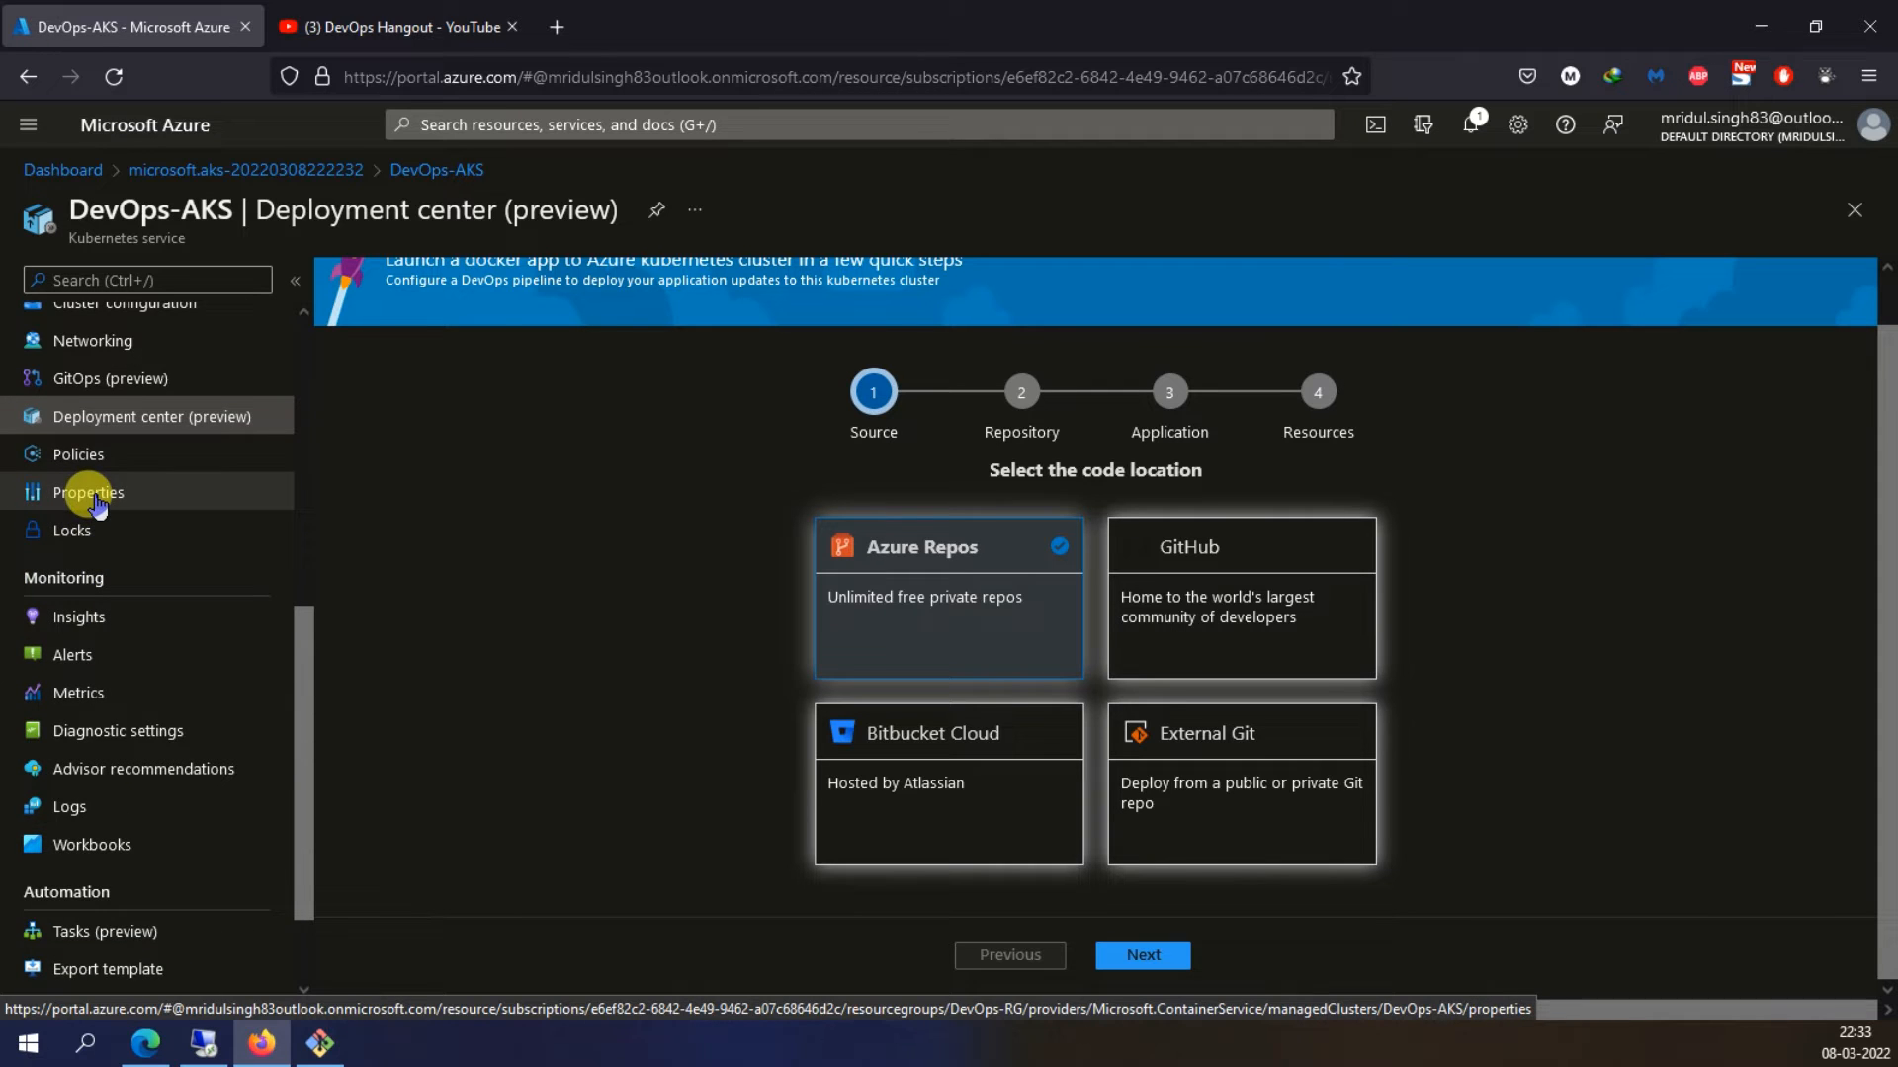
Return to the cluster overview, show the connection instructions, and read through the setup and sample kubectl commands
scroll(89, 519, "up", 8)
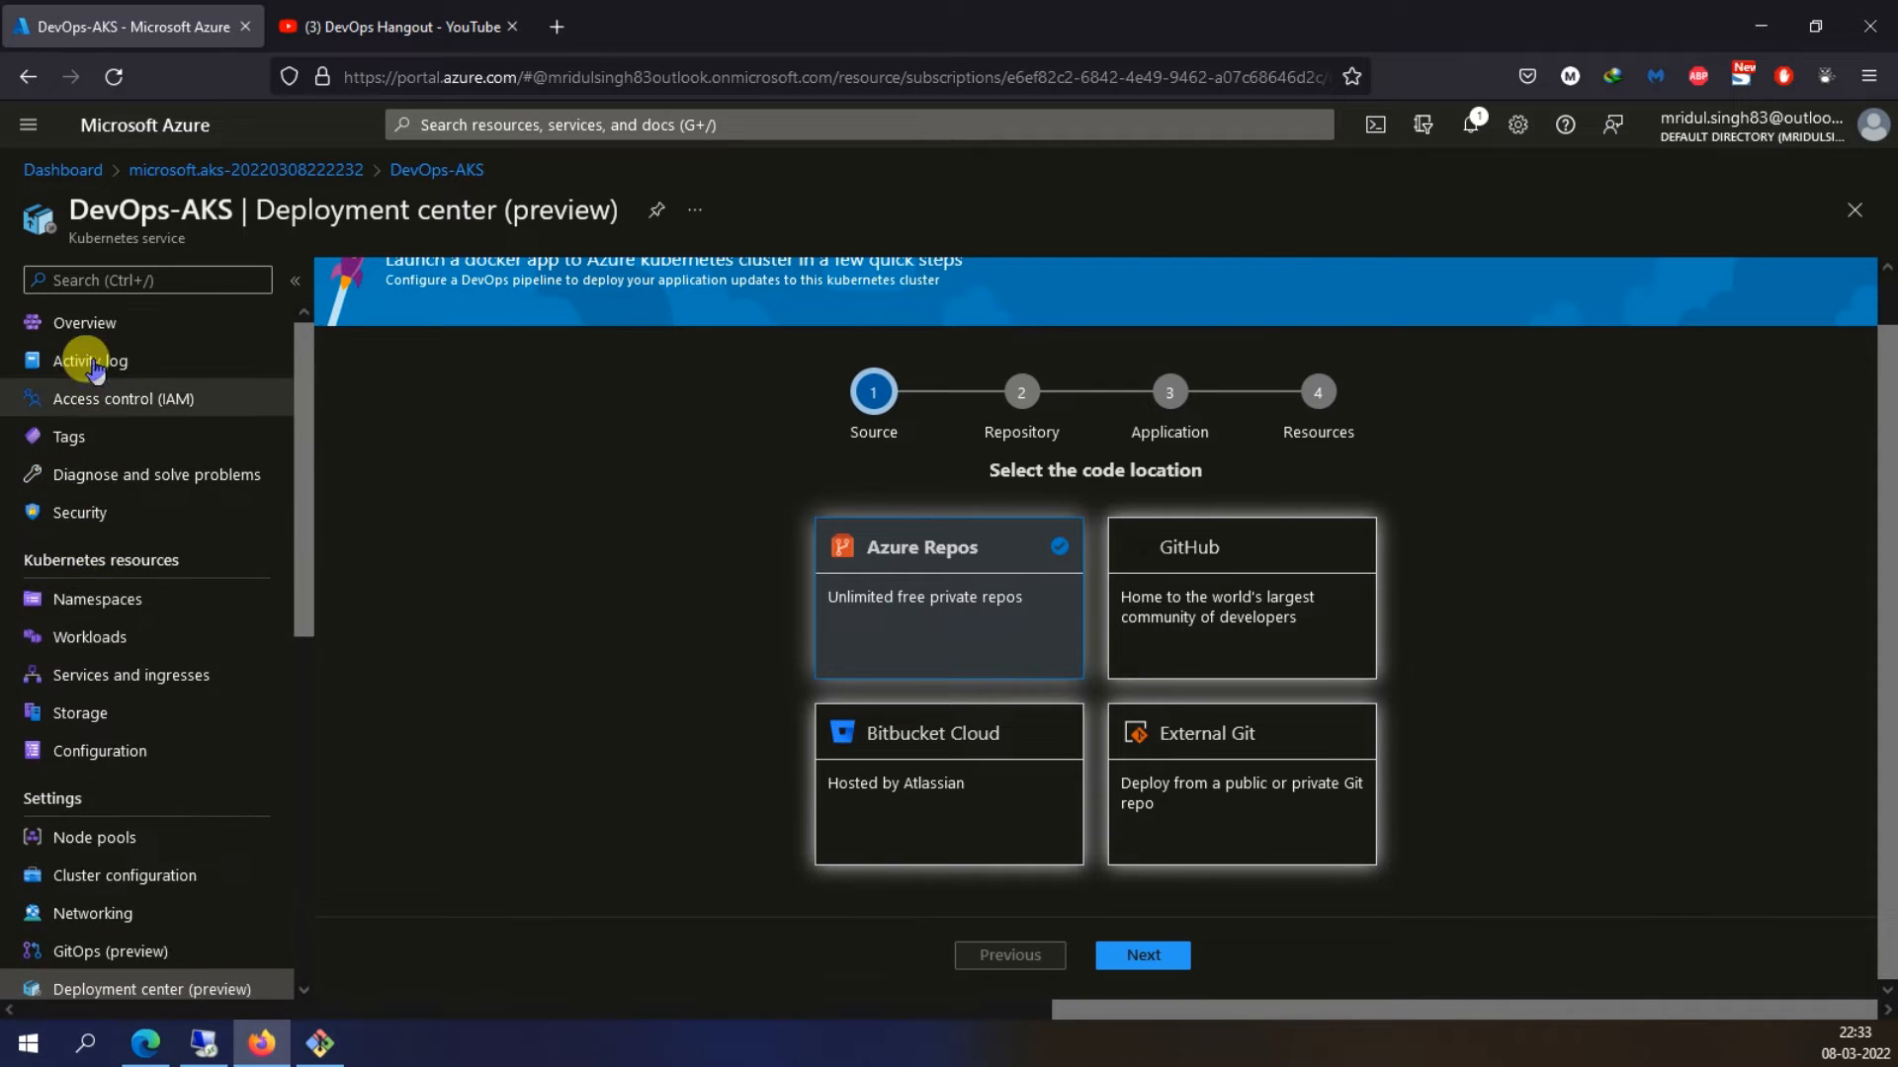
left_click(85, 324)
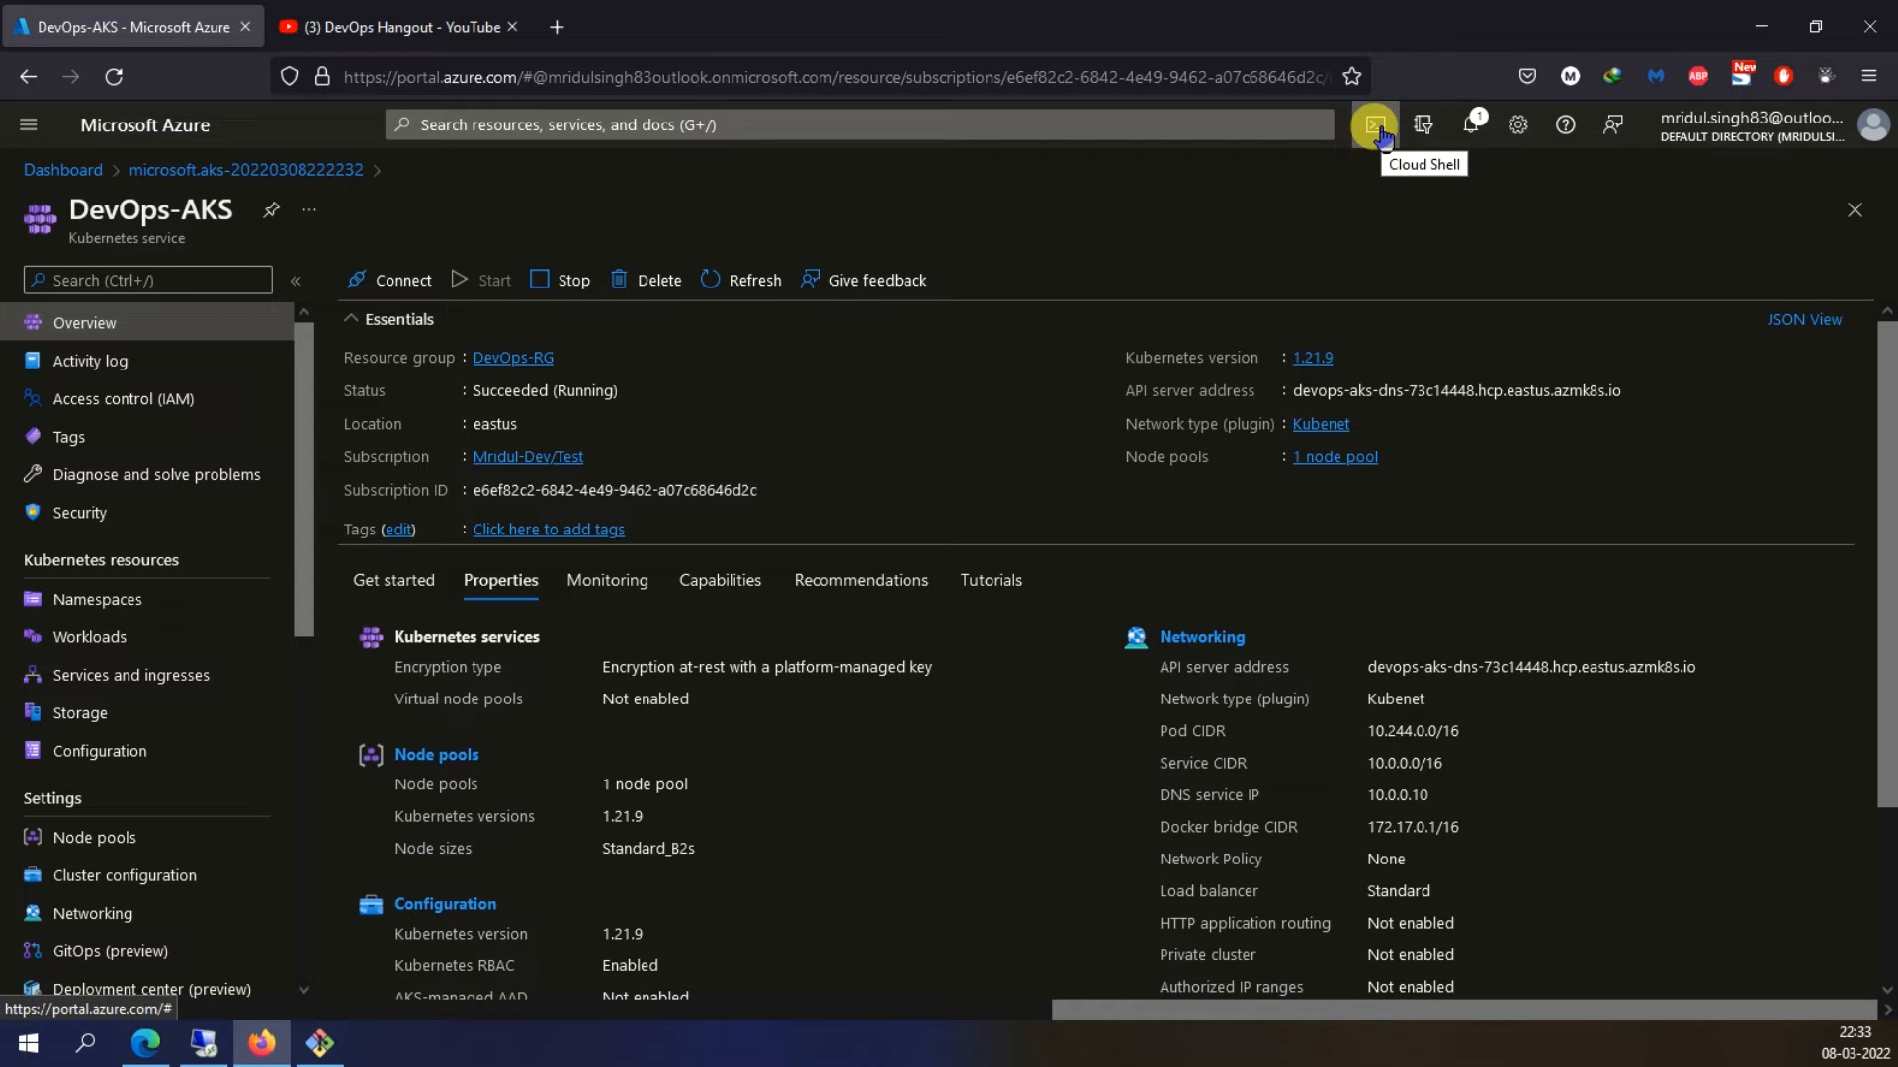
left_click(387, 286)
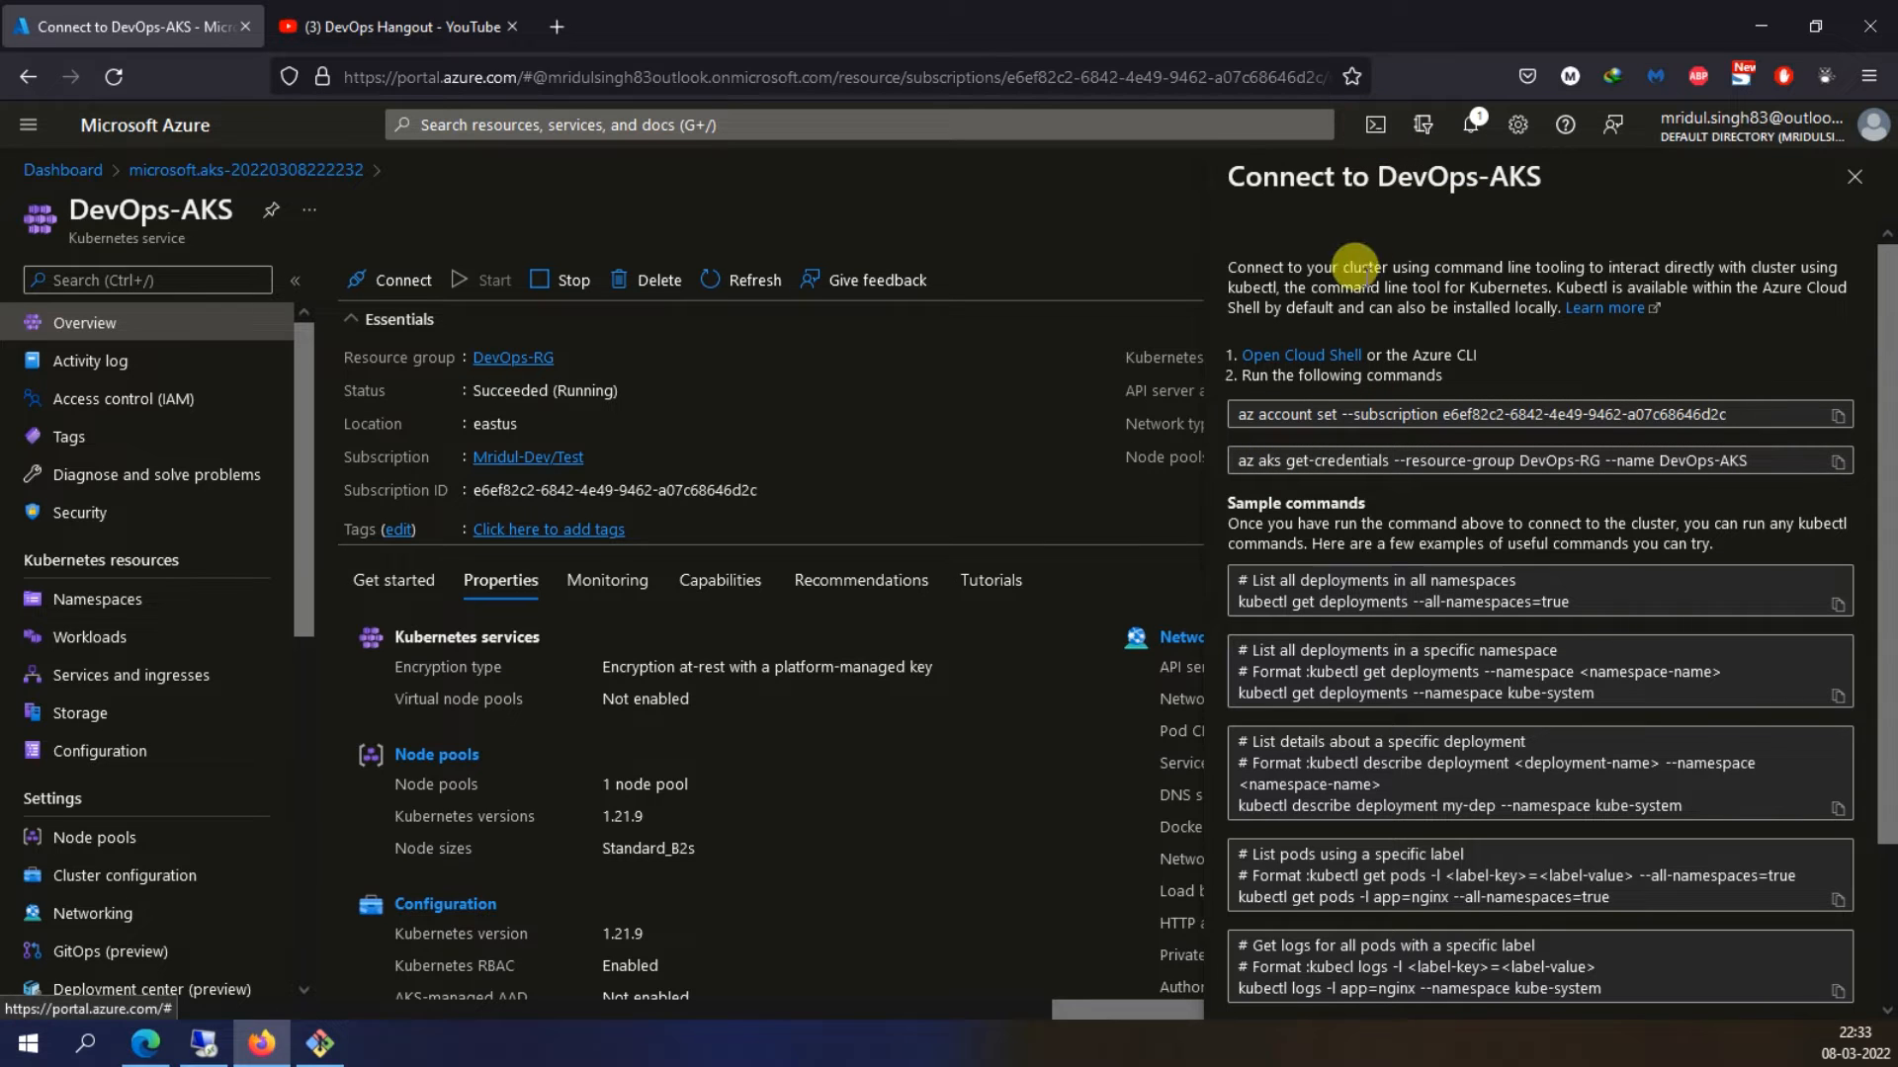
left_click_drag(1238, 579, 1574, 604)
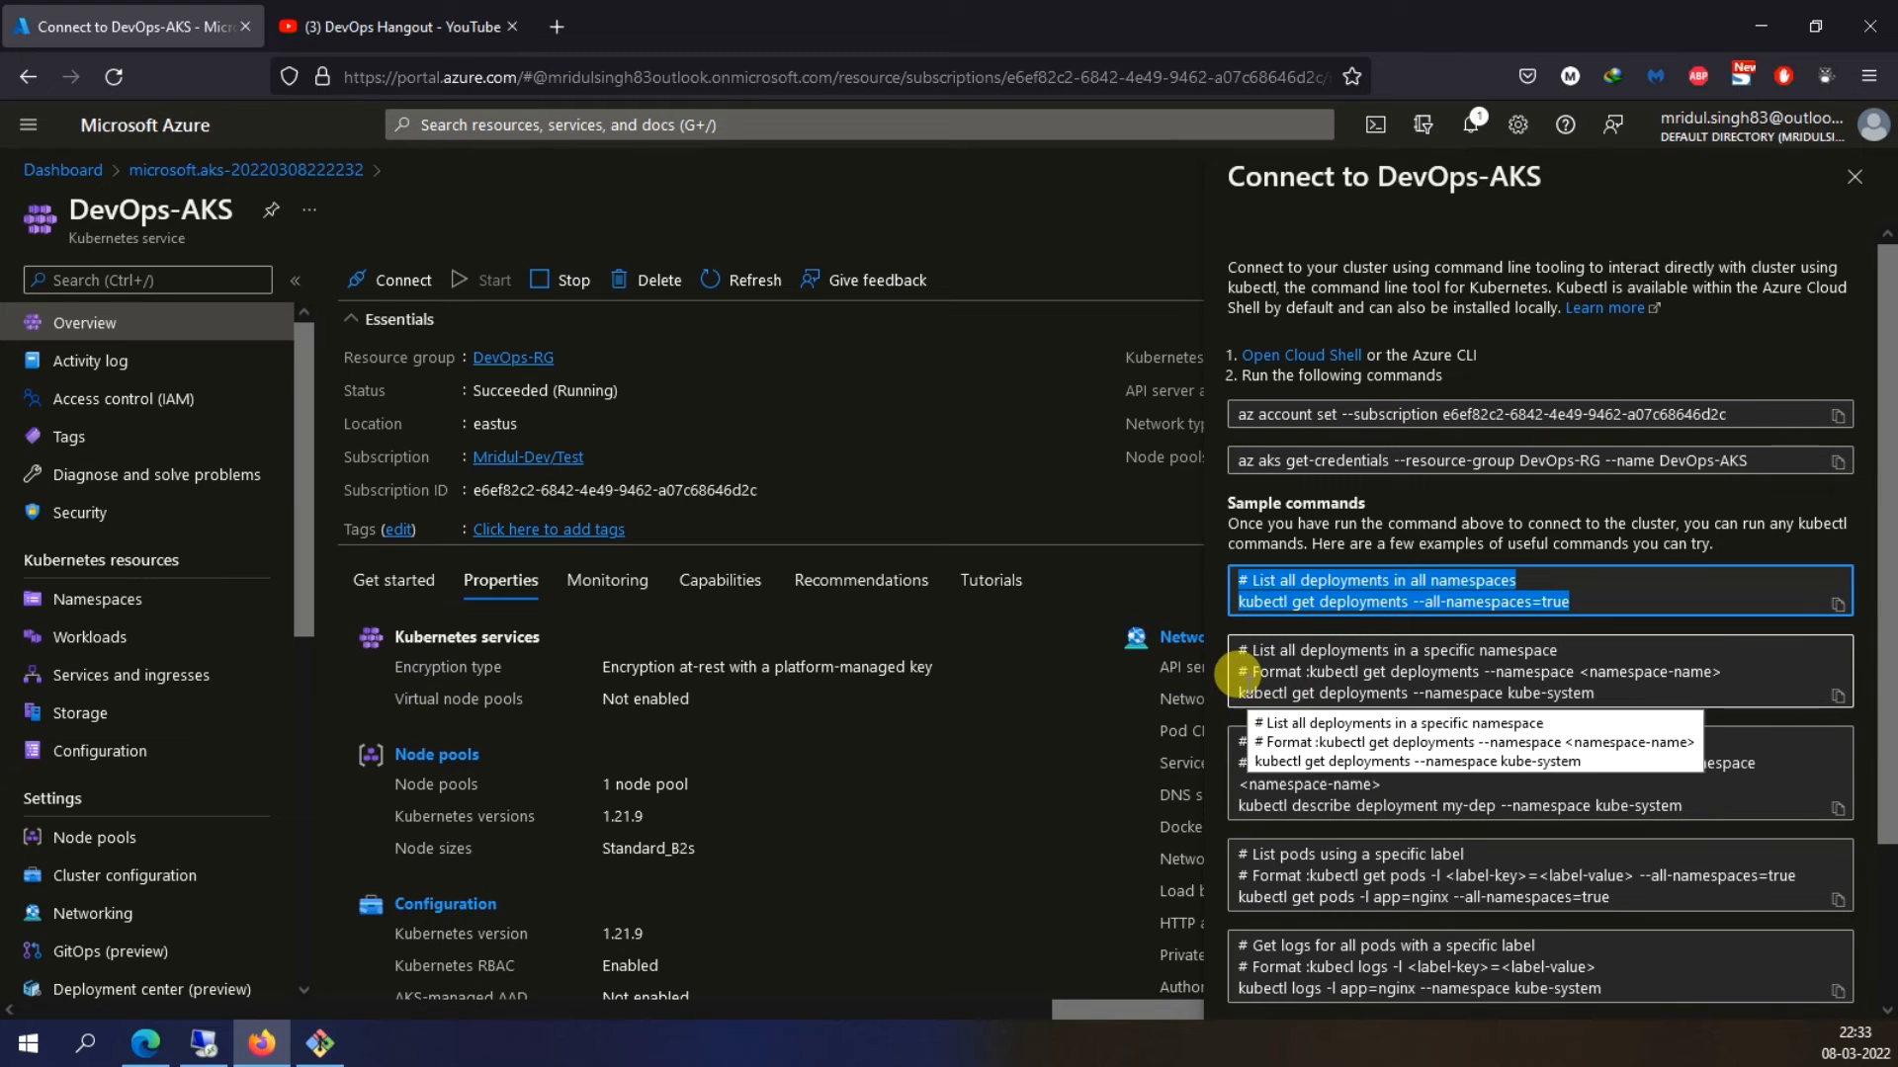
scroll(1453, 721, "down", 2)
scroll(1453, 717, "up", 2)
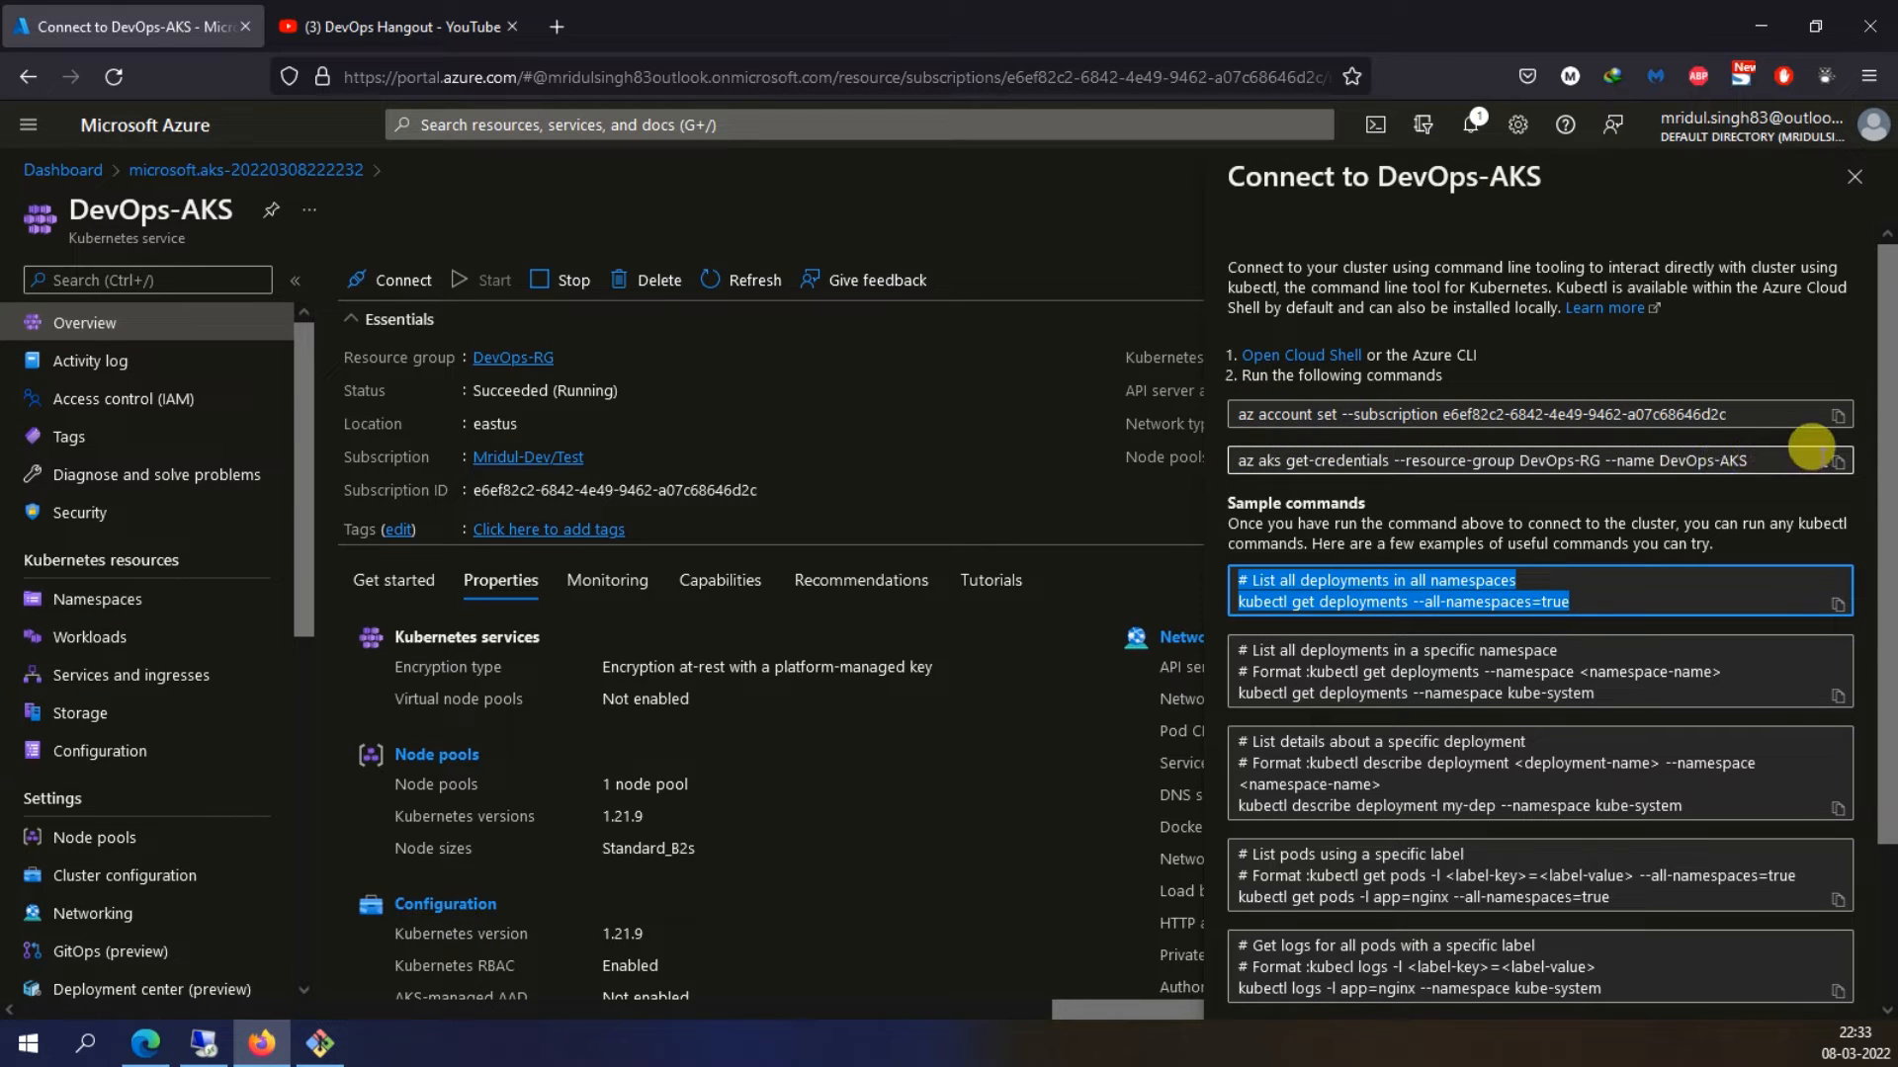
Start Cloud Shell with the Bash environment and show the advanced storage settings
left_click(1376, 126)
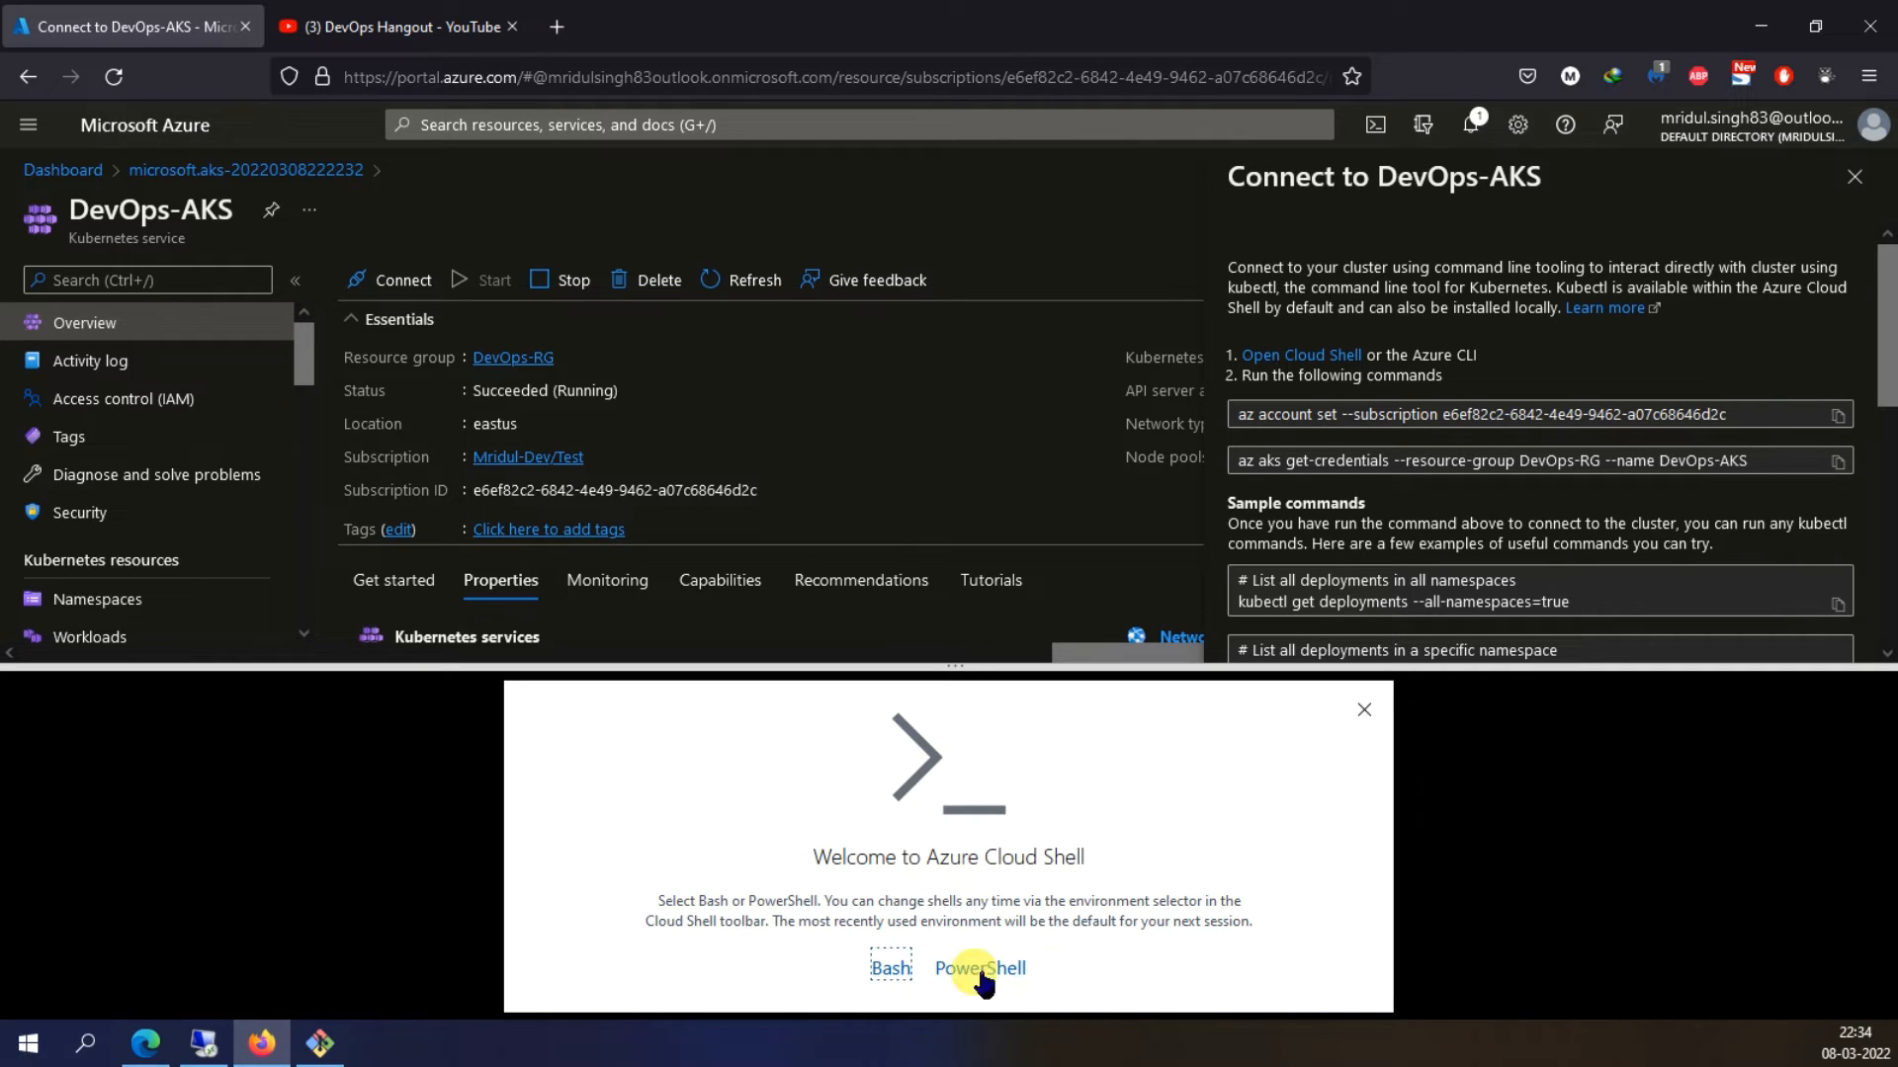
left_click(892, 969)
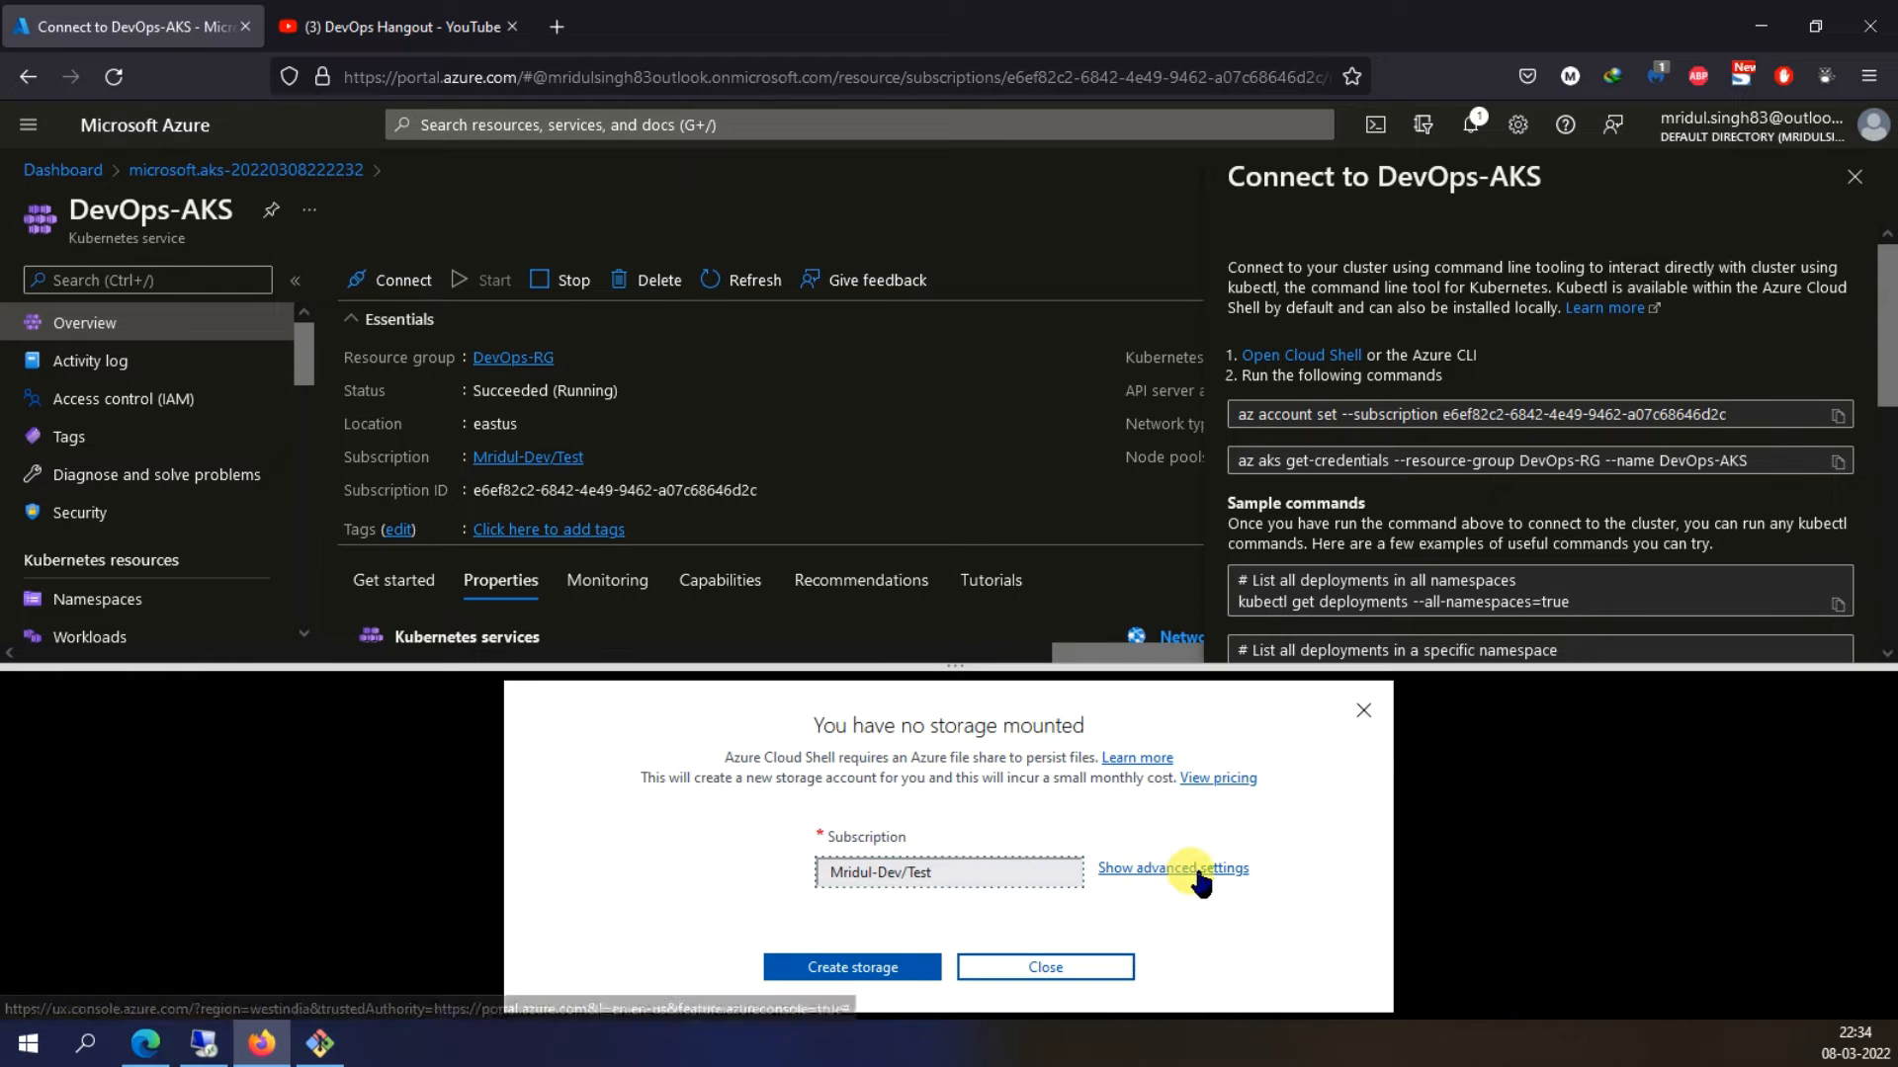
left_click(1154, 869)
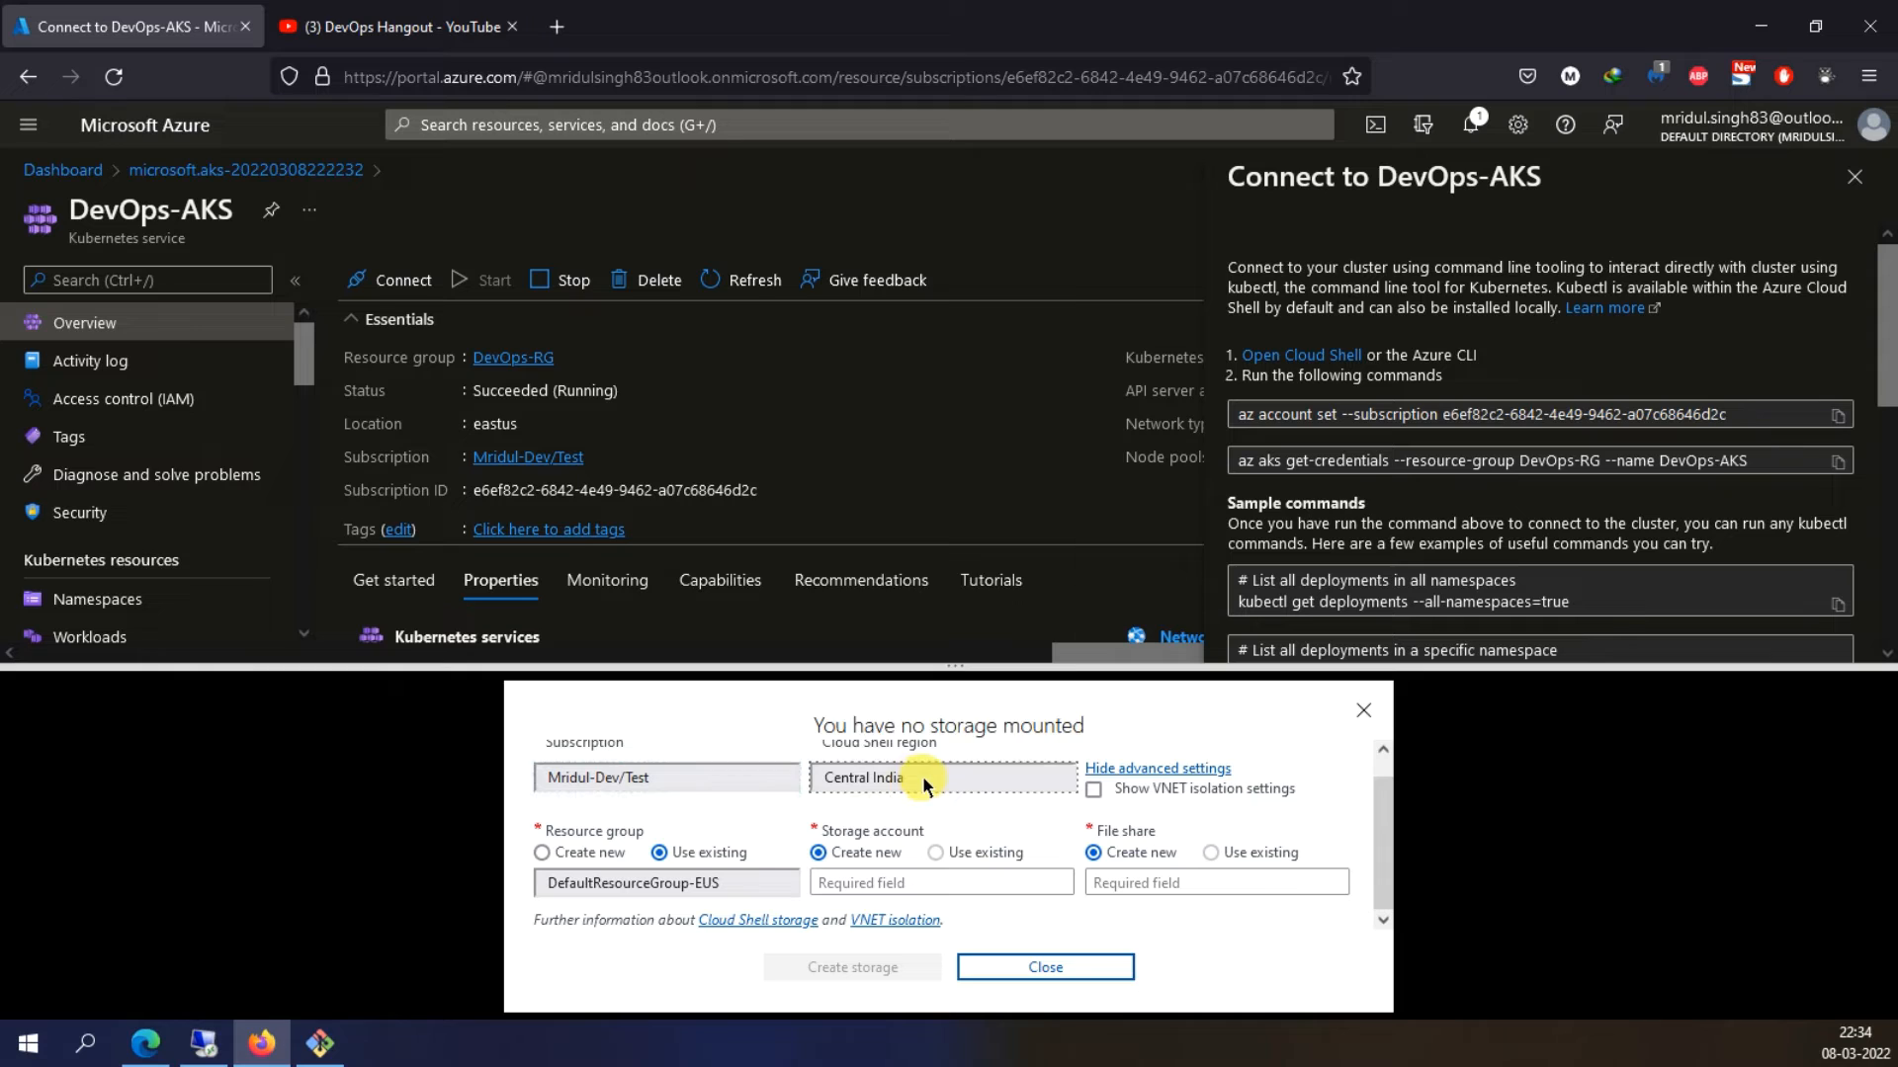
Set the Cloud Shell region to East US and use the existing resource group DevOps-RG
left_click(919, 781)
left_click(931, 272)
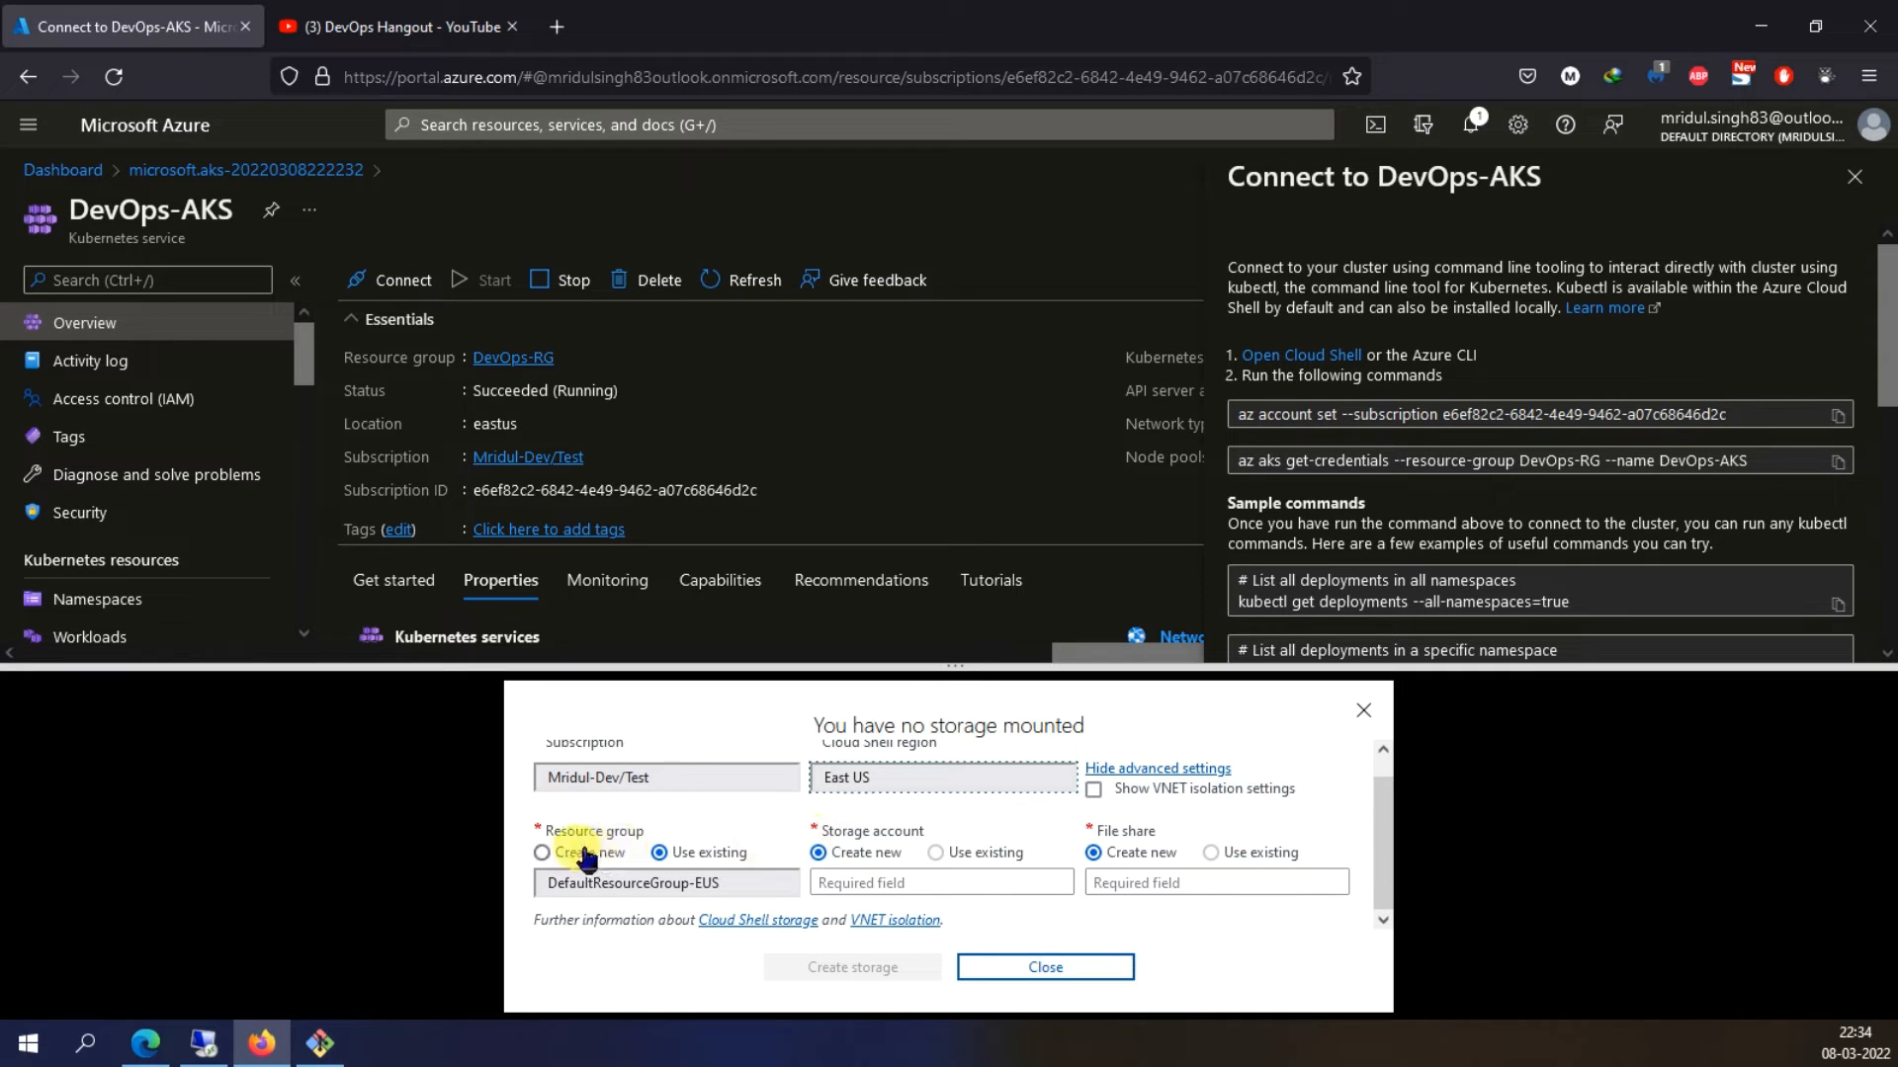
left_click(729, 896)
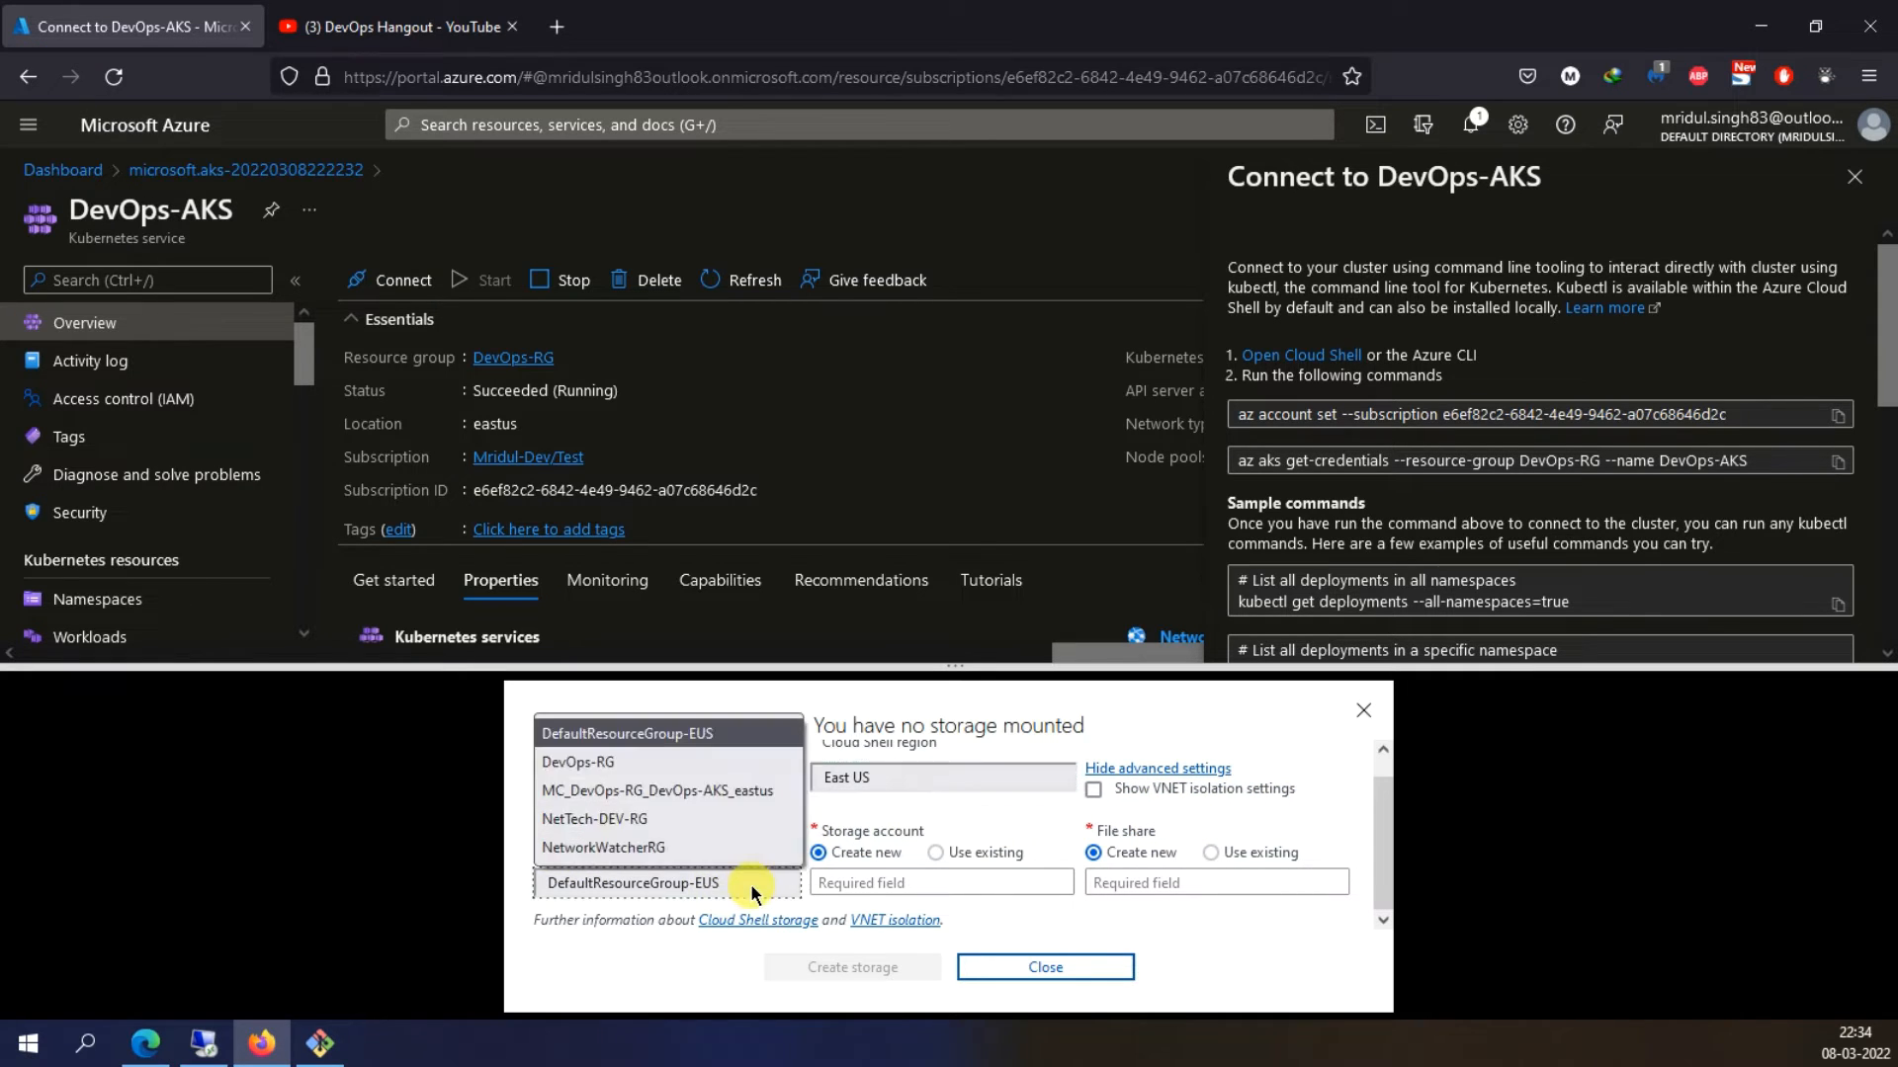
left_click(670, 765)
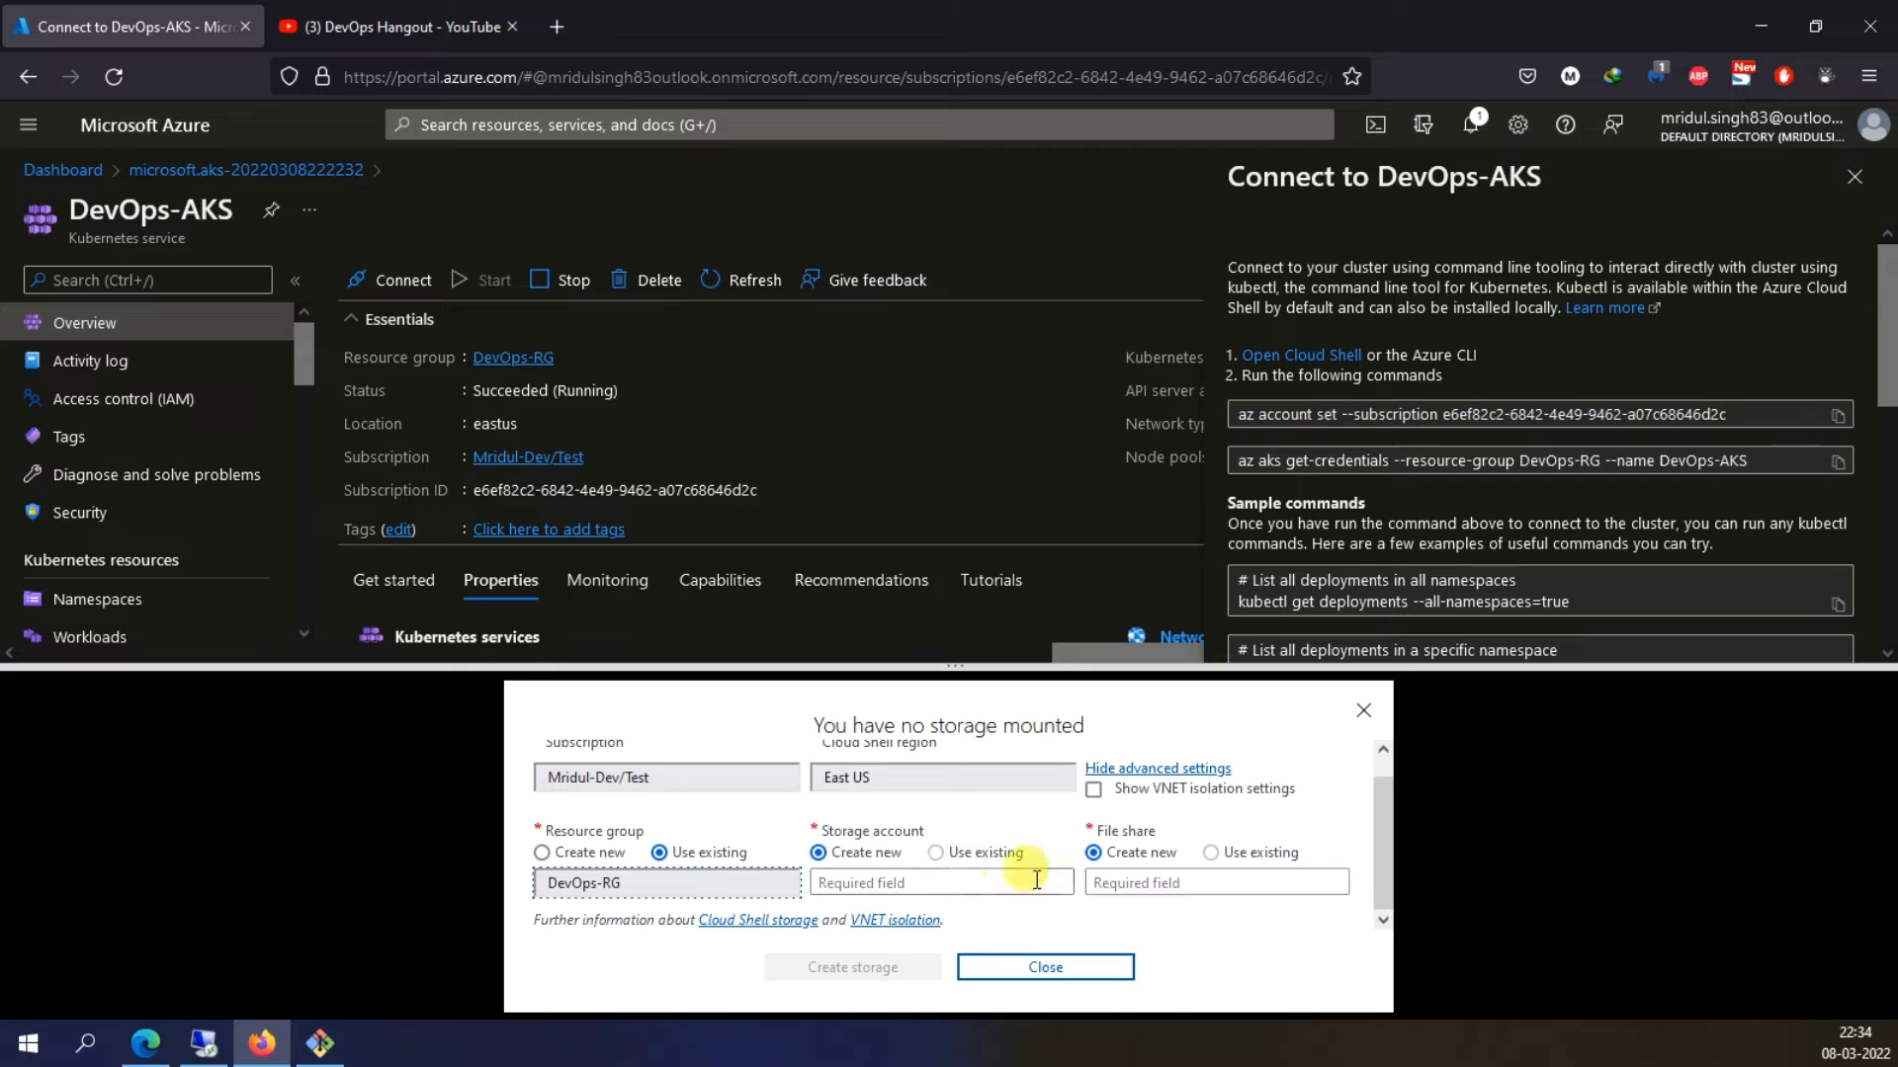
Create the Cloud Shell storage with a new storage account devopshangout101 and a new file share devopshangout101share
left_click(954, 888)
type("devopshangout101")
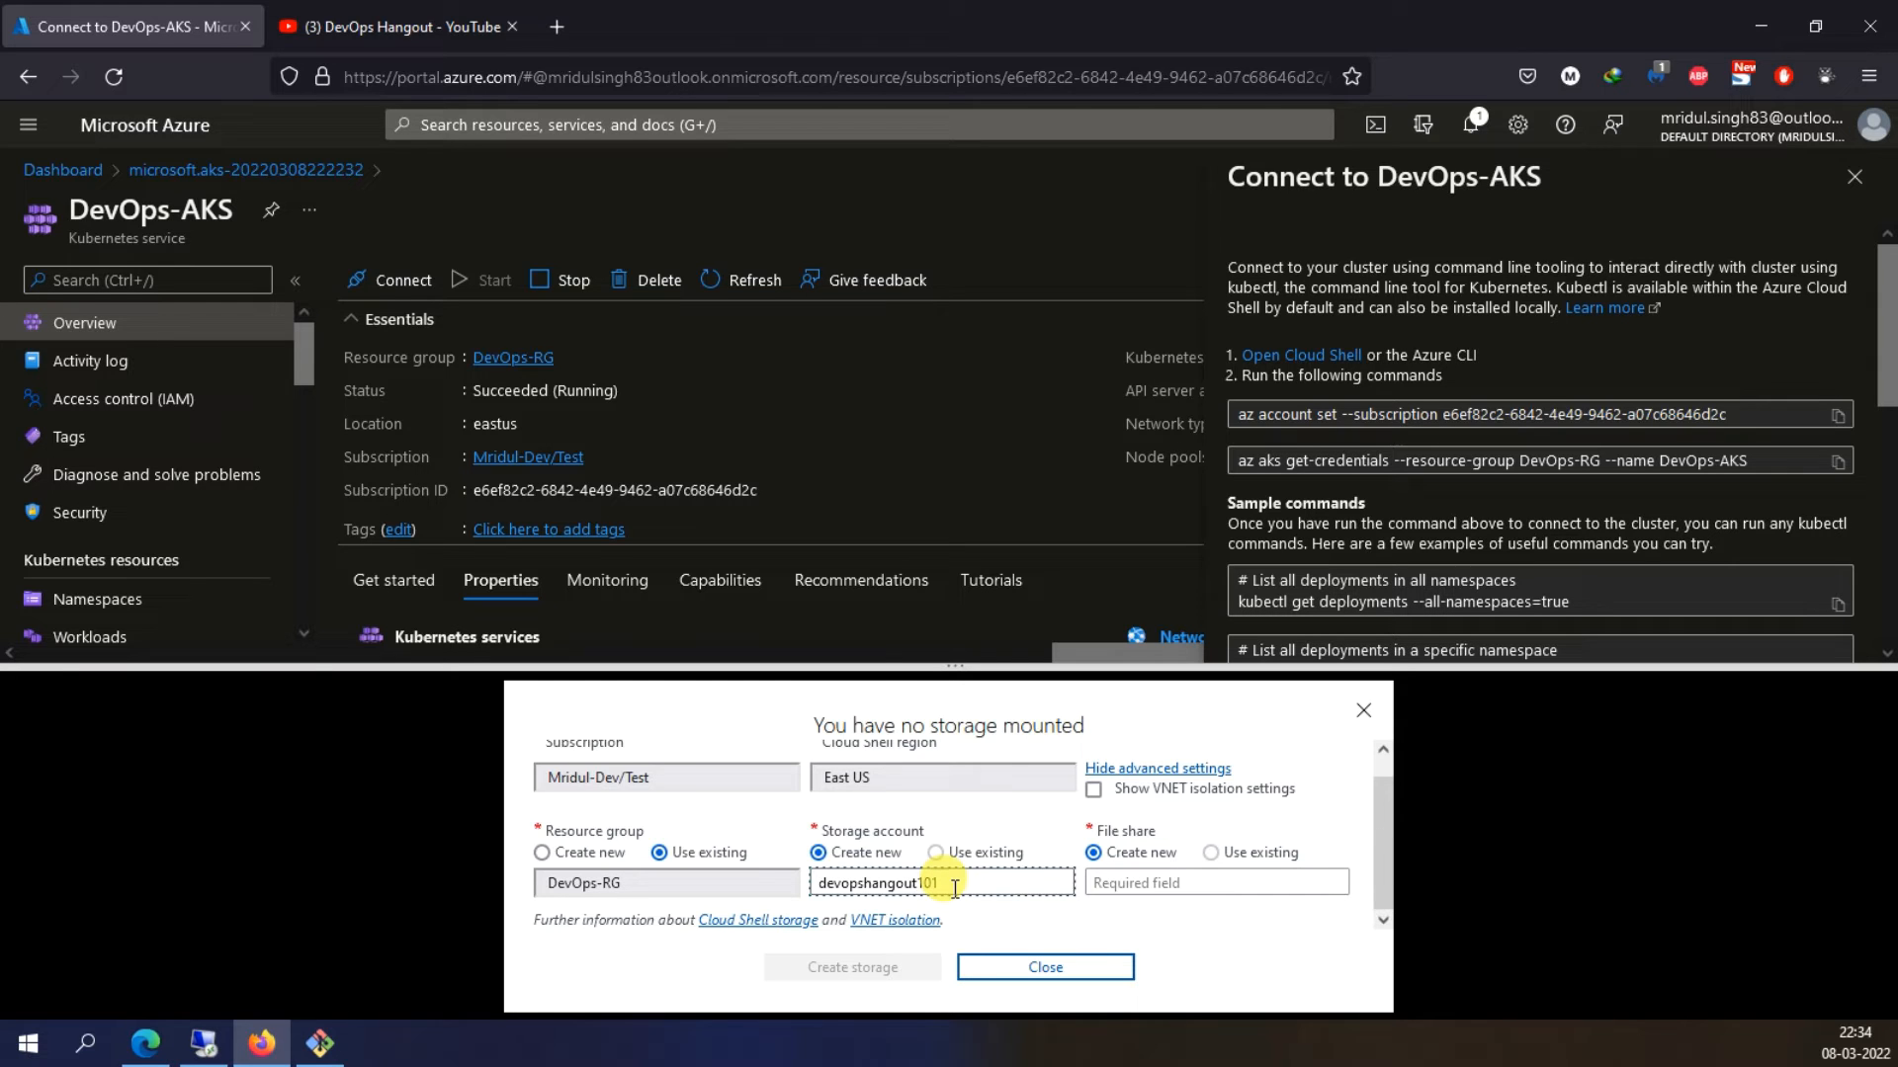
left_click(1227, 883)
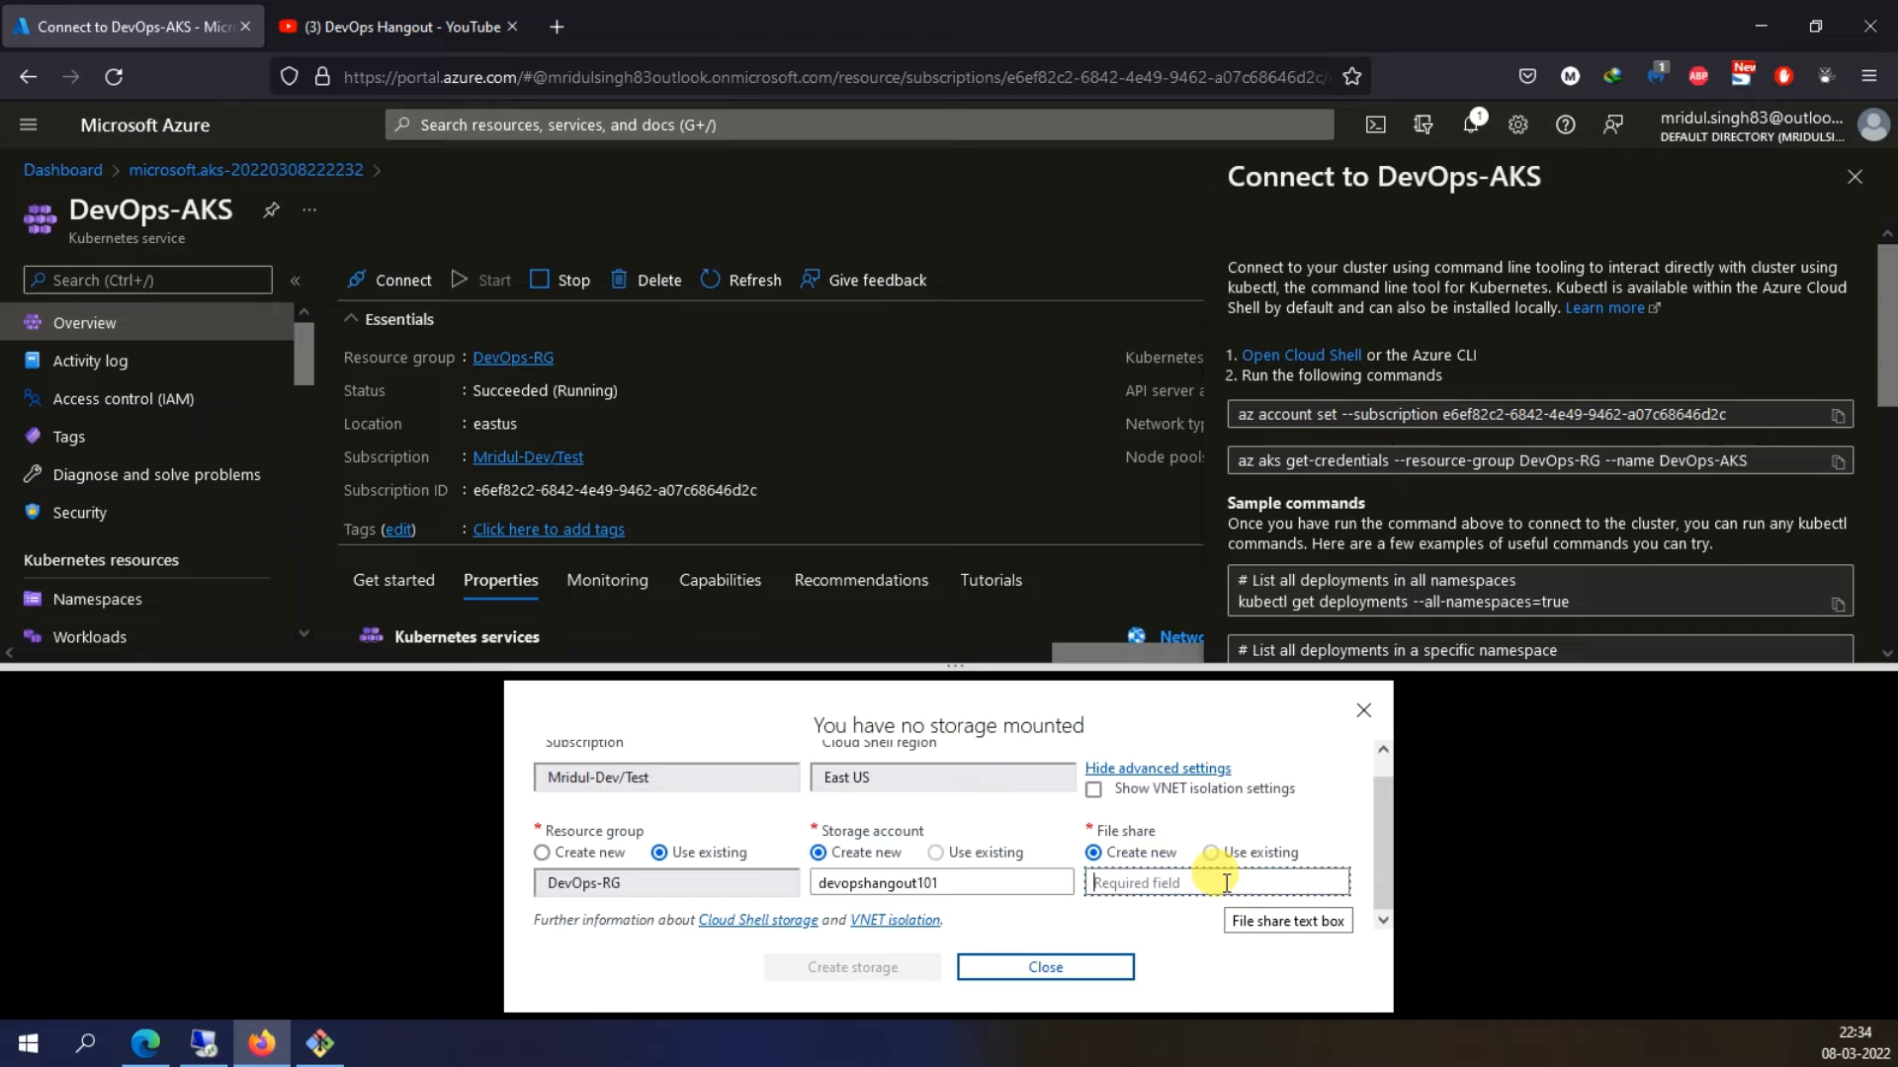
left_click(974, 878)
left_click_drag(946, 880, 786, 880)
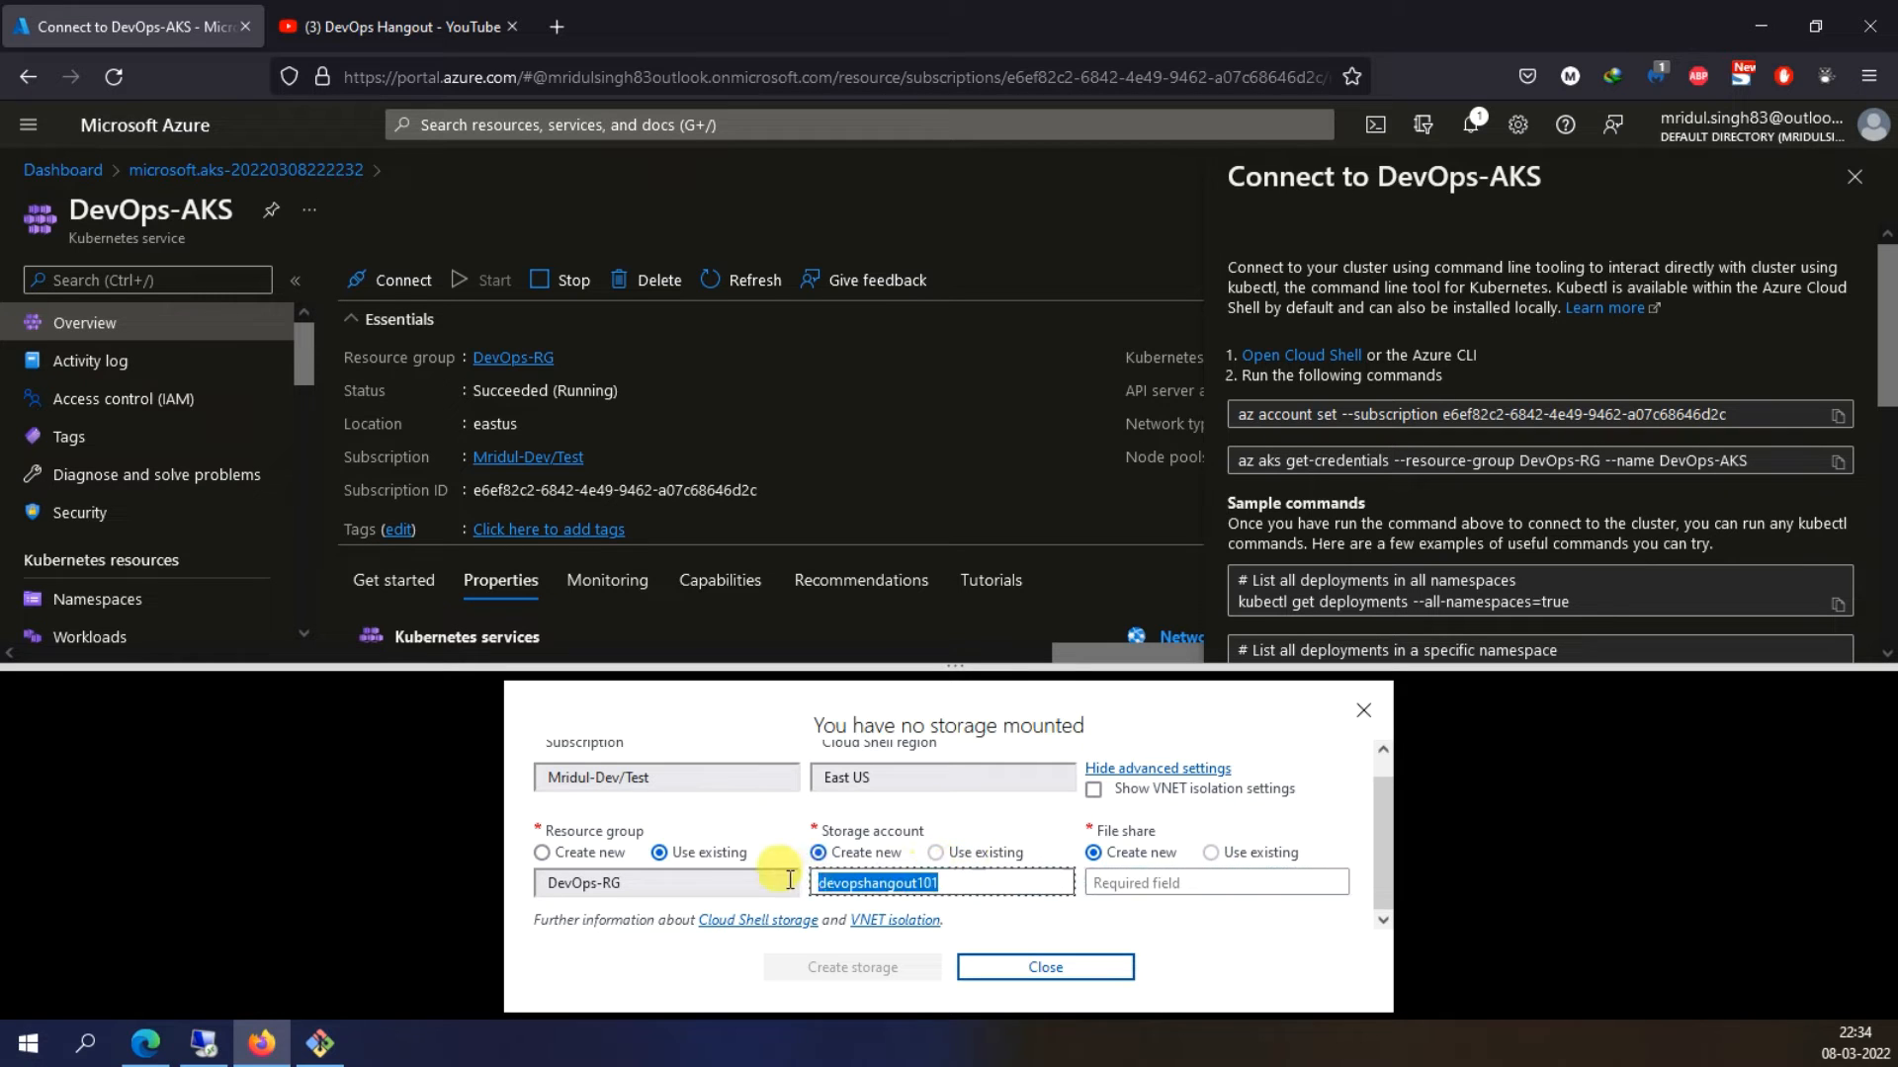
key("ctrl+c")
left_click(1186, 882)
key("ctrl+v")
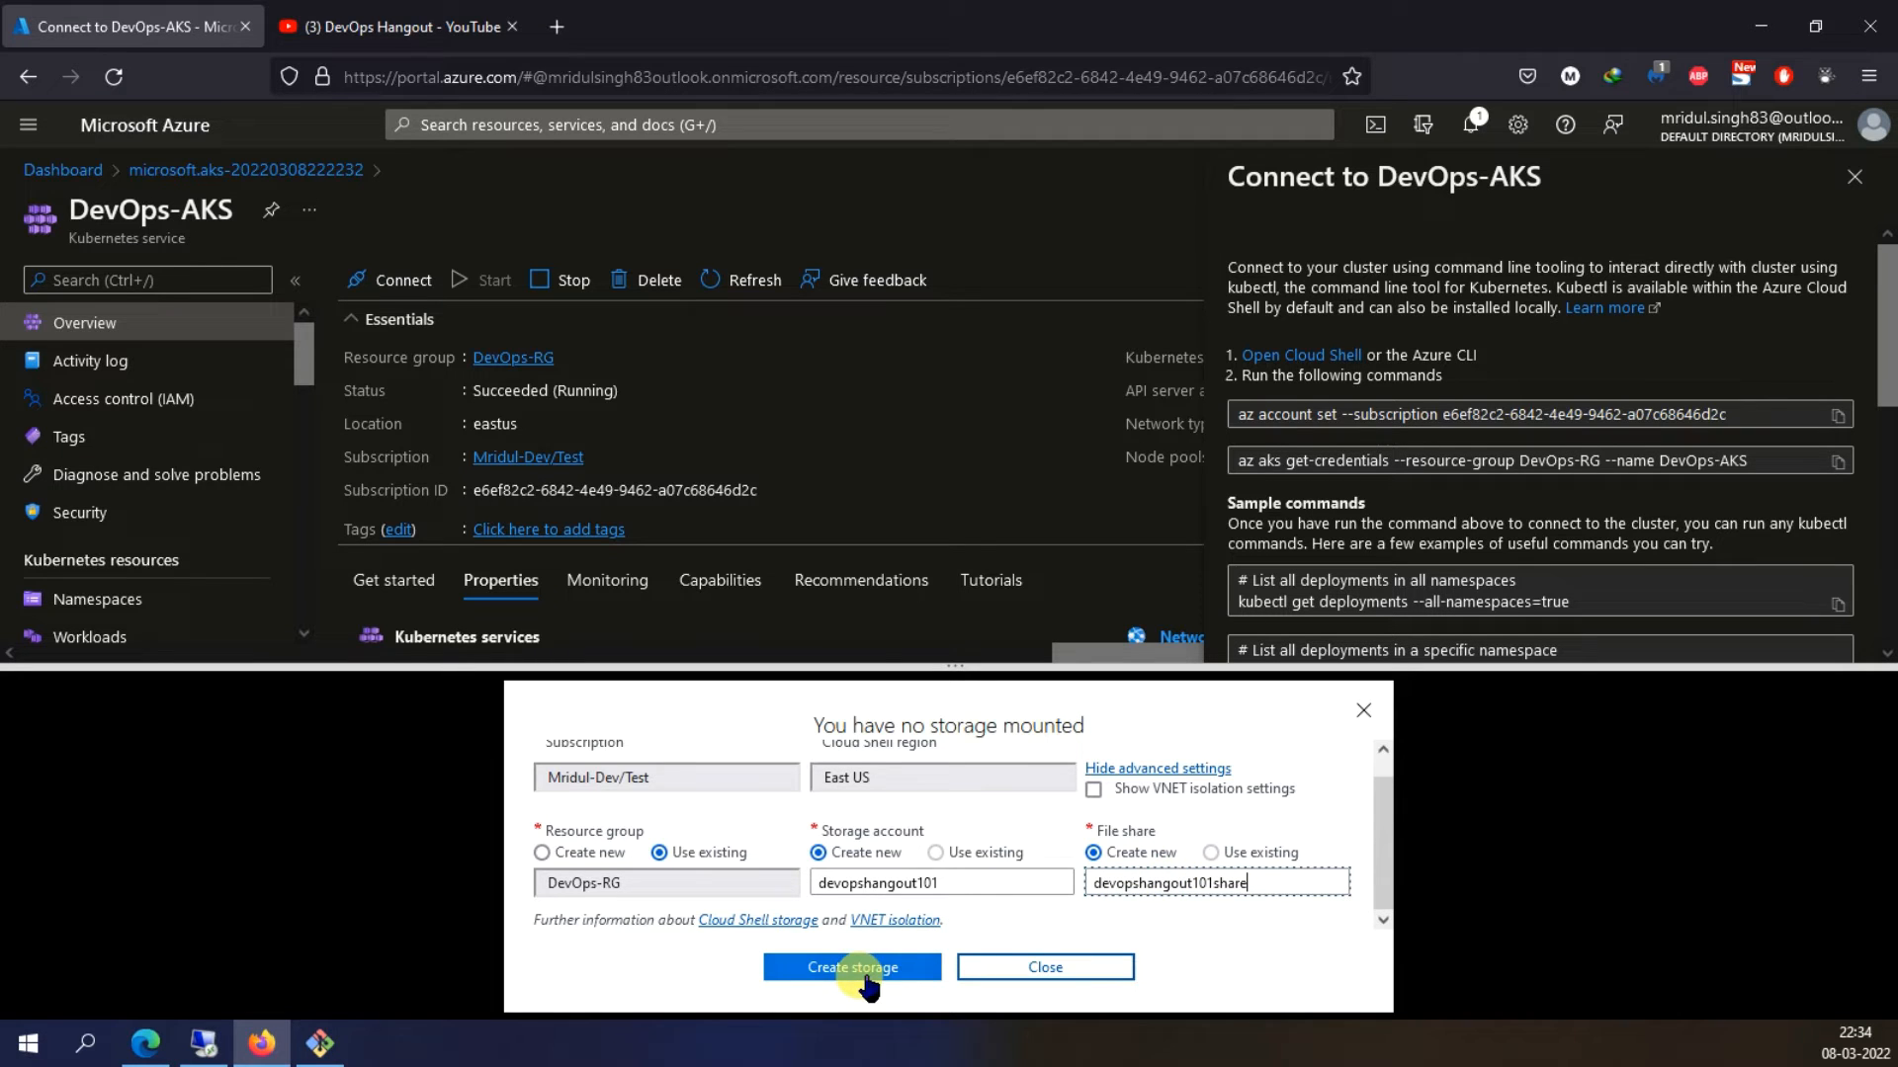
left_click(826, 967)
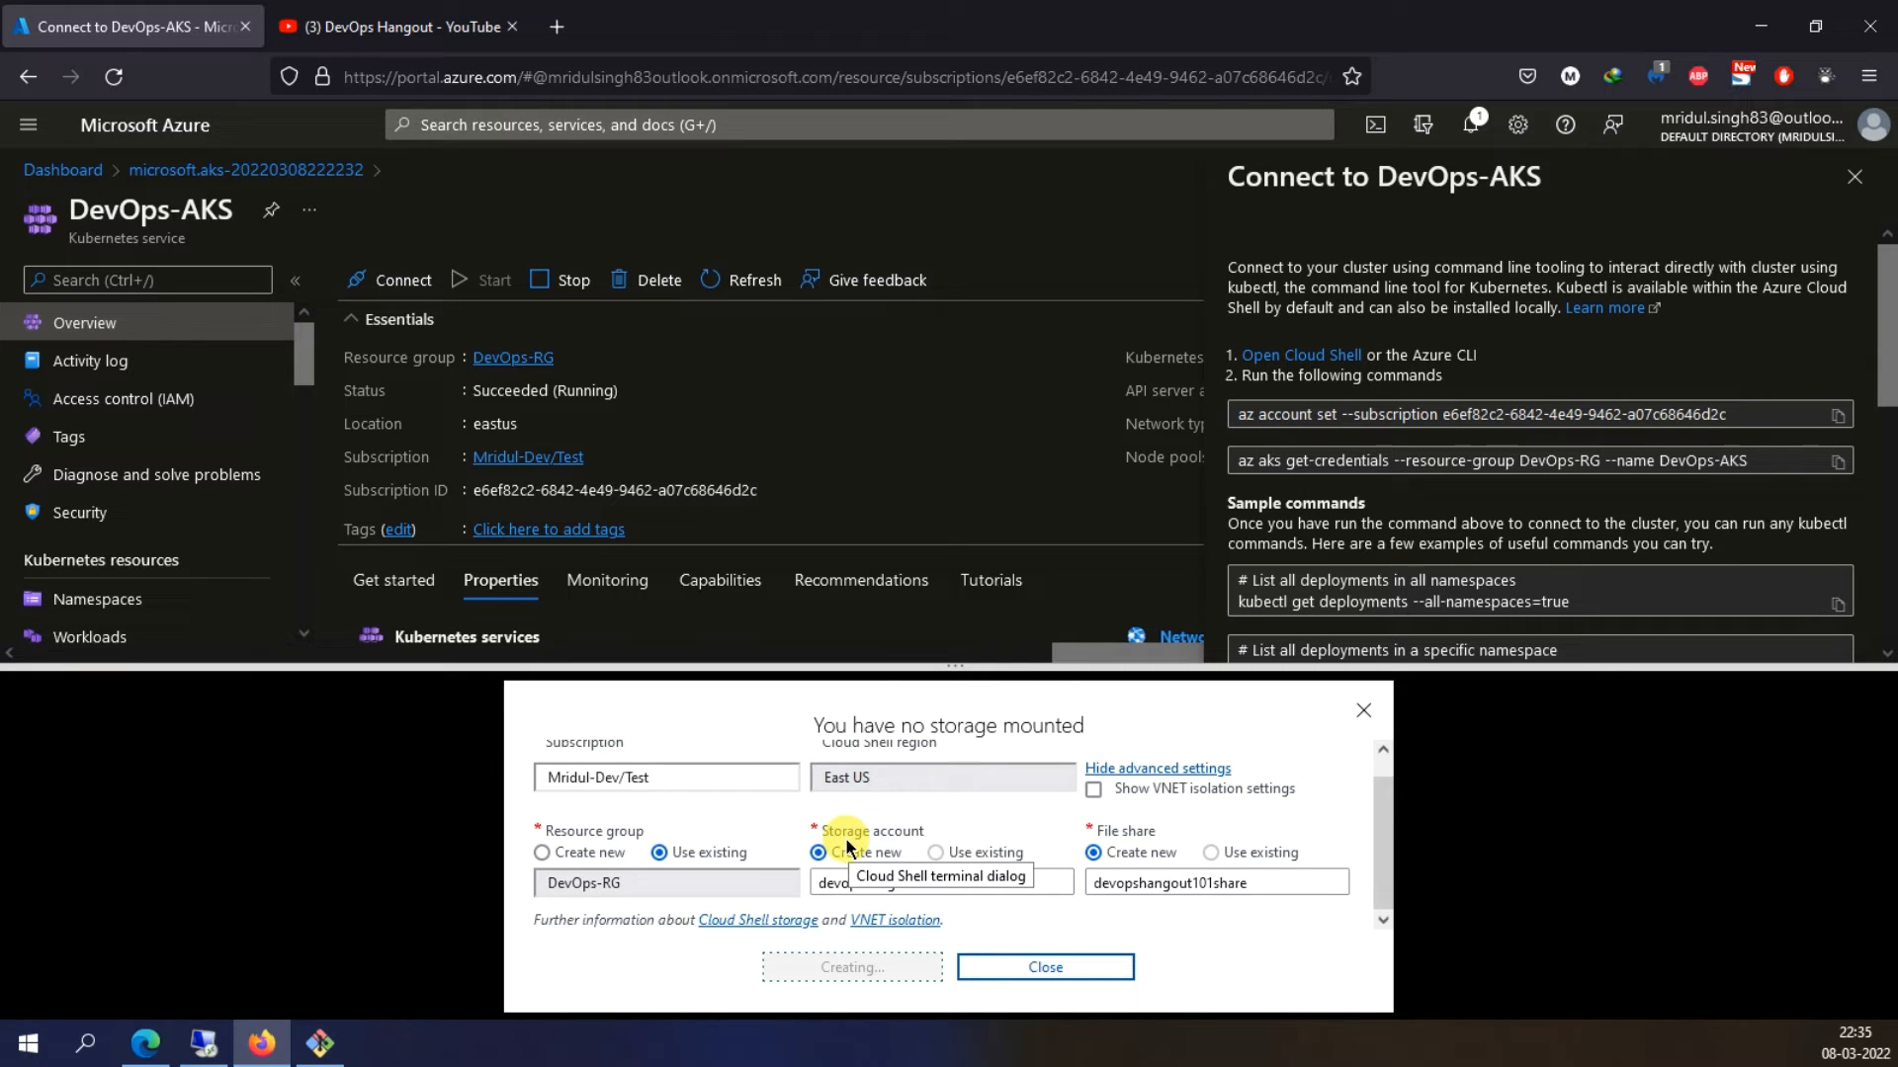
scroll(848, 841, "up", 1)
scroll(860, 841, "down", 1)
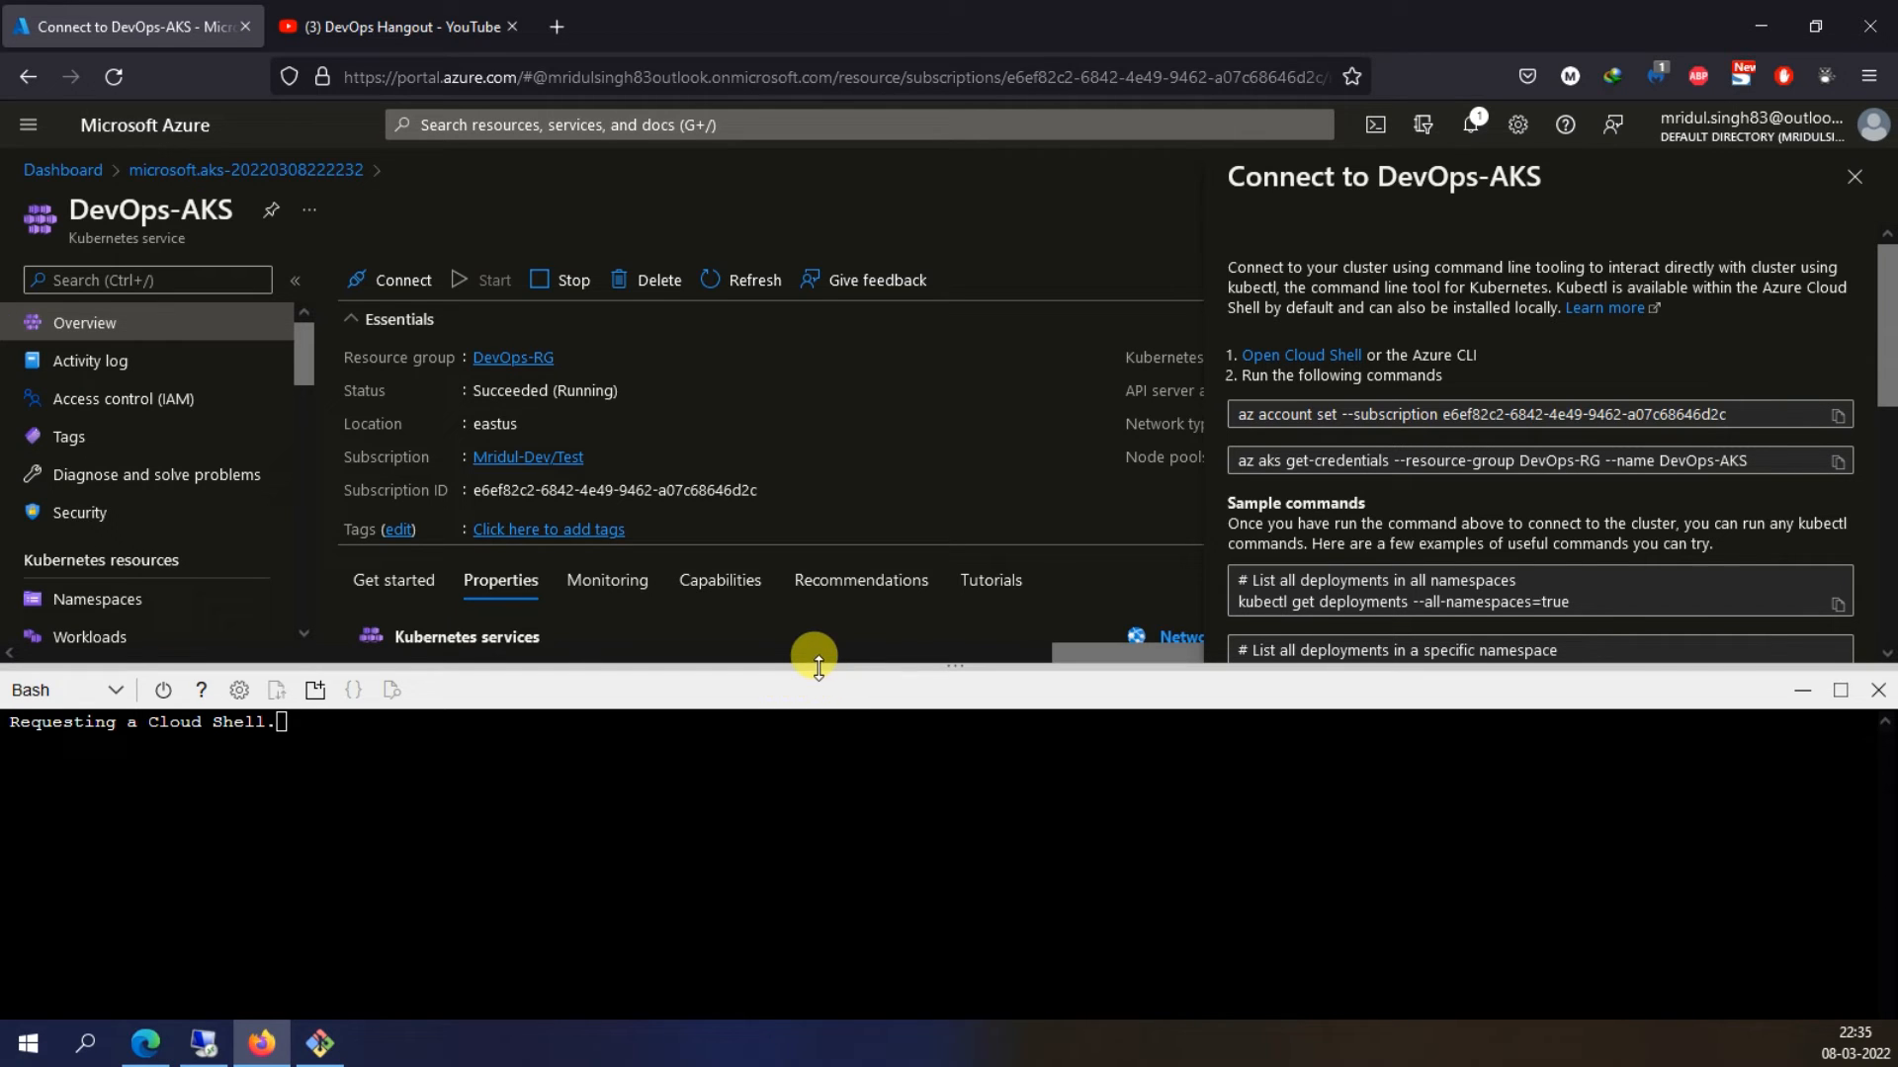
Enlarge the Cloud Shell pane, open a new Cloud Shell session in a separate browser tab, and switch to its terminal
left_click_drag(816, 652, 860, 351)
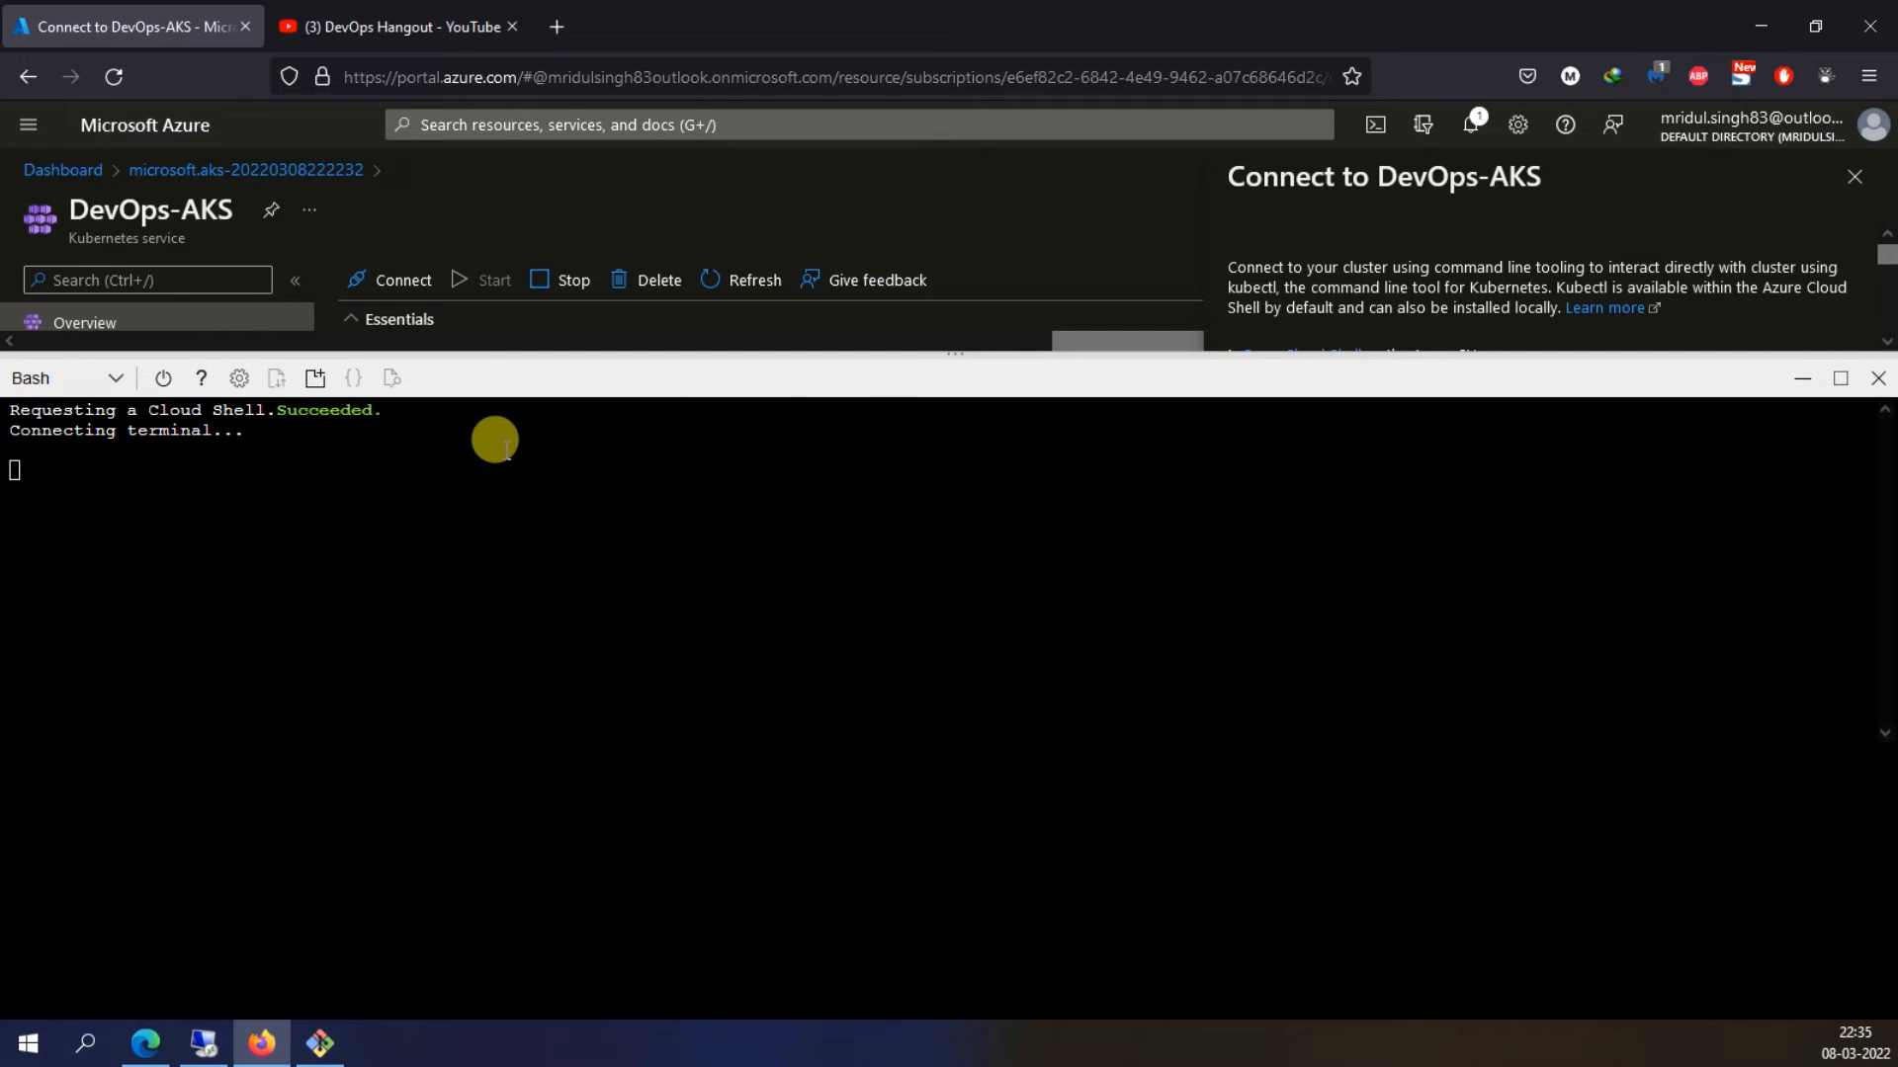
left_click(315, 380)
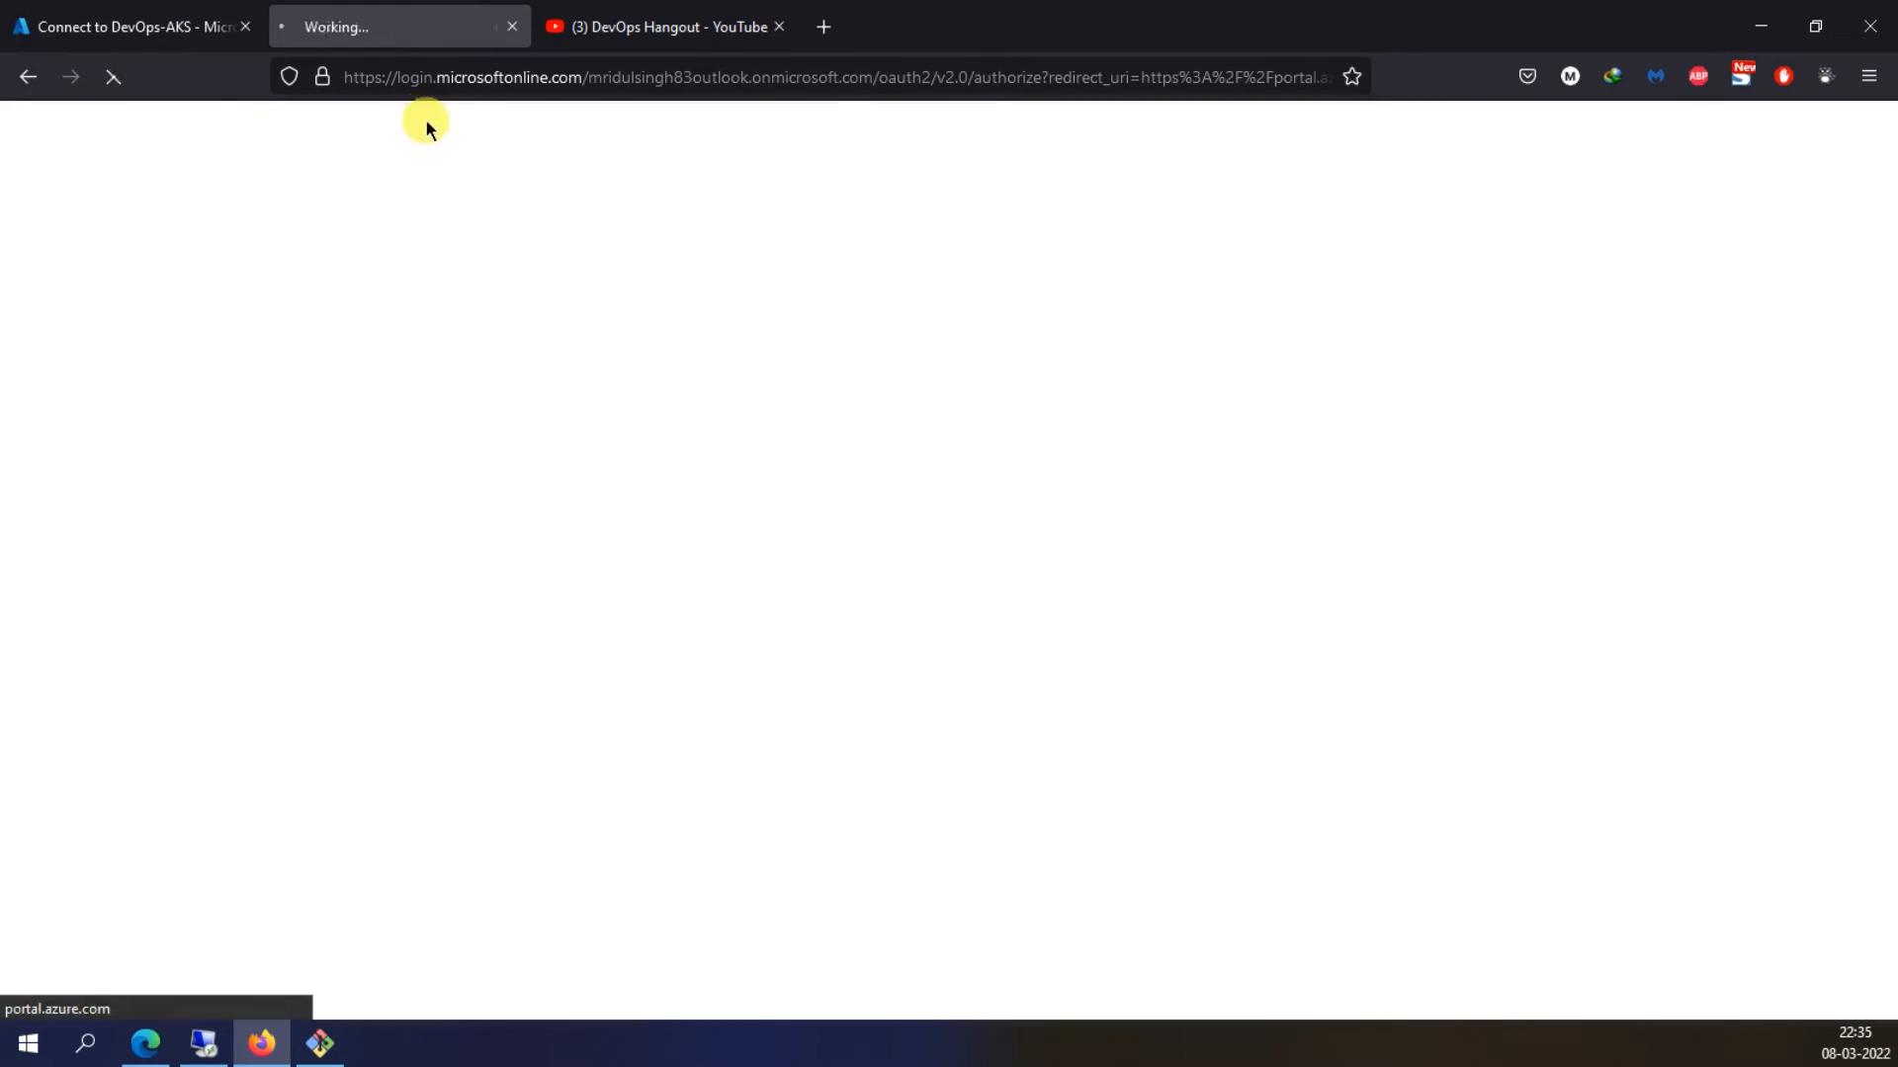
left_click(204, 27)
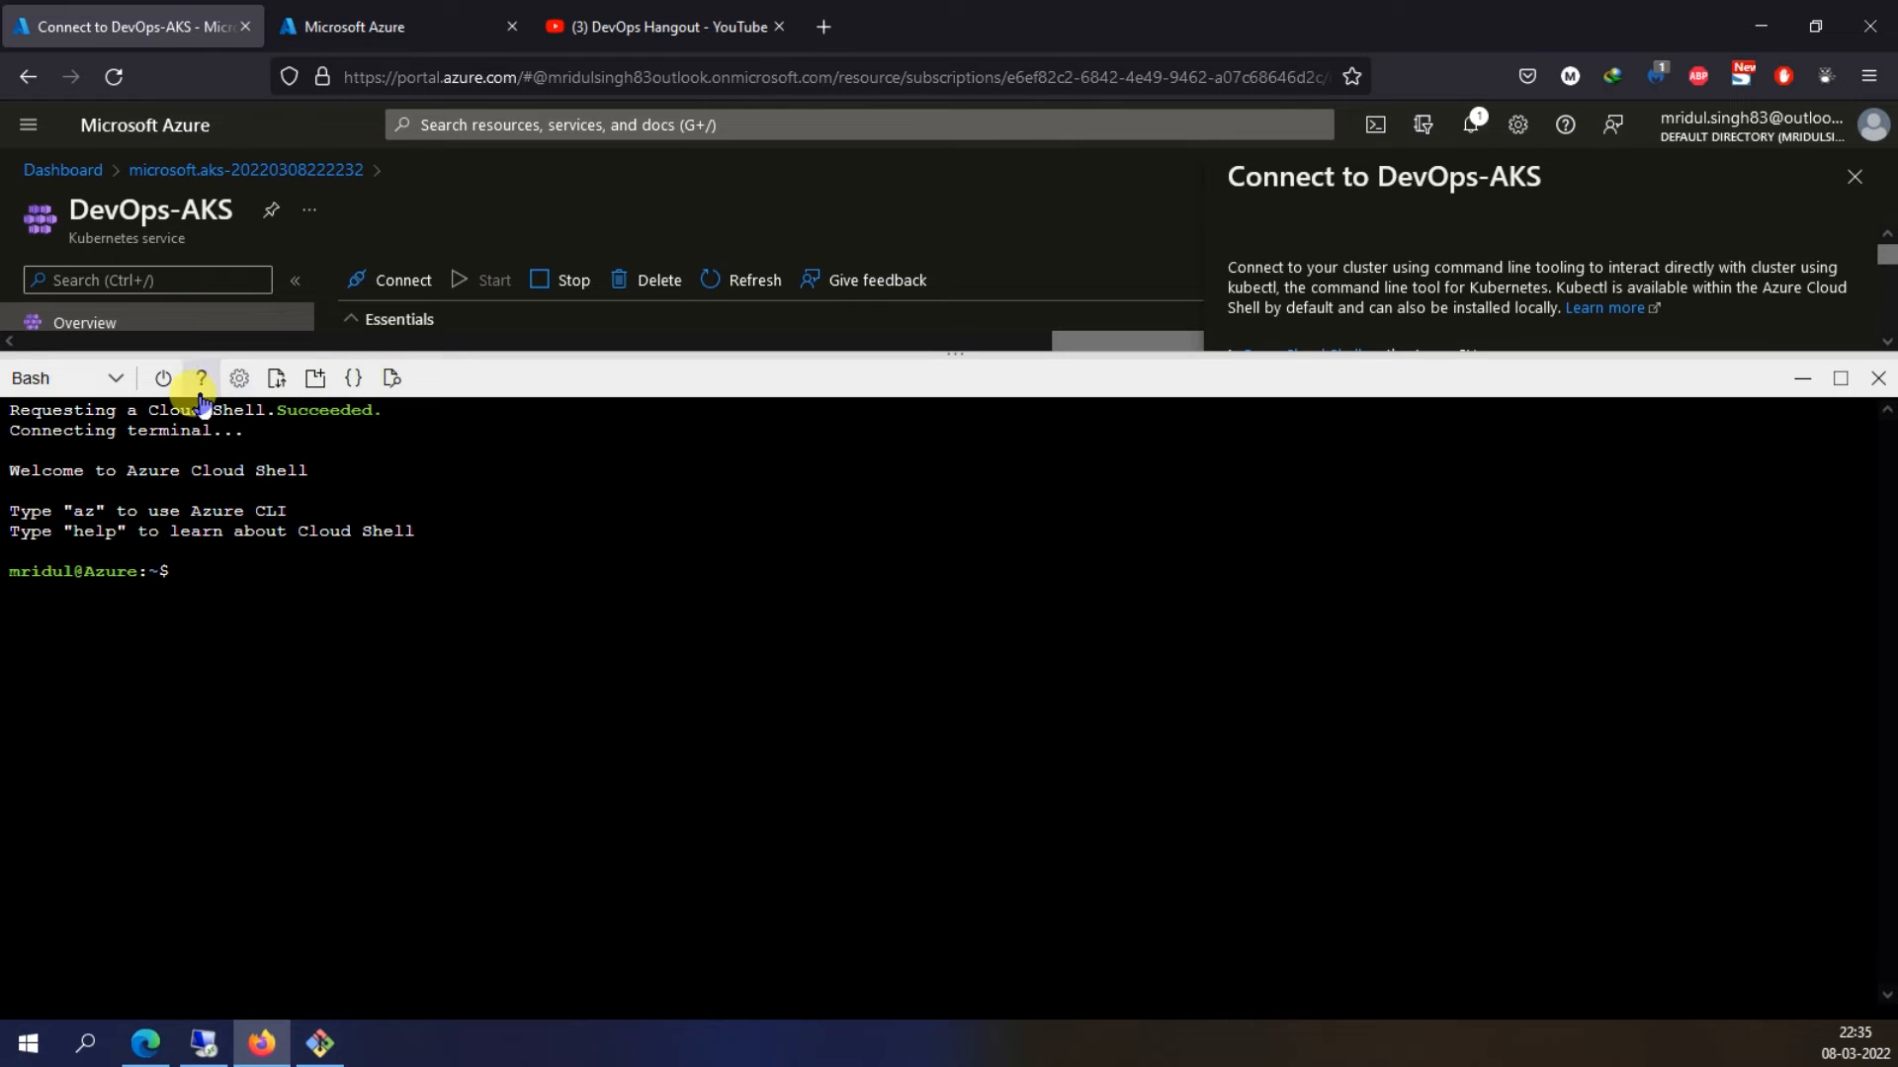
left_click(373, 27)
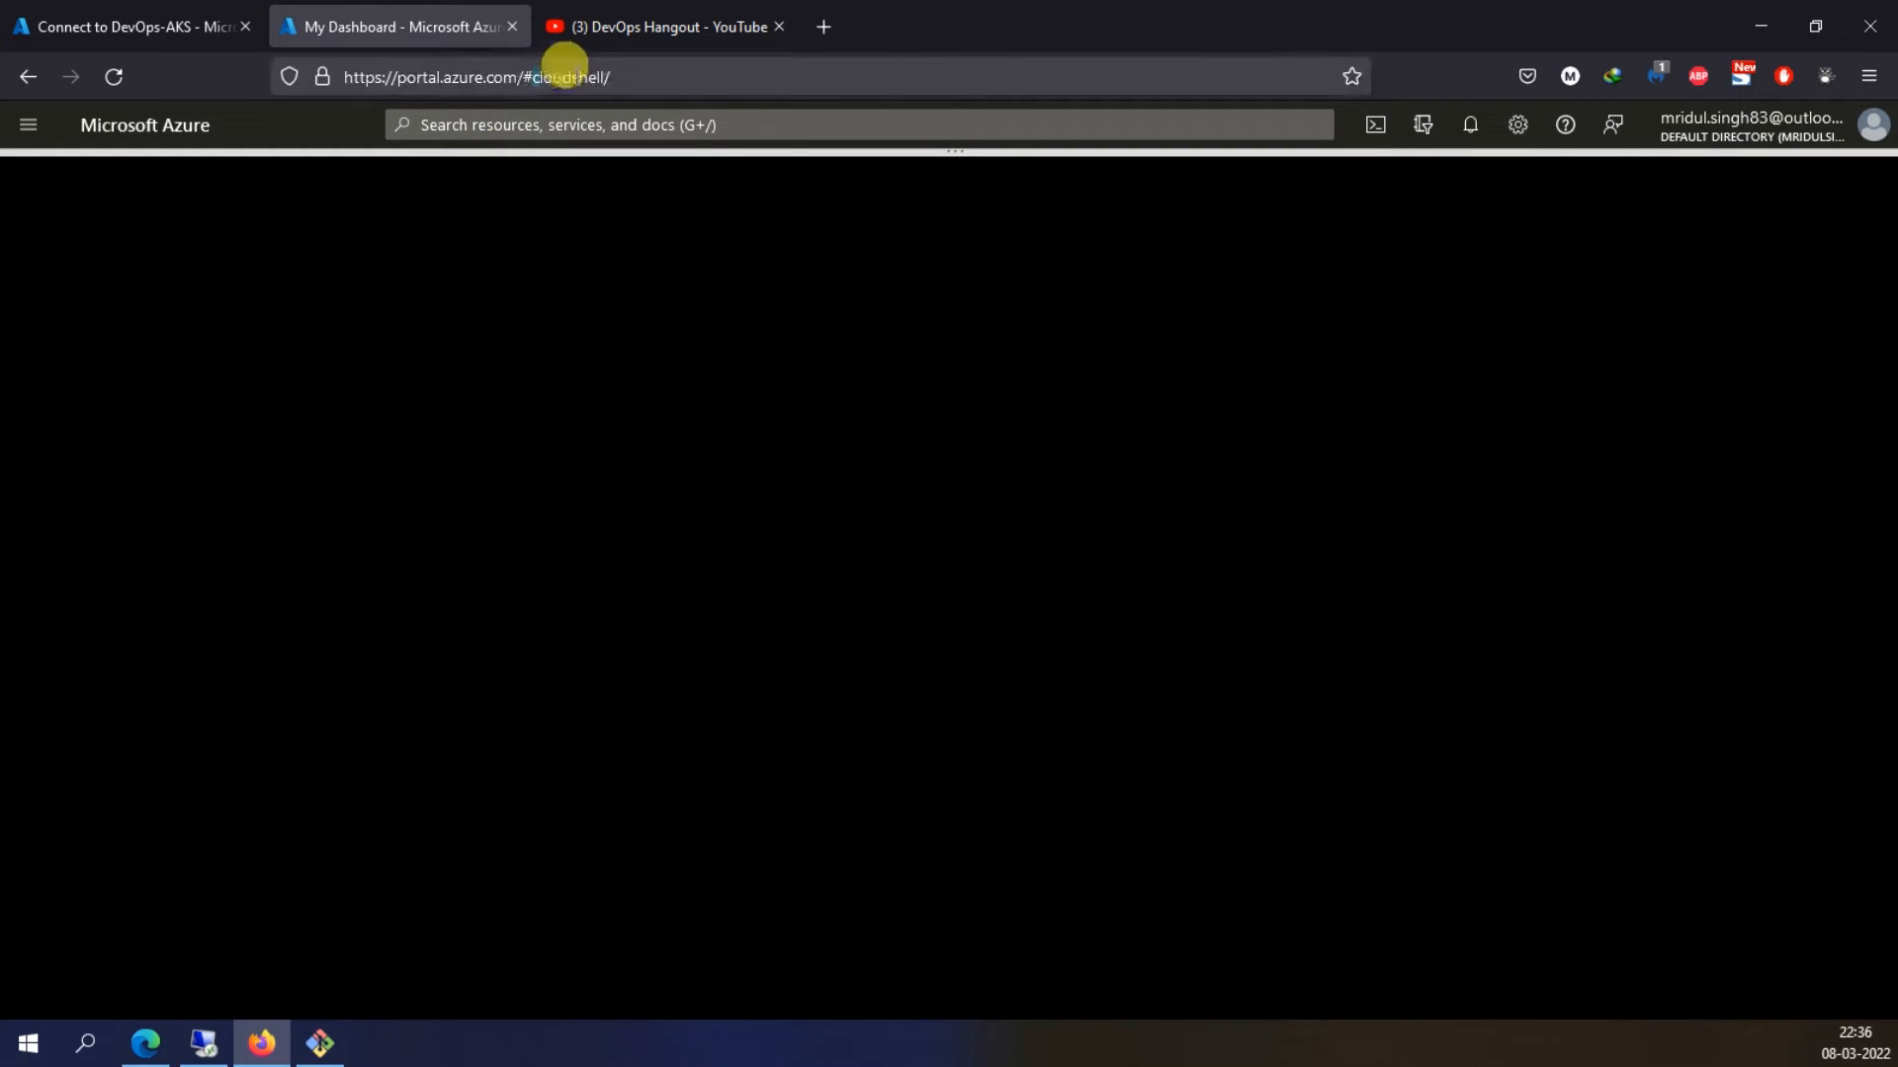
double_click(568, 77)
left_click(189, 332)
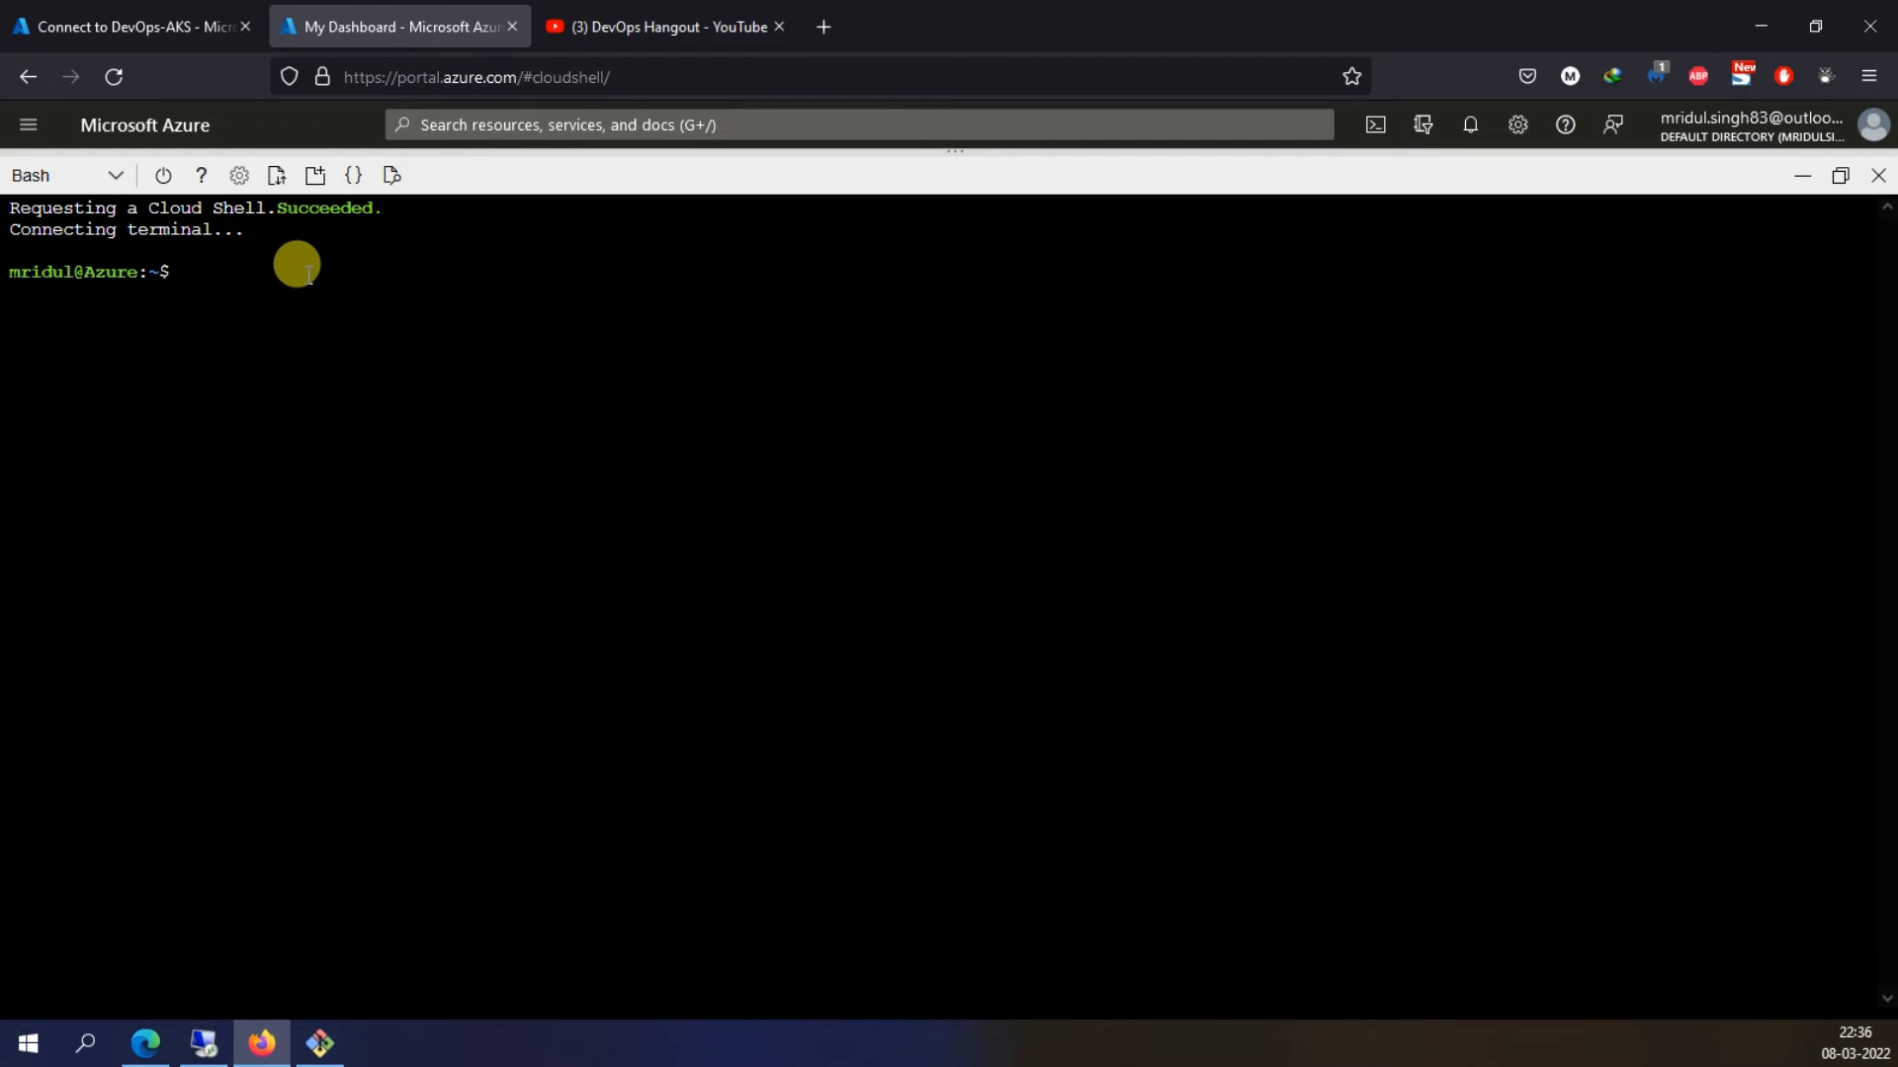
Clear the terminal and try to list the cluster nodes with the command "kunbectl get nodes"
key("ctrl+l")
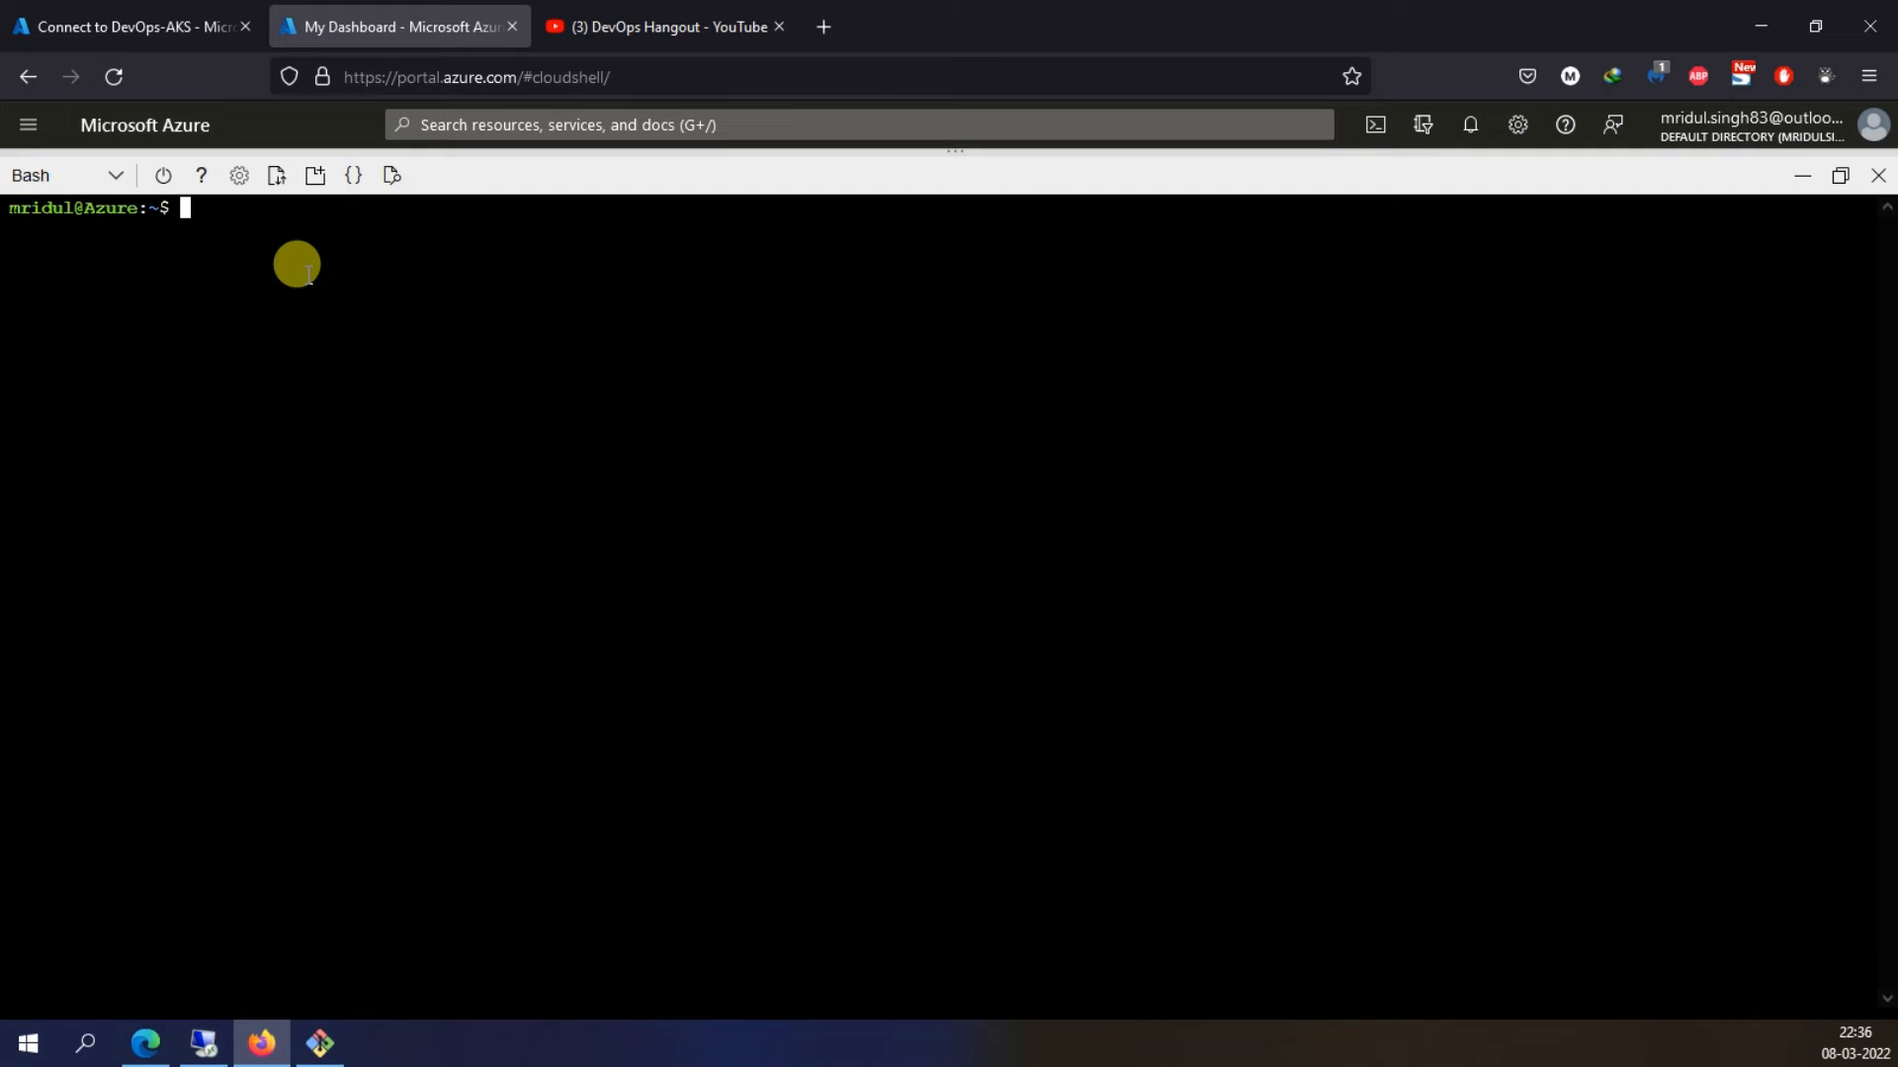
type("kunbebectl get nodes")
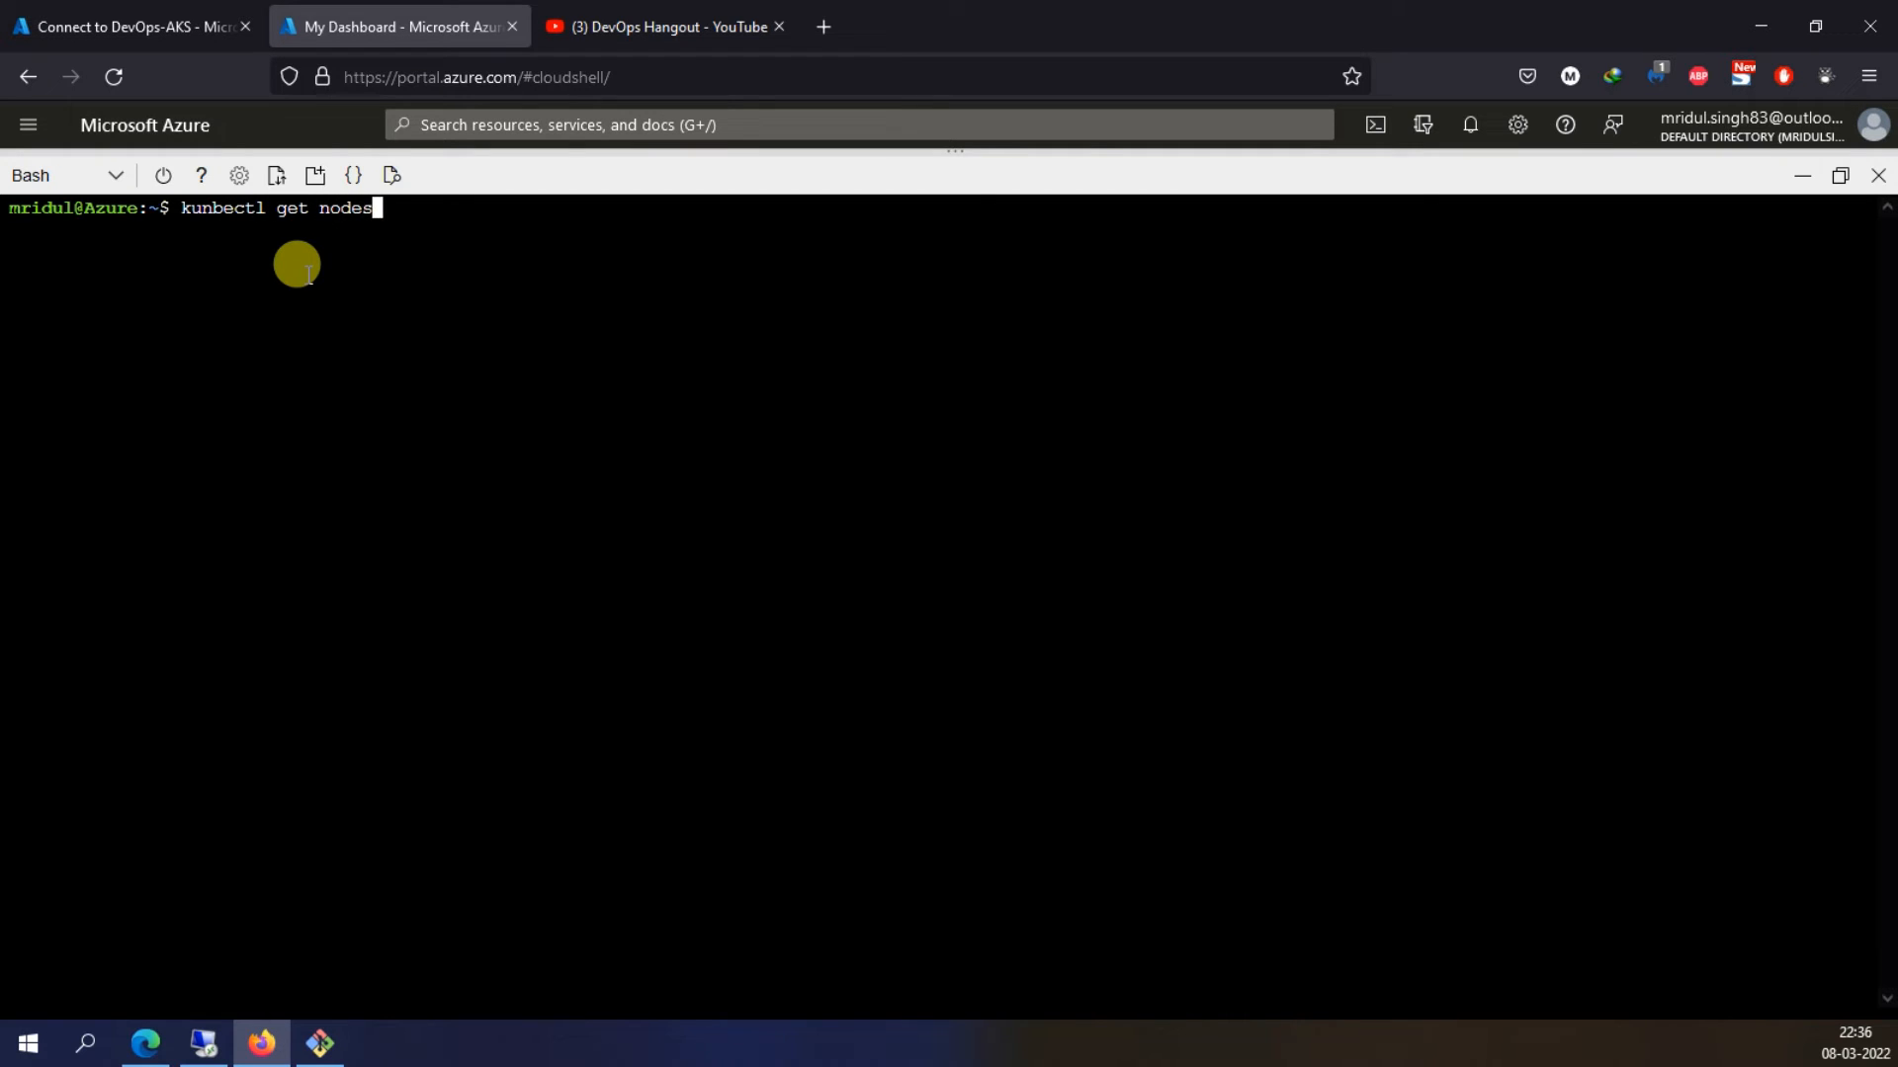
key("Return")
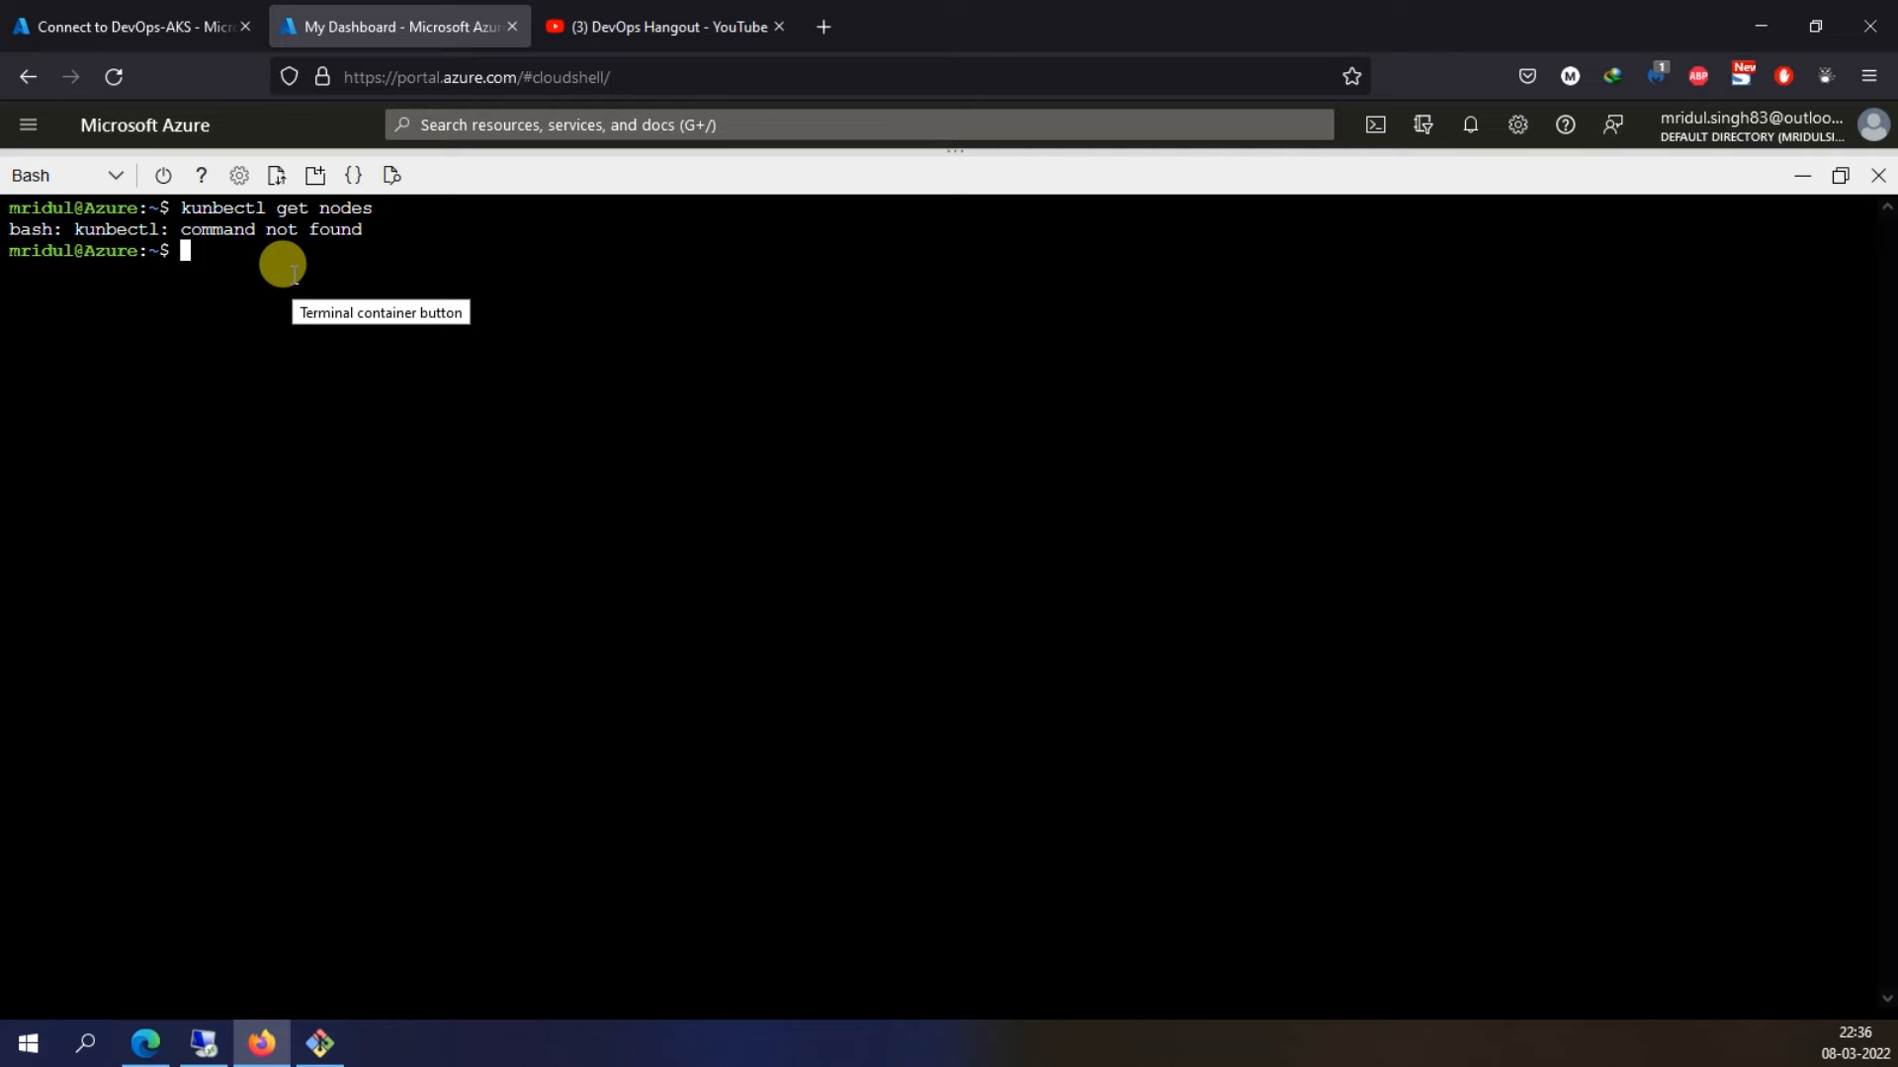
Try to list the cluster nodes with the command "kubectl get nodes" and review the terminal response
type("kubectl get nodes")
key("Return")
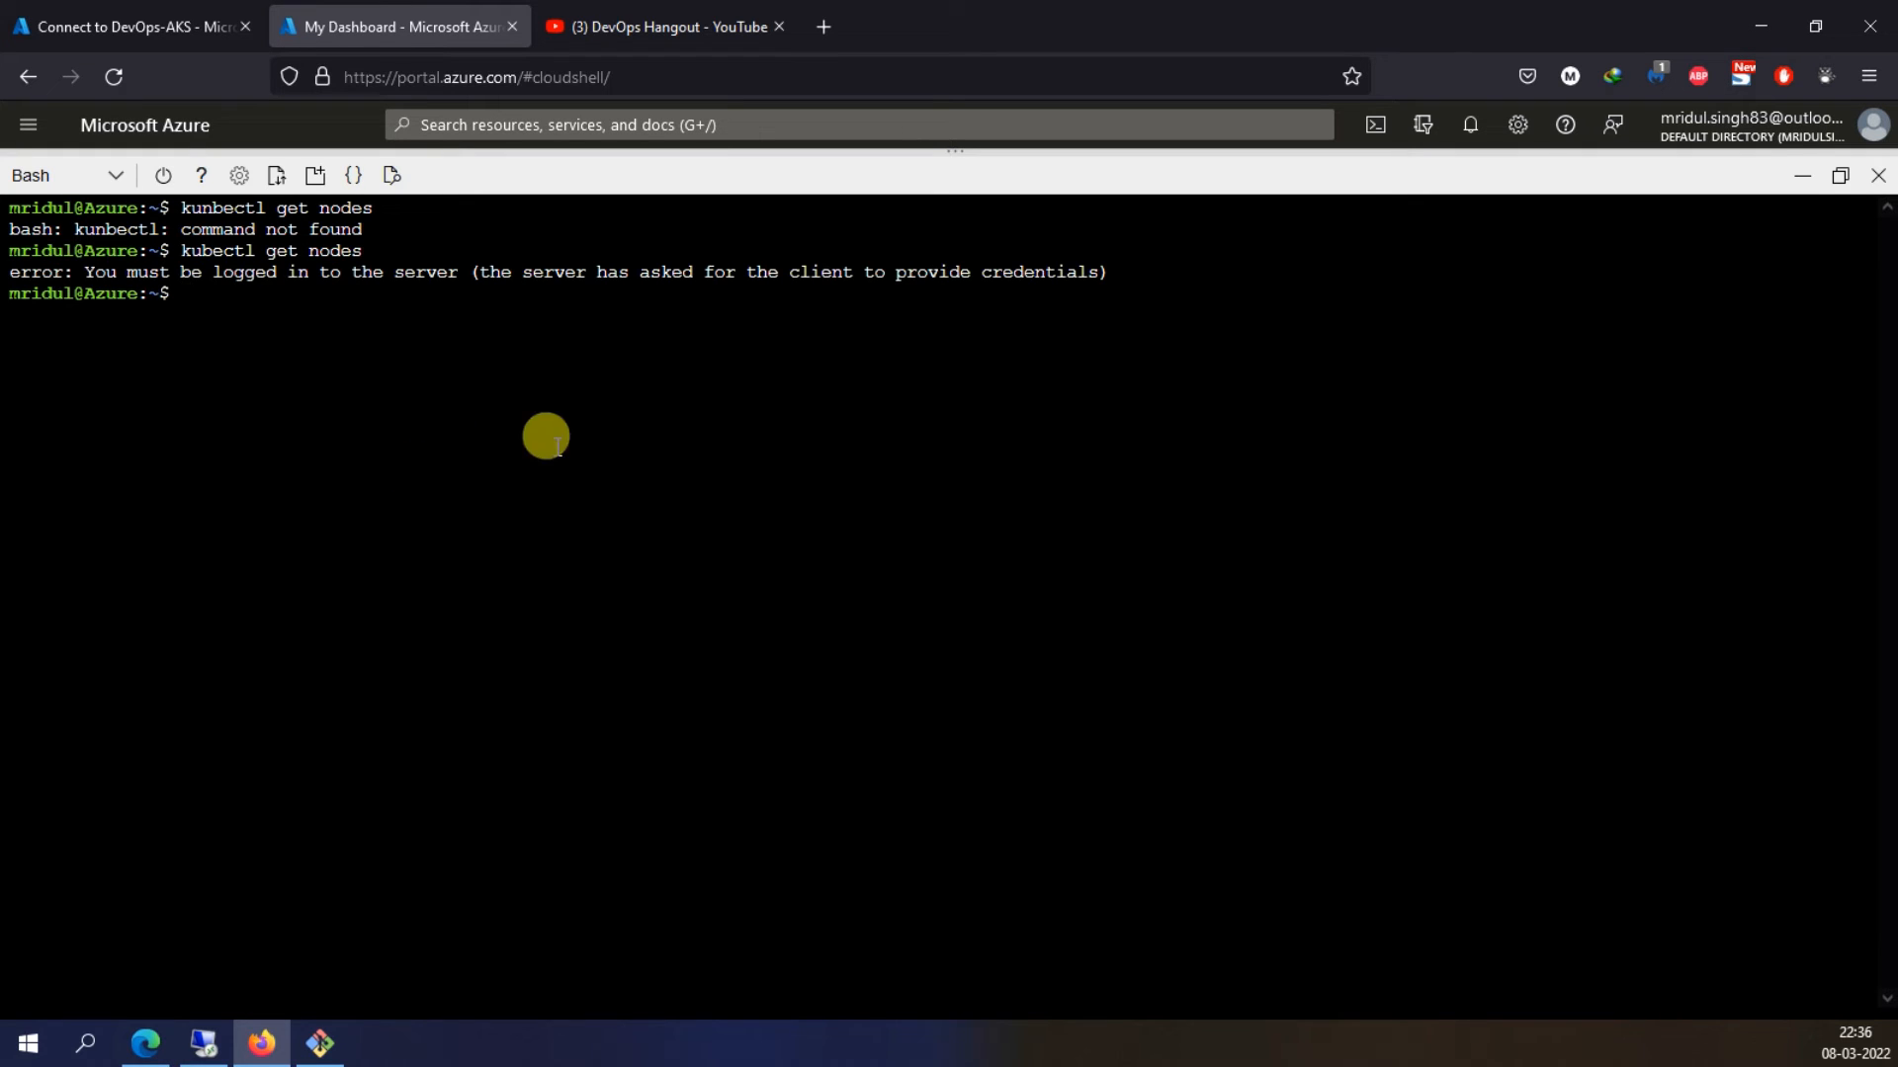
left_click_drag(464, 287, 1059, 243)
Return to the Connect to DevOps-AKS page, close its embedded Cloud Shell, and copy the az aks get-credentials command
left_click(148, 21)
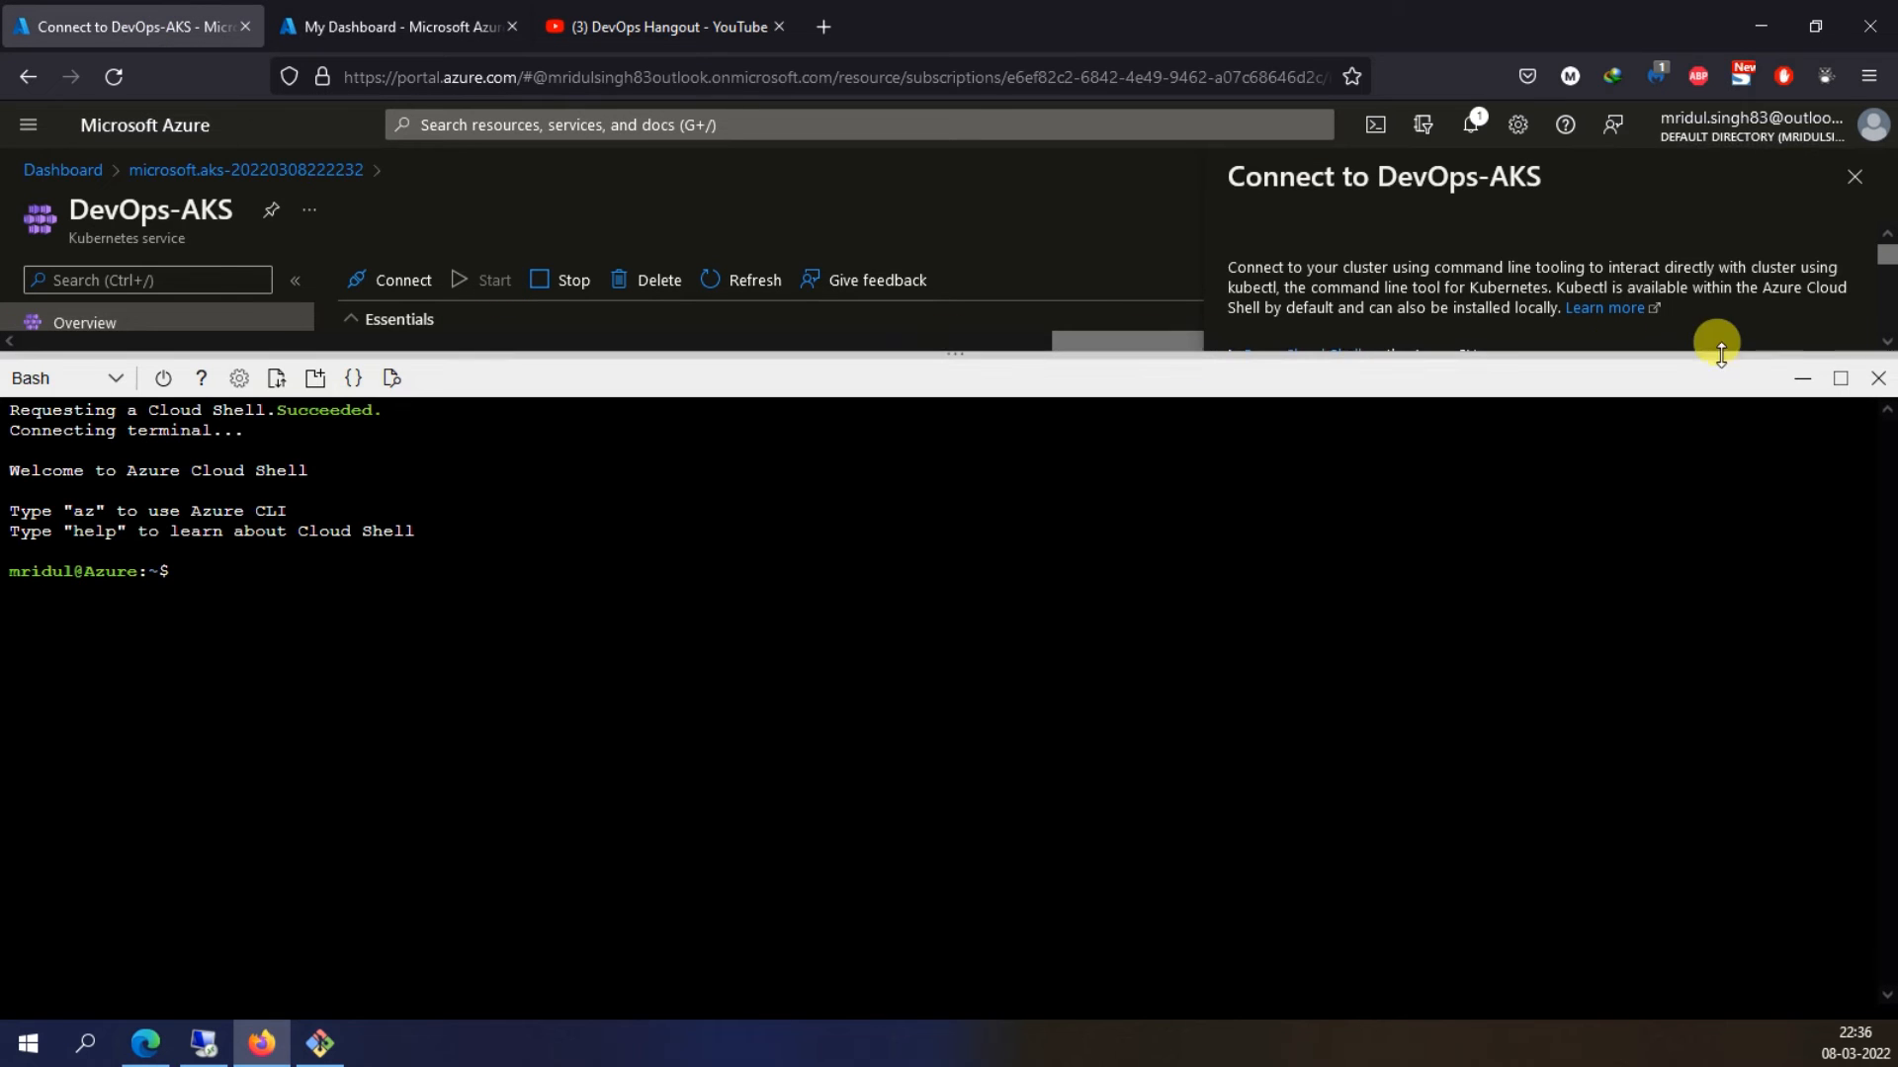
left_click(1878, 381)
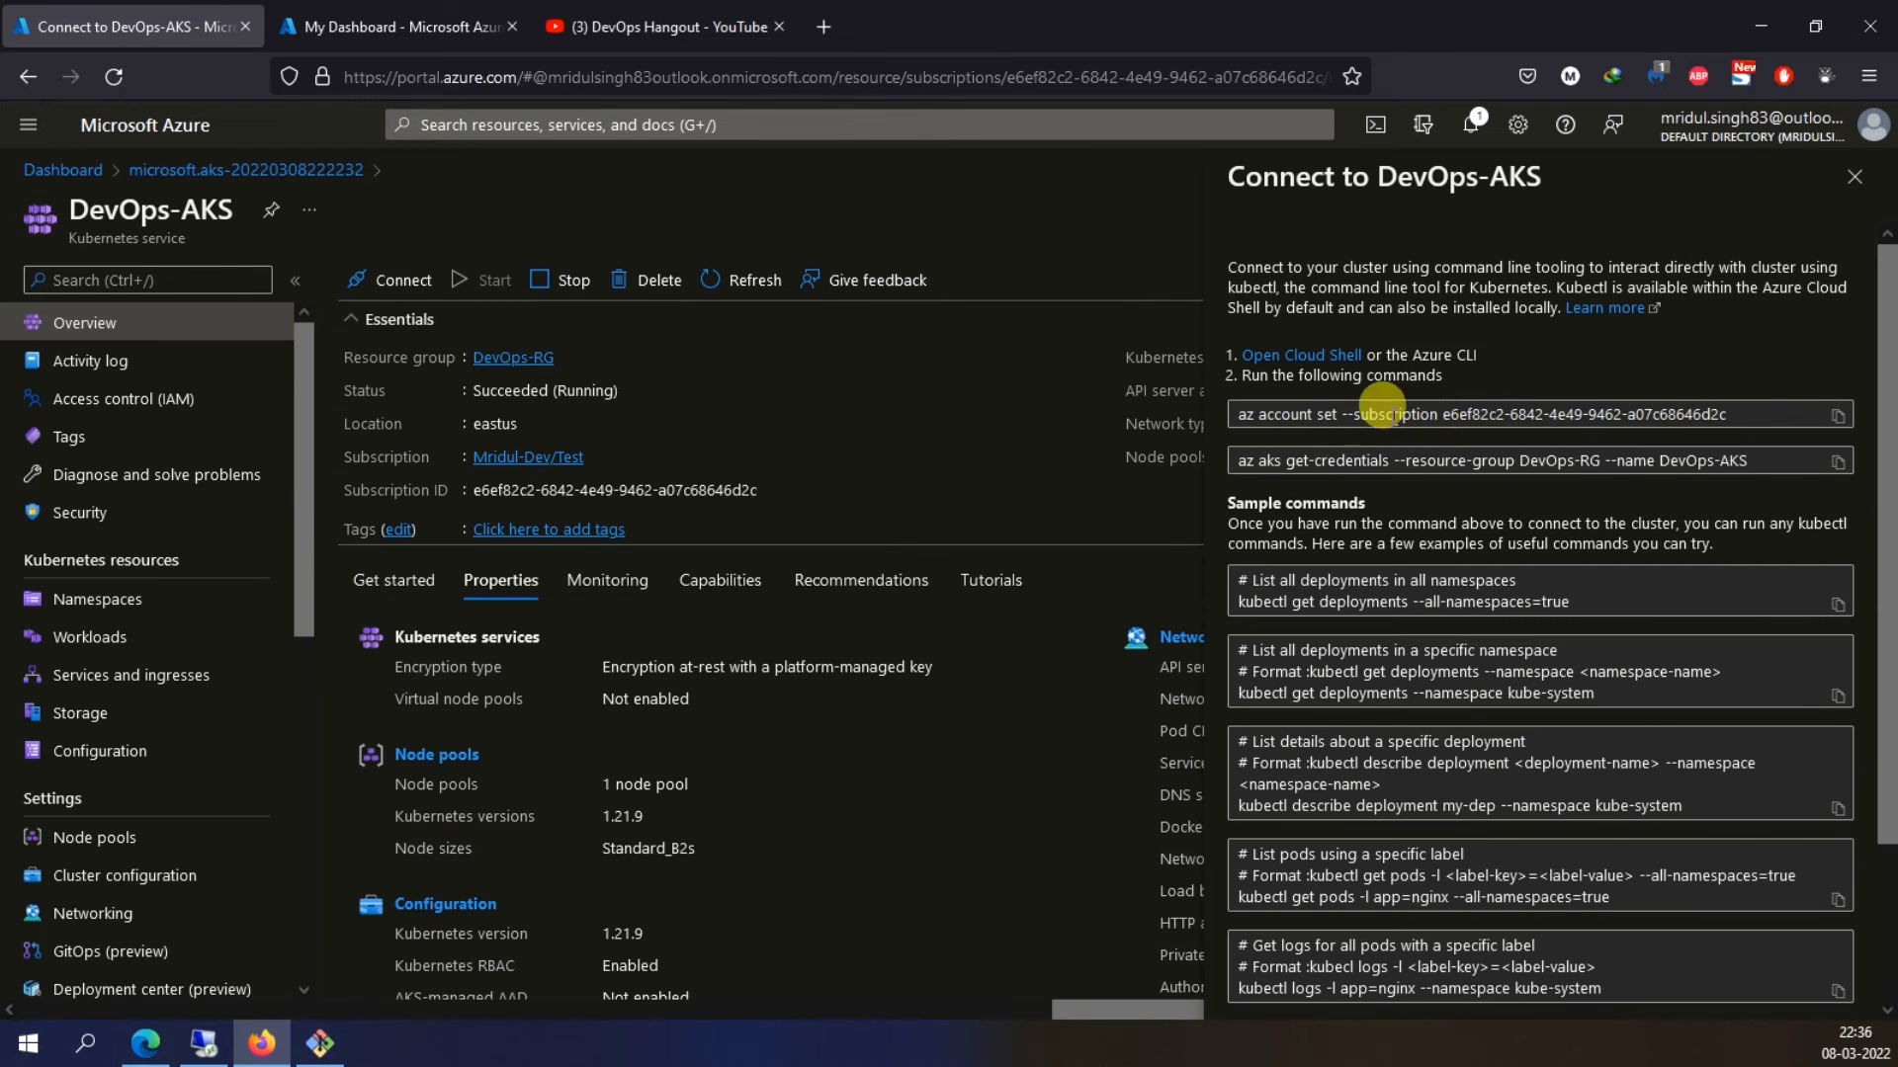
left_click(1839, 462)
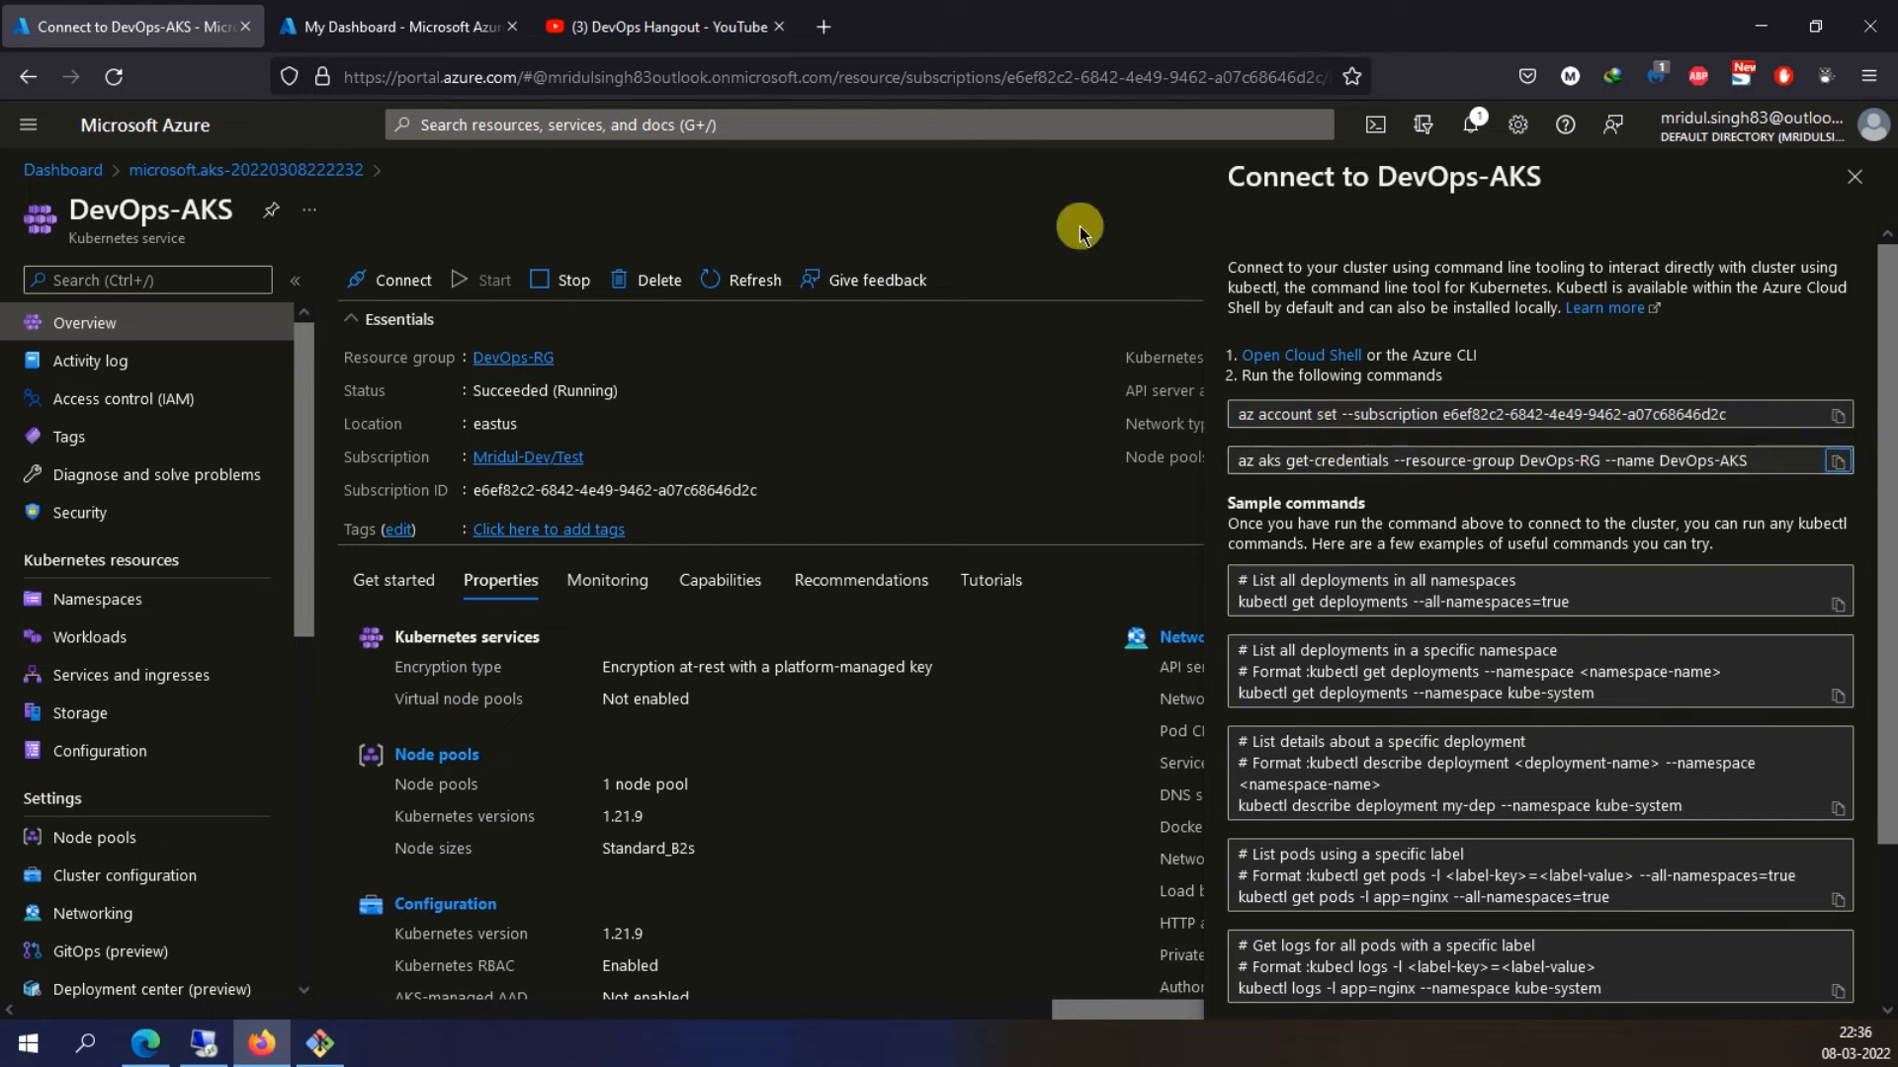
Run the copied command "az aks get-credentials --resource-group DevOps-RG --name DevOps-AKS" in the full-page Cloud Shell session
left_click(435, 32)
left_click(393, 339)
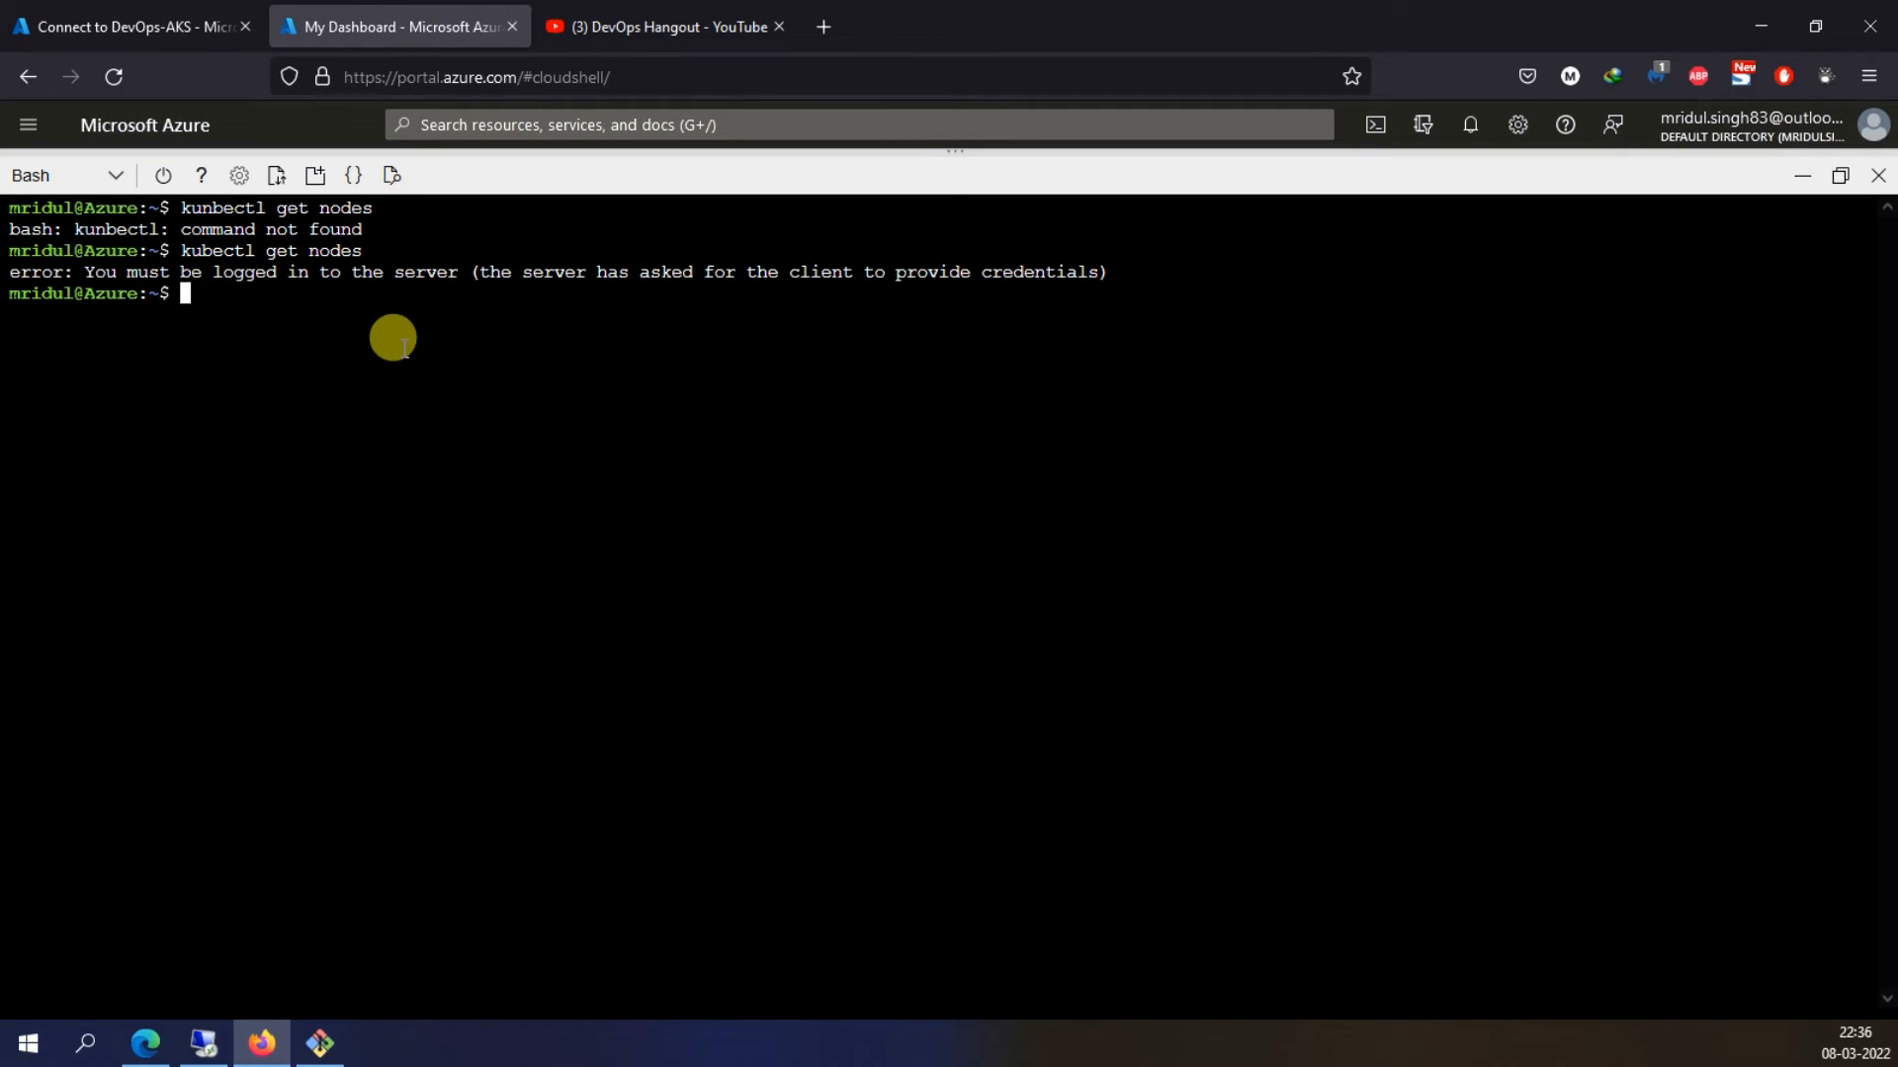
right_click(393, 339)
left_click(472, 513)
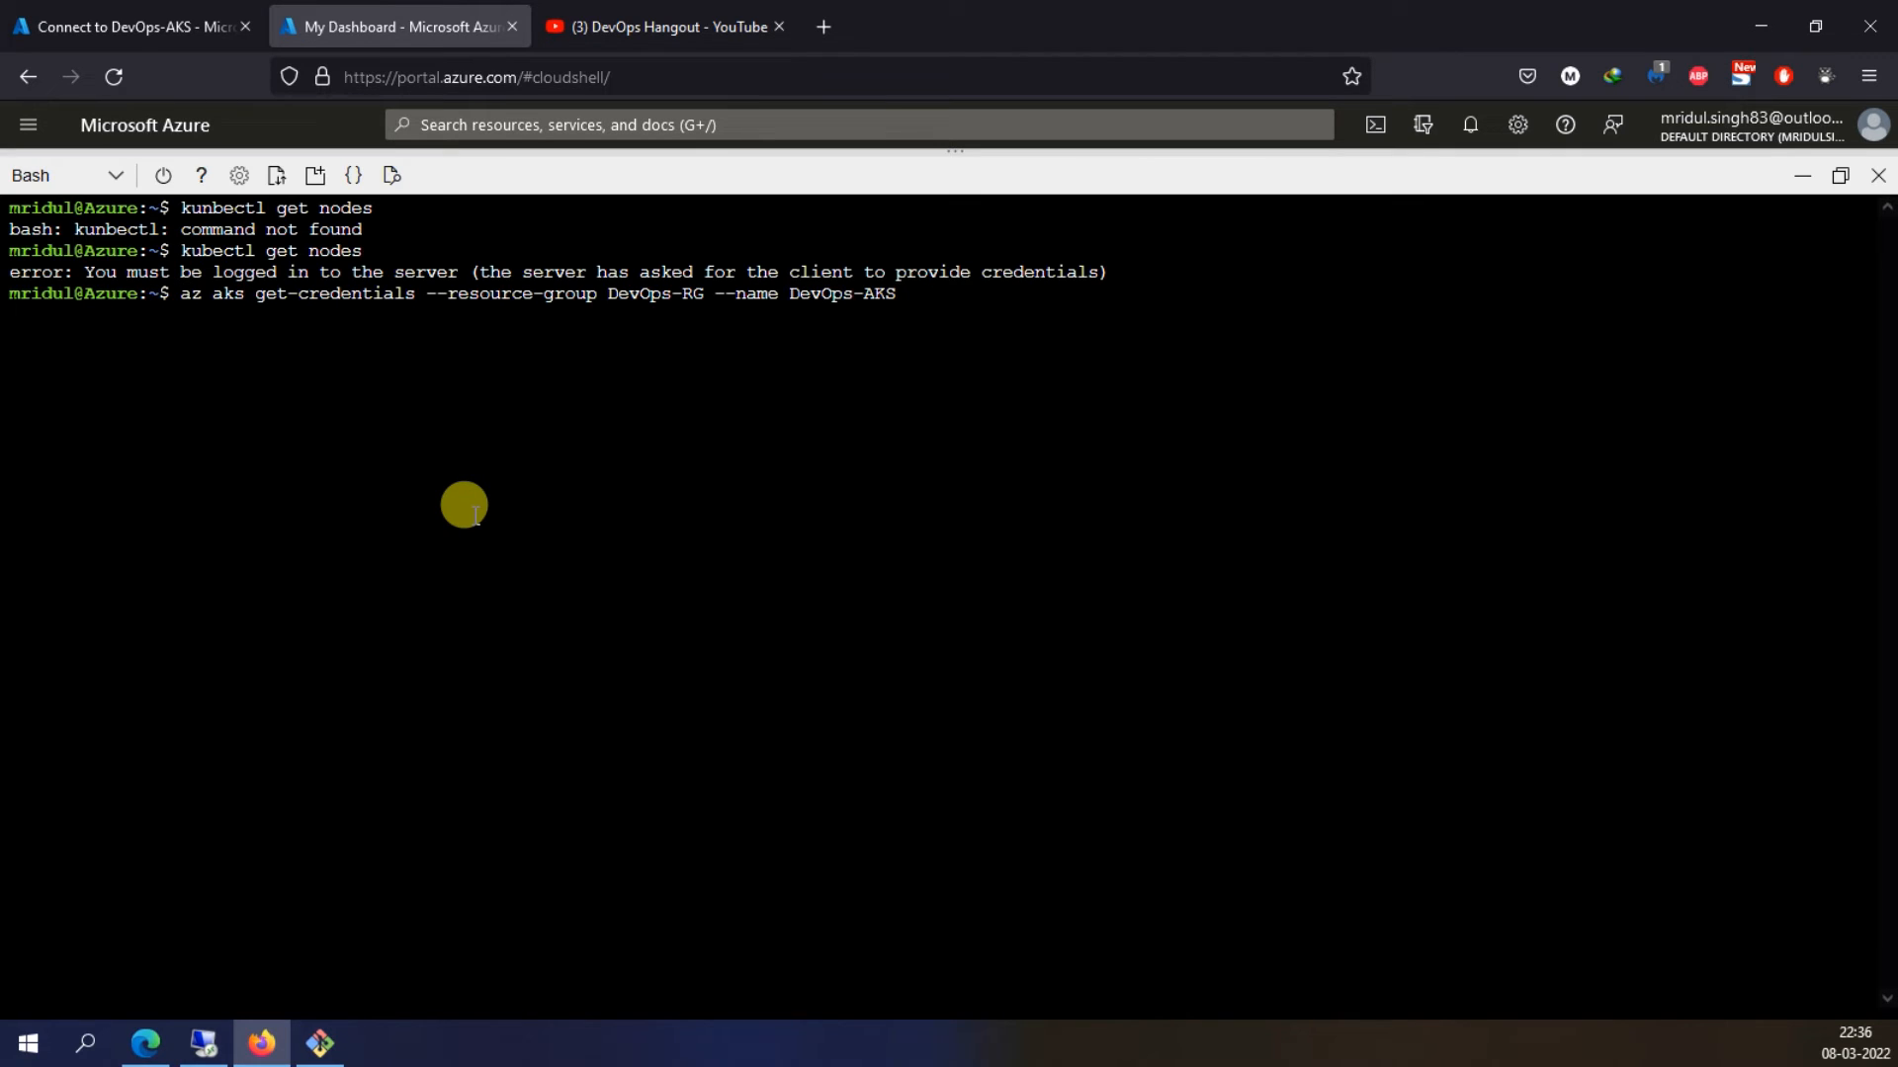
key("Return")
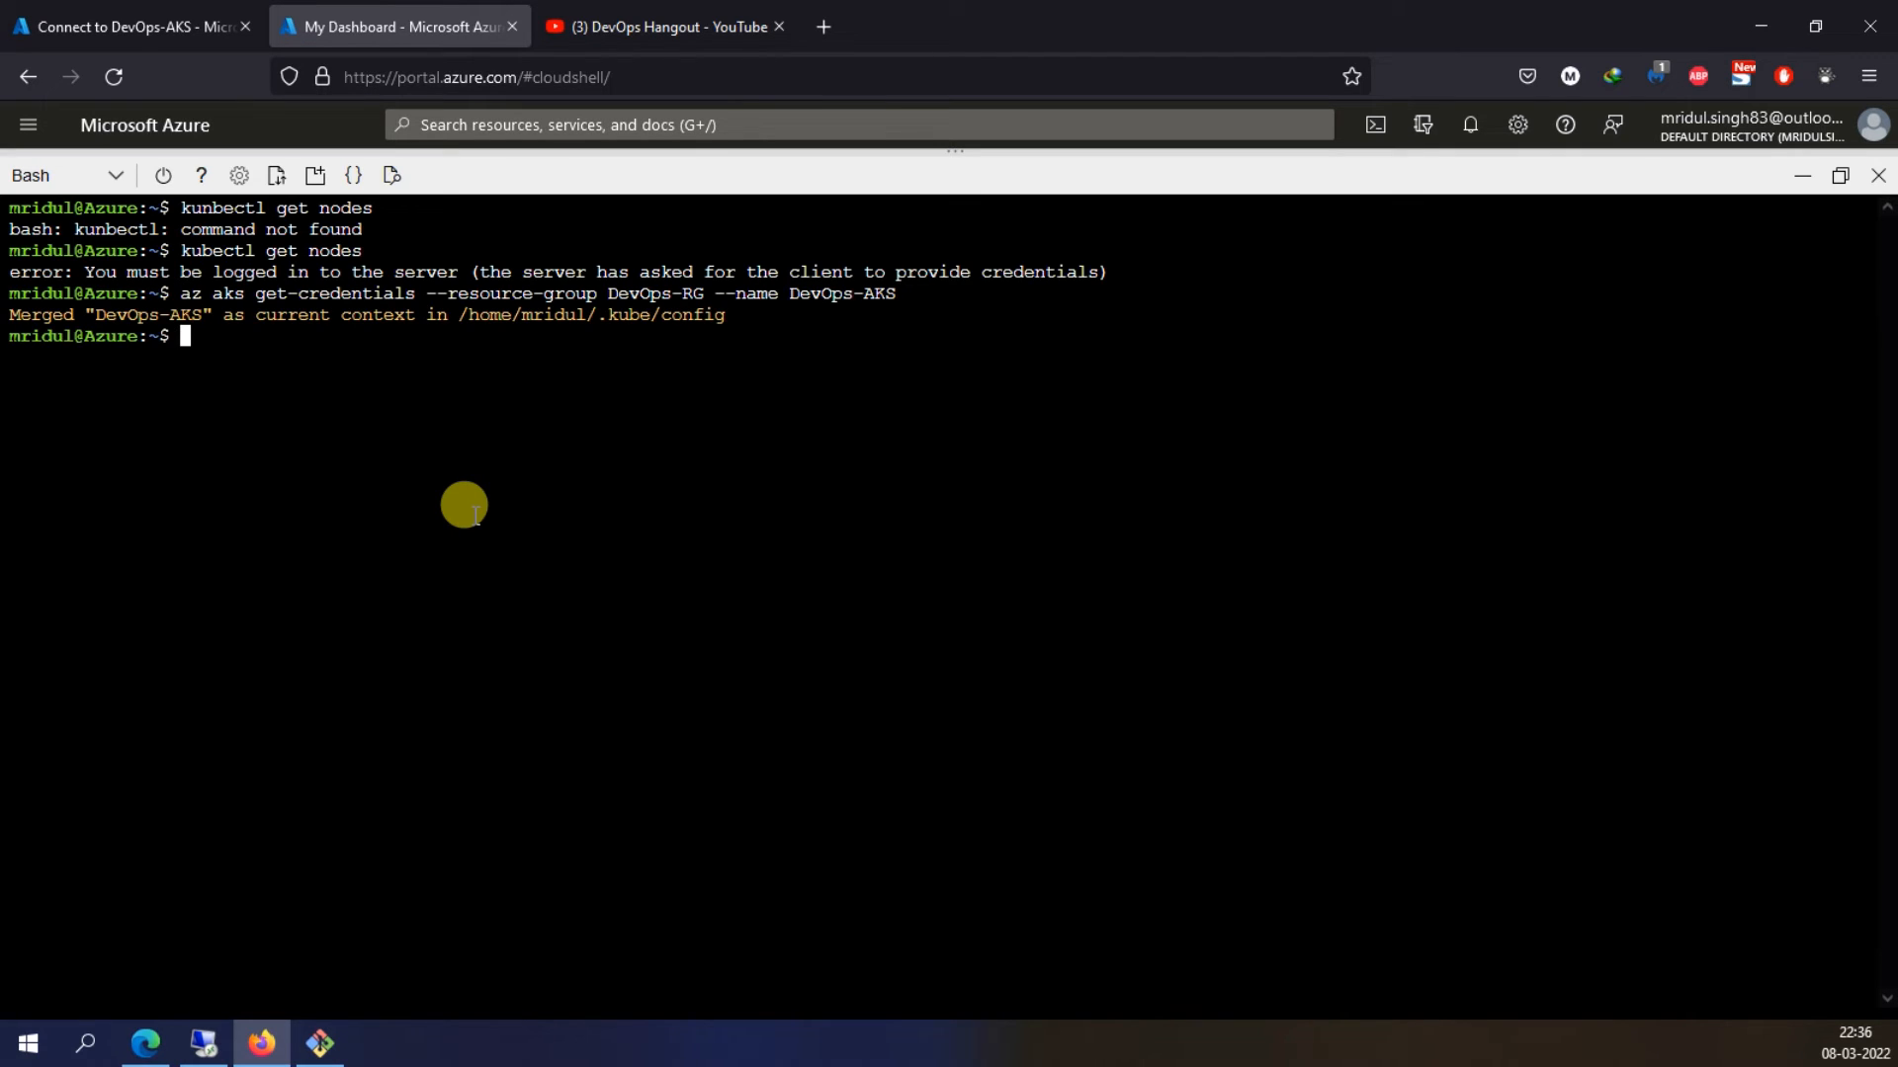
Clear the terminal and list the cluster nodes again with "kubectl get nodes"
key("ctrl+l")
key("Up")
key("Up")
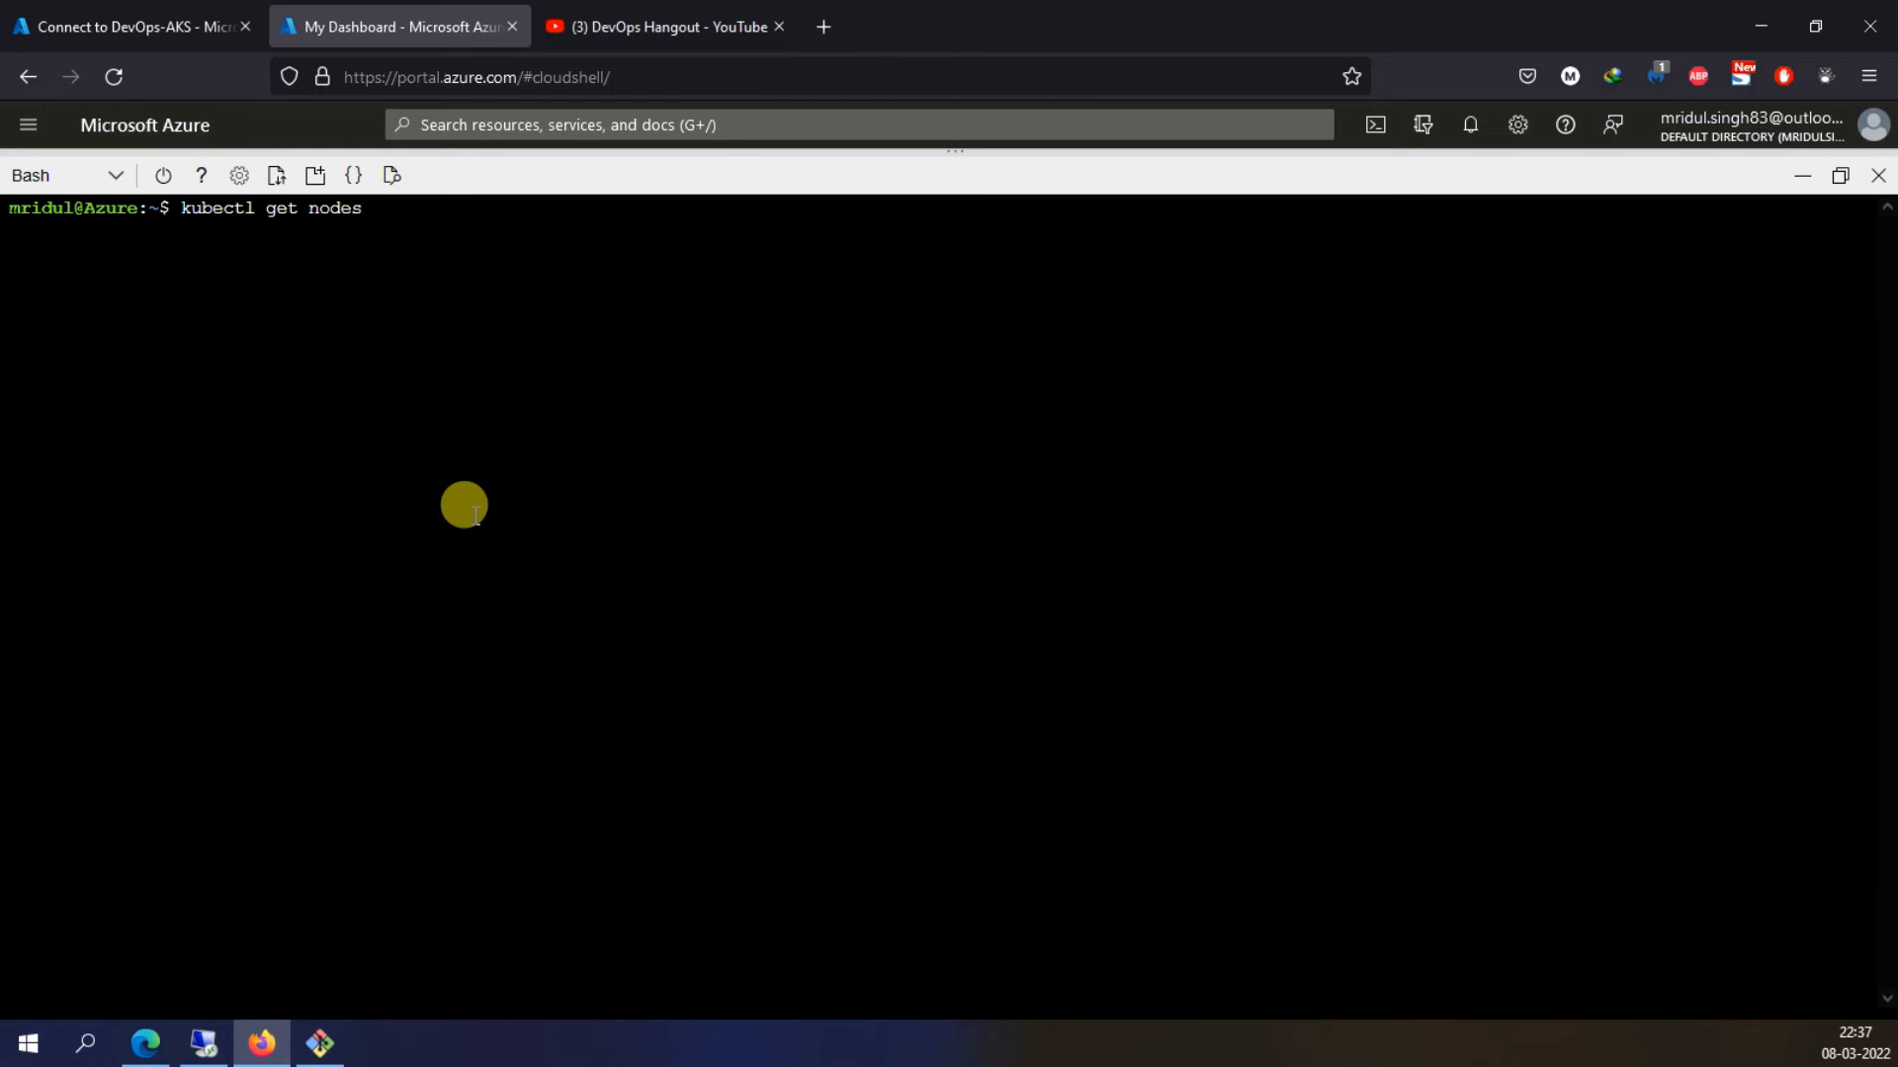
key("Return")
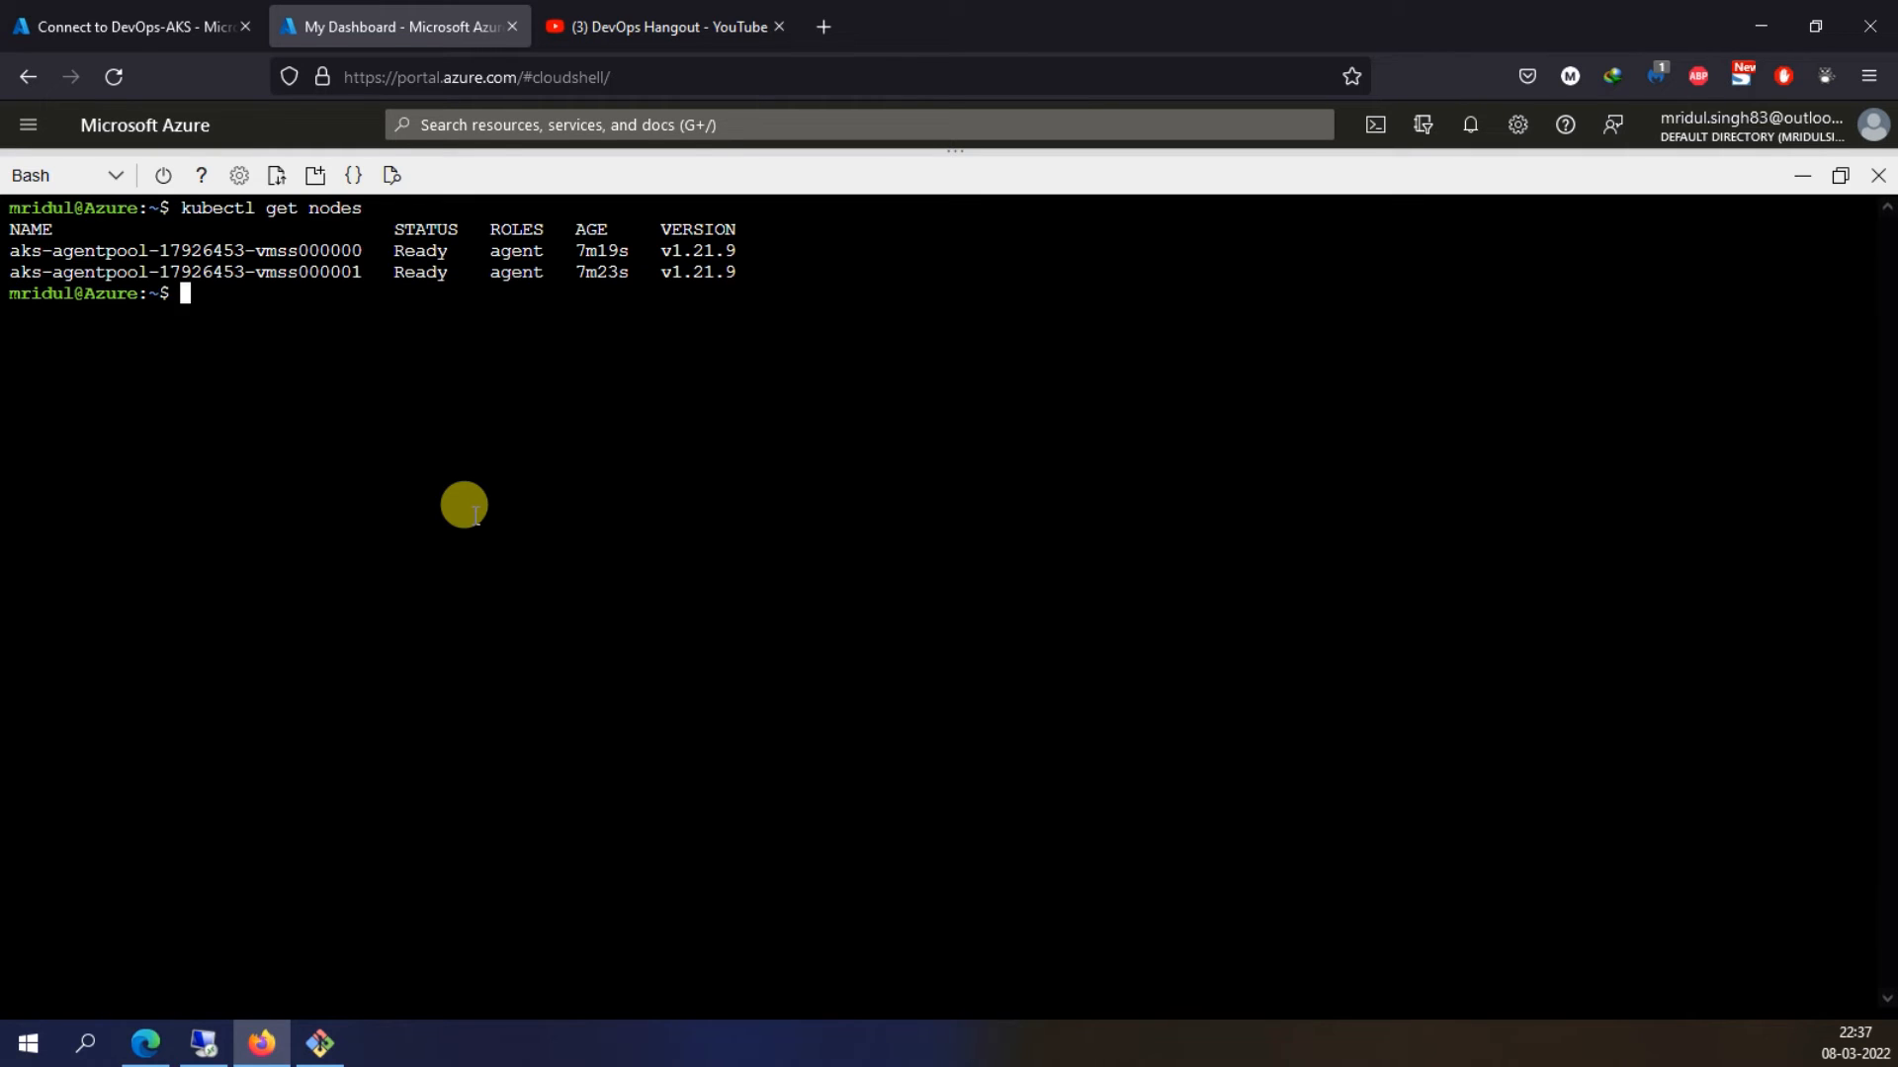
List the pods in the default namespace with "kubectl get pods" and check which namespace the response refers to
type("kubectl")
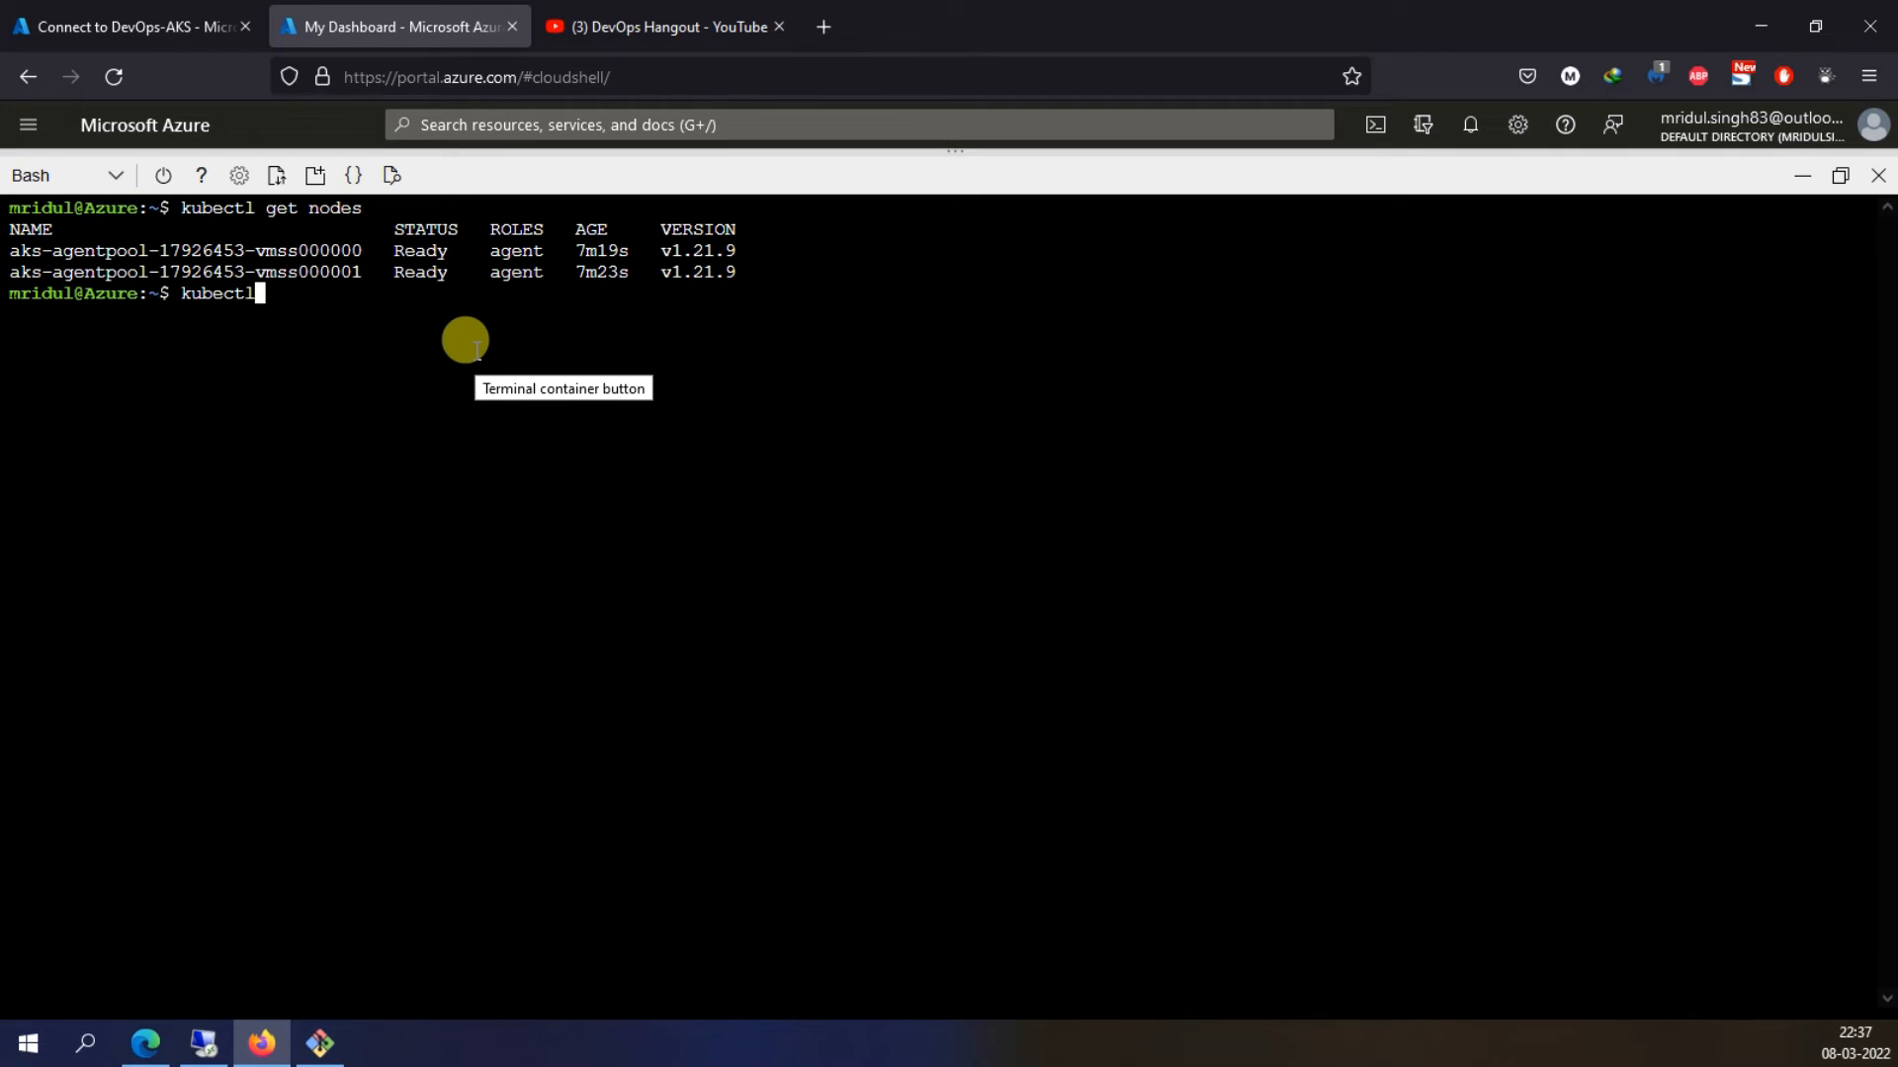
type(" get pods")
key("Return")
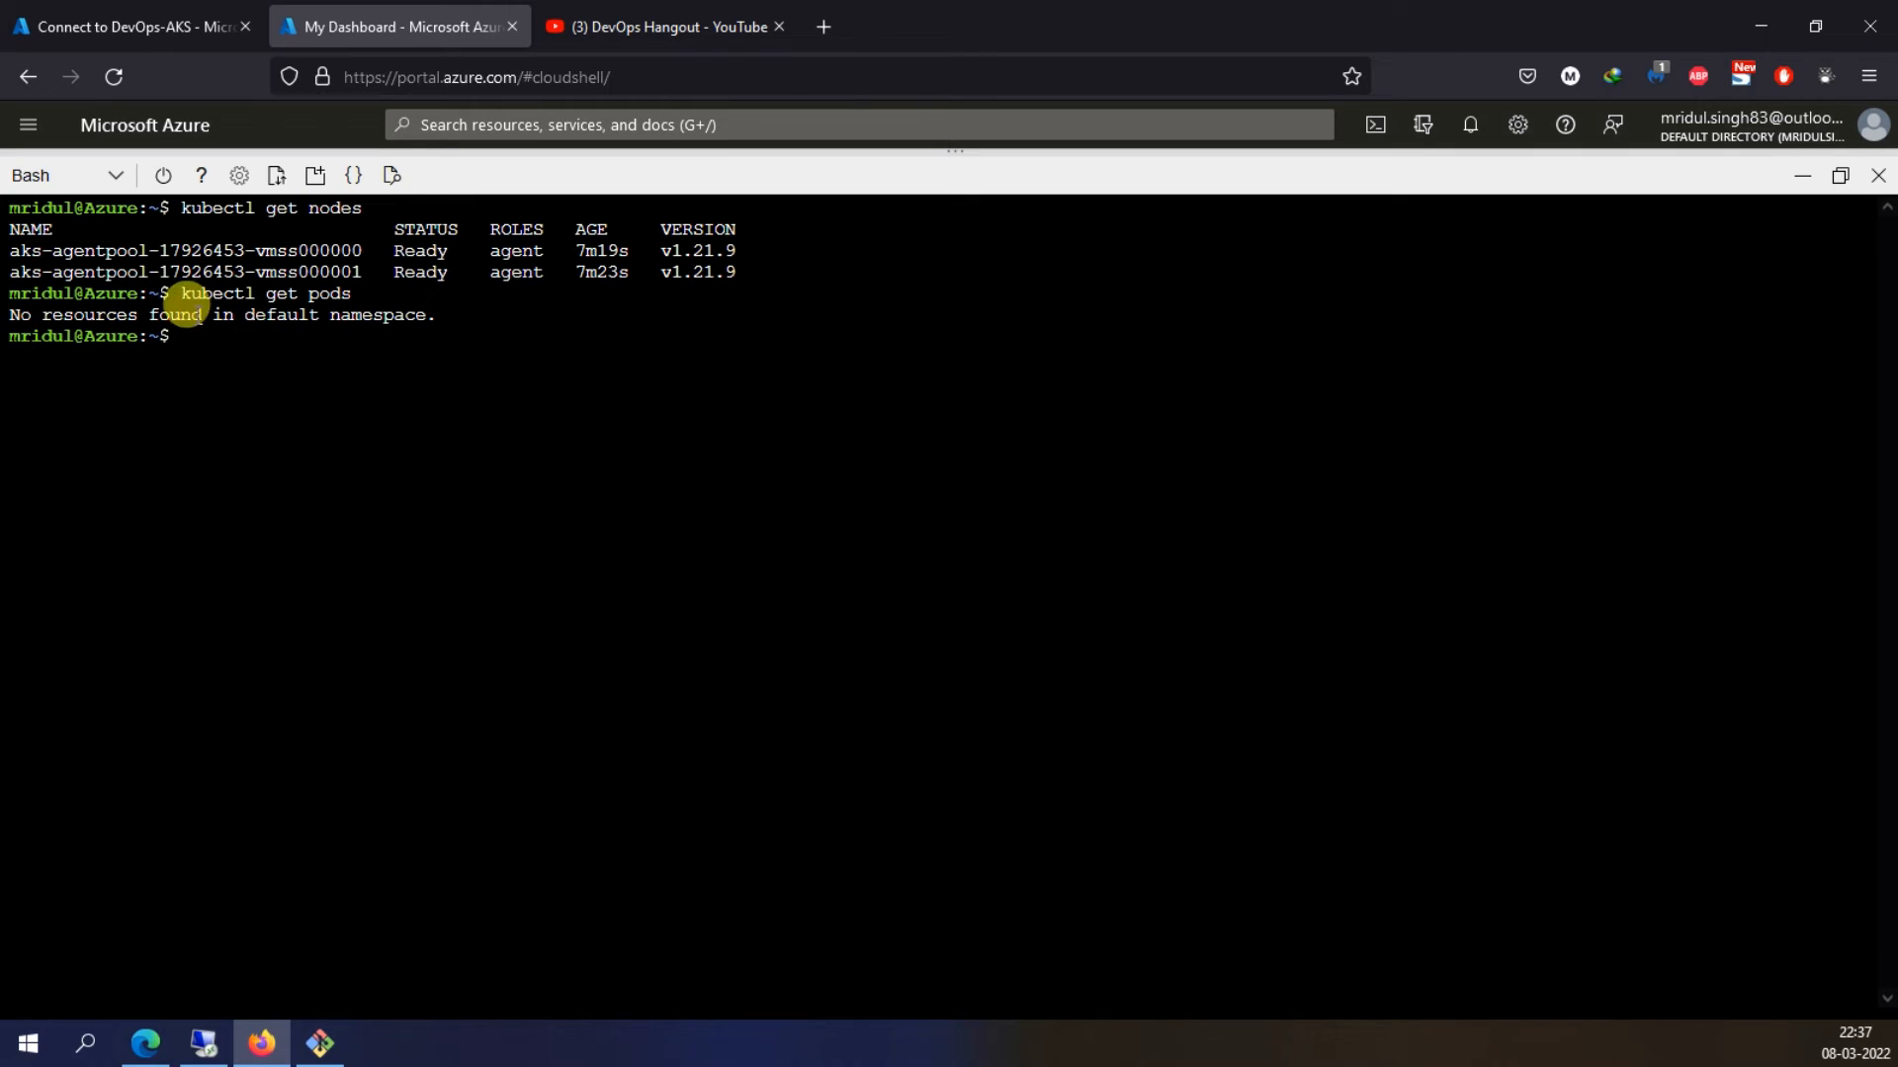
triple_click(271, 310)
double_click(273, 312)
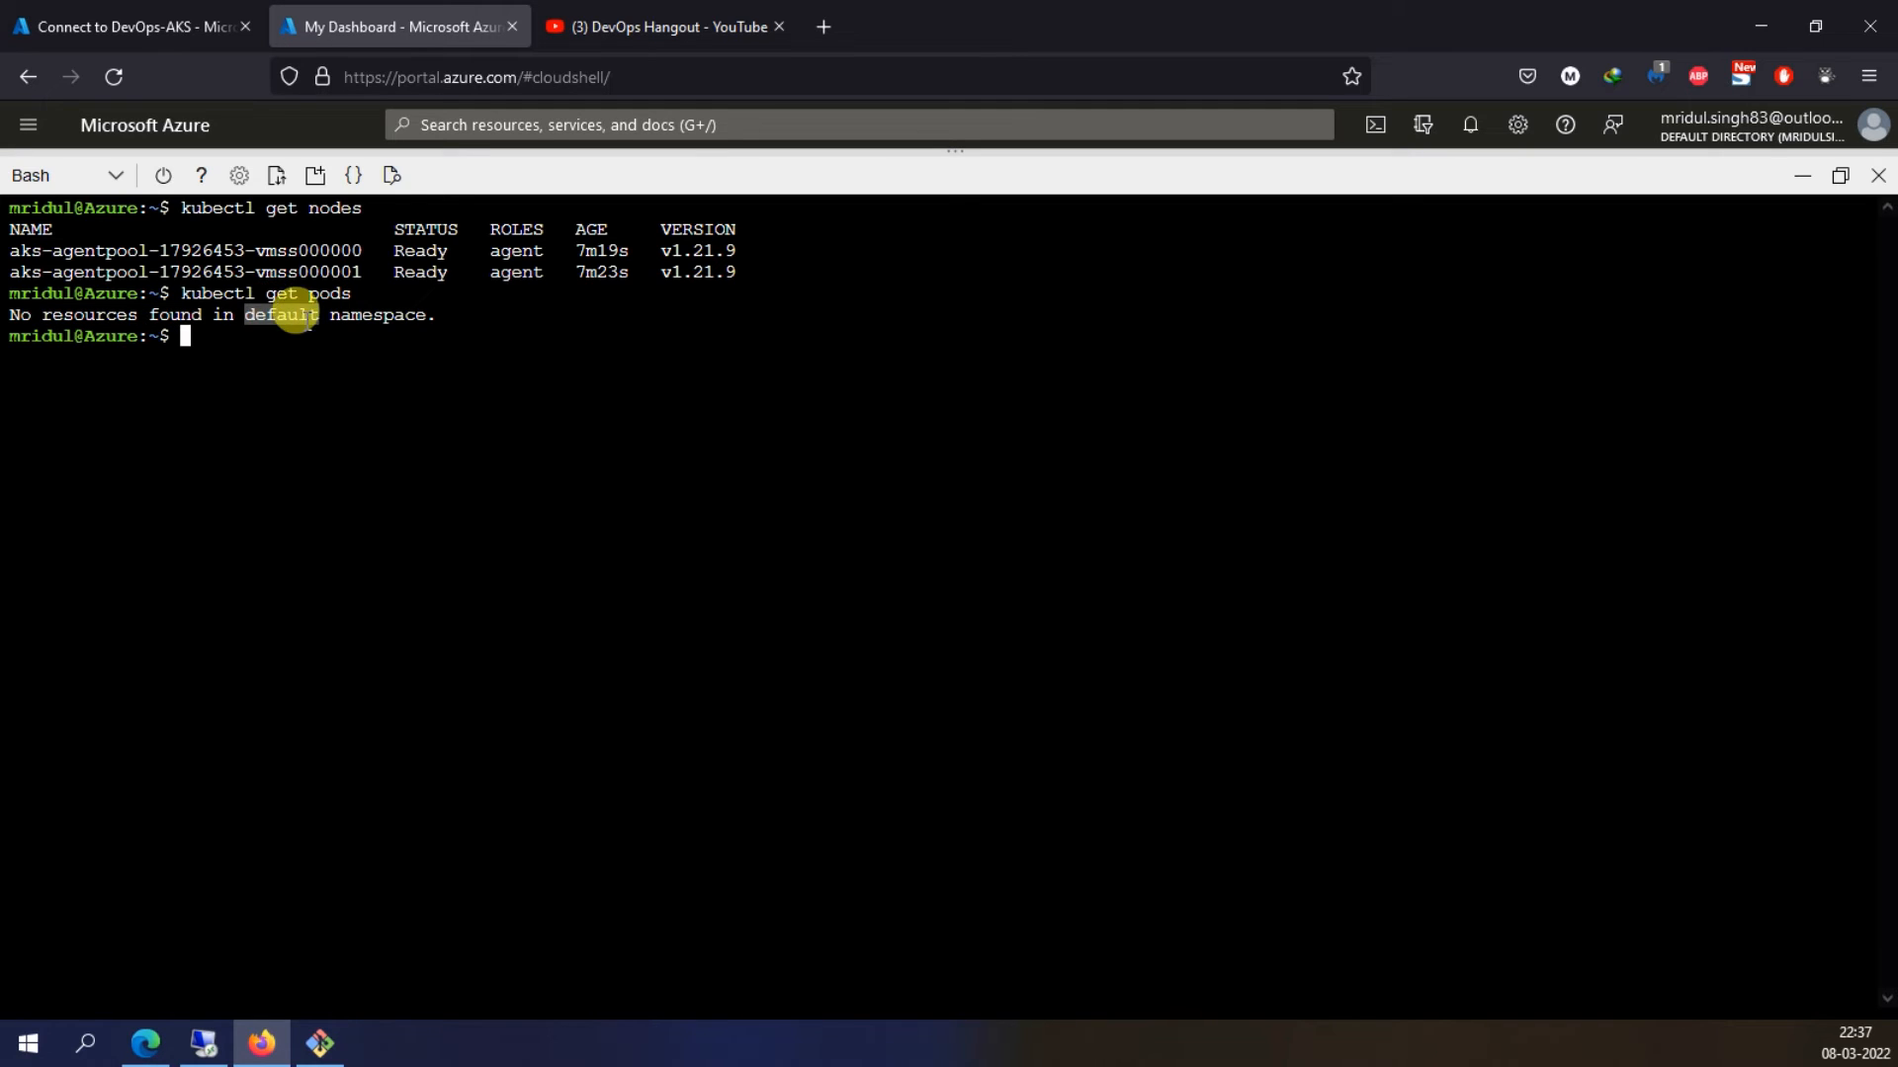
List the pods across the whole cluster with "kubectl get pods --all-namespaces"
key("Up")
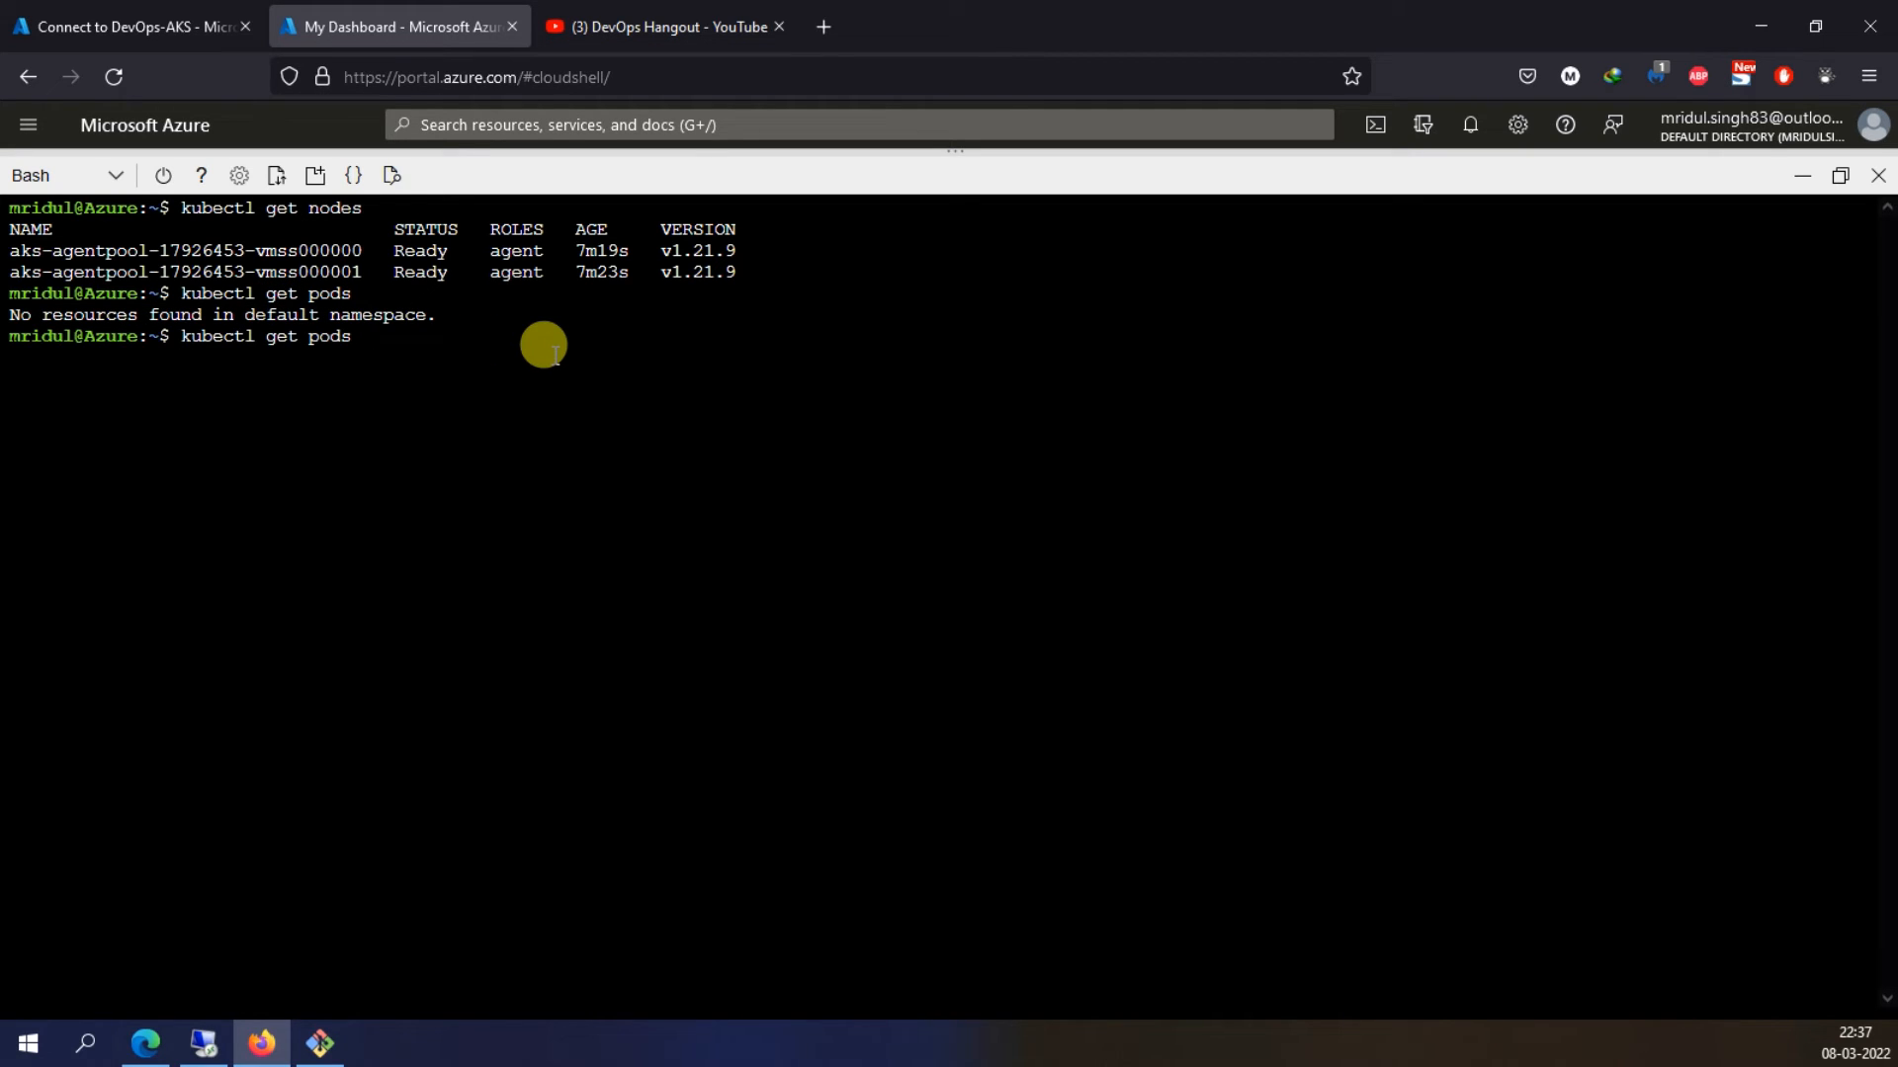
type("--all-namespaces")
key("Return")
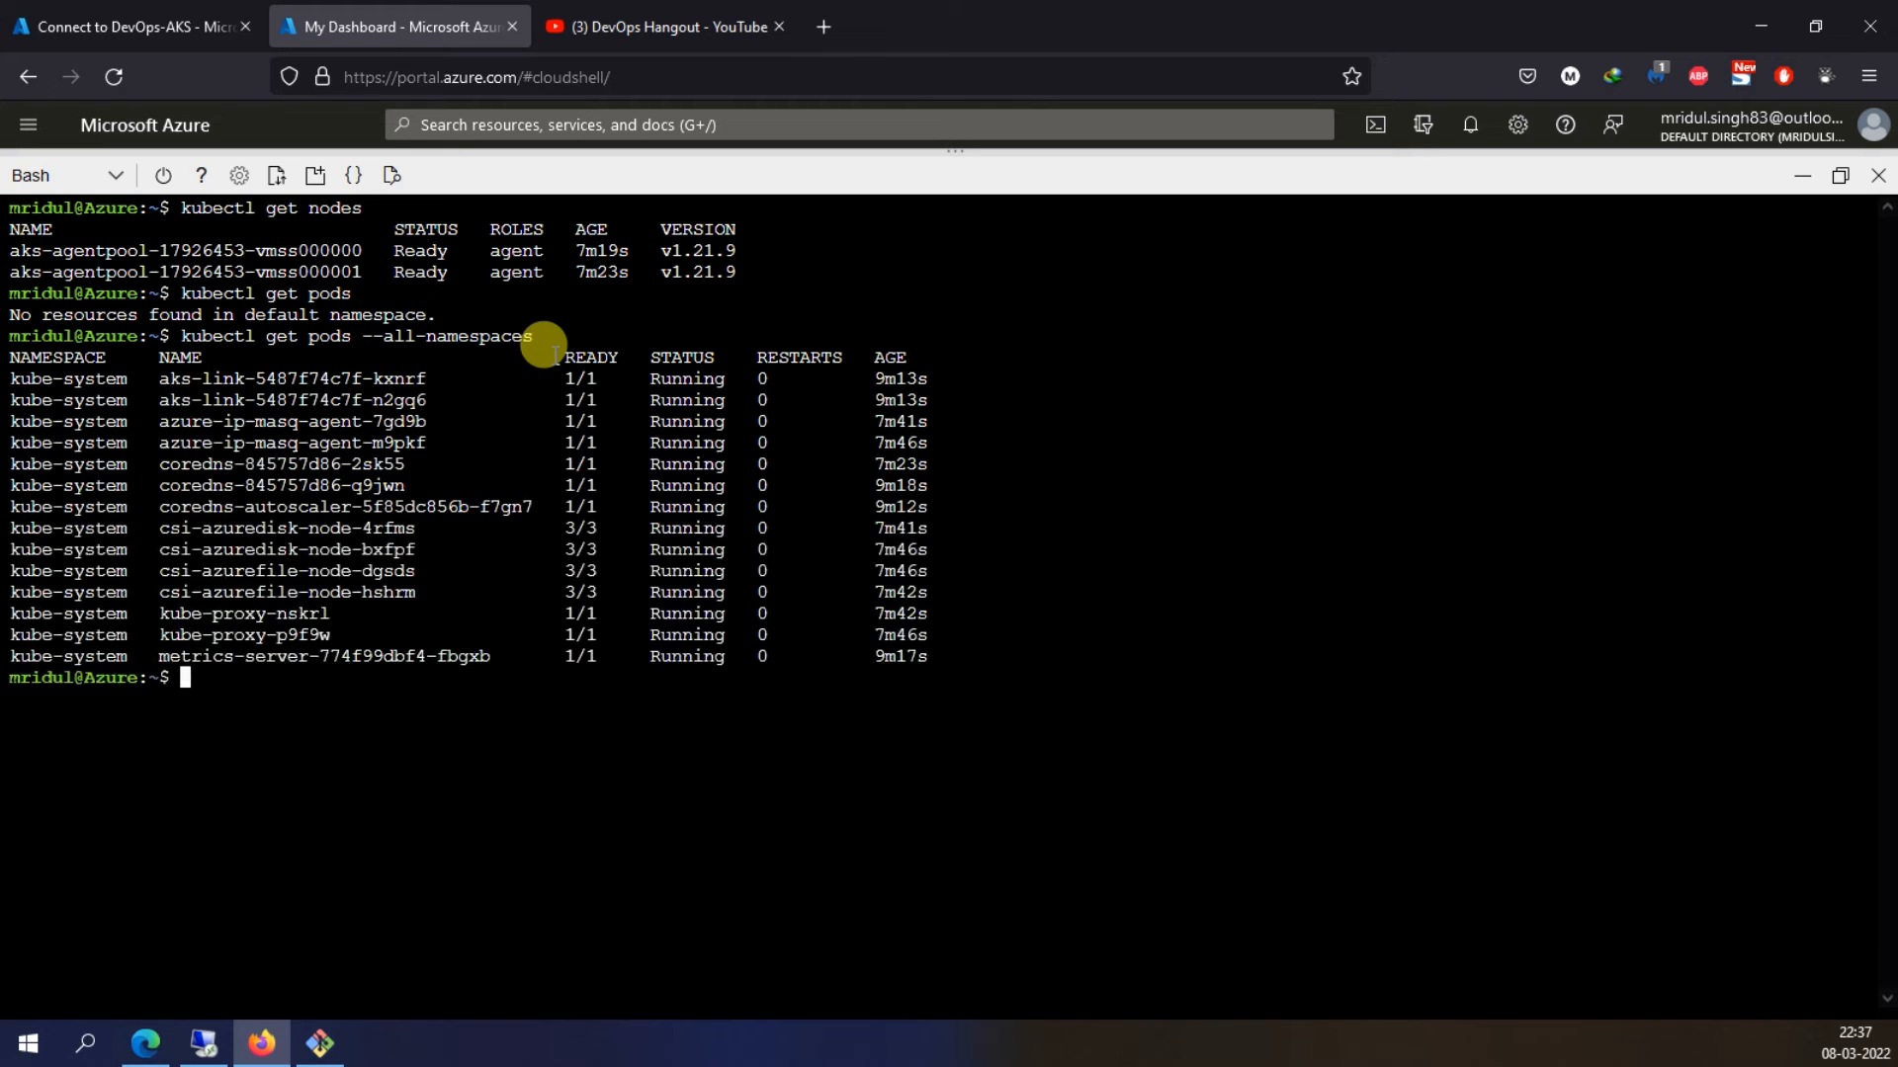
Examine the kube-system namespace and its kube-proxy, csi-azurefile, coredns and aks-link pods in the listing
double_click(87, 421)
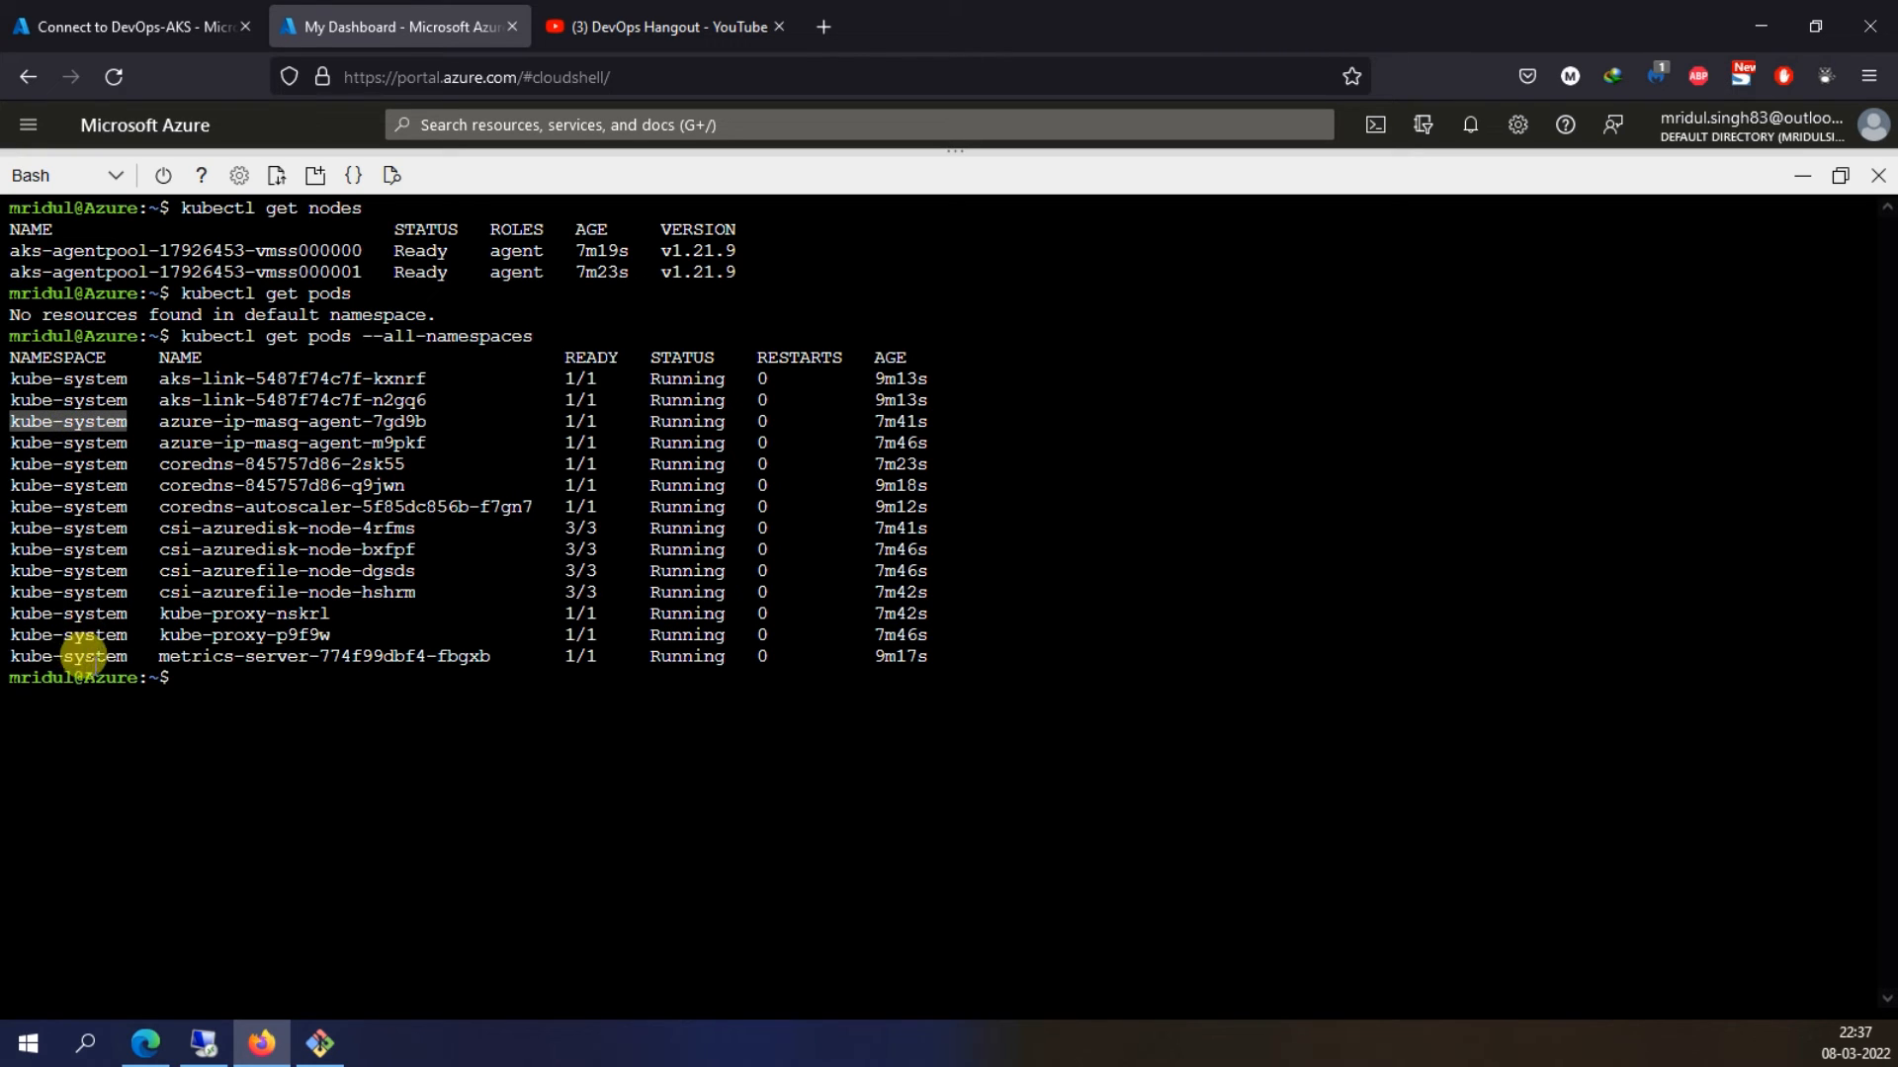
left_click_drag(182, 614, 270, 641)
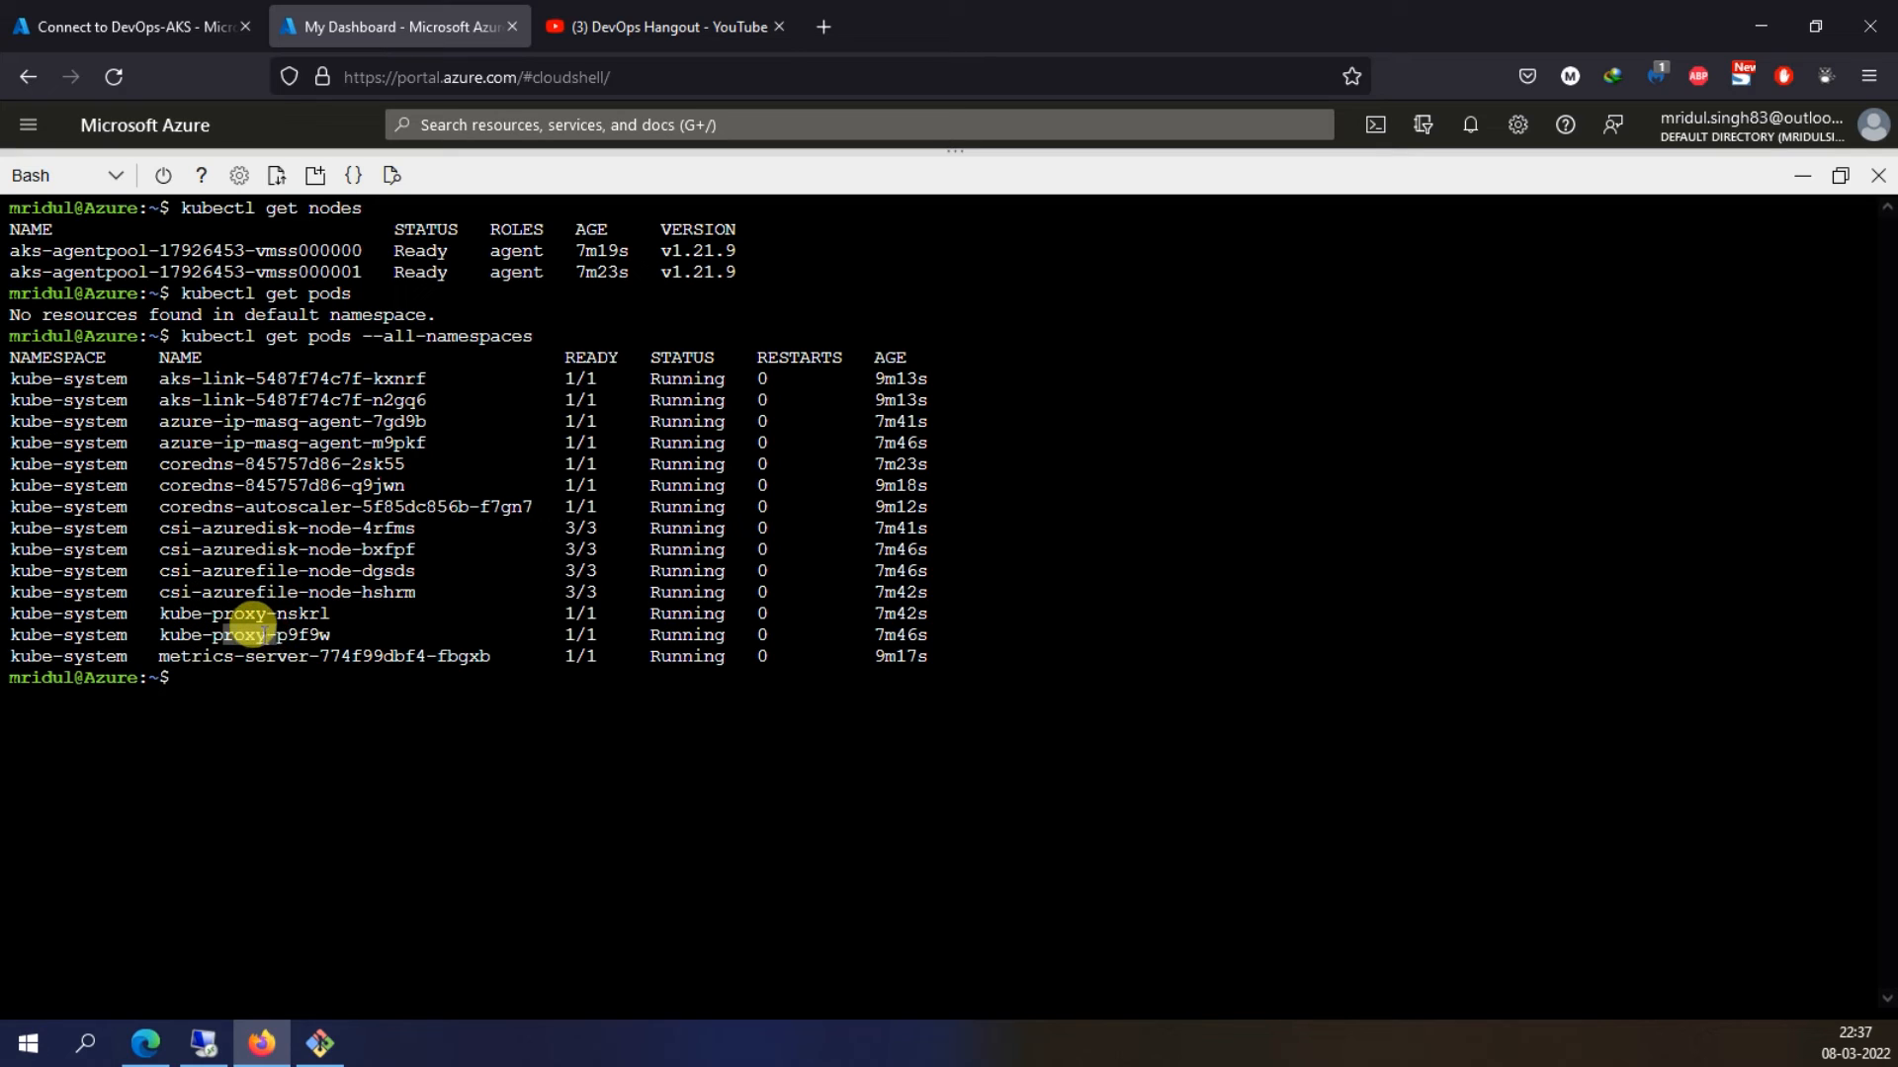
left_click_drag(212, 592, 329, 593)
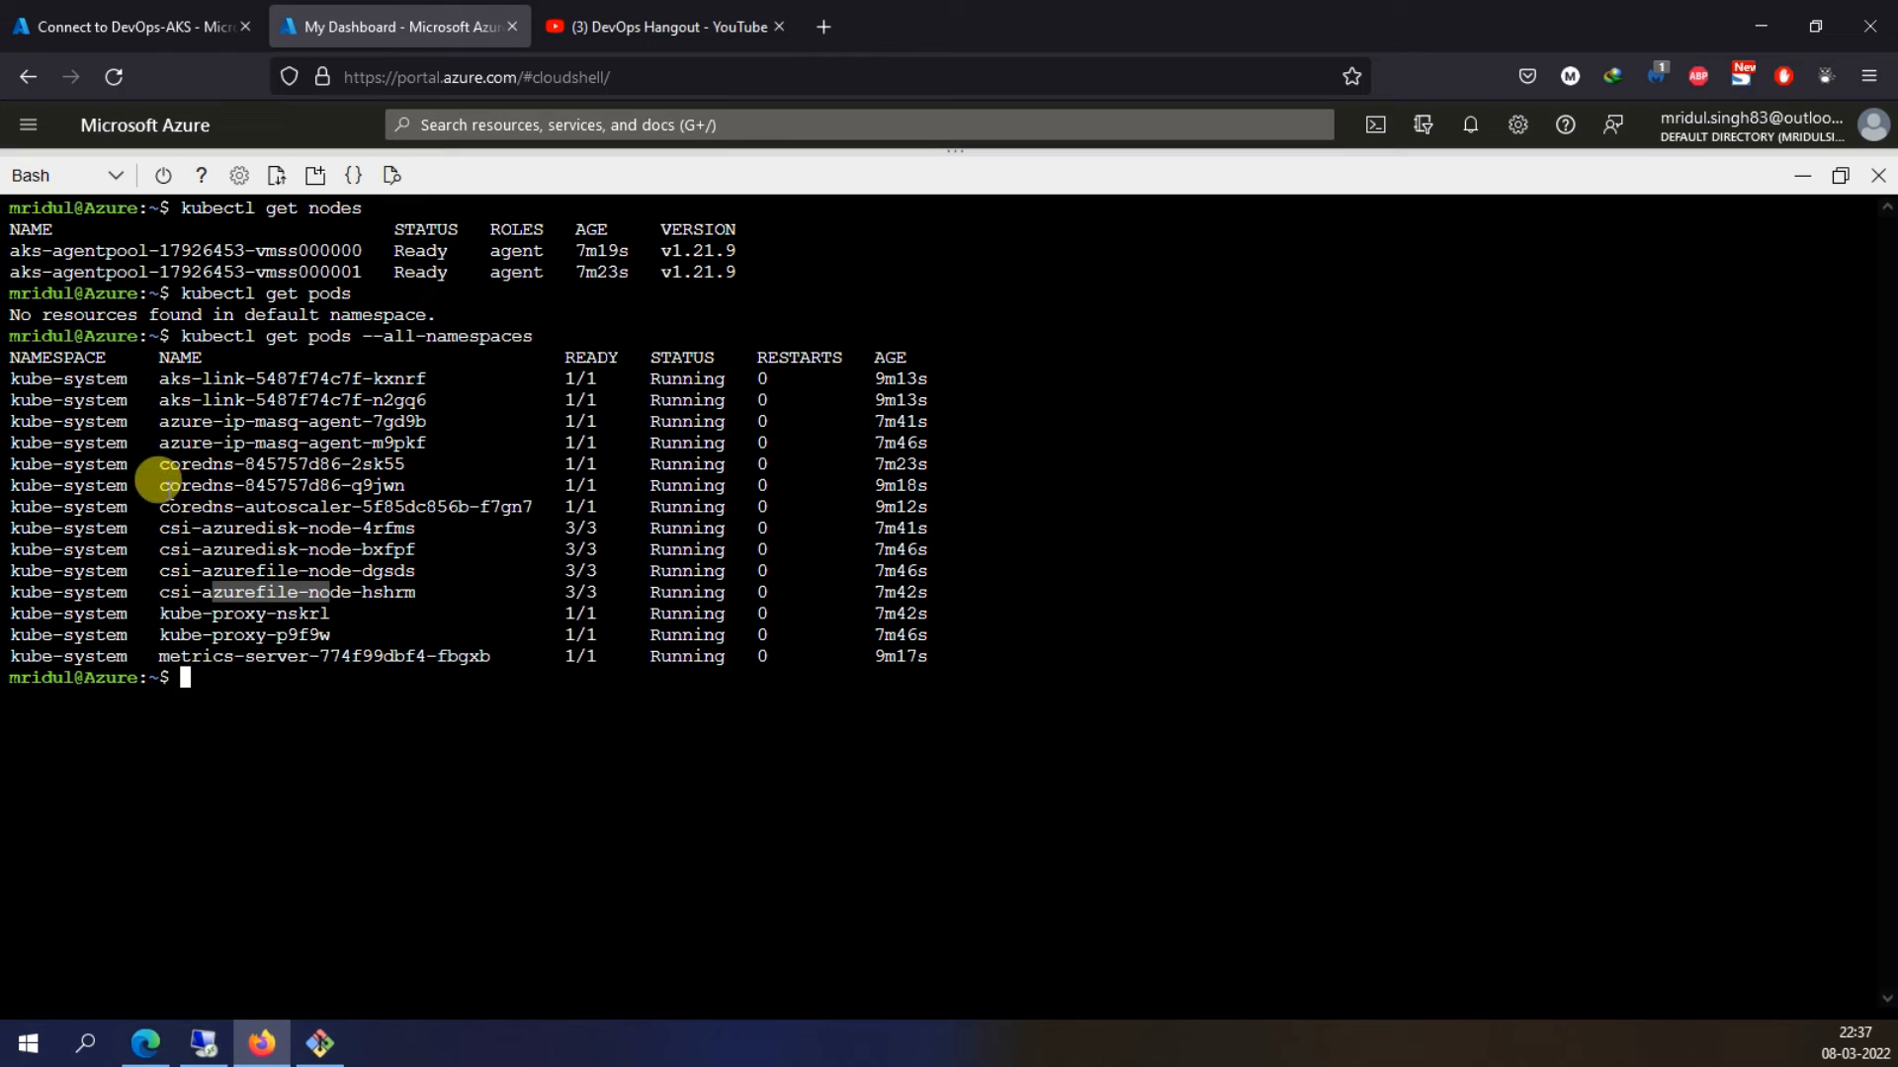
left_click_drag(171, 487, 217, 490)
left_click(170, 400)
left_click_drag(170, 400, 219, 400)
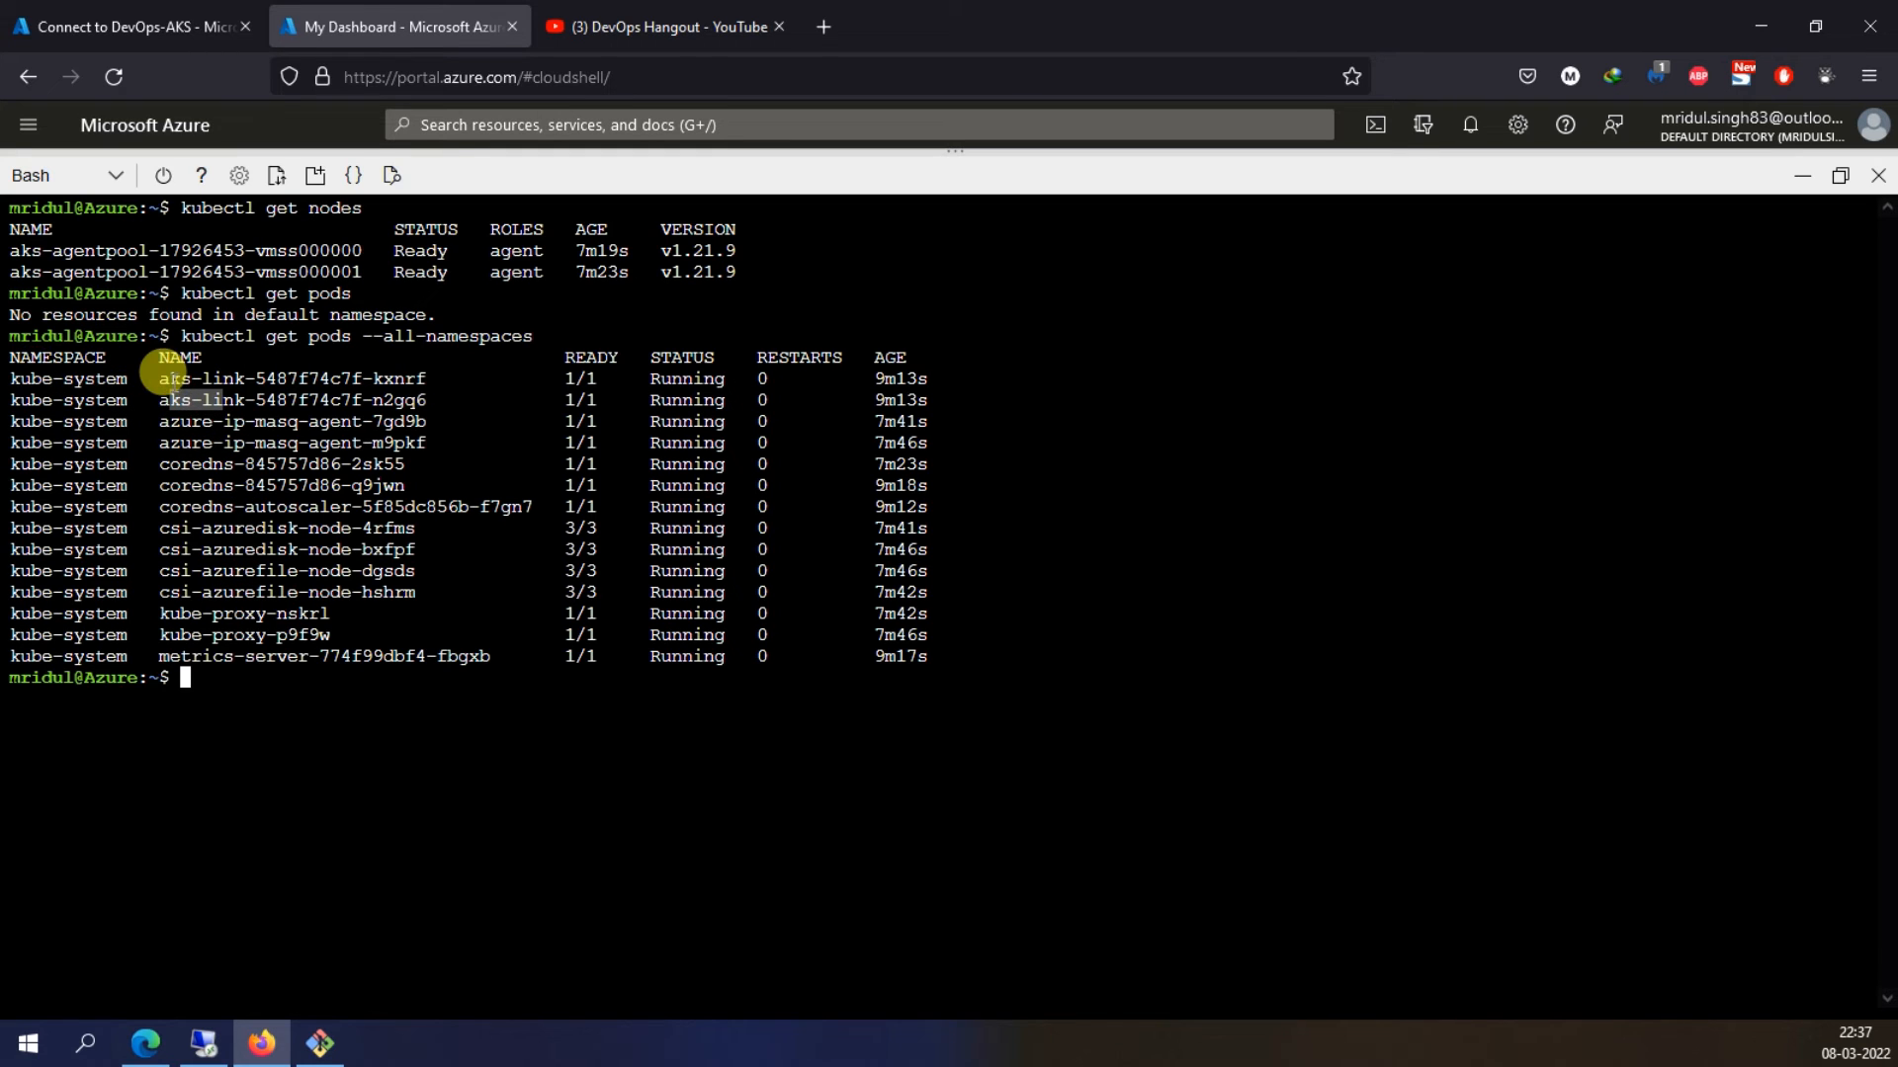
left_click_drag(163, 374, 422, 674)
left_click(641, 451)
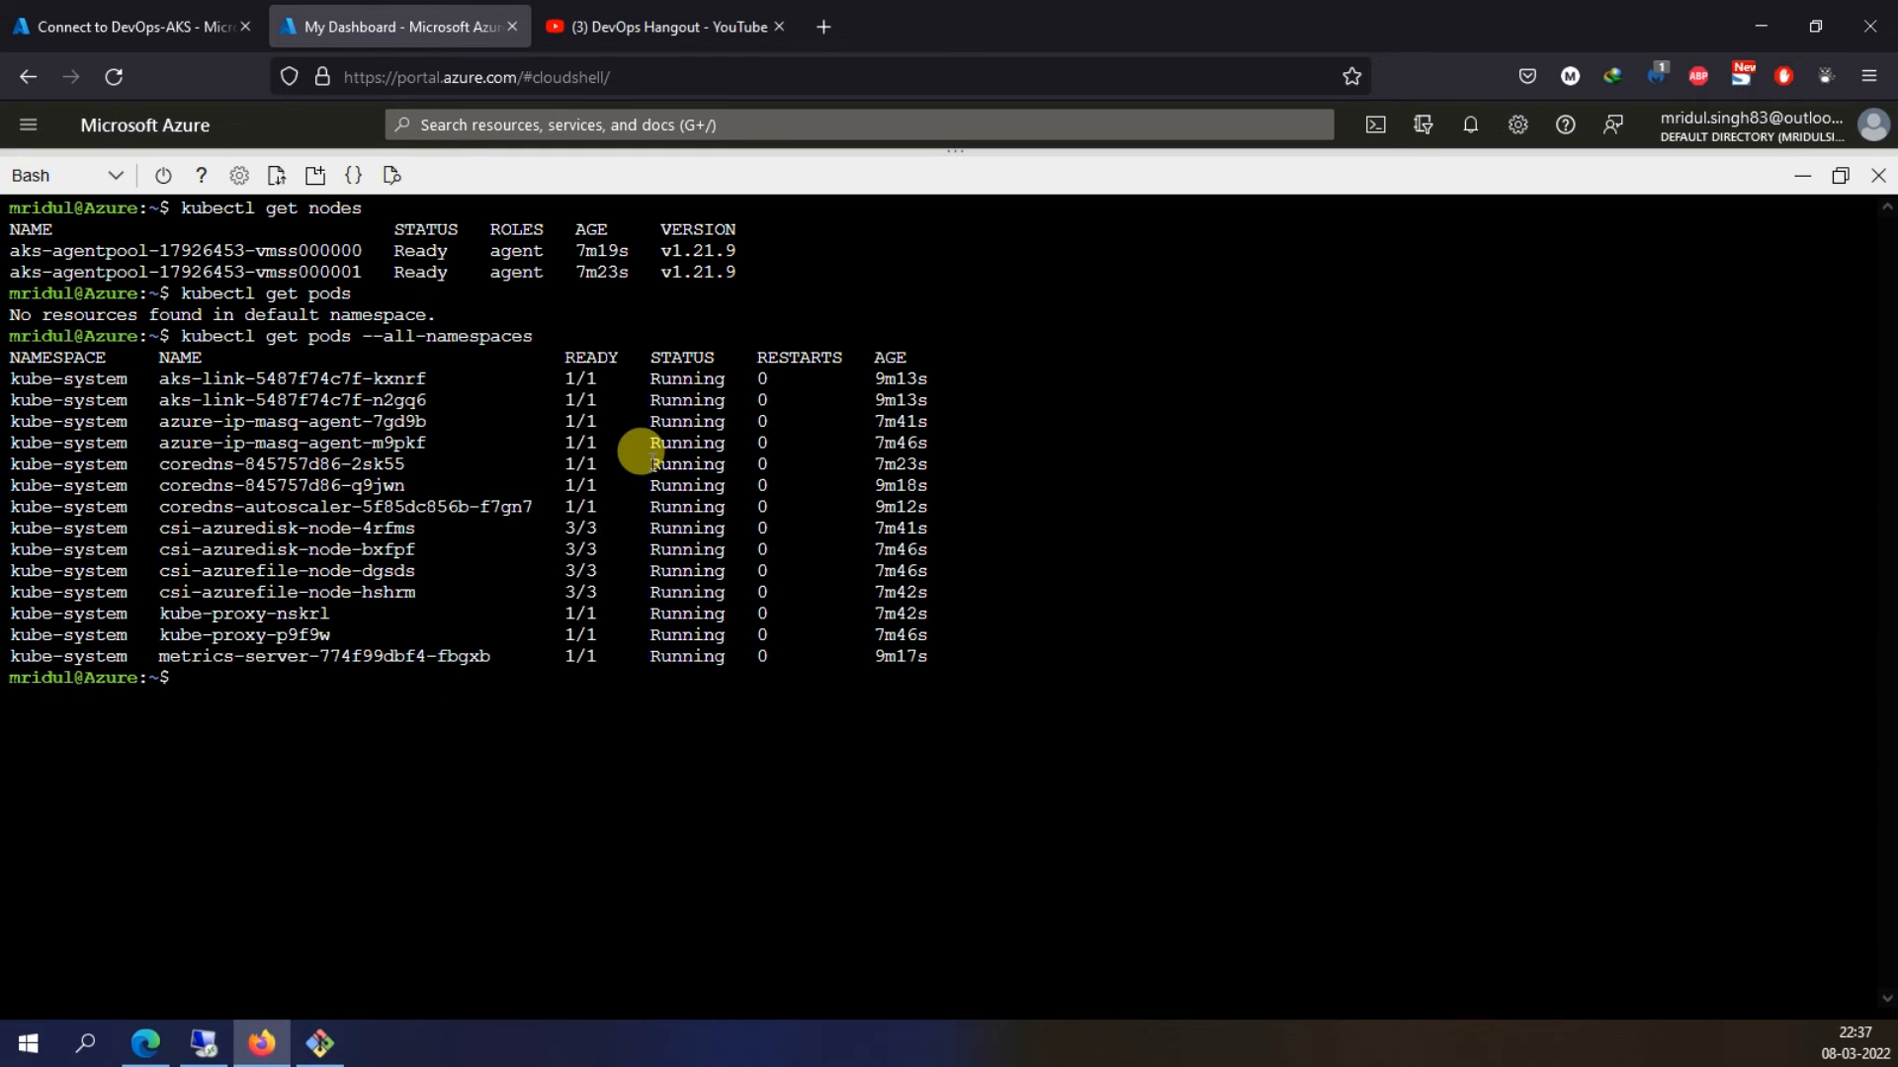
Clear the terminal and try to list the nodes in detail with "kubectl get nodes -wide"
key("ctrl+l")
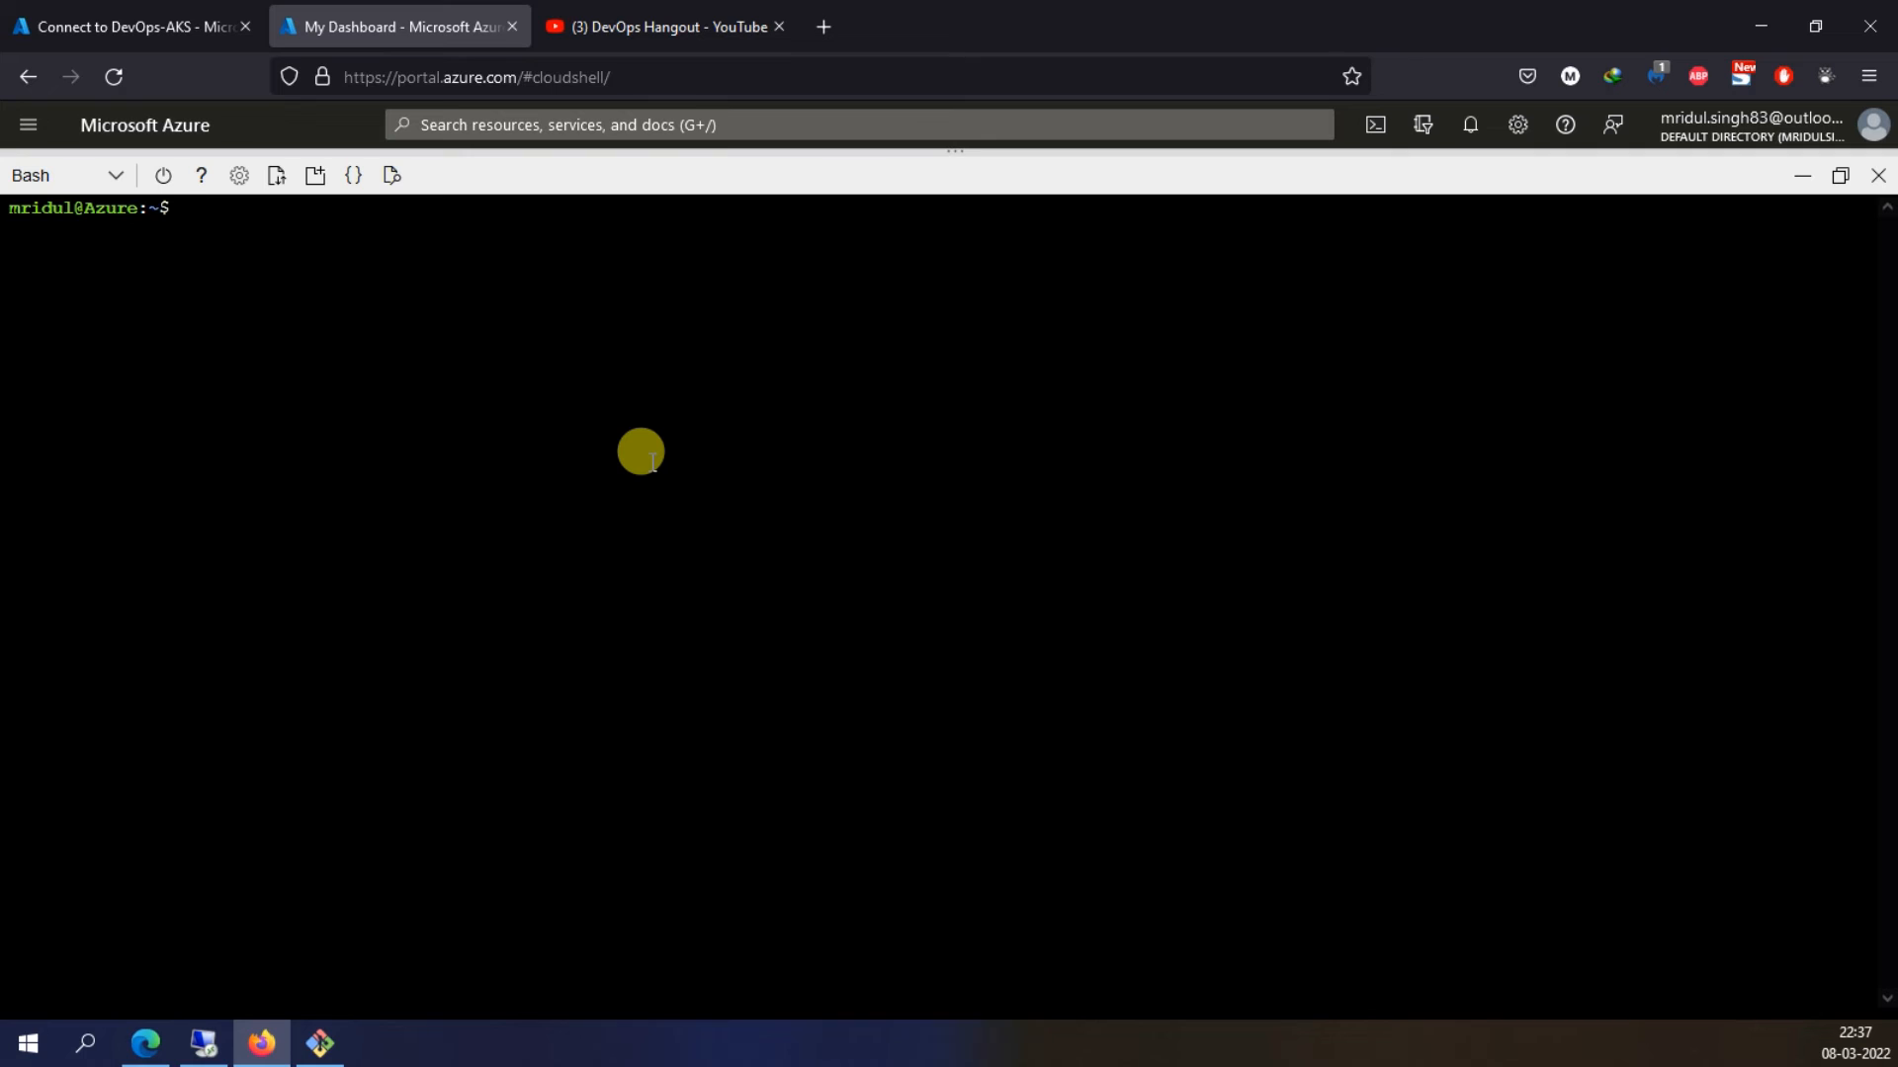
type("kubectl get pods")
key("Up")
type("--")
type("wid")
type("e")
key("Return")
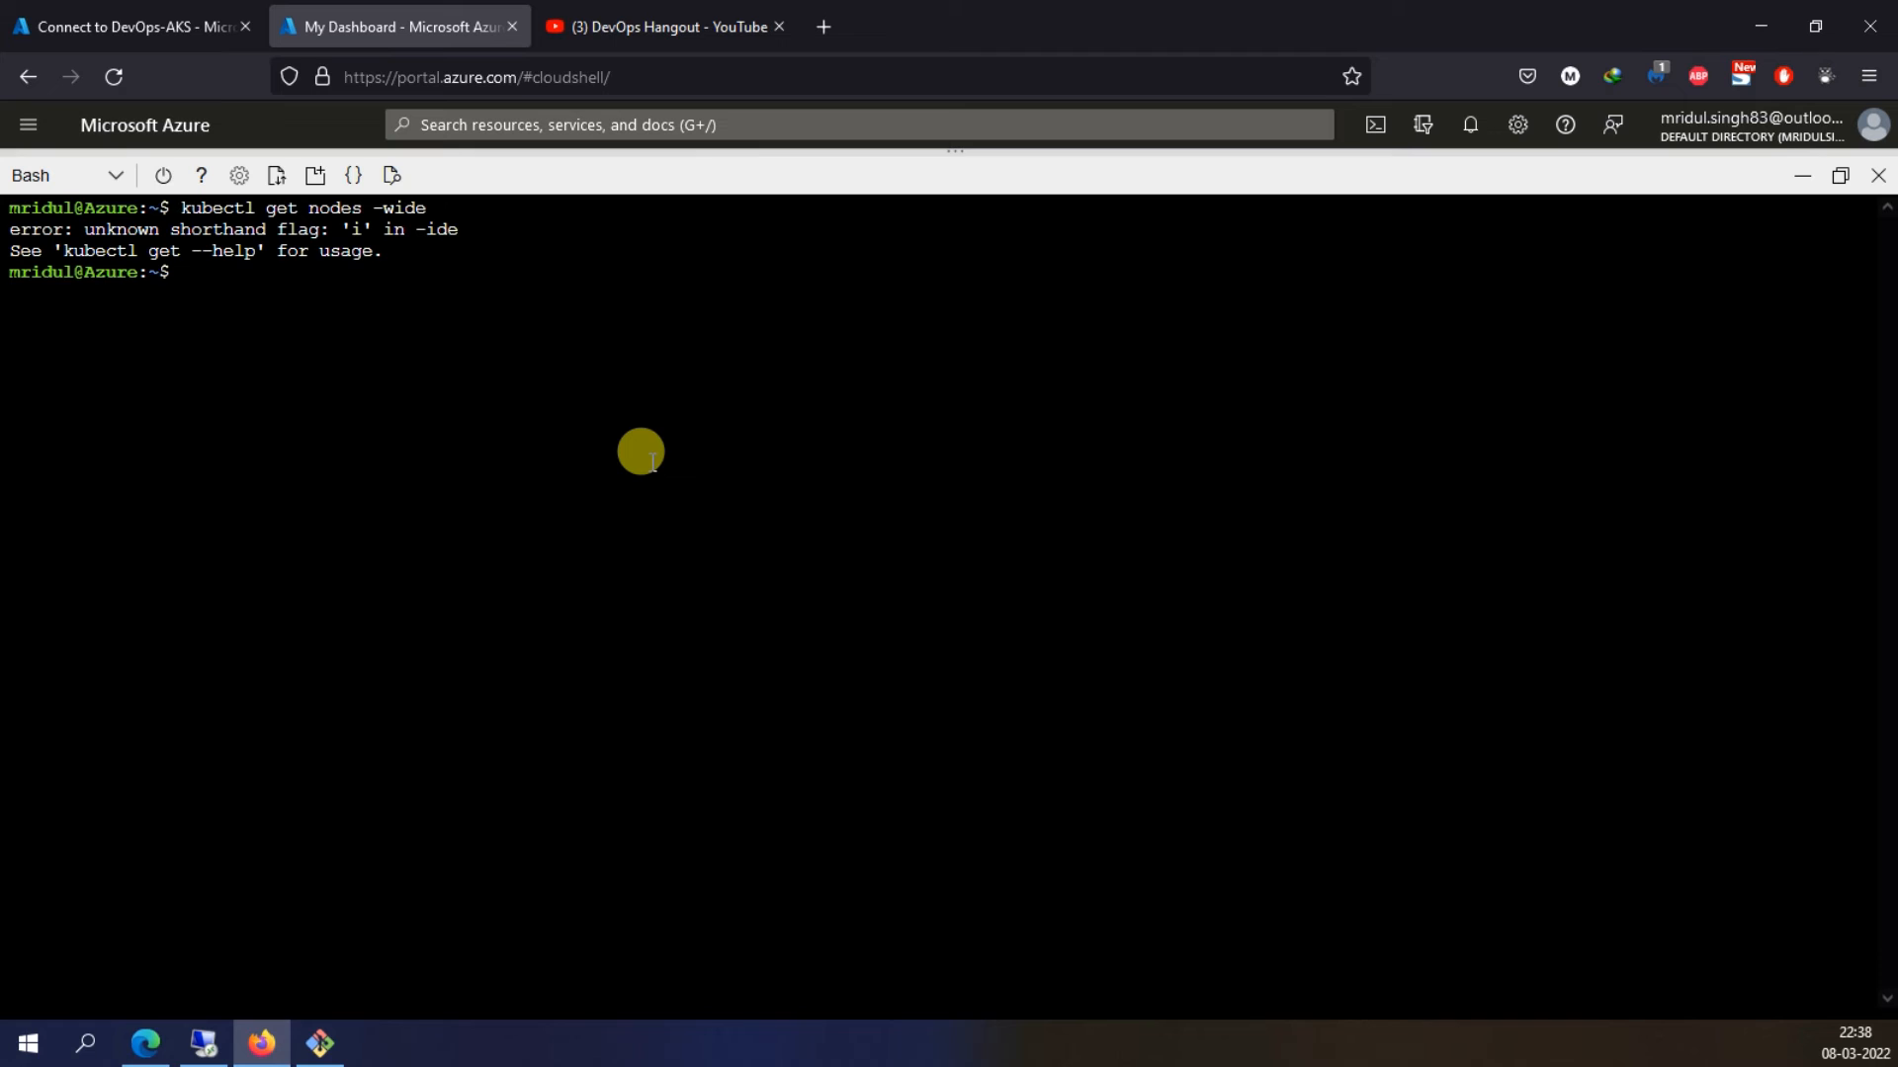
Try to list the nodes in detail with the recalled command changed to "kubectl get nodes --wide"
key("Up")
key("Left")
key("Left")
key("Left")
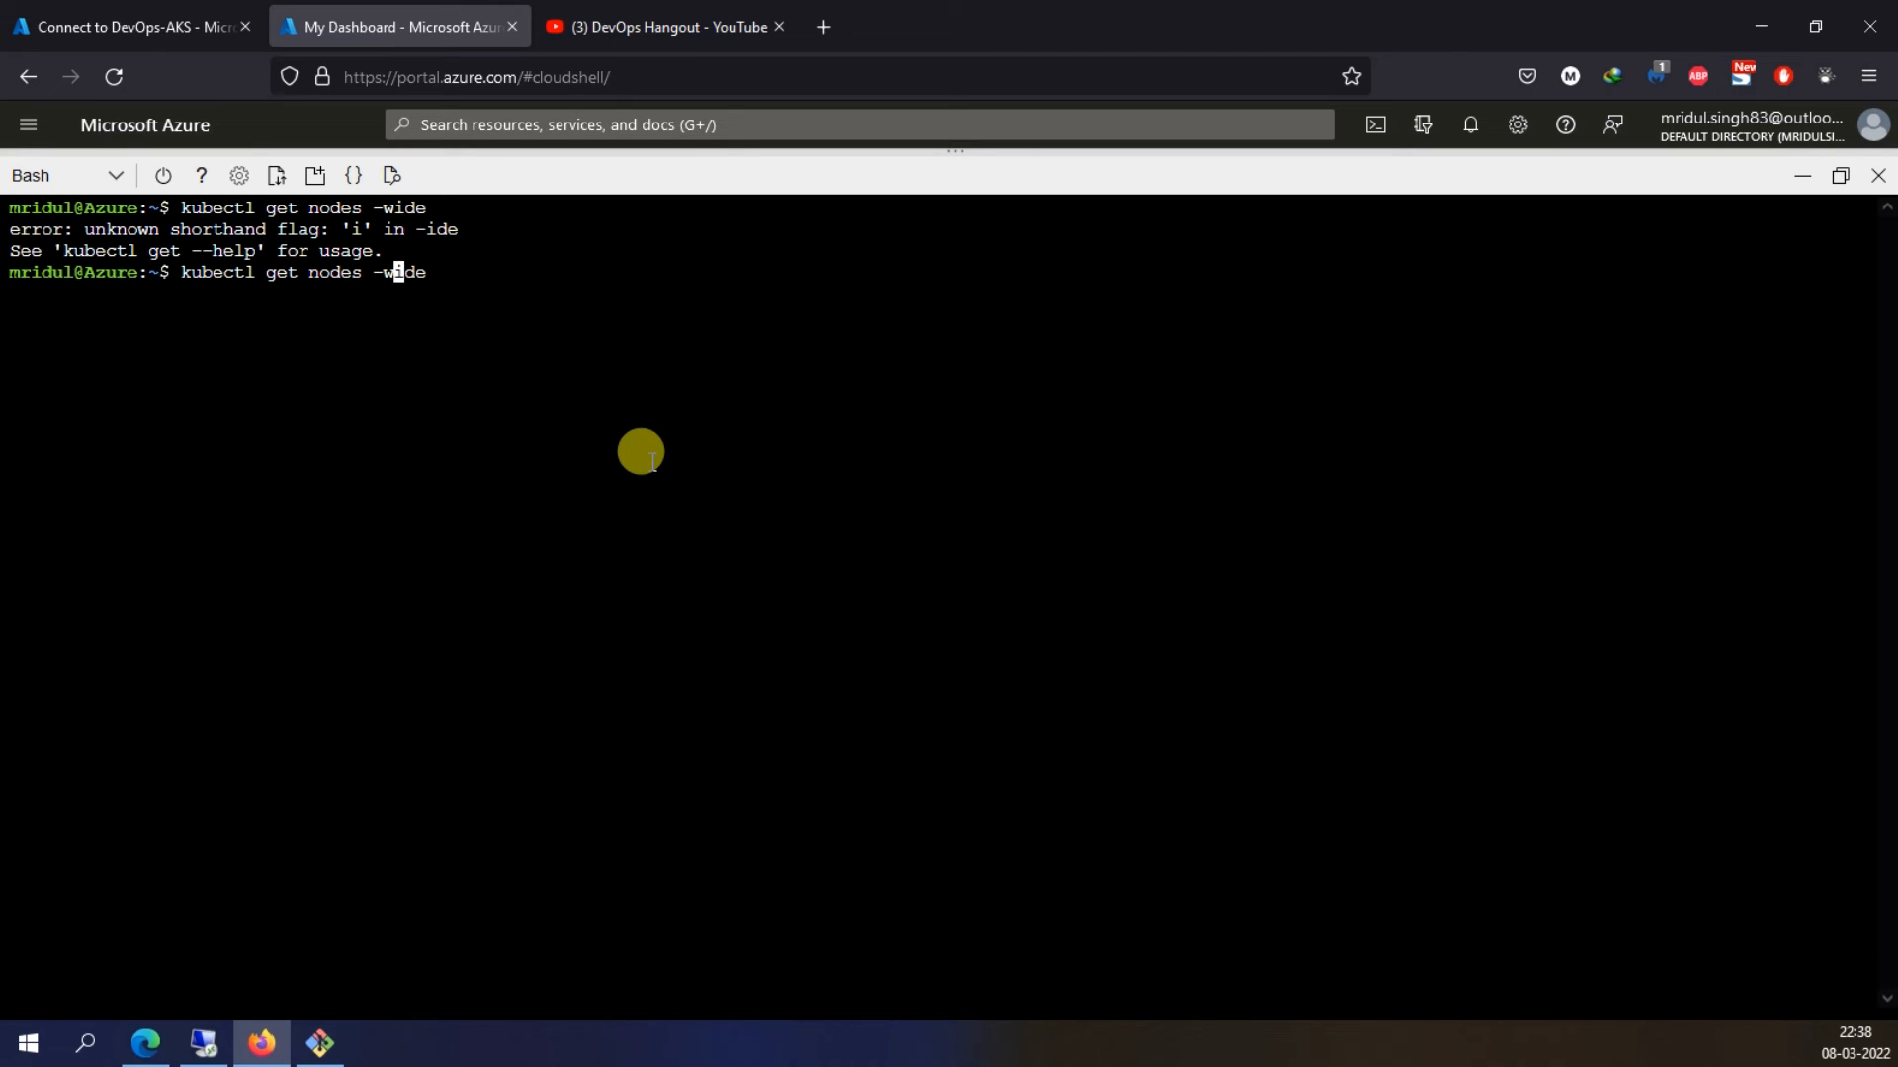
type("-")
key("Return")
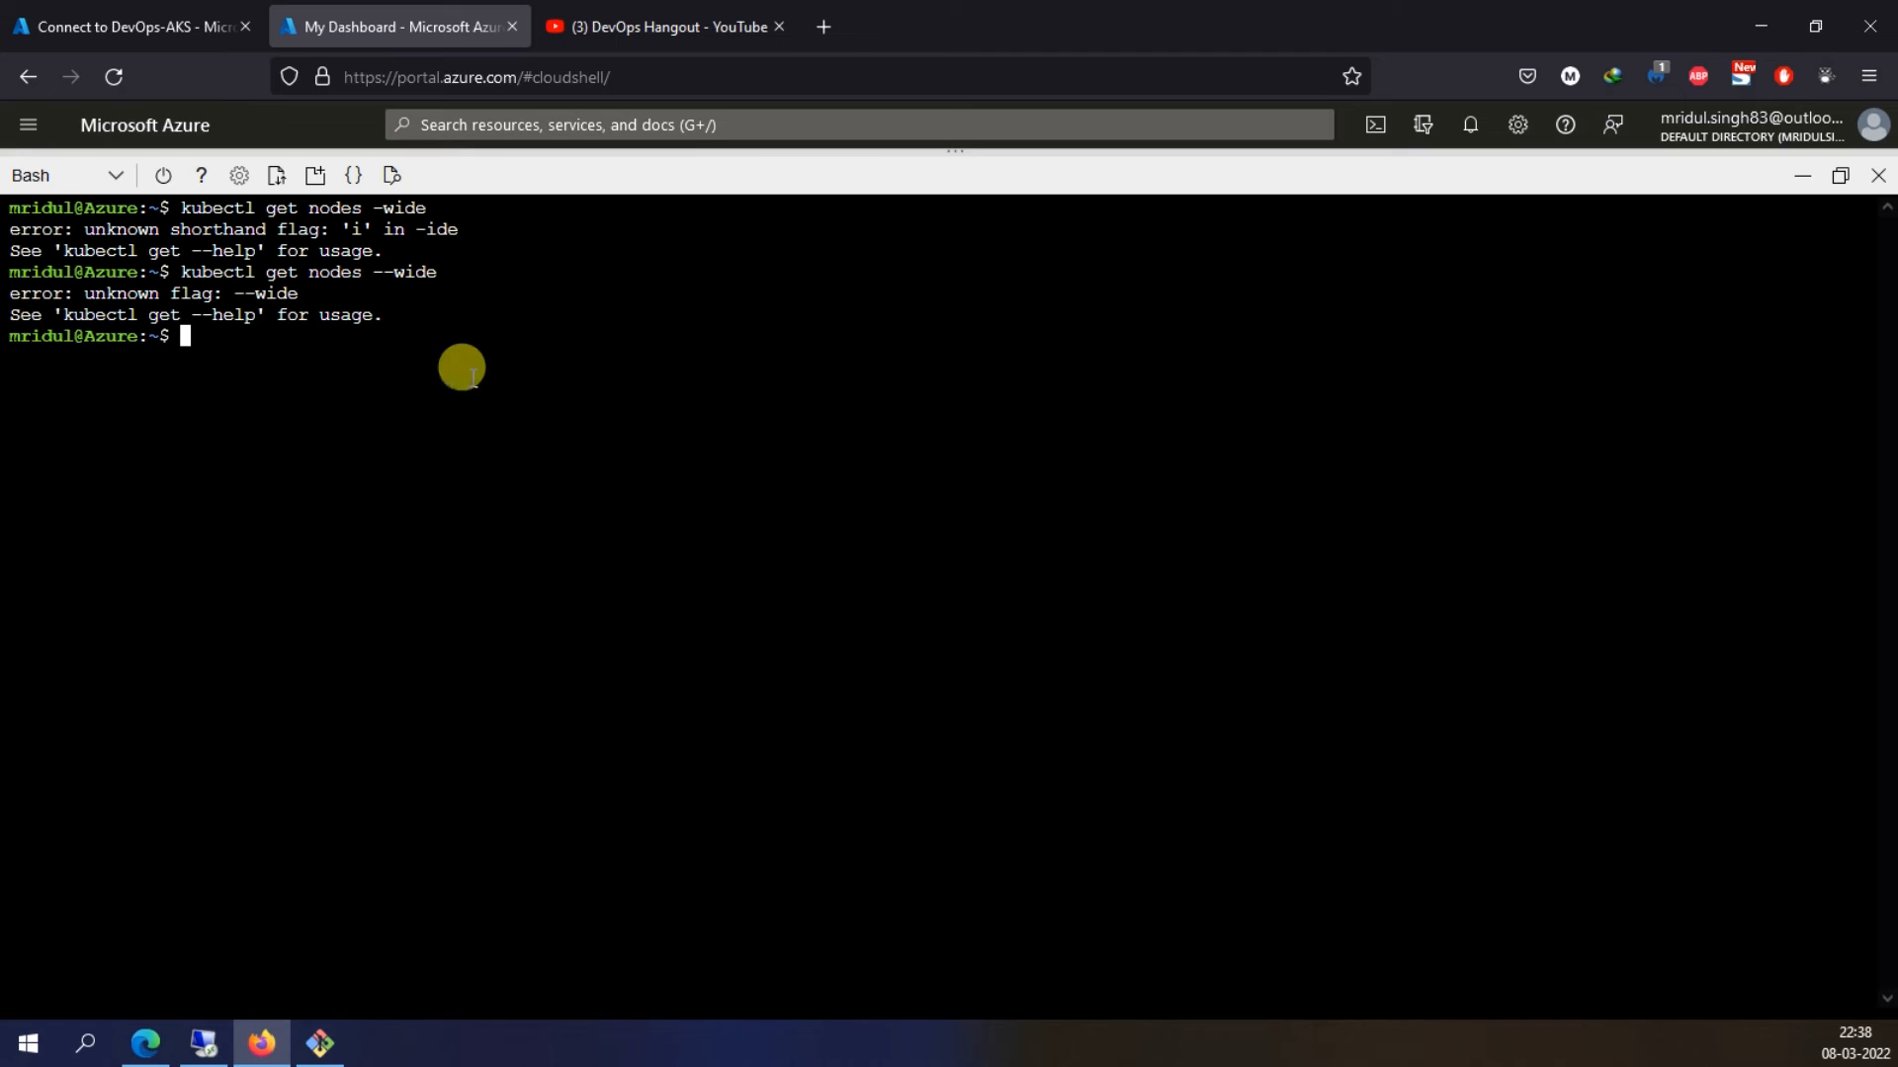
Change the recalled command to "kubectl get nodes -o wide" and run it for detailed node information
key("Up")
key("Left")
key("Left")
key("Left")
key("Left")
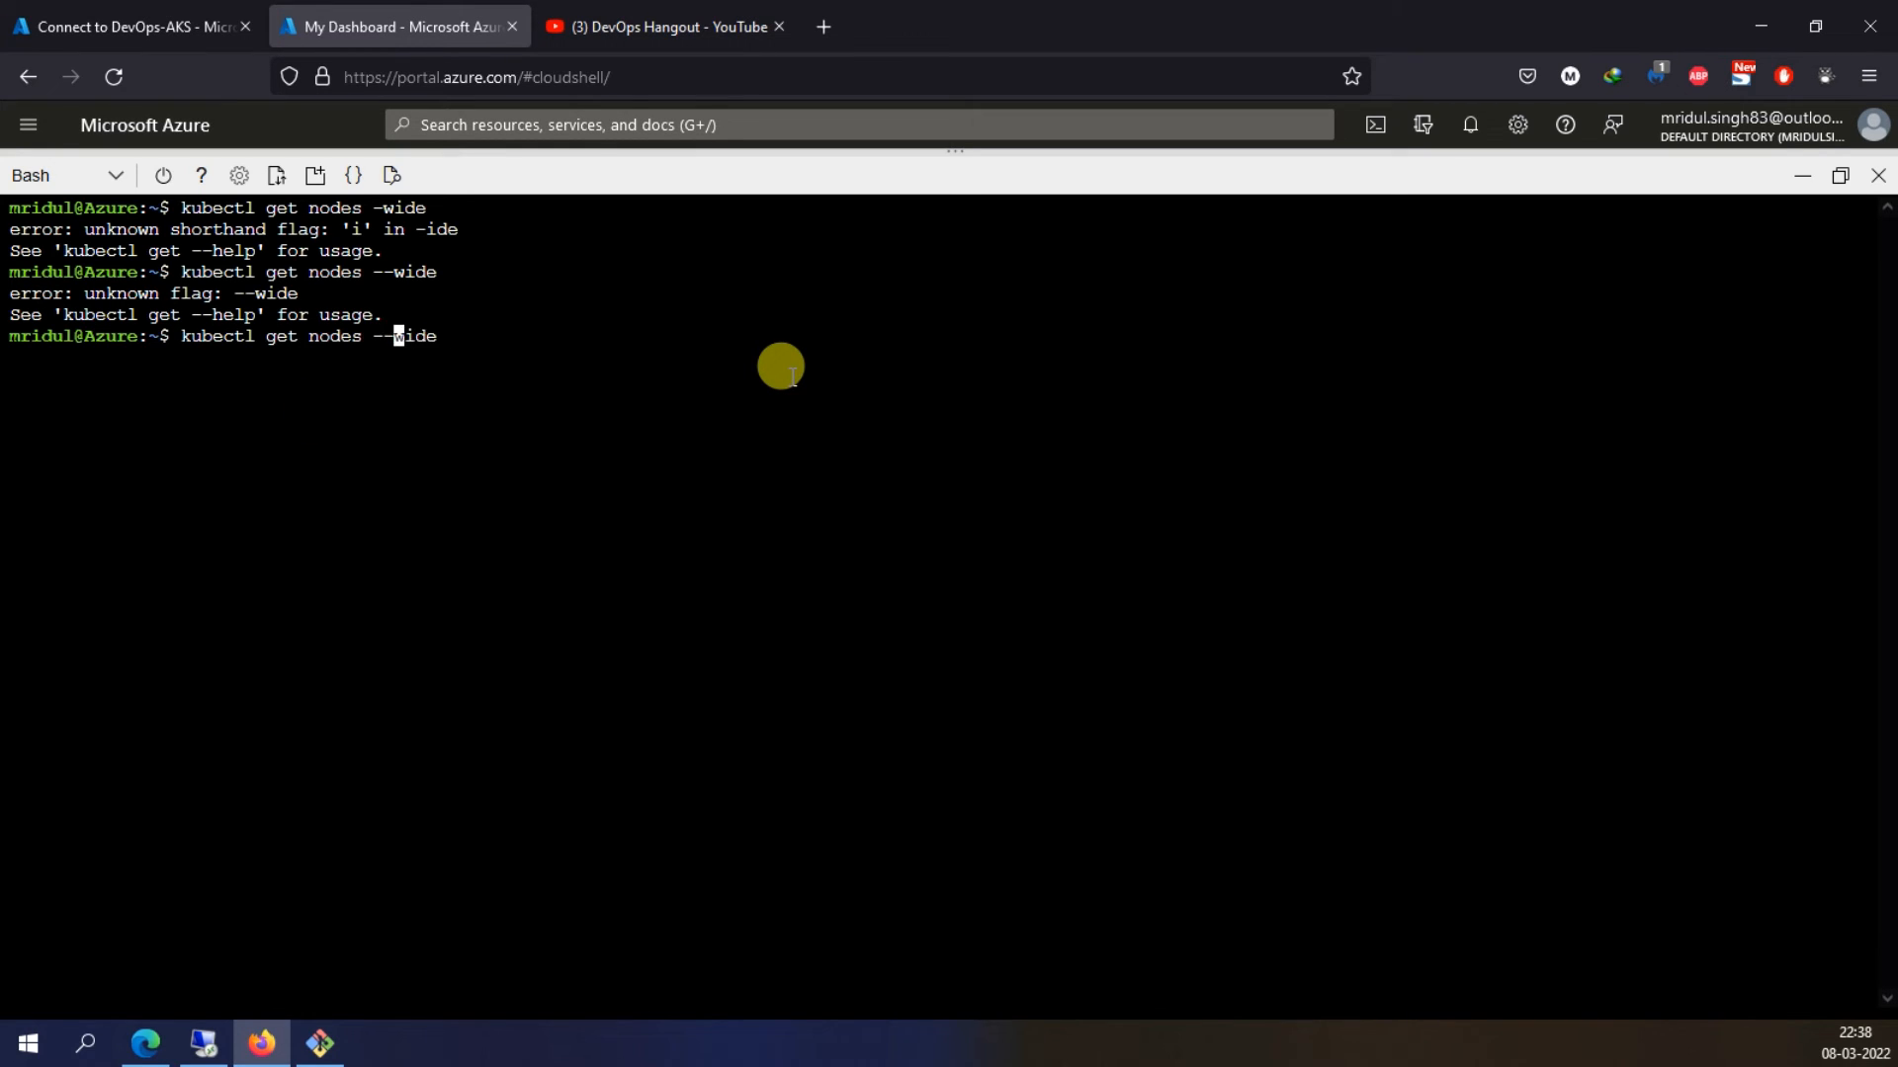
key("BackSpace")
type("-")
key("BackSpace")
key("BackSpace")
type("0")
key("BackSpace")
type("o")
key("Return")
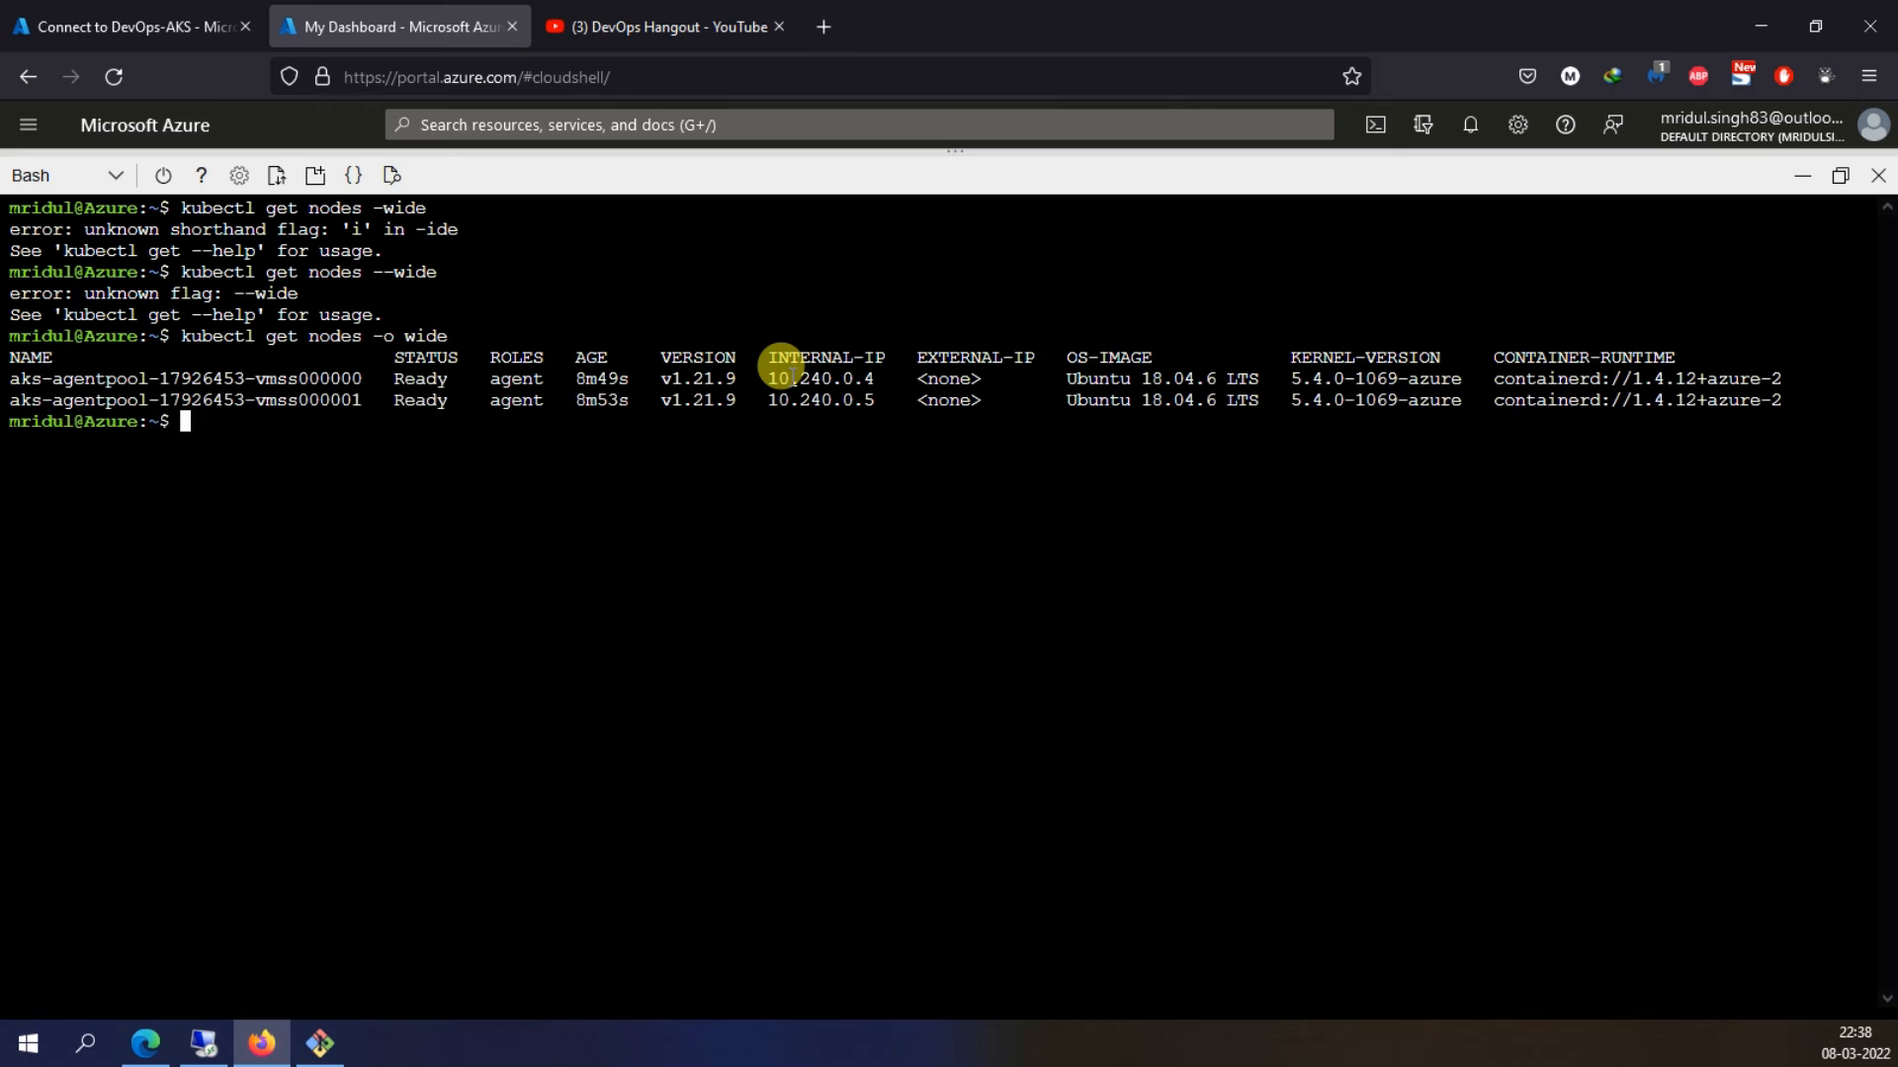
Examine the -o option and the nodes' internal IPs, Kubernetes version and OS image in the wide listing
double_click(384, 336)
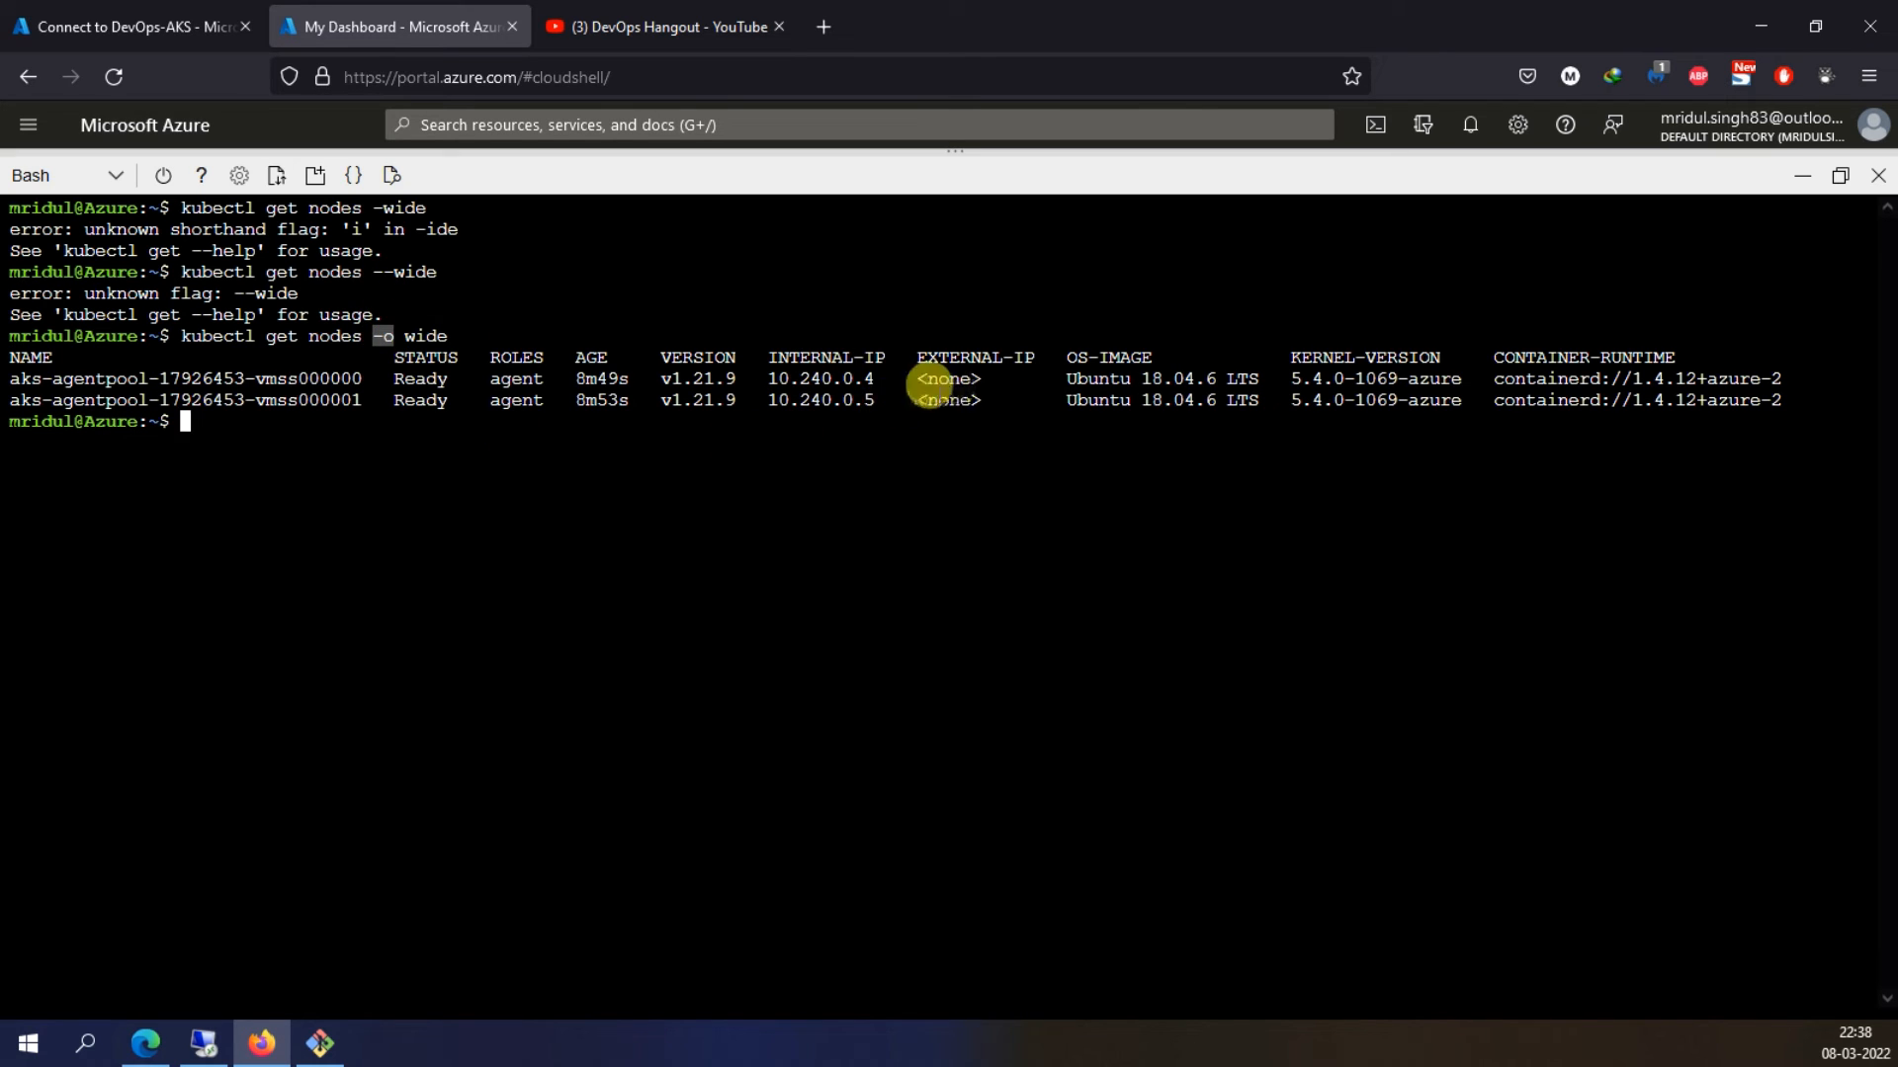
left_click_drag(770, 381, 840, 399)
double_click(697, 400)
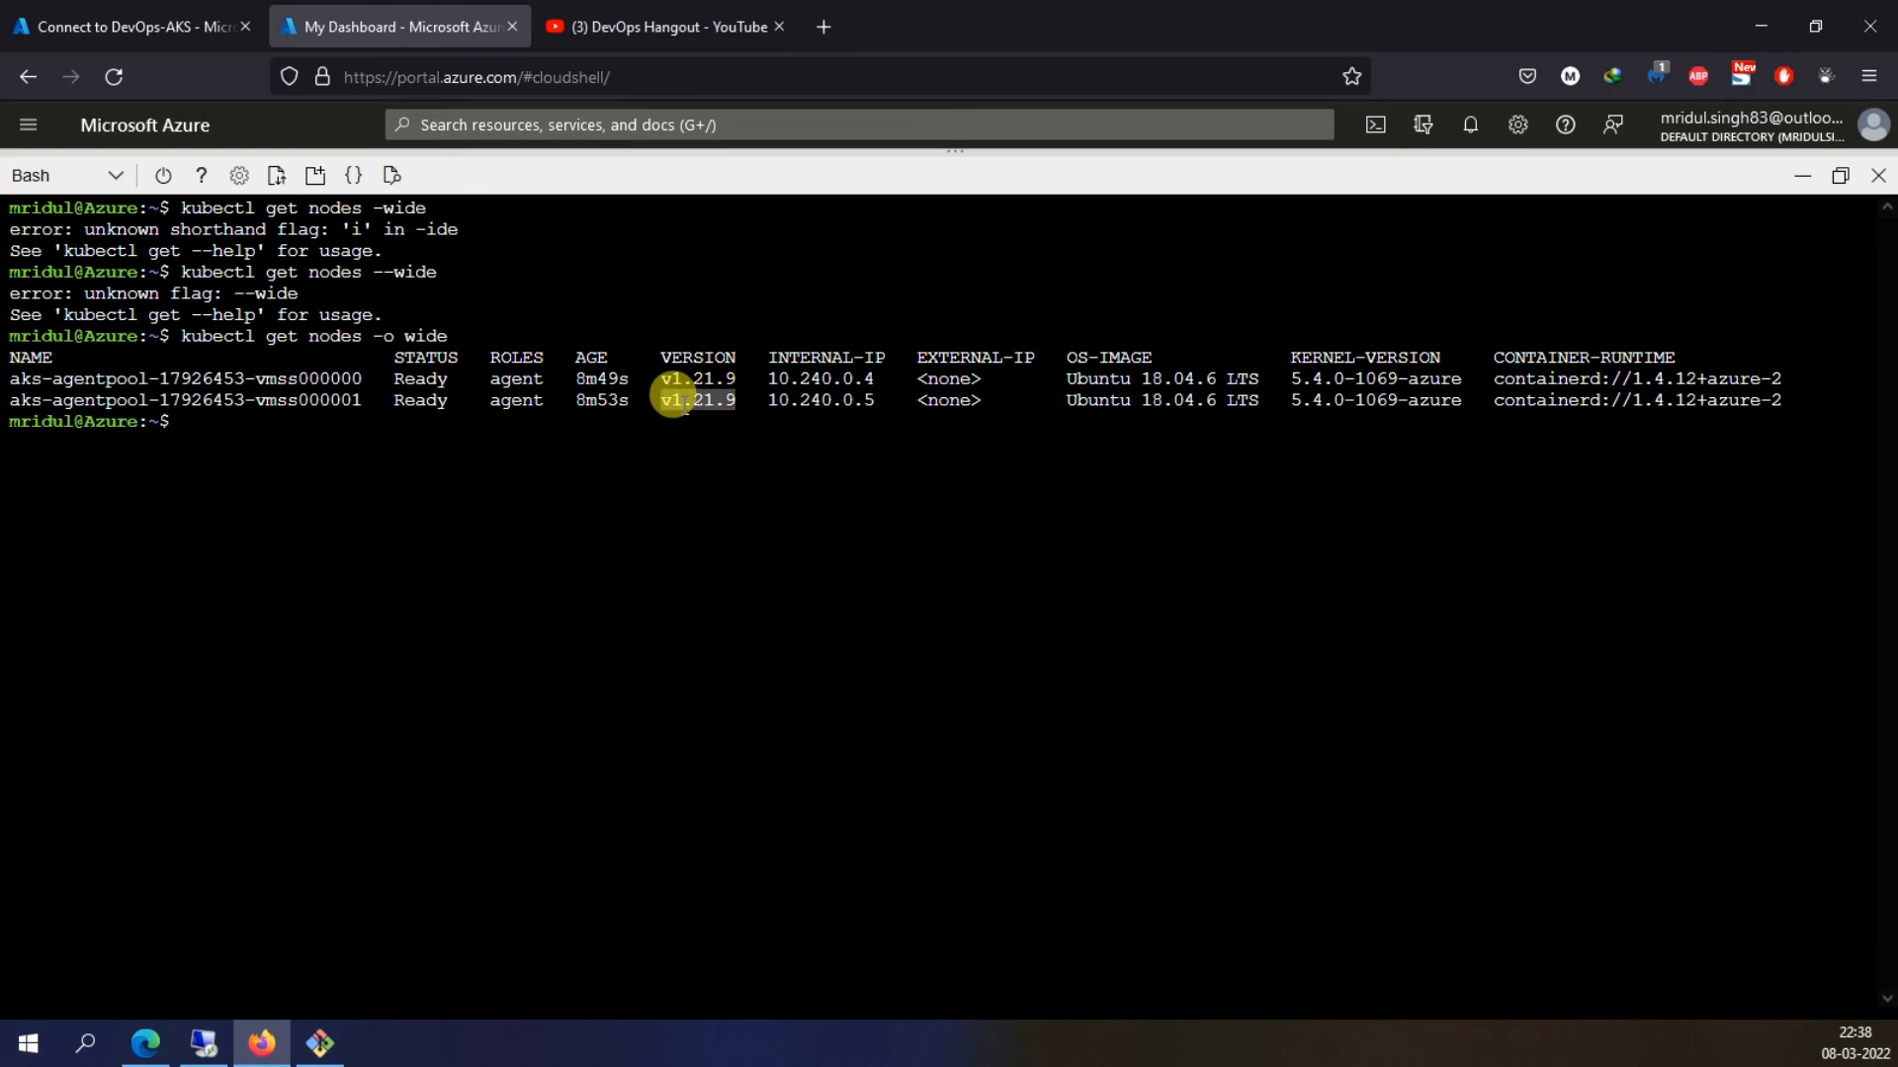
left_click_drag(1076, 373, 1236, 363)
left_click_drag(1077, 401, 1235, 388)
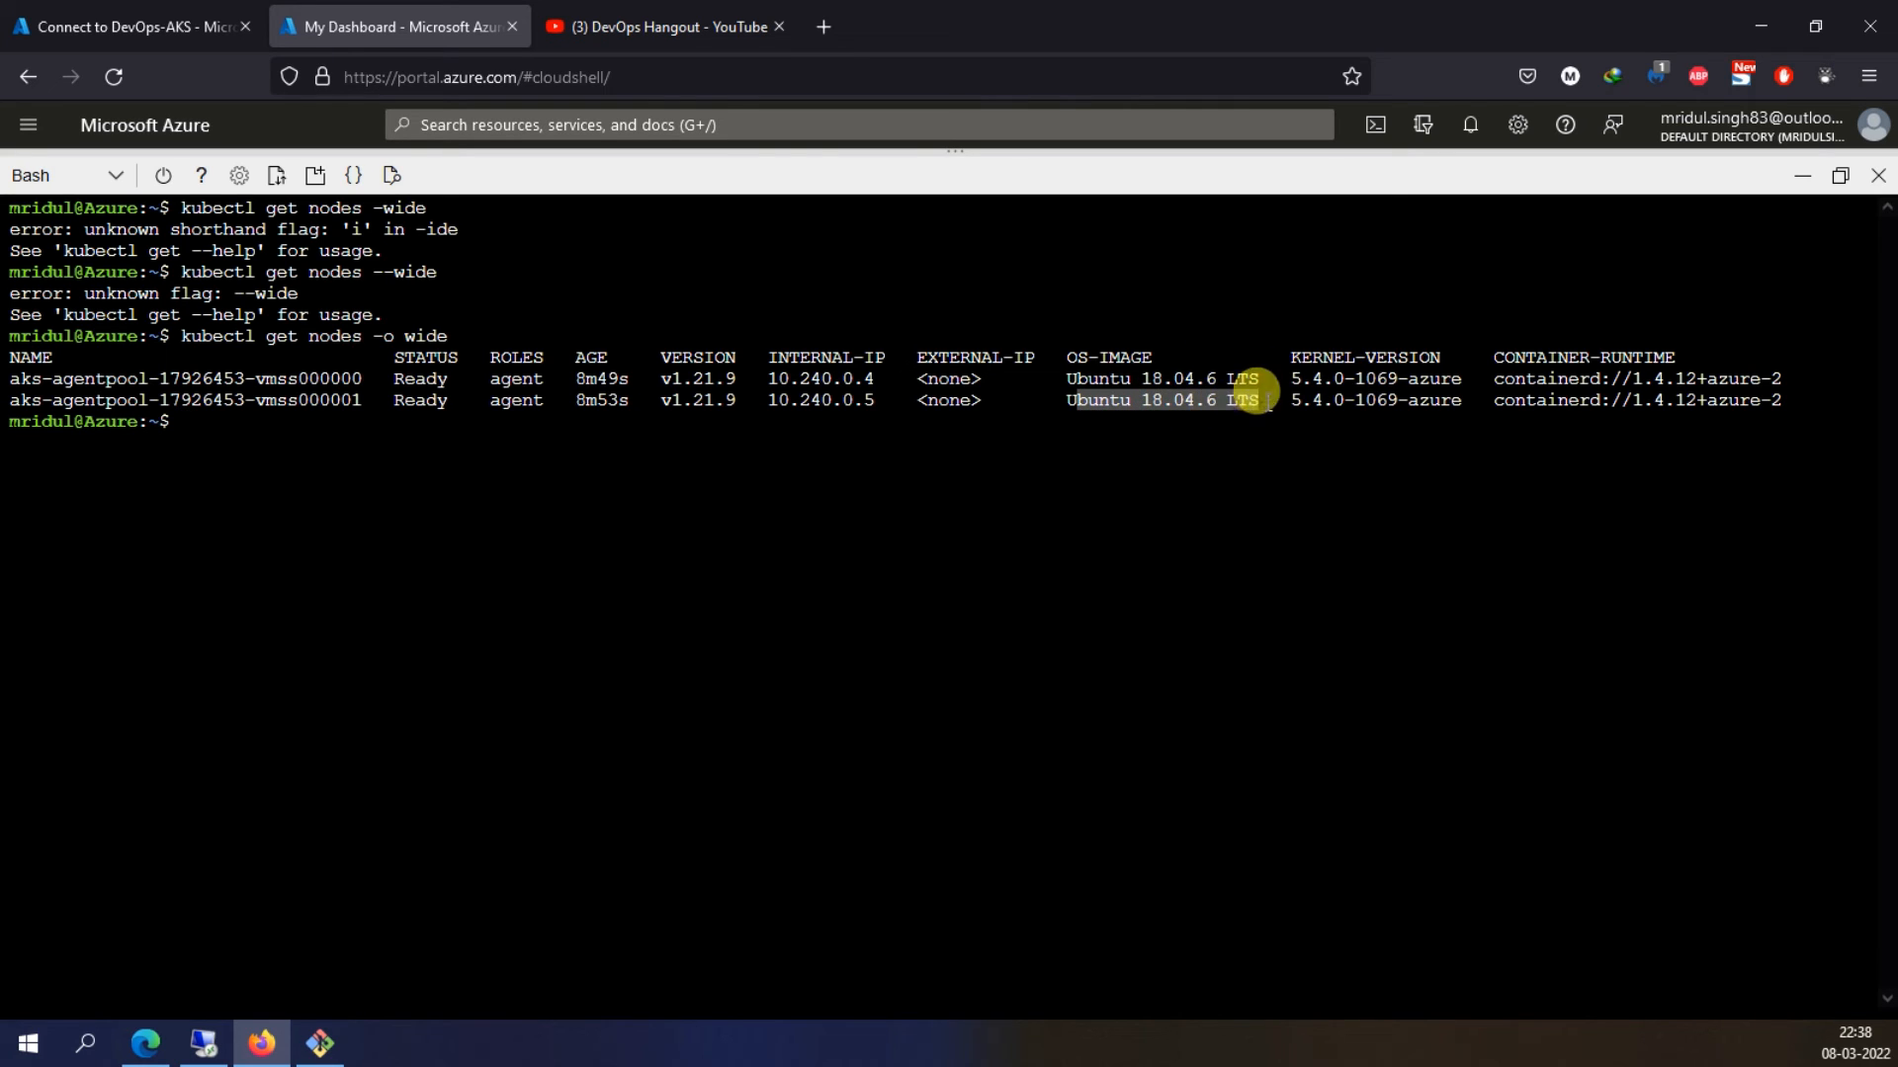
double_click(1245, 400)
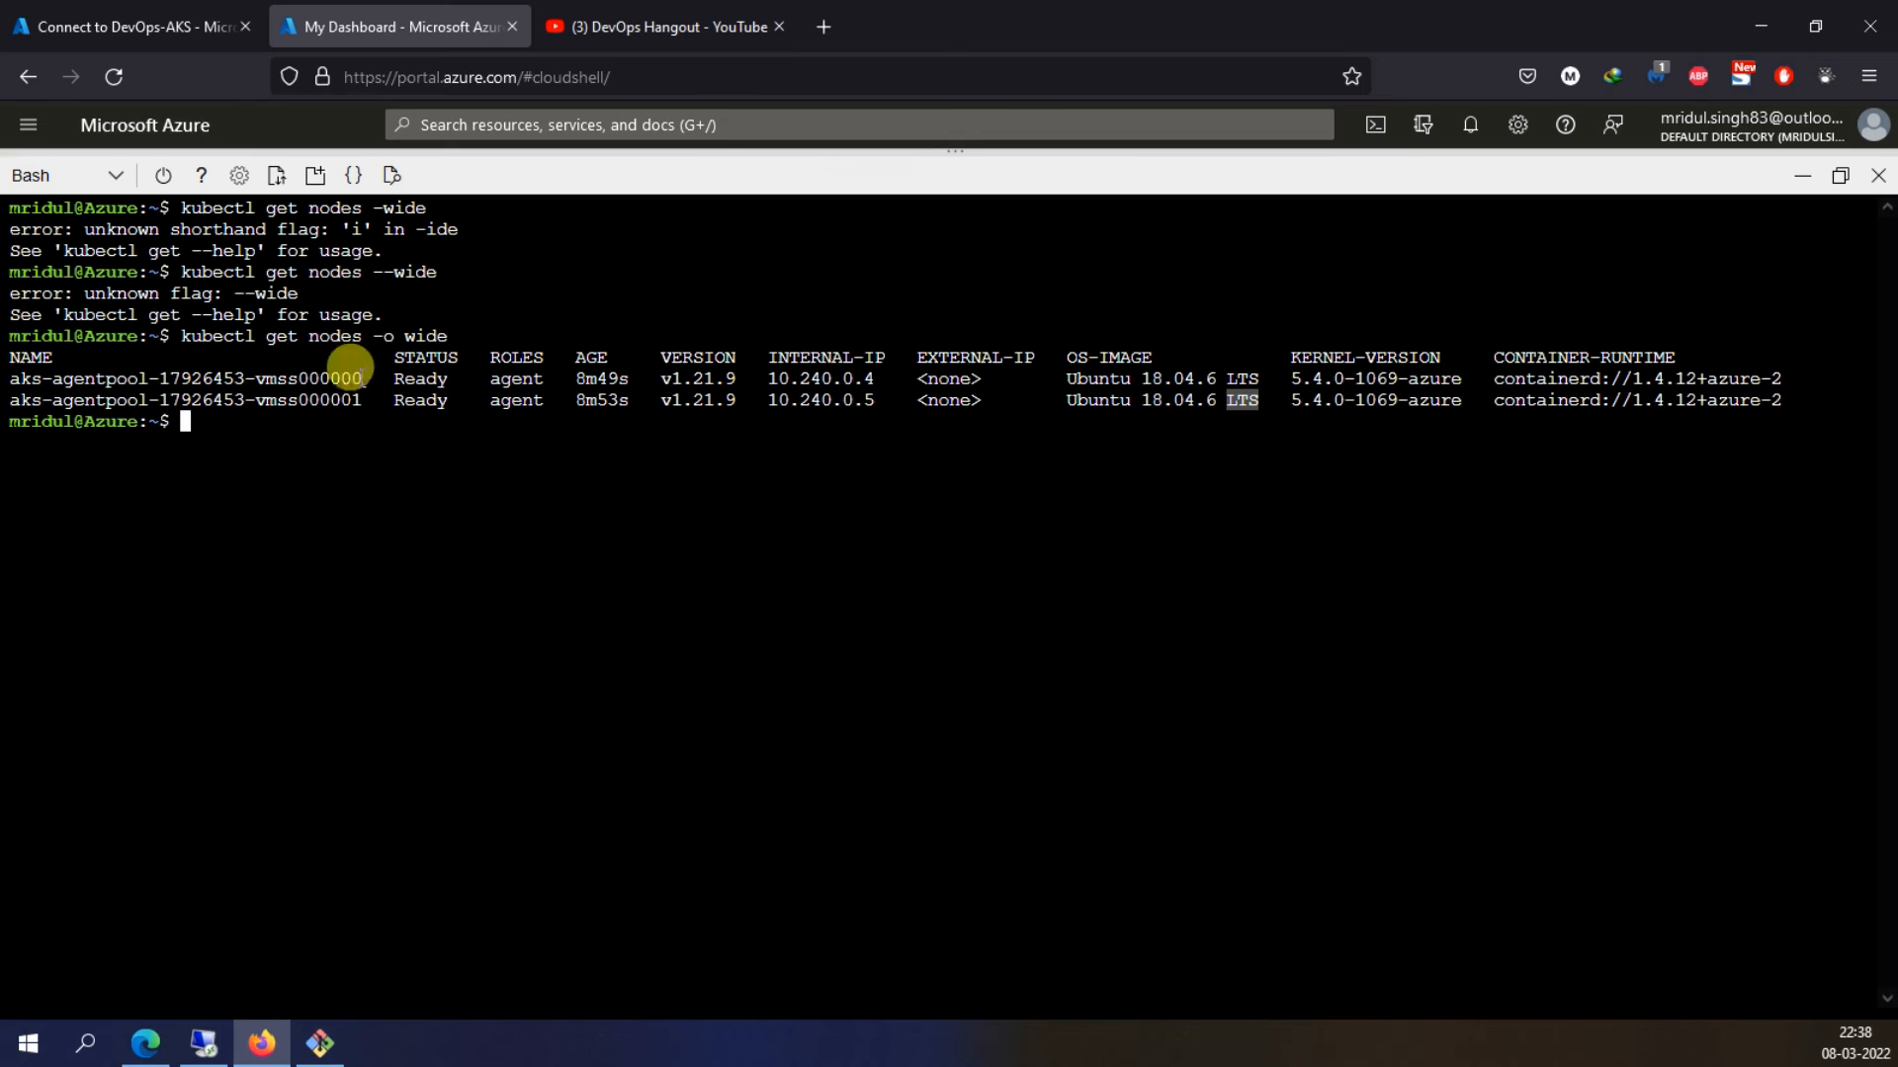
Clear the terminal and try to start an nginx pod with the command "kubect run web-app nginx"
key("ctrl+l")
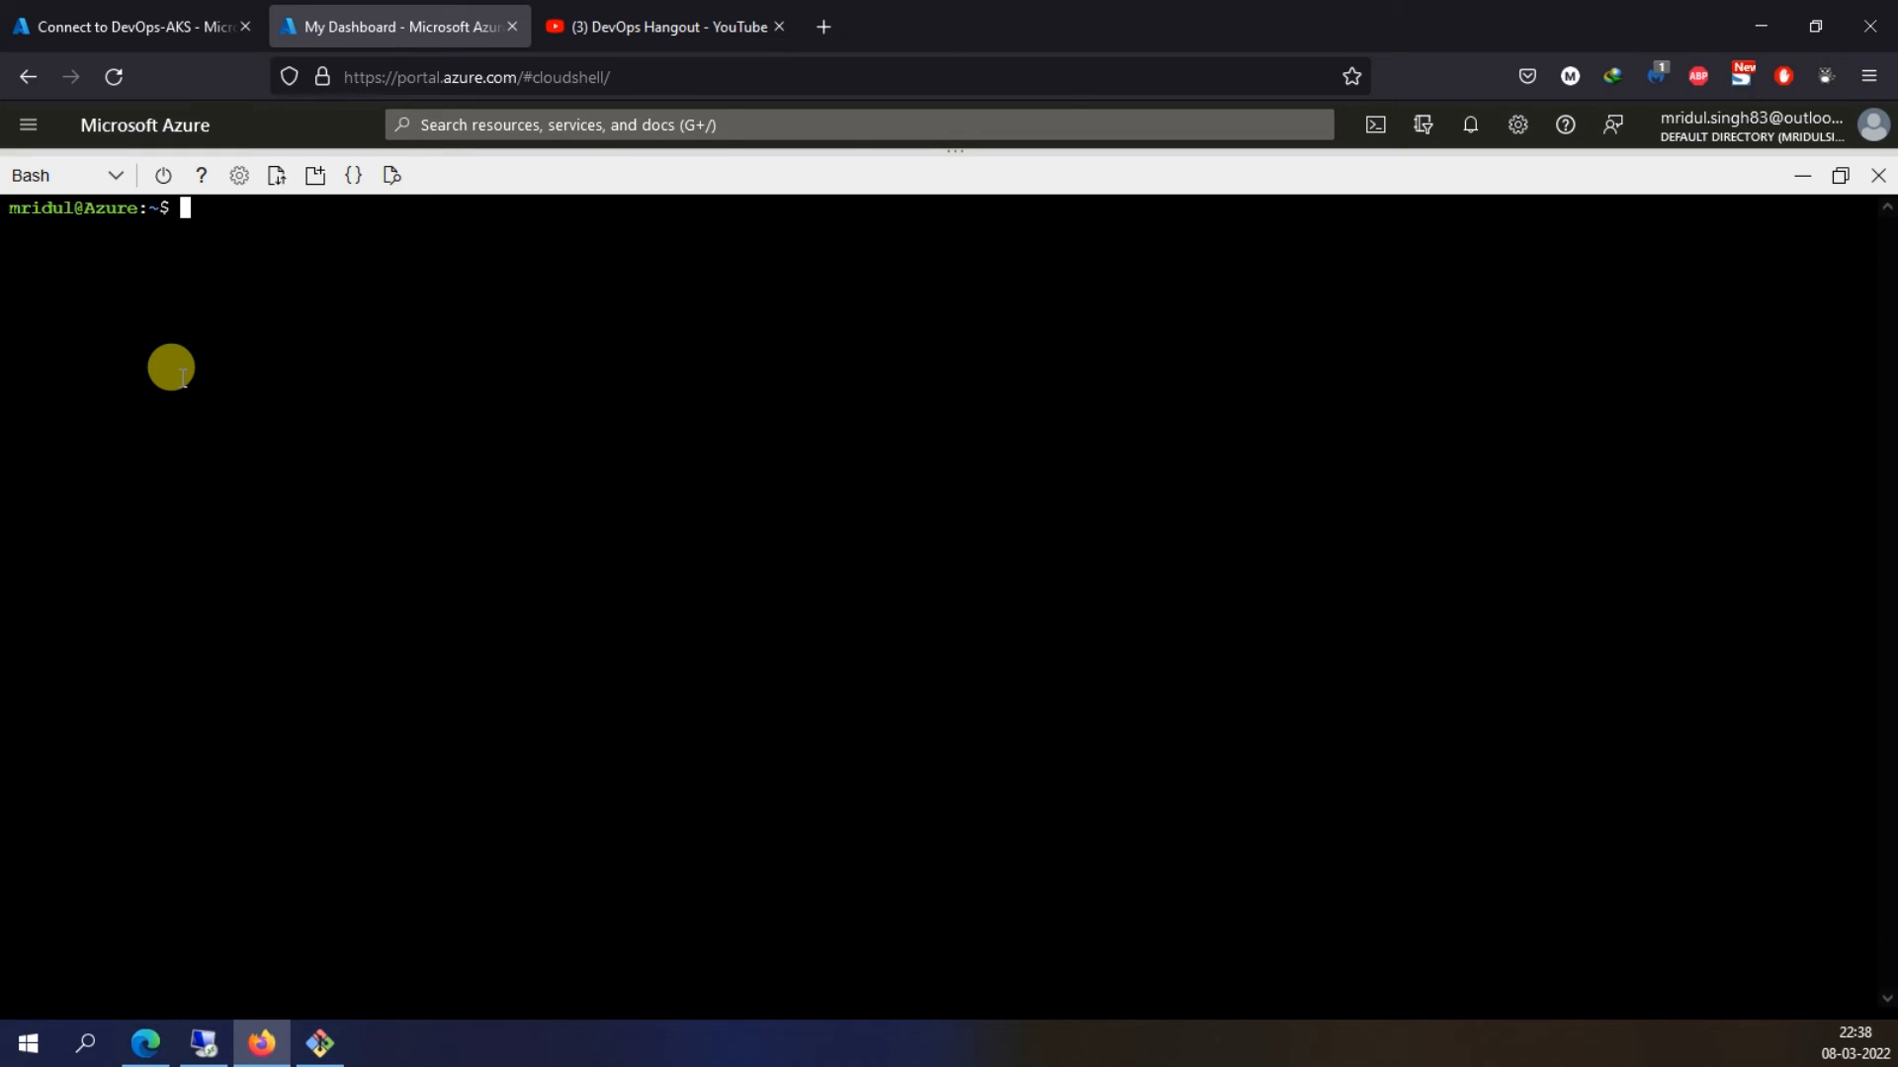
type("kubect run web-app ")
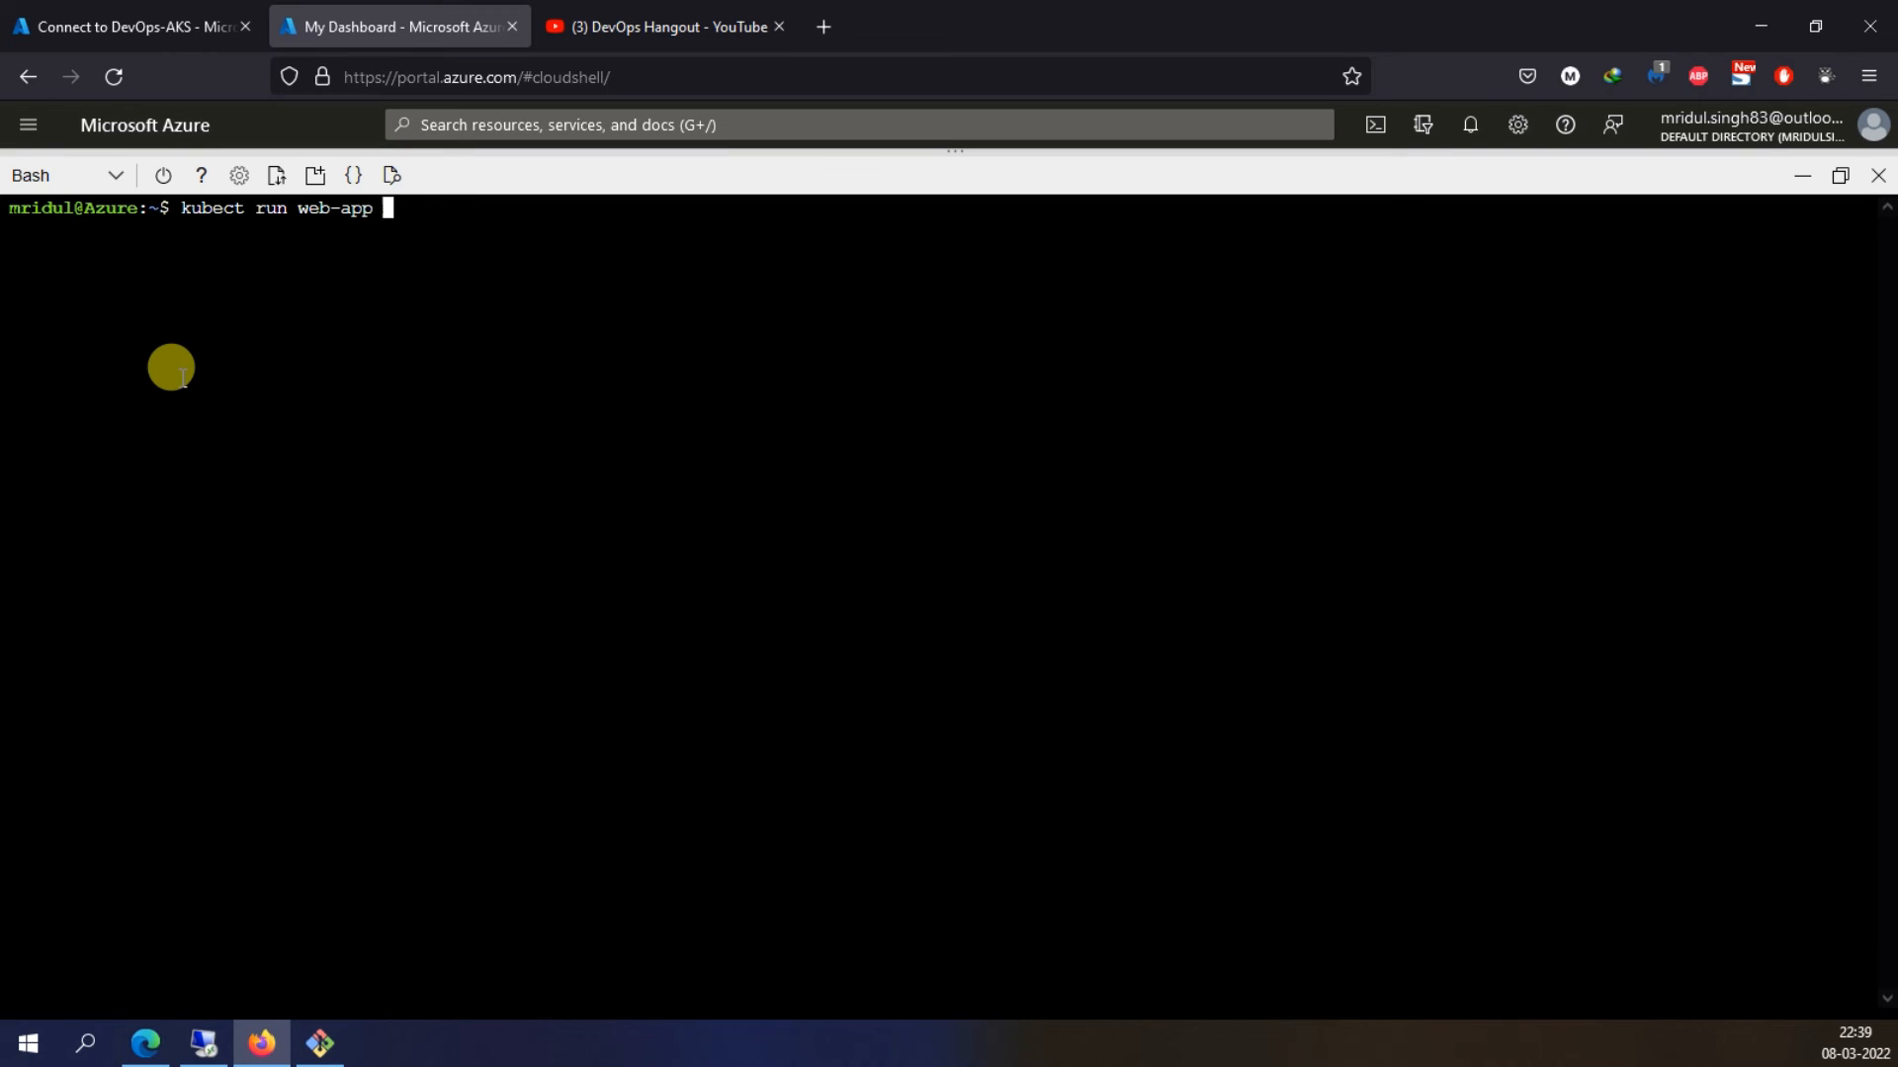
type("nginx")
key("Return")
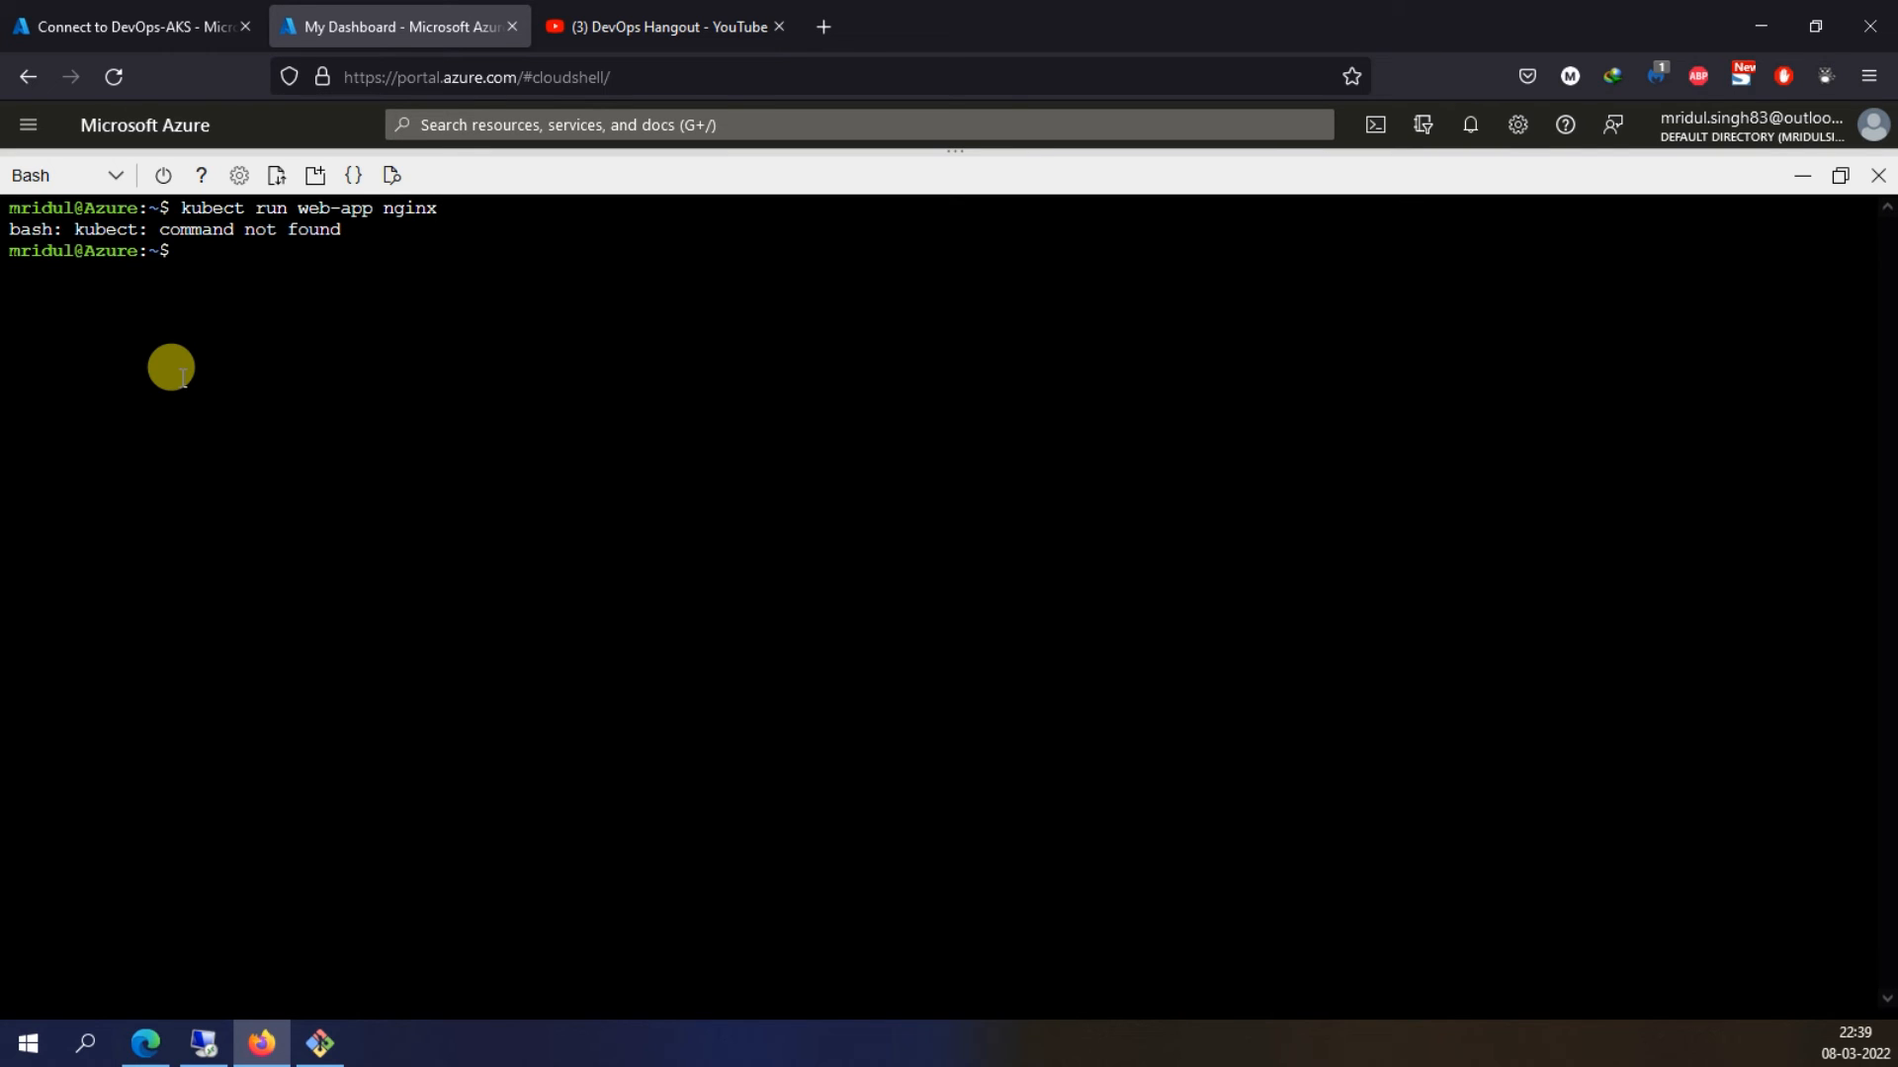
Correct the previous command to "kubectl run web-app nginx" and try to start the pod with it
key("Up")
key("Left")
key("Left")
key("Left")
key("Left")
key("Left")
key("Left")
key("Left")
key("Left")
key("Left")
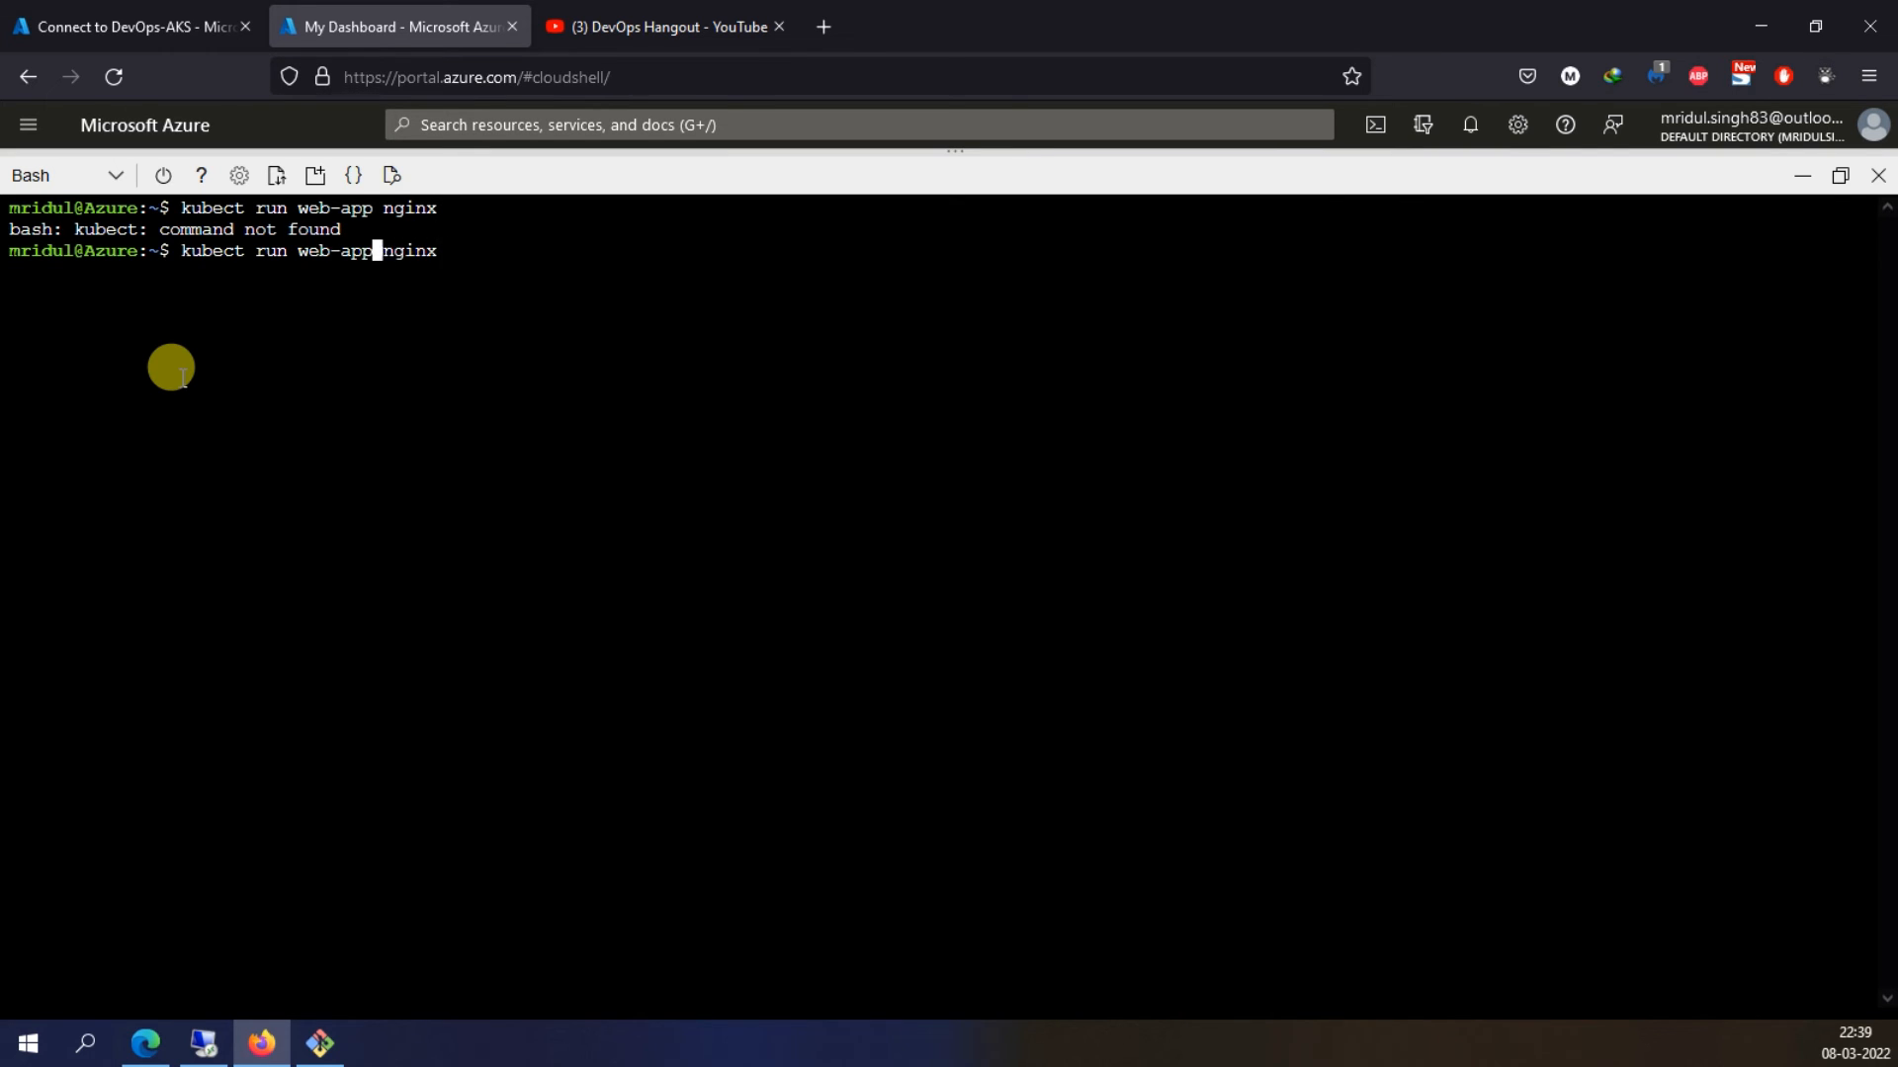
key("Left")
key("Left")
key("Left")
key("Left")
key("Left")
key("Left")
key("Left")
key("Left")
key("Left")
type("l")
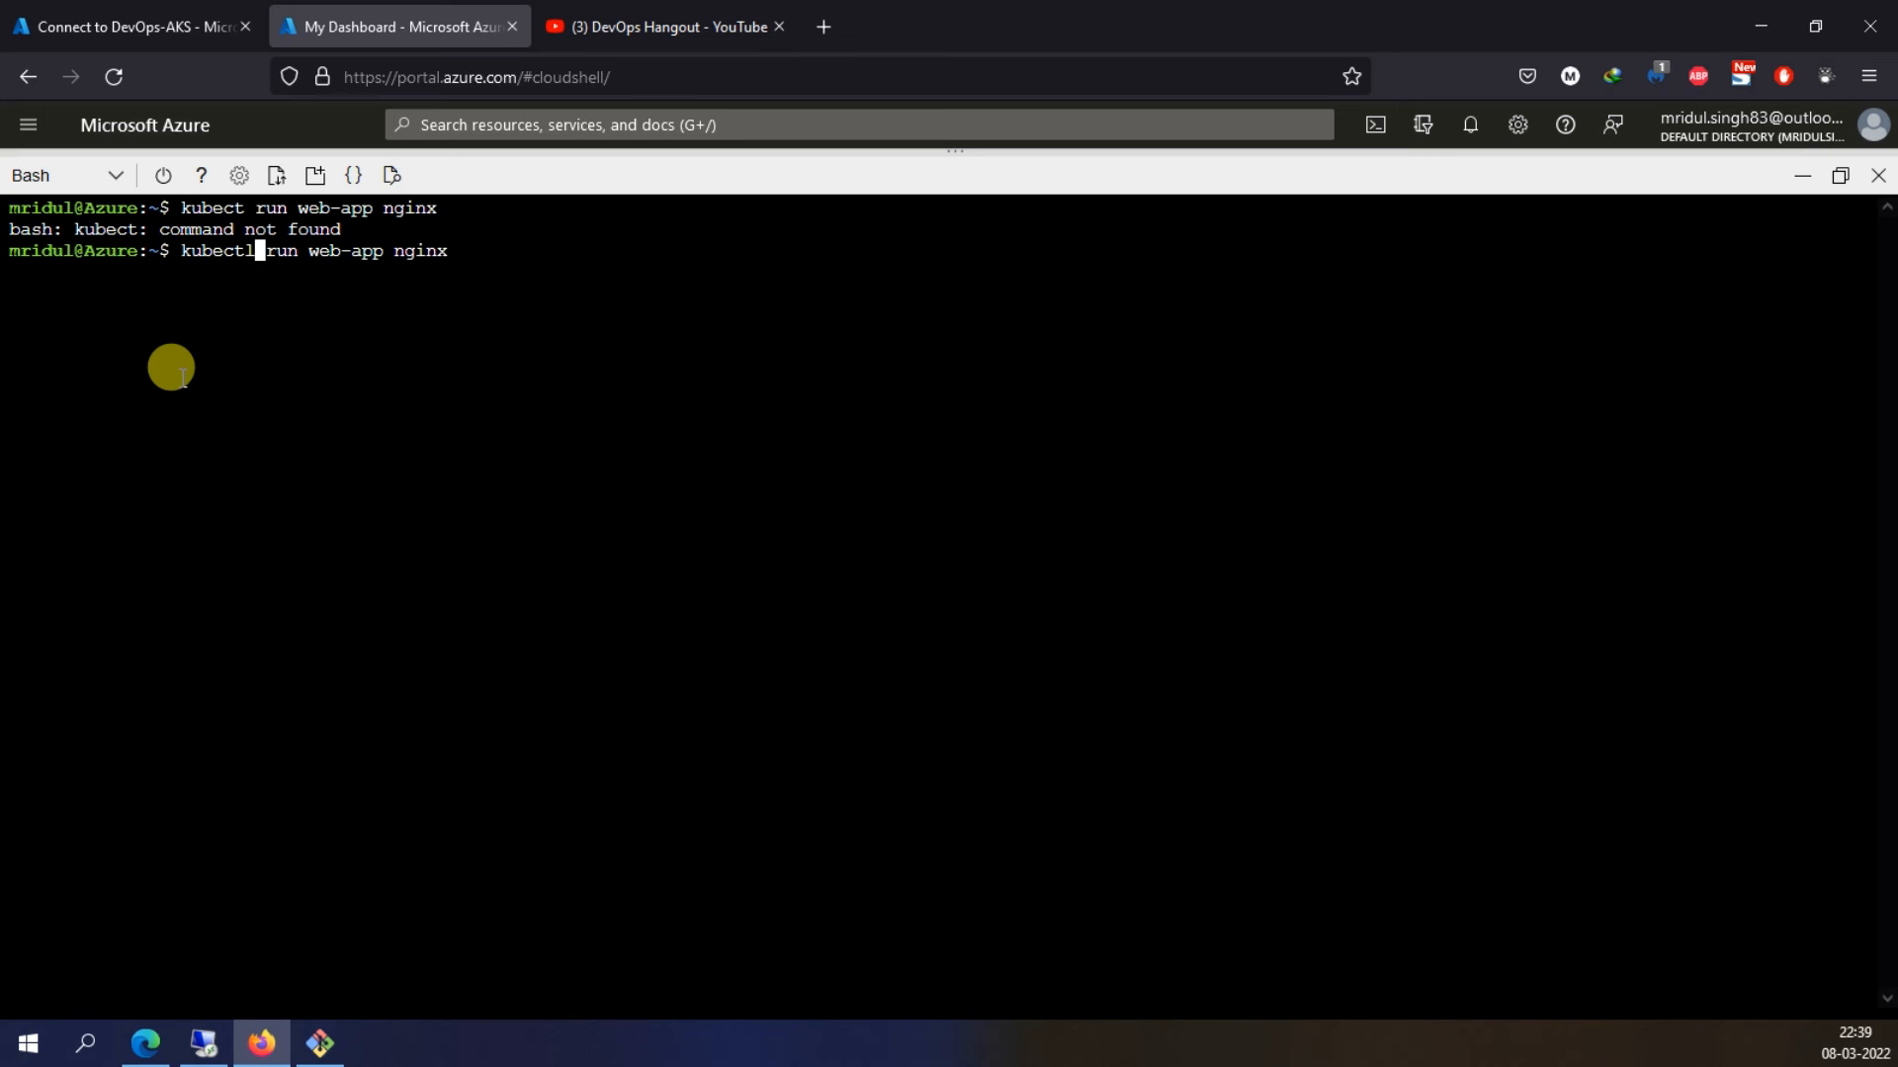
key("Return")
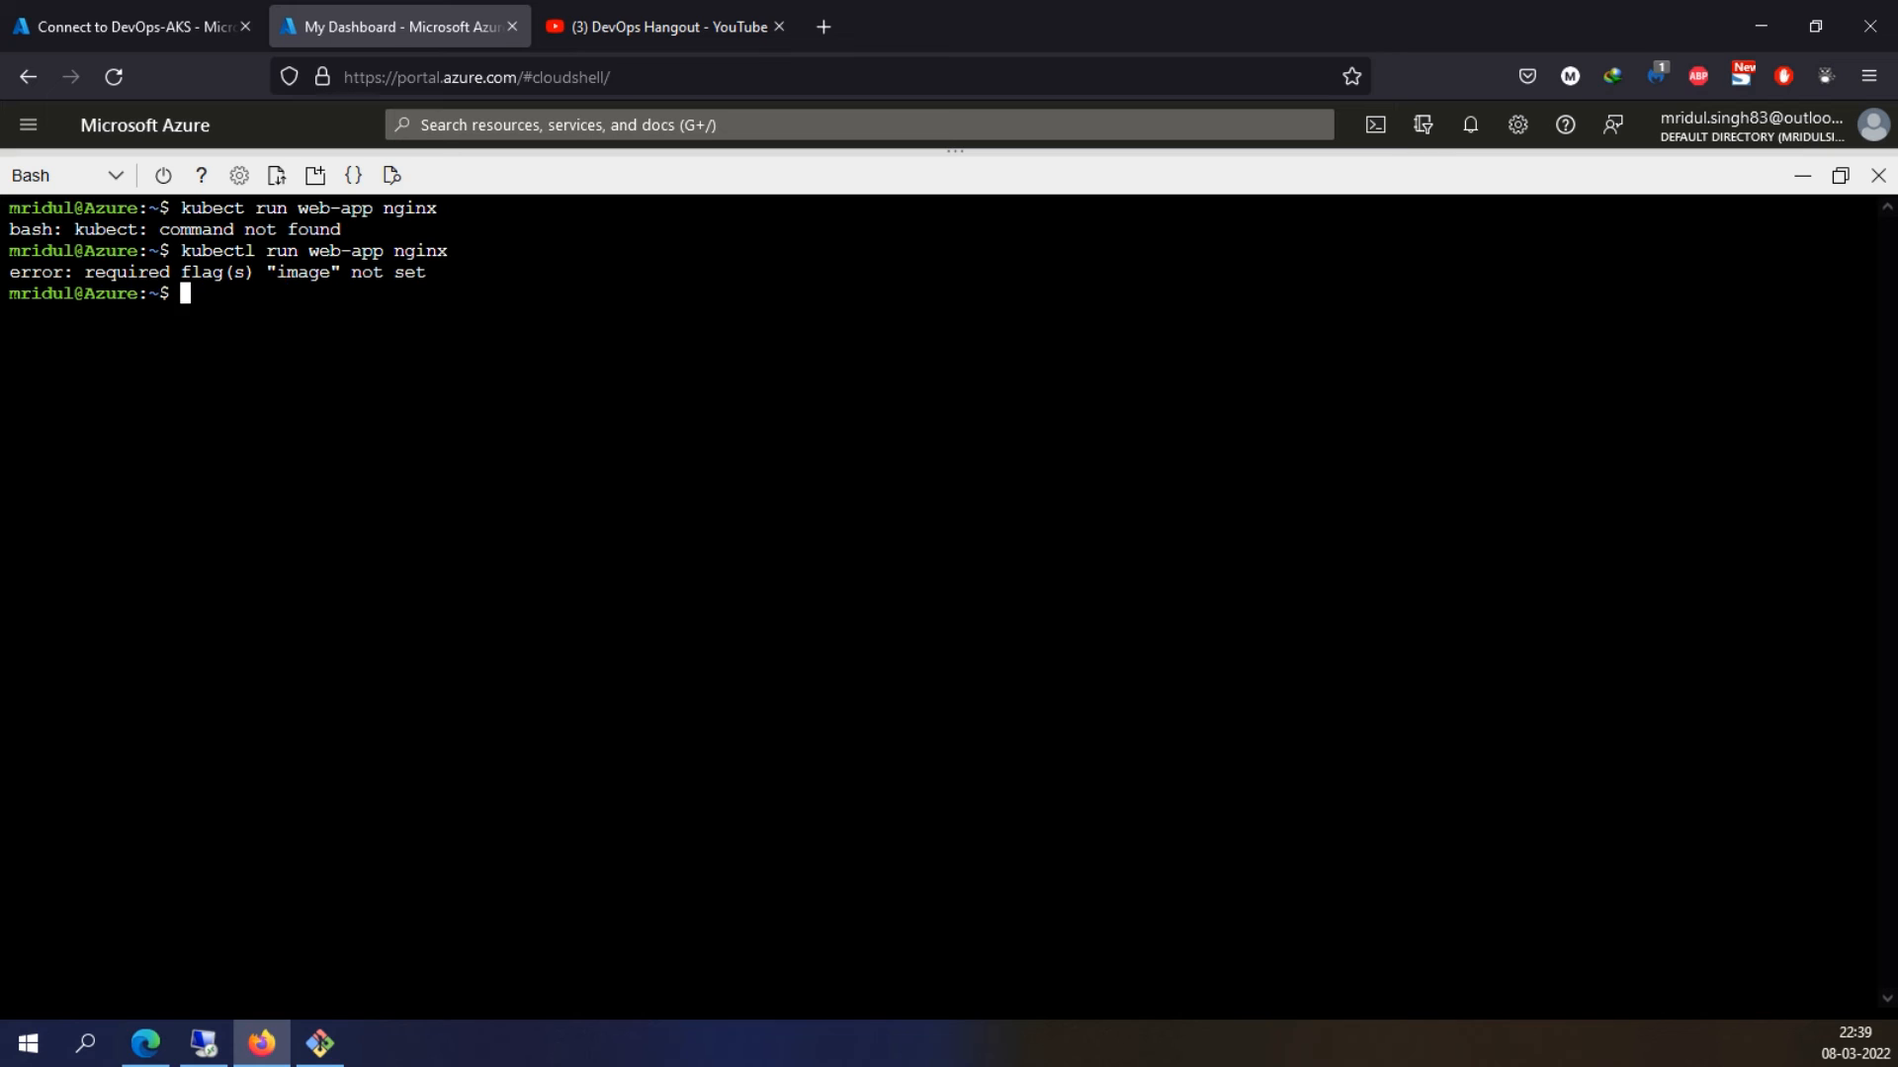
Change the recalled command to "kubectl run web-app --image-nginx" and try to start the pod with it
key("Up")
key("Left")
key("Left")
key("Left")
key("Left")
key("Left")
type("--")
type("imab")
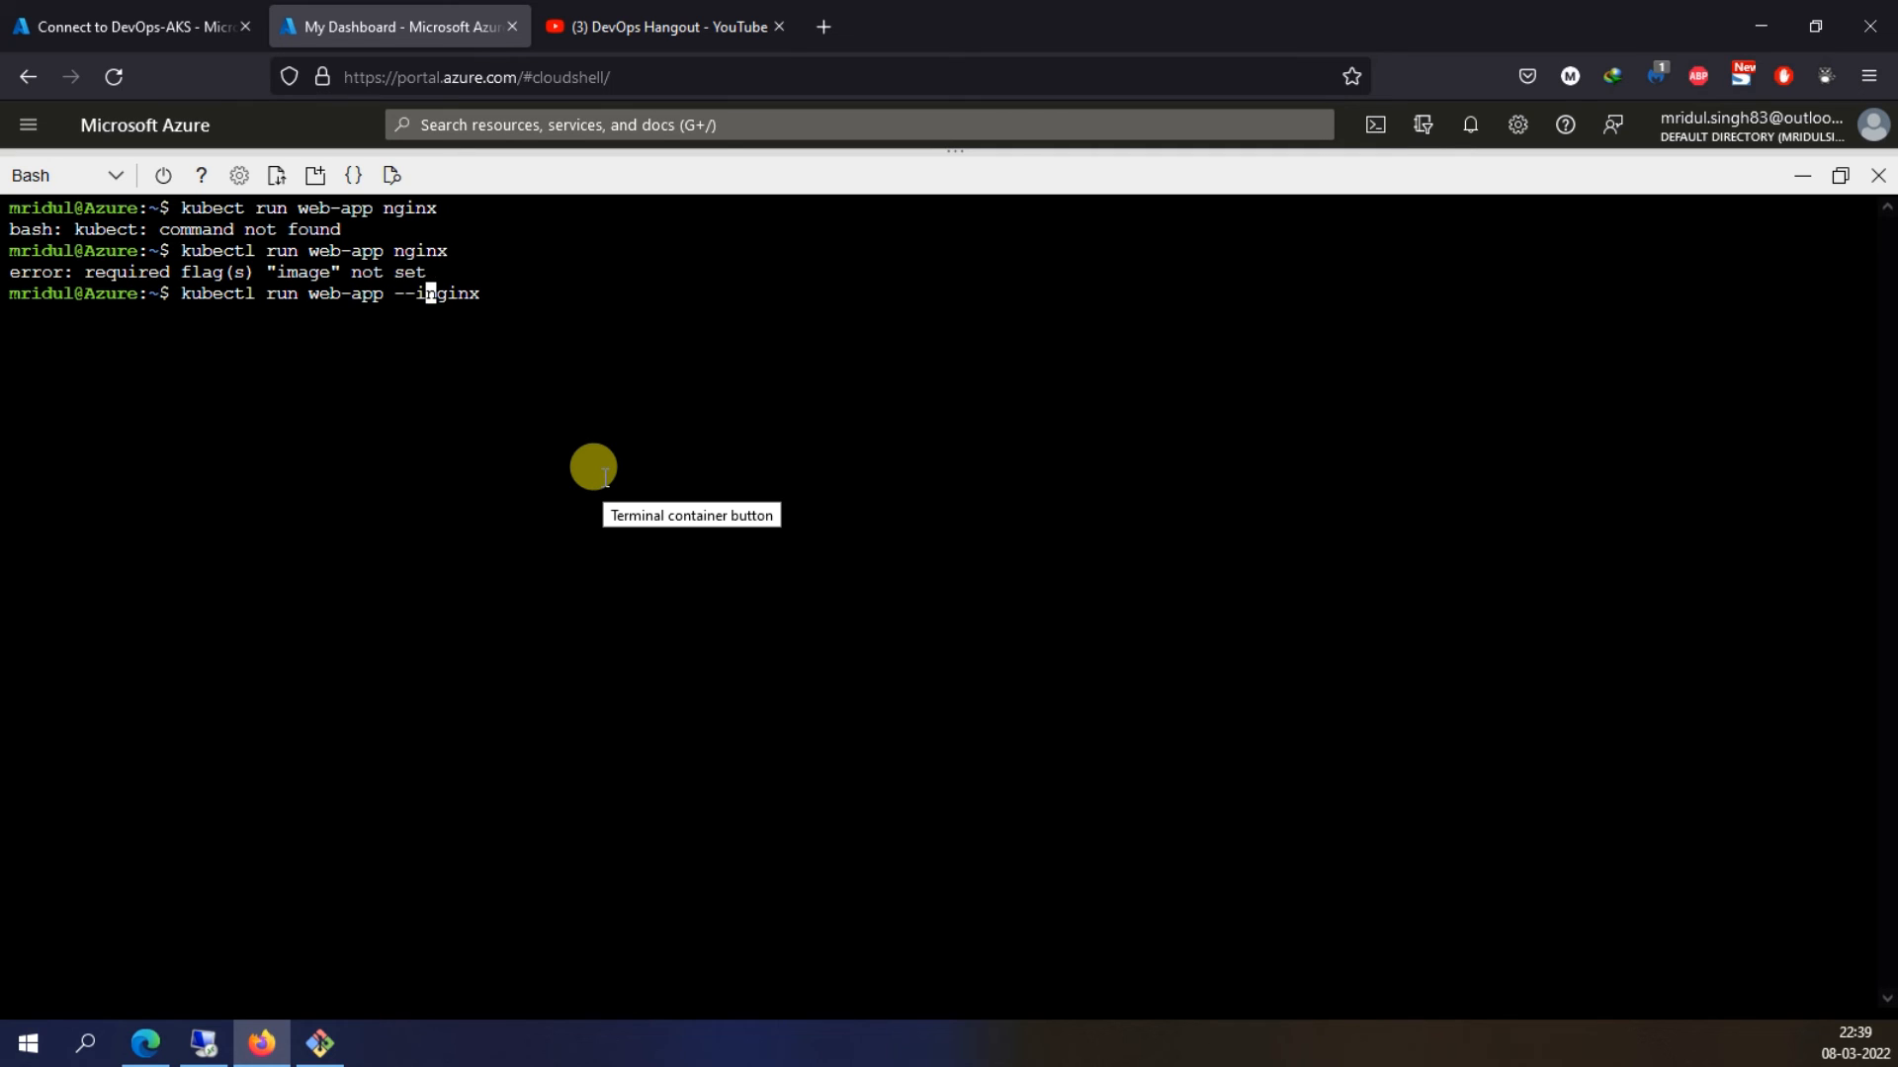
key("BackSpace")
type("ge-")
key("Return")
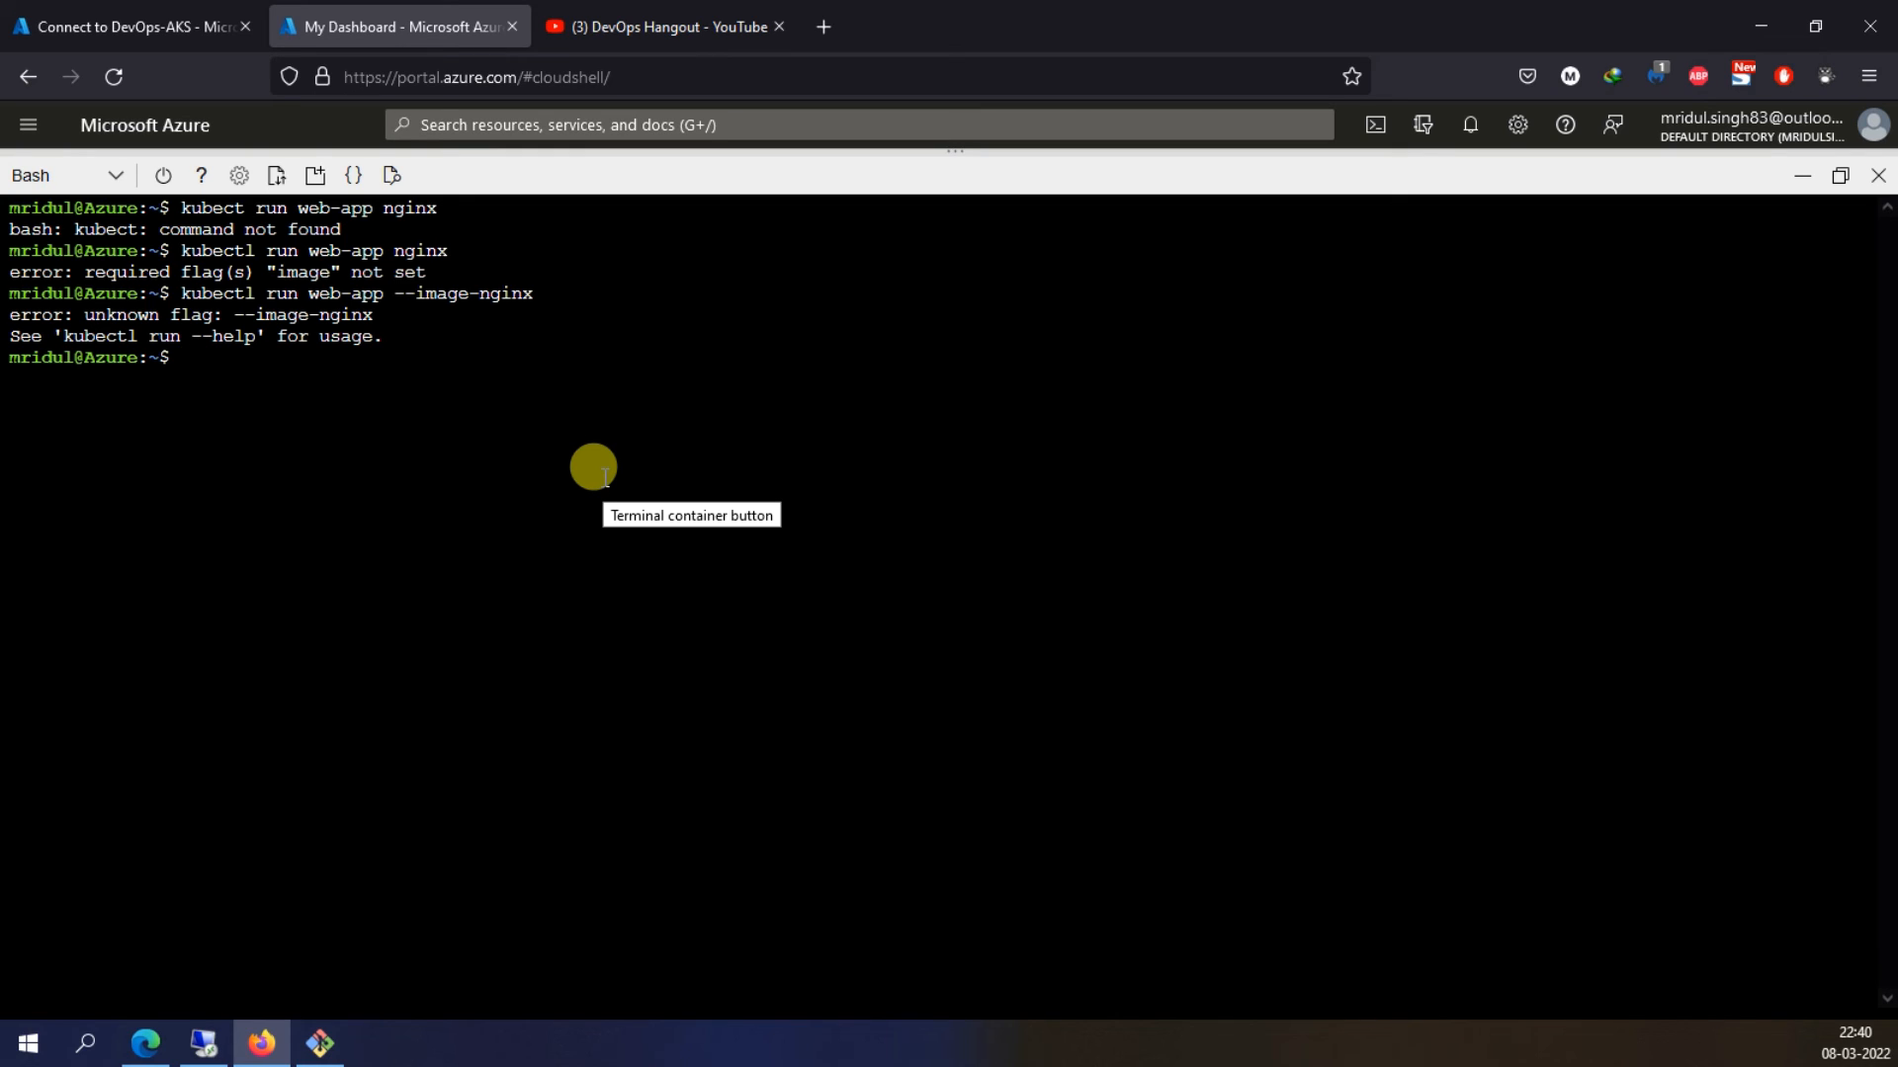
Retype the ending of the recalled "kubectl run web-app --image-nginx" command and try running it again
key("Up")
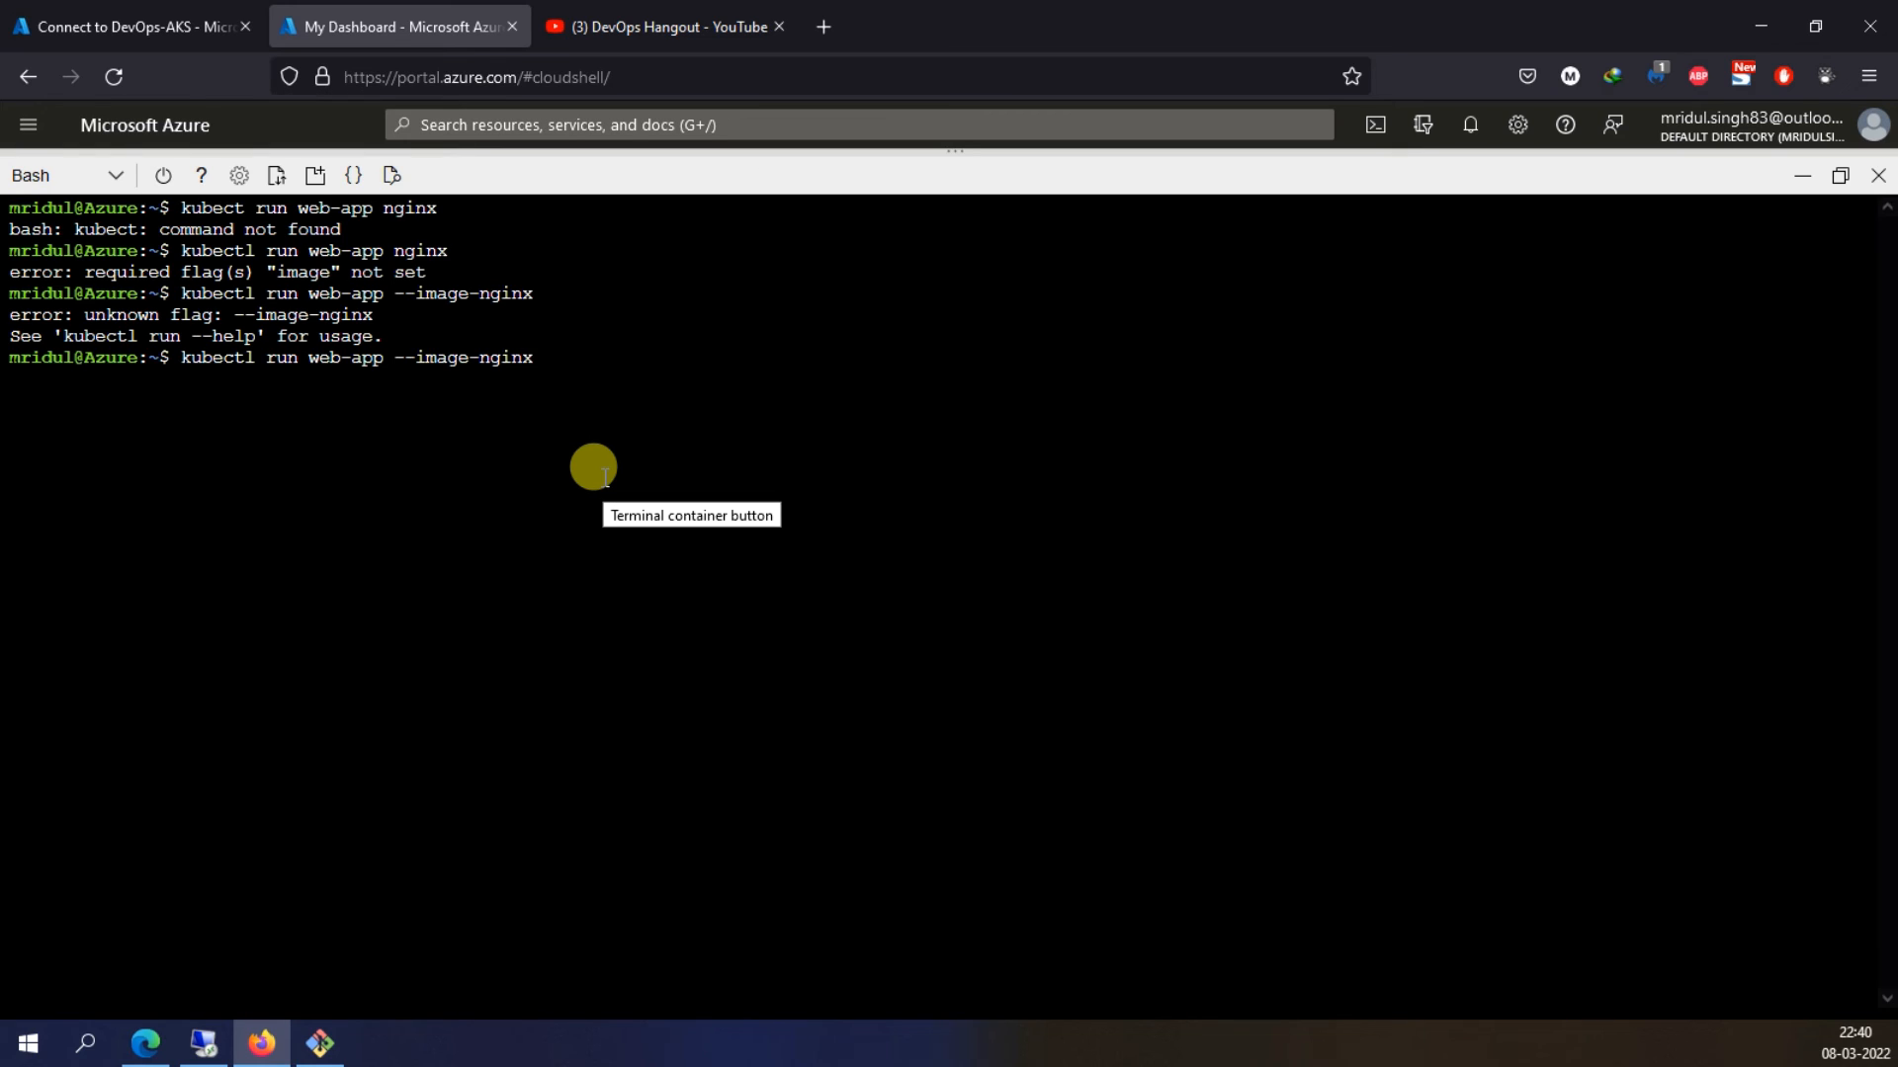
key("BackSpace")
key("BackSpace")
key("BackSpace")
key("BackSpace")
type("ginx")
key("Return")
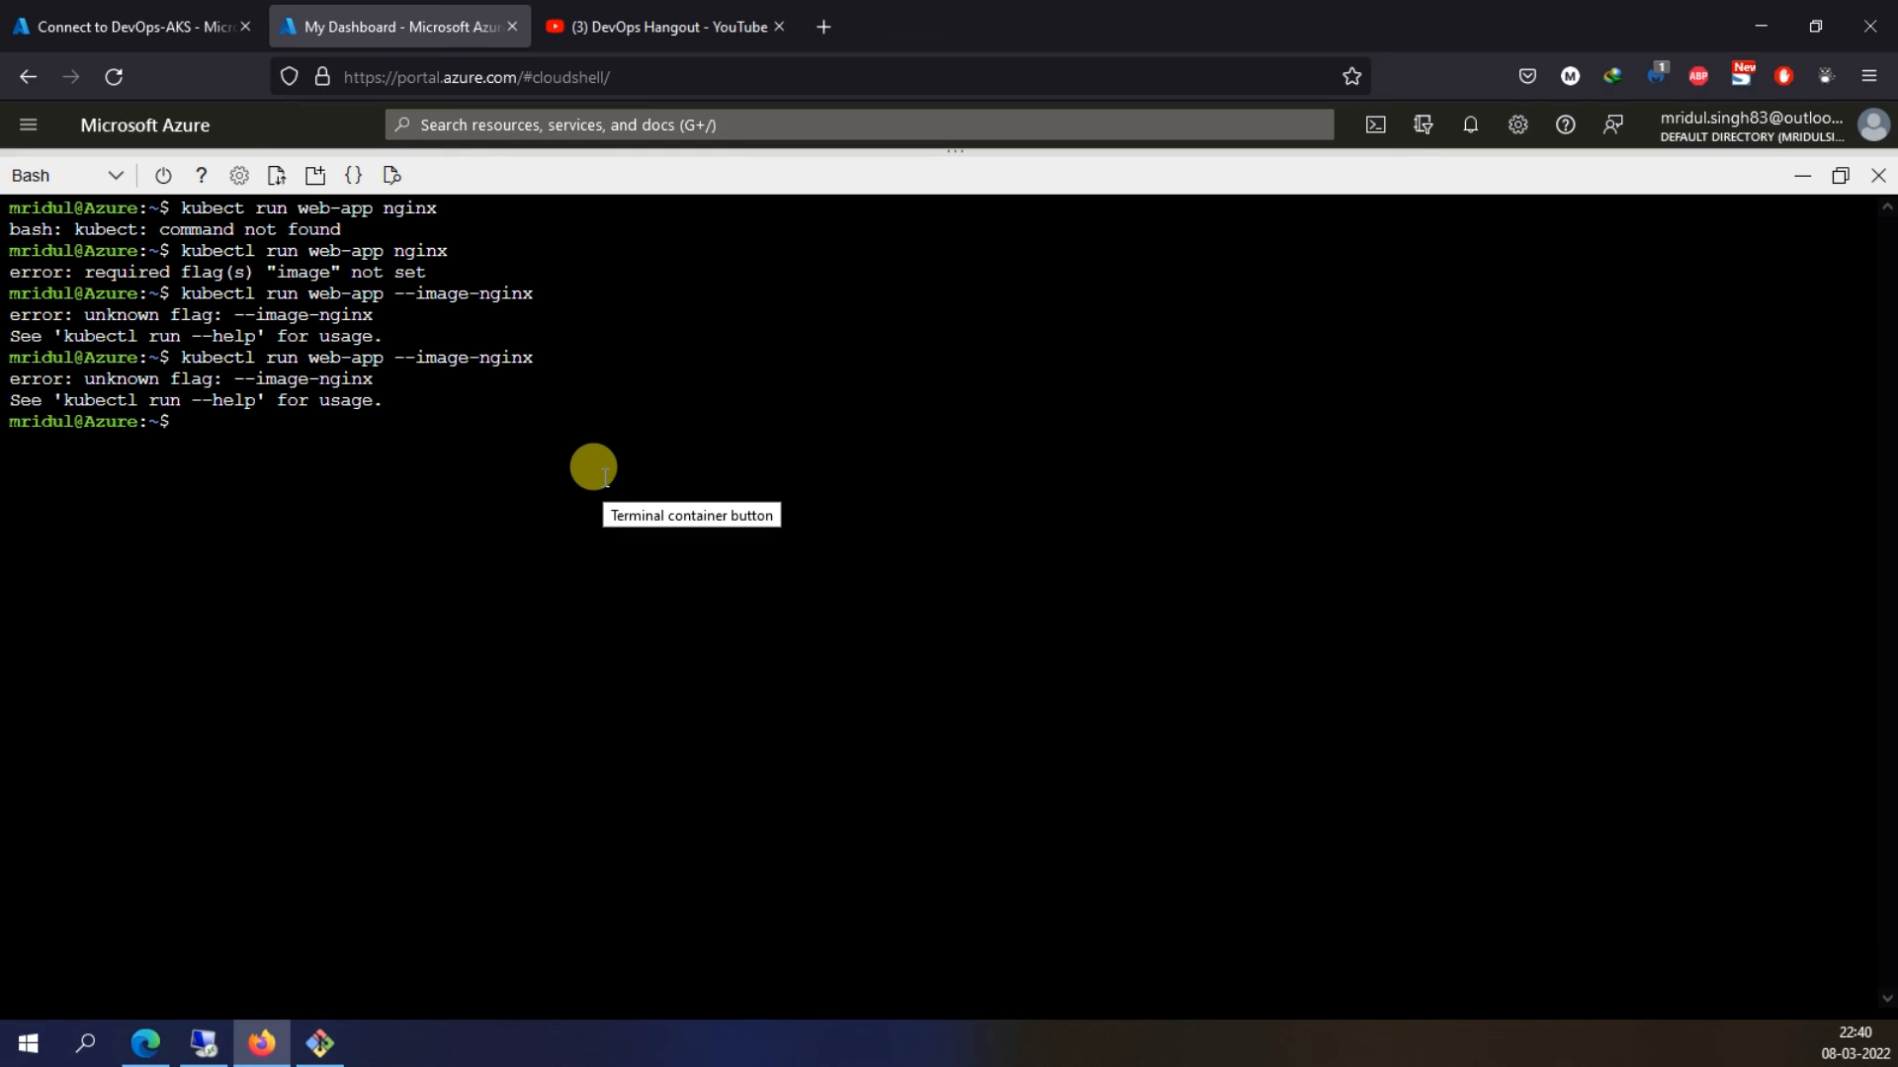
Correct the recalled command to "kubectl run web-app --image=nginx", clear the terminal and run it to create the pod
left_click(605, 477)
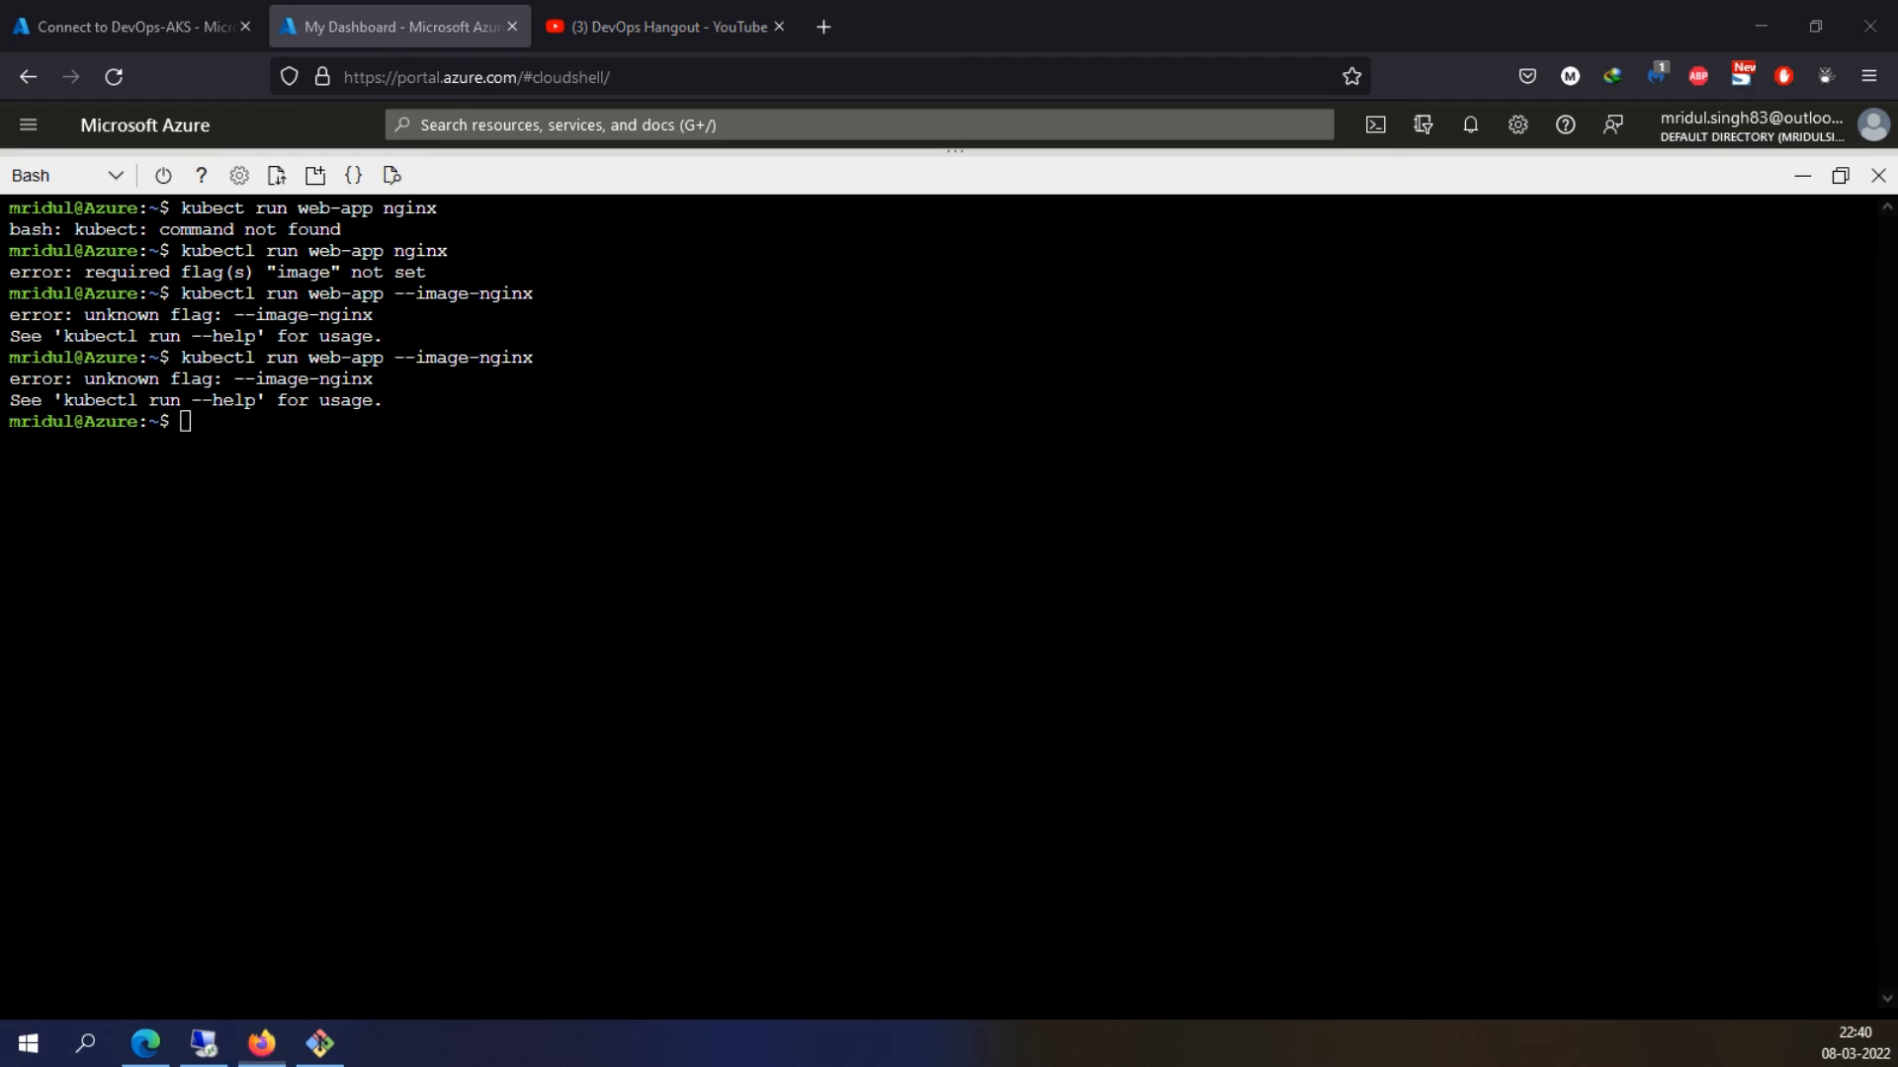
left_click(680, 401)
key("Up")
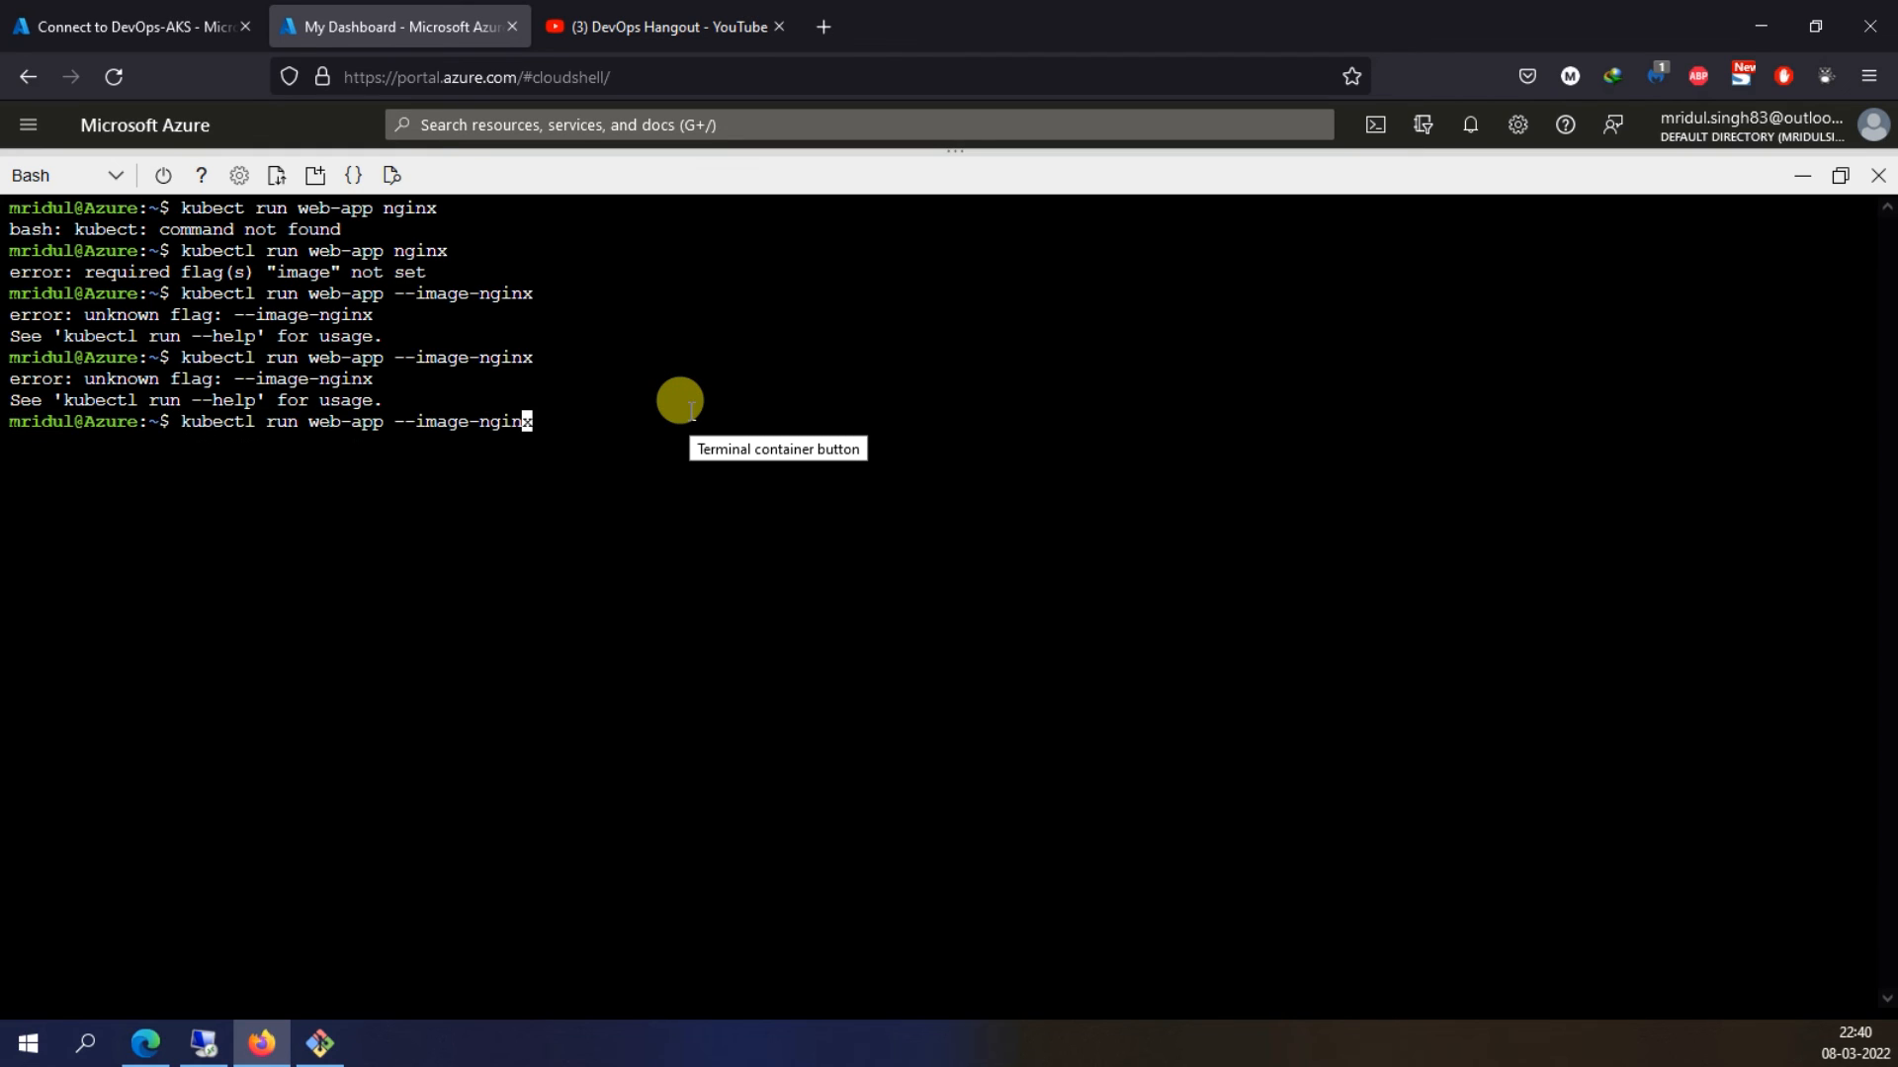
key("Left")
key("Left")
key("Left")
key("BackSpace")
type("=")
key("ctrl+l")
key("Return")
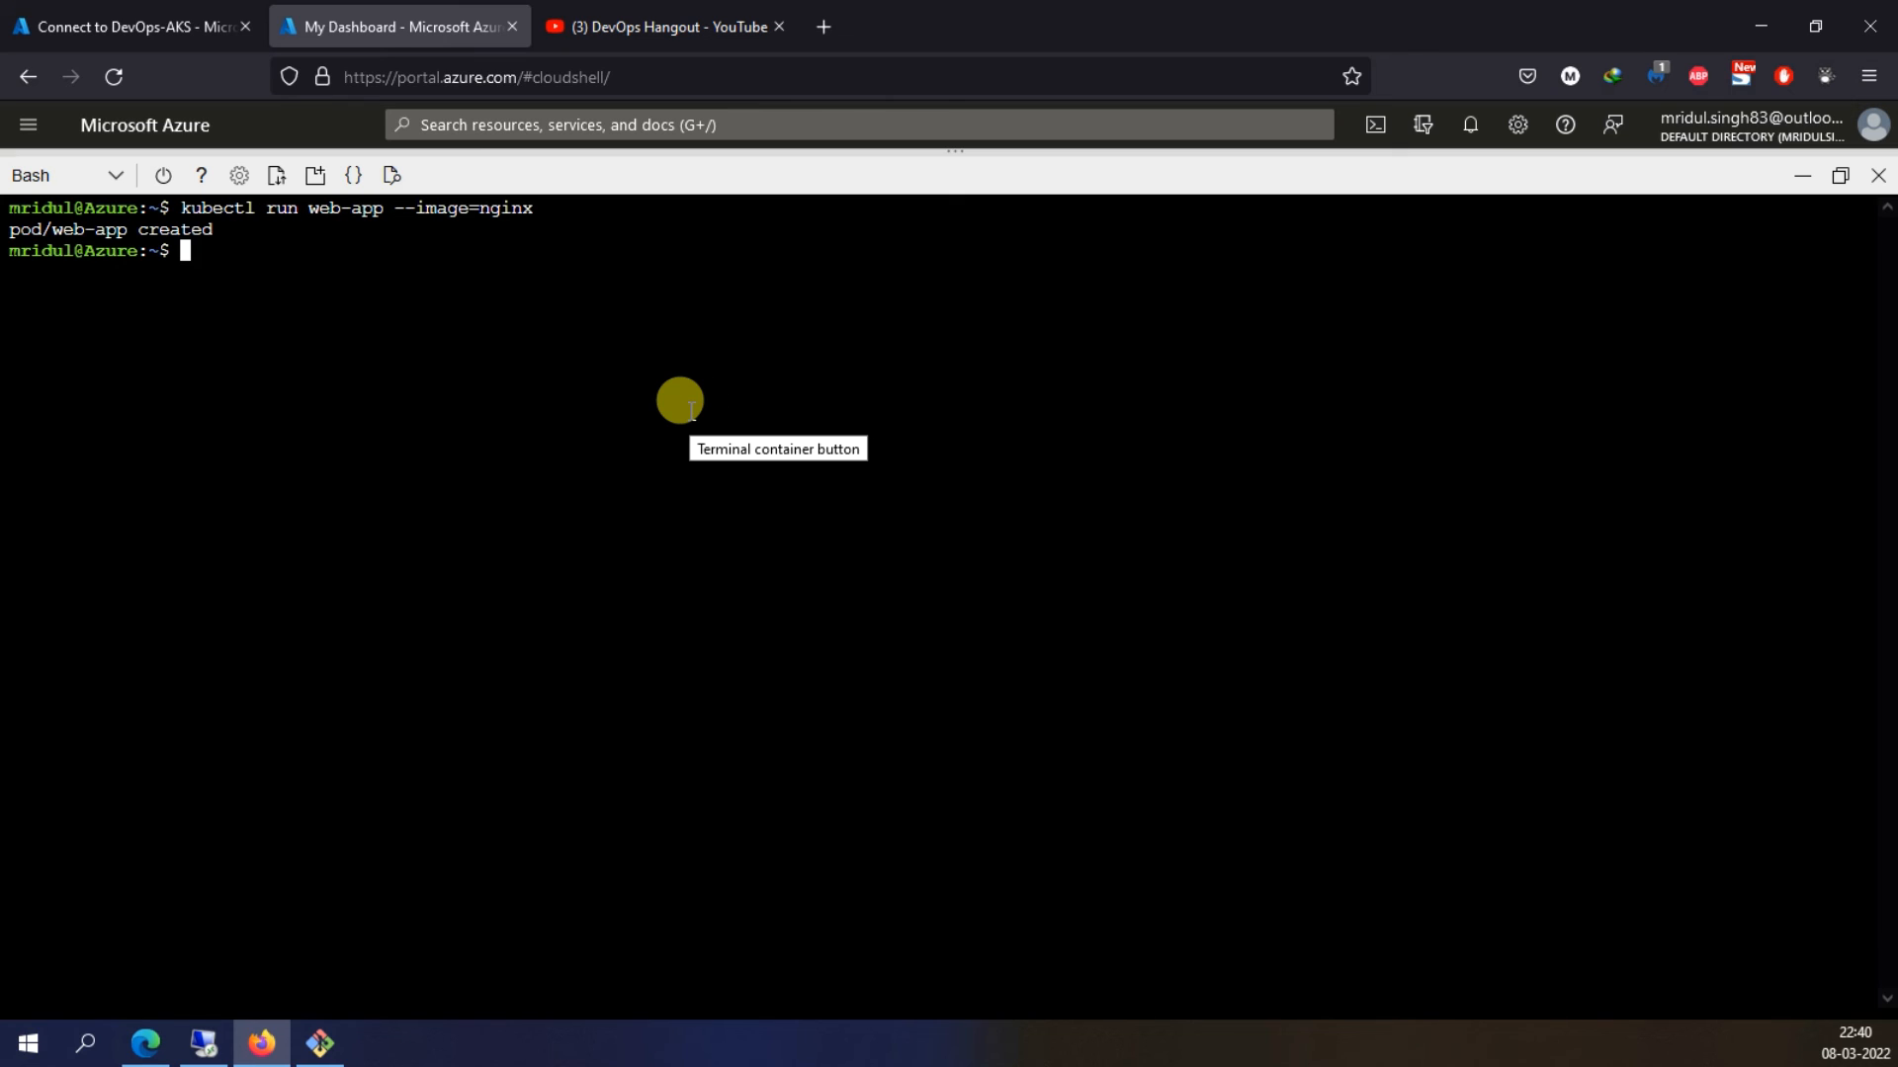
Run "kubectl get pods" to list the pods and check the web-app entry
double_click(65, 229)
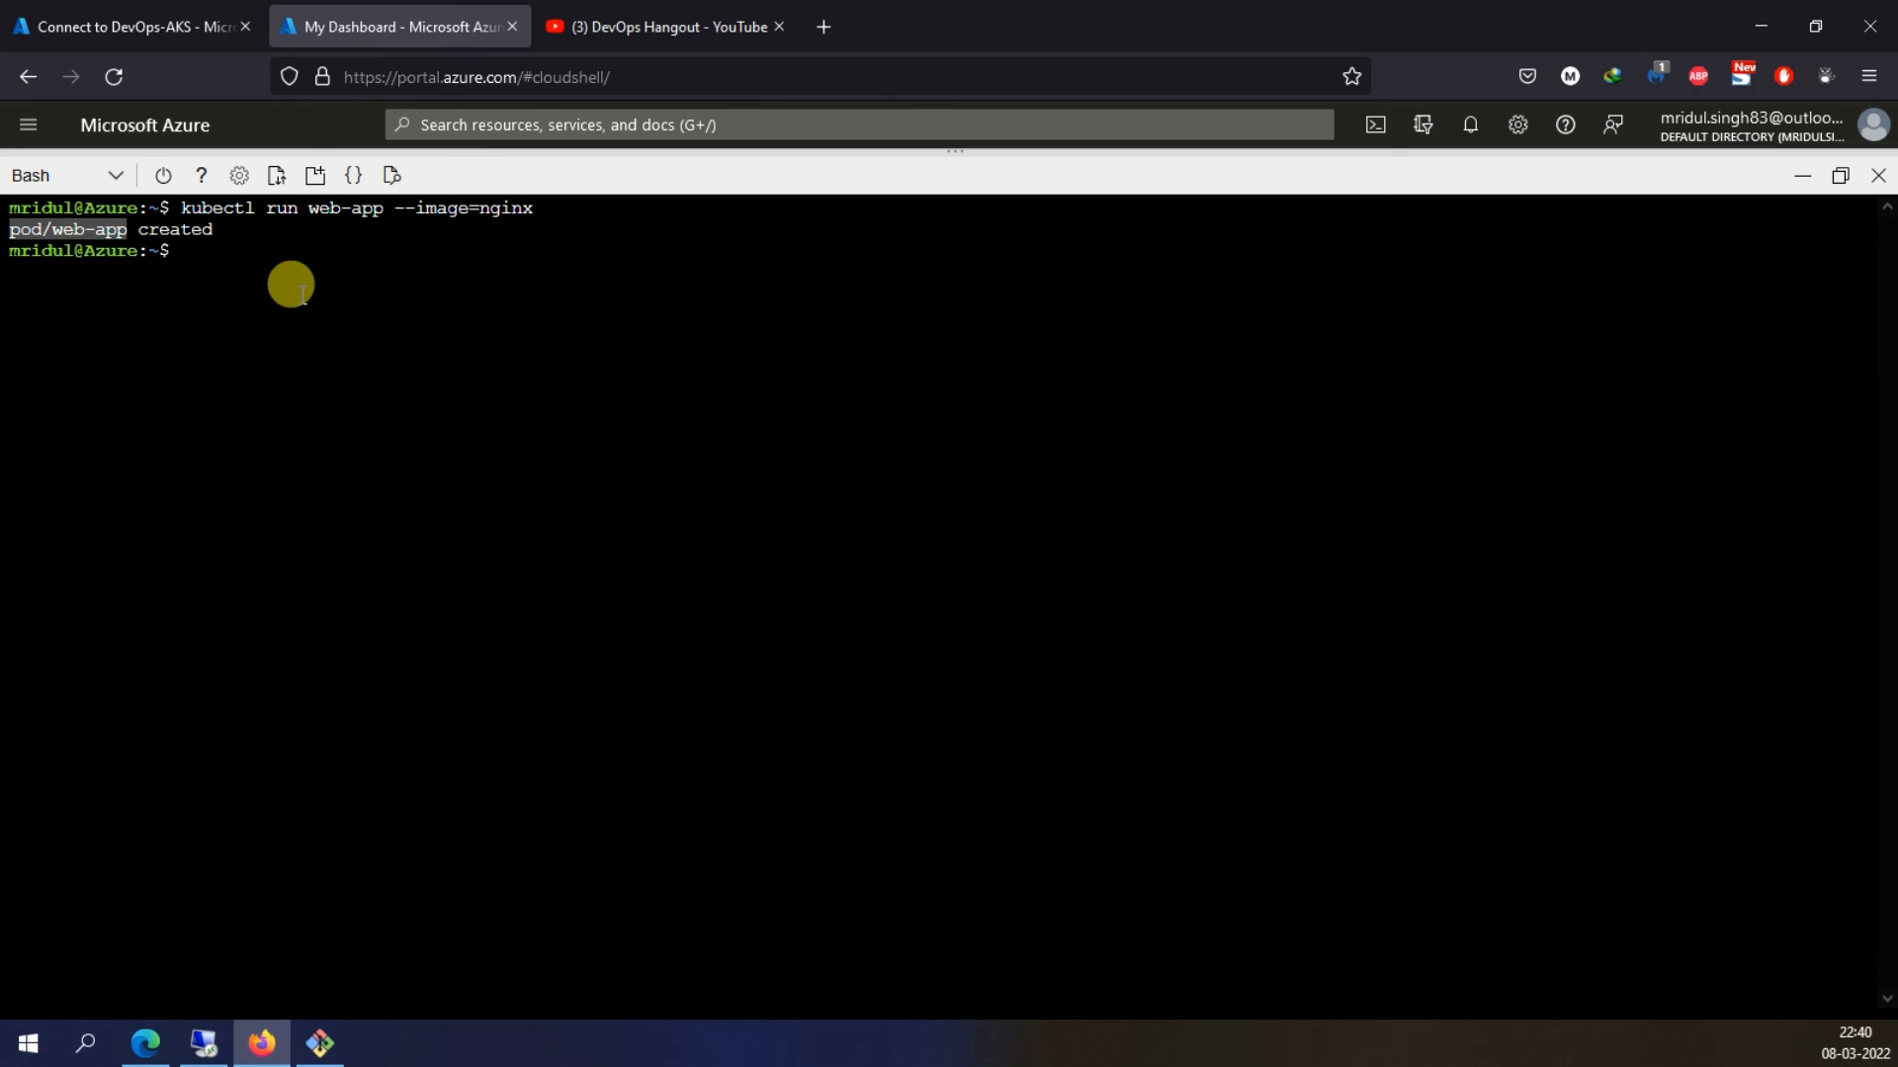
type("kubect")
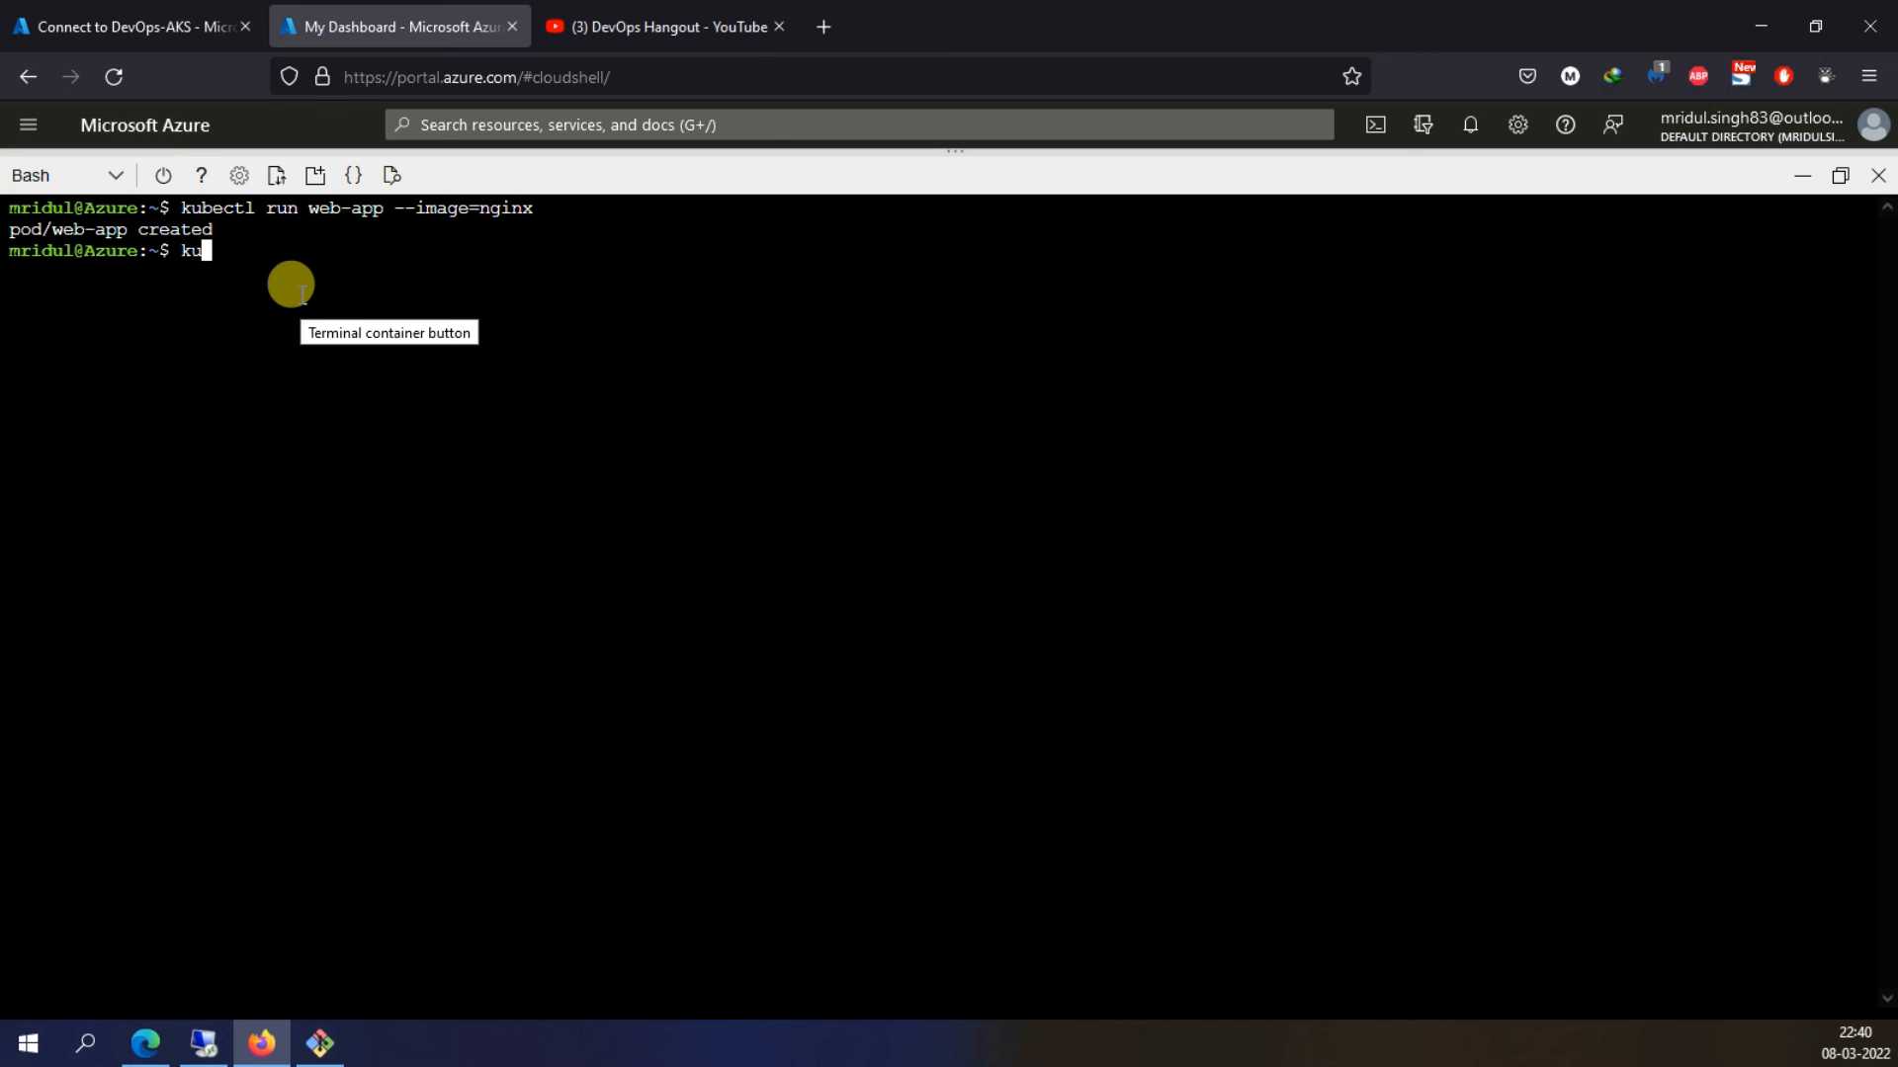
type("l get pods")
key("Return")
double_click(40, 294)
Run "kubectl get deploy" to check for deployments in the cluster
type("kubectl get ")
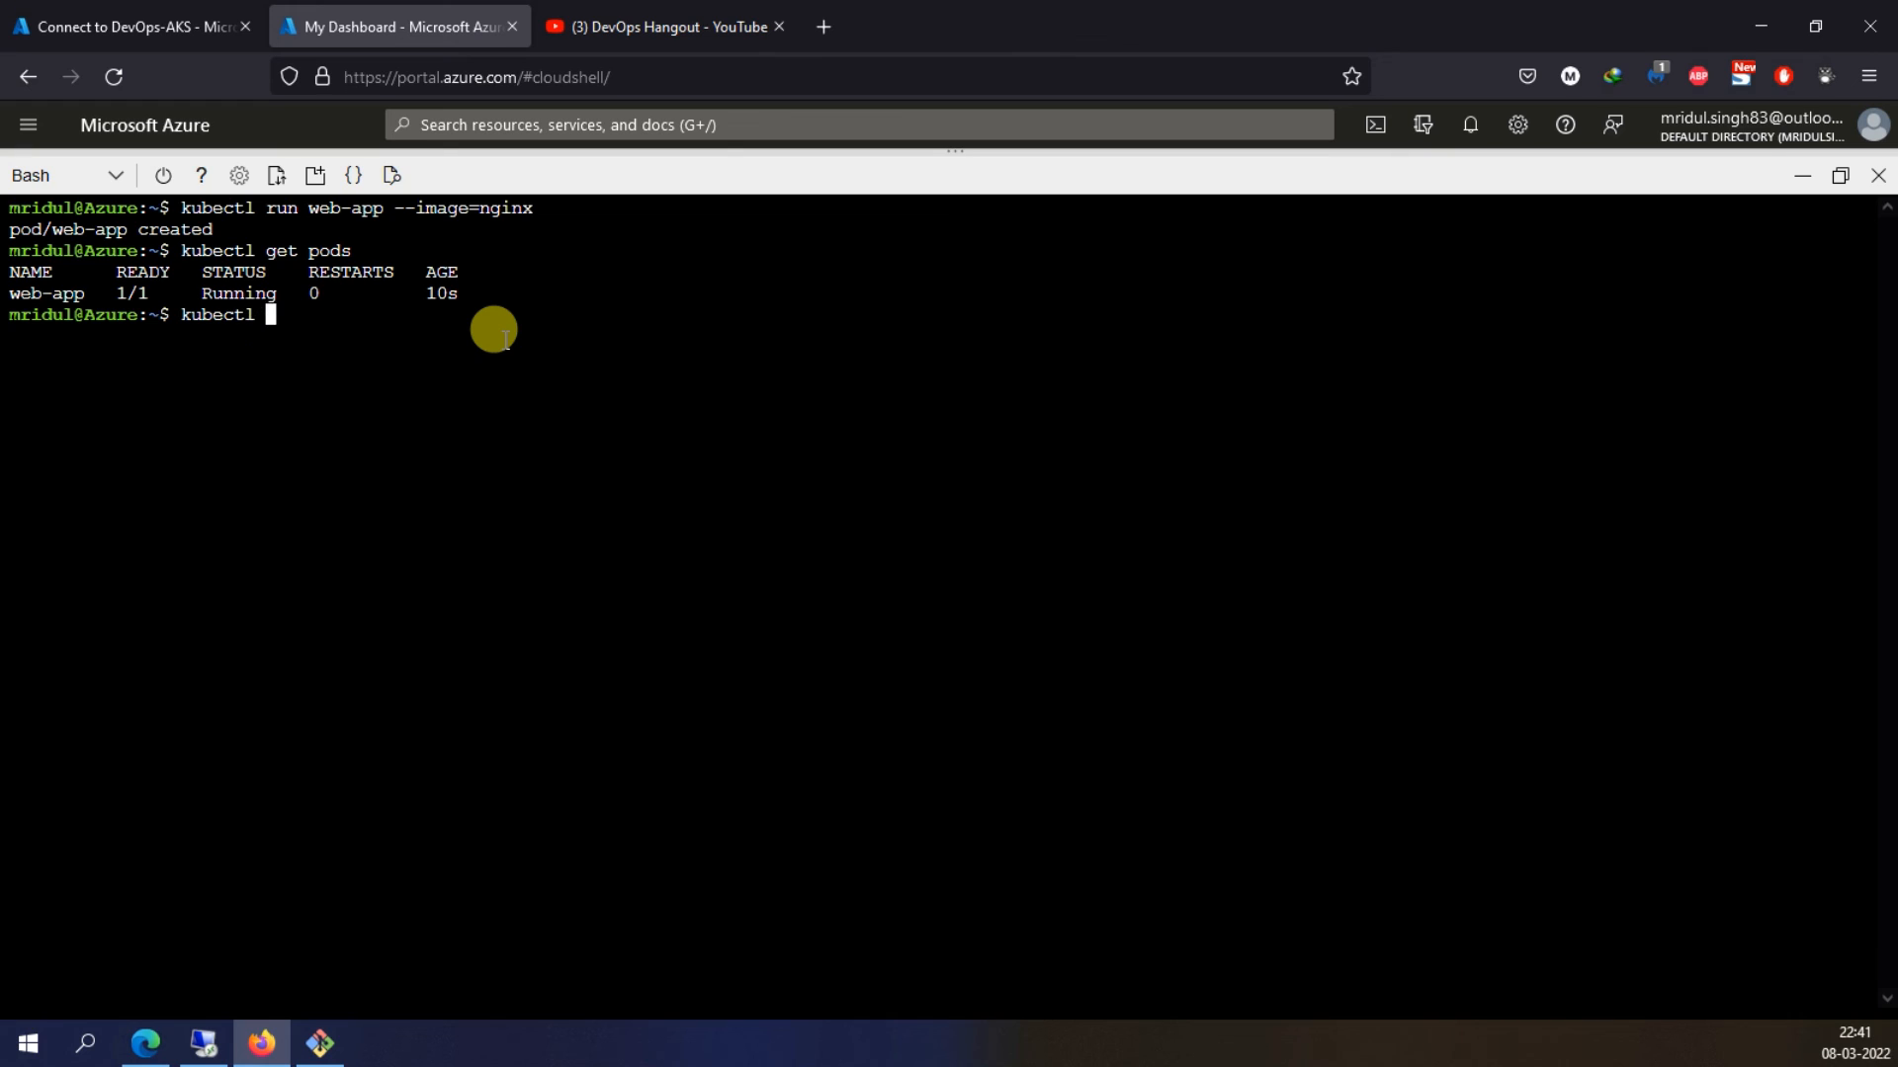
type("dep")
type("loy")
key("Return")
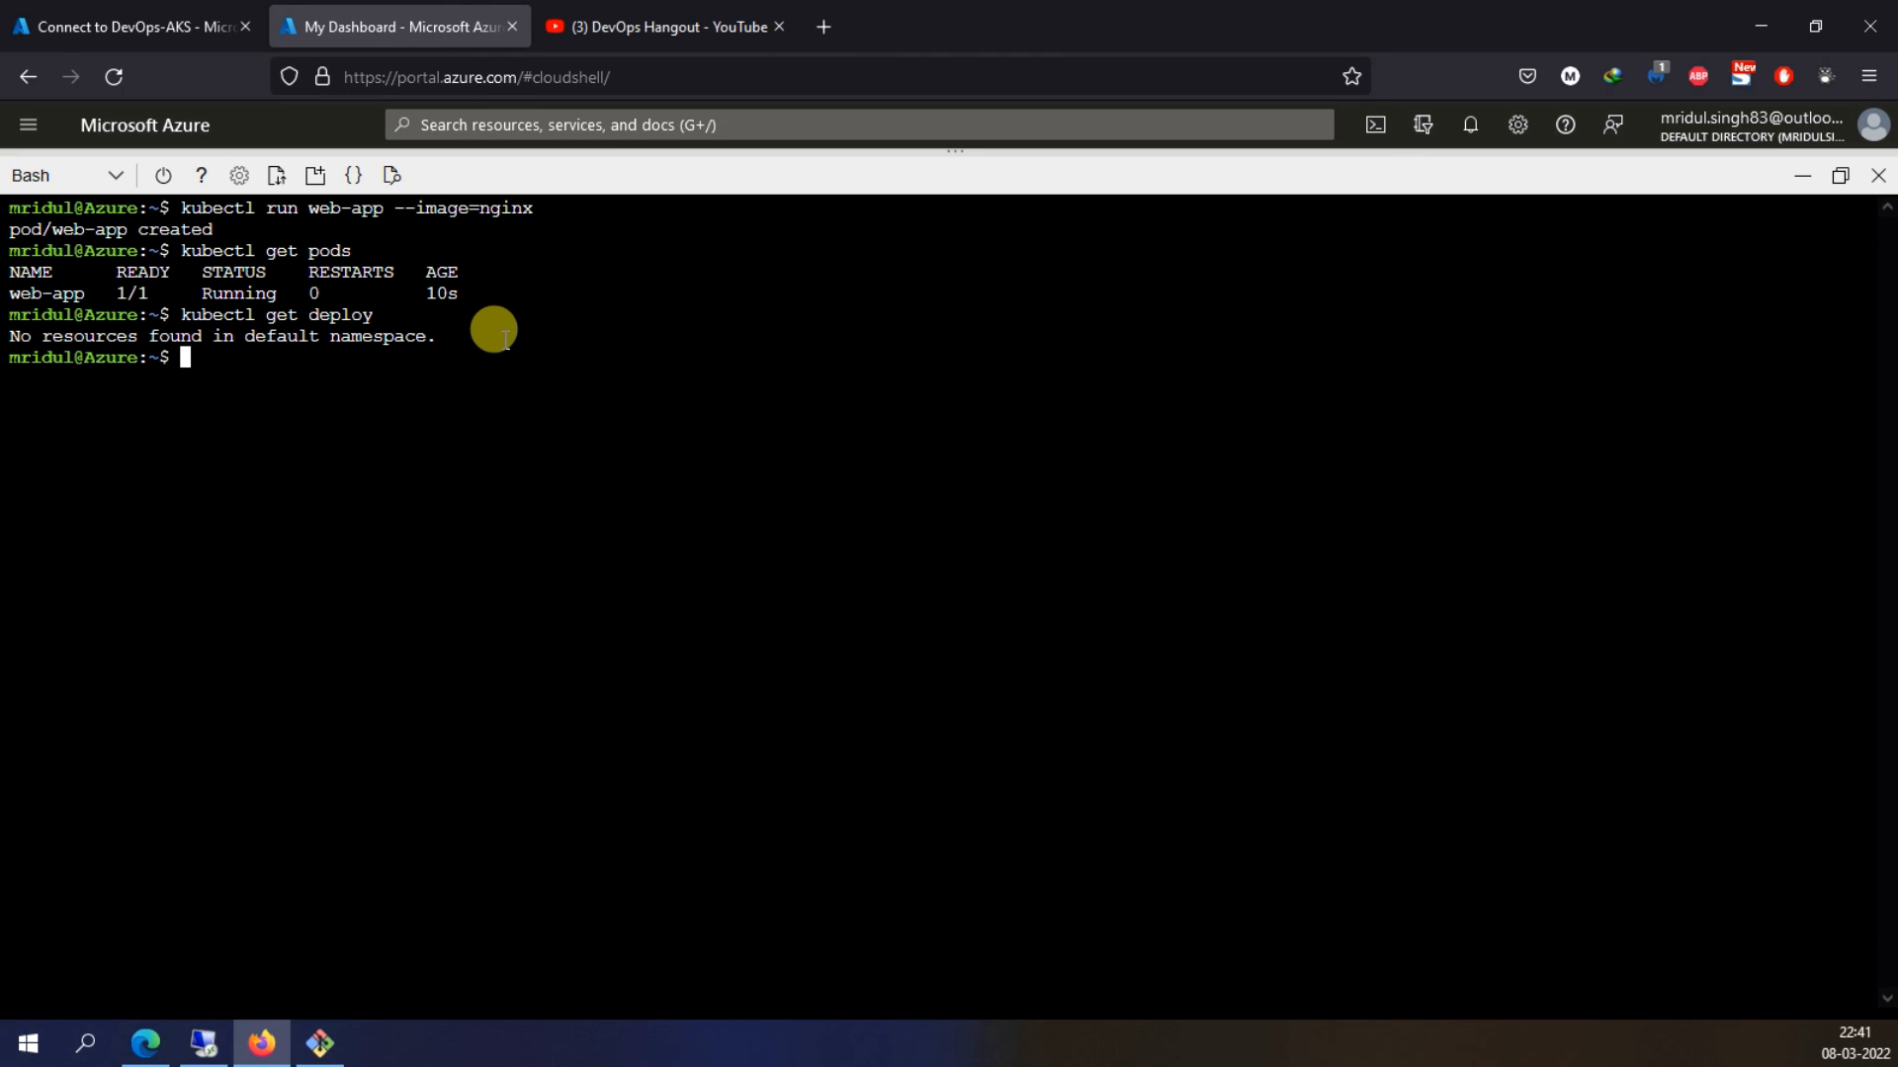
Replace the recalled command with "kubectl describe pods" at the prompt, without running it
key("Up")
key("BackSpace")
key("BackSpace")
key("BackSpace")
key("BackSpace")
key("BackSpace")
key("BackSpace")
key("BackSpace")
key("BackSpace")
key("BackSpace")
key("BackSpace")
key("BackSpace")
key("BackSpace")
key("BackSpace")
key("BackSpace")
key("BackSpace")
key("BackSpace")
key("BackSpace")
type("kubectl get pods")
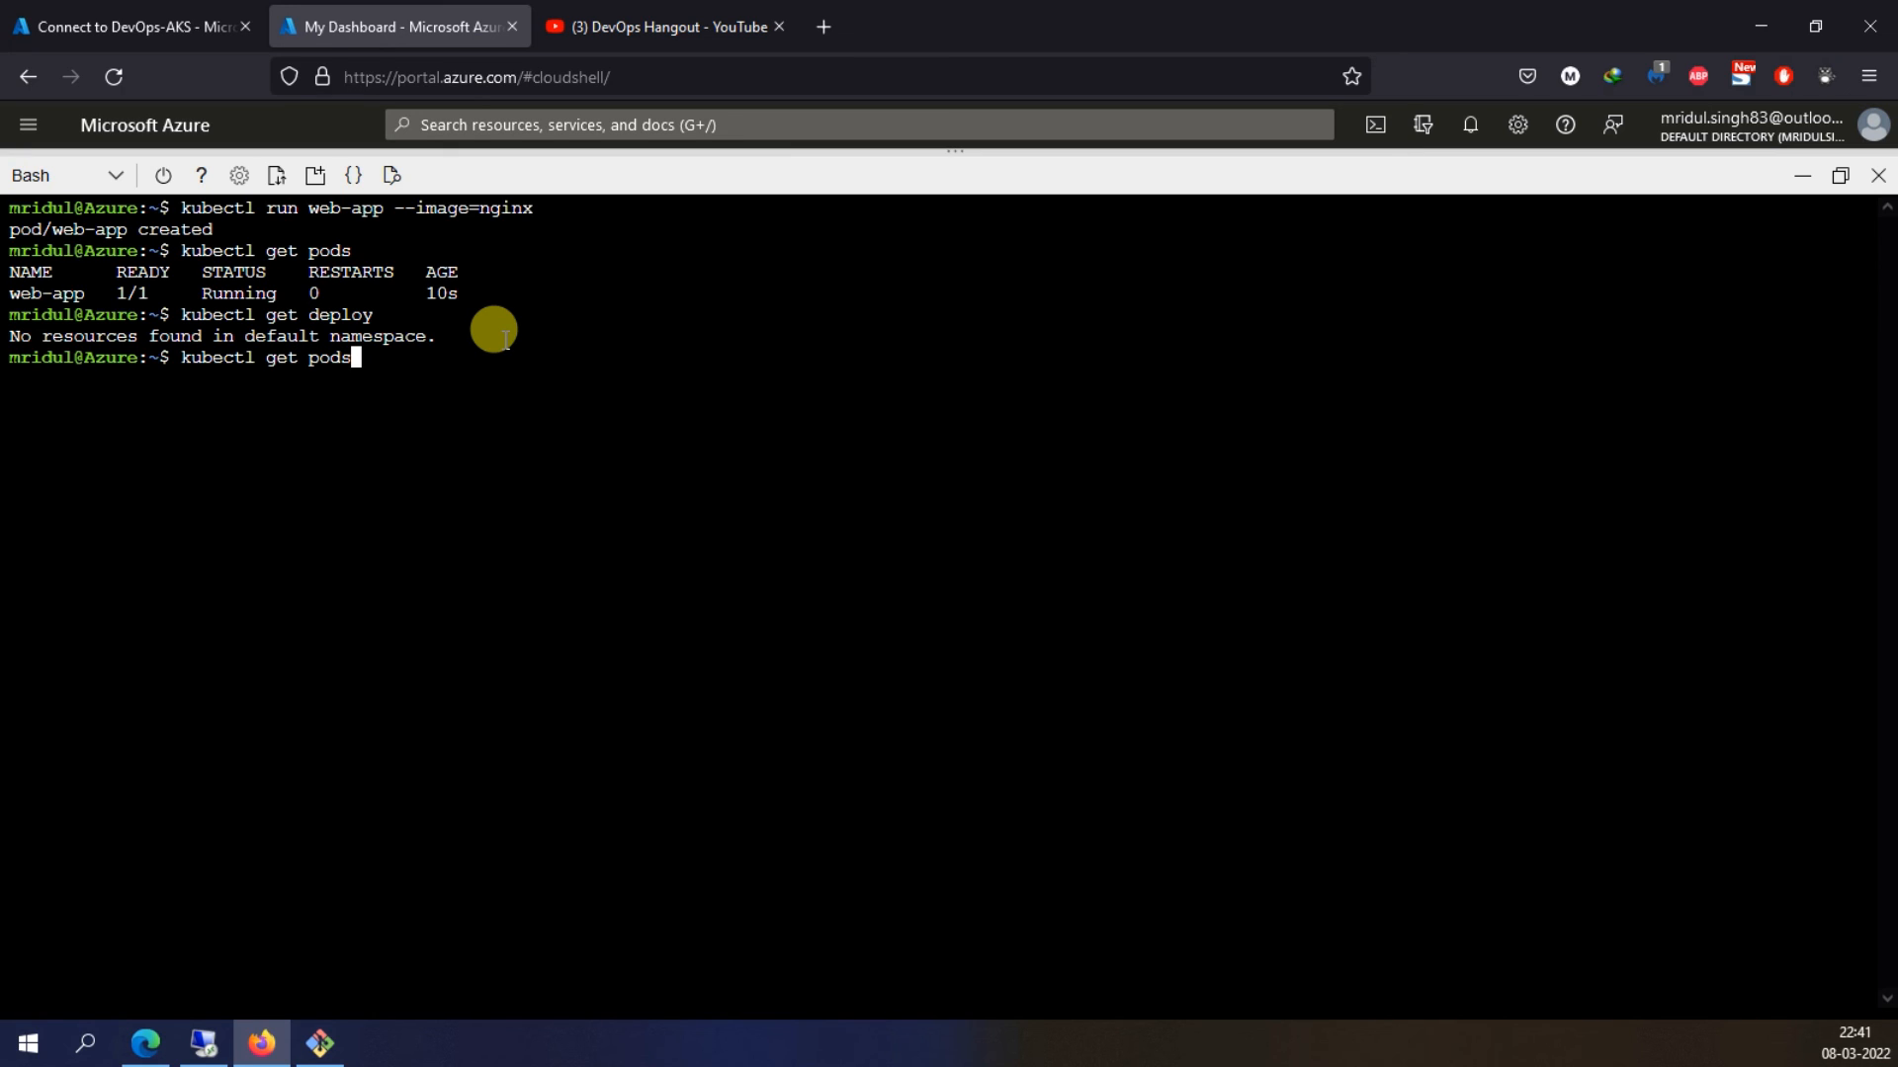
key("BackSpace")
key("BackSpace")
key("BackSpace")
key("BackSpace")
key("BackSpace")
key("BackSpace")
key("BackSpace")
type("de")
key("BackSpace")
key("BackSpace")
key("BackSpace")
type("describel")
key("BackSpace")
key("BackSpace")
type("e pods")
double_click(71, 294)
right_click(535, 337)
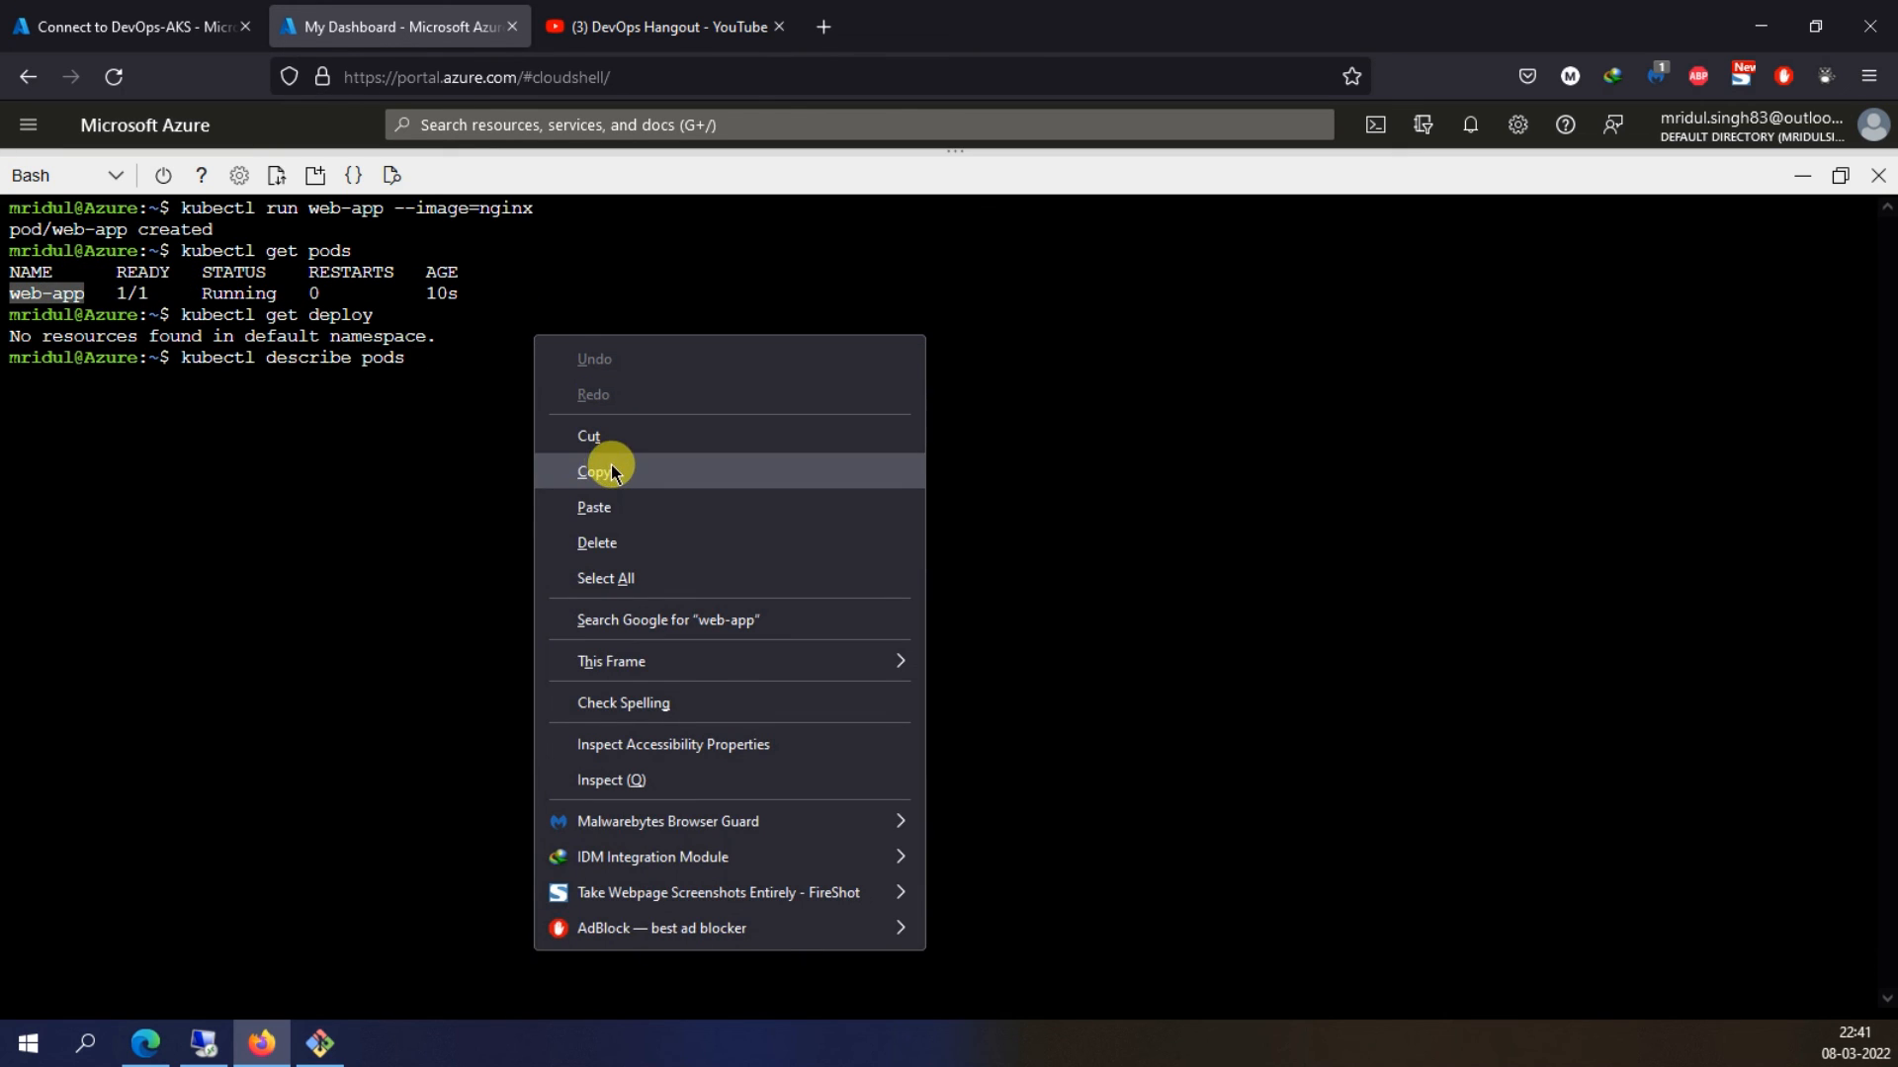
left_click(607, 508)
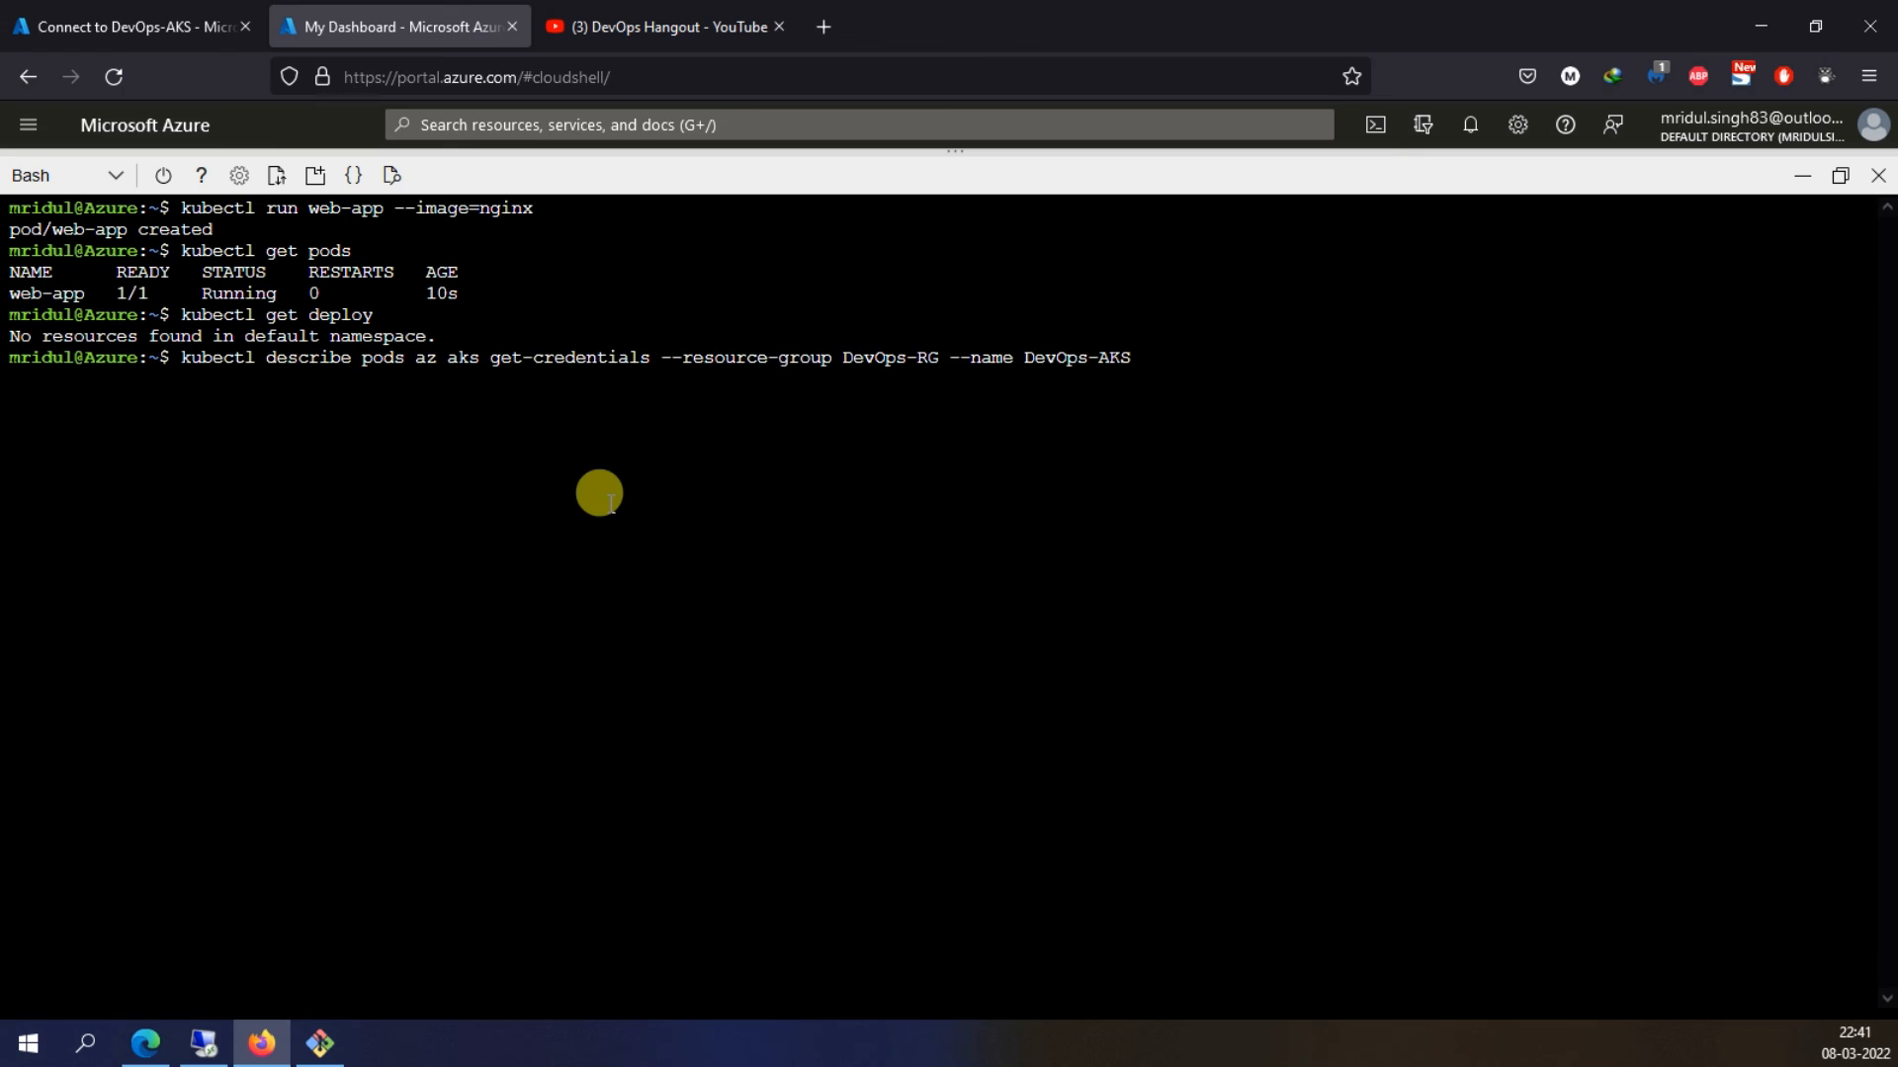
key("BackSpace")
key("BackSpace")
key("BackSpace")
key("BackSpace")
key("BackSpace")
key("BackSpace")
key("BackSpace")
key("BackSpace")
key("BackSpace")
key("BackSpace")
key("BackSpace")
key("BackSpace")
key("BackSpace")
key("BackSpace")
key("BackSpace")
key("BackSpace")
key("BackSpace")
key("BackSpace")
key("BackSpace")
key("BackSpace")
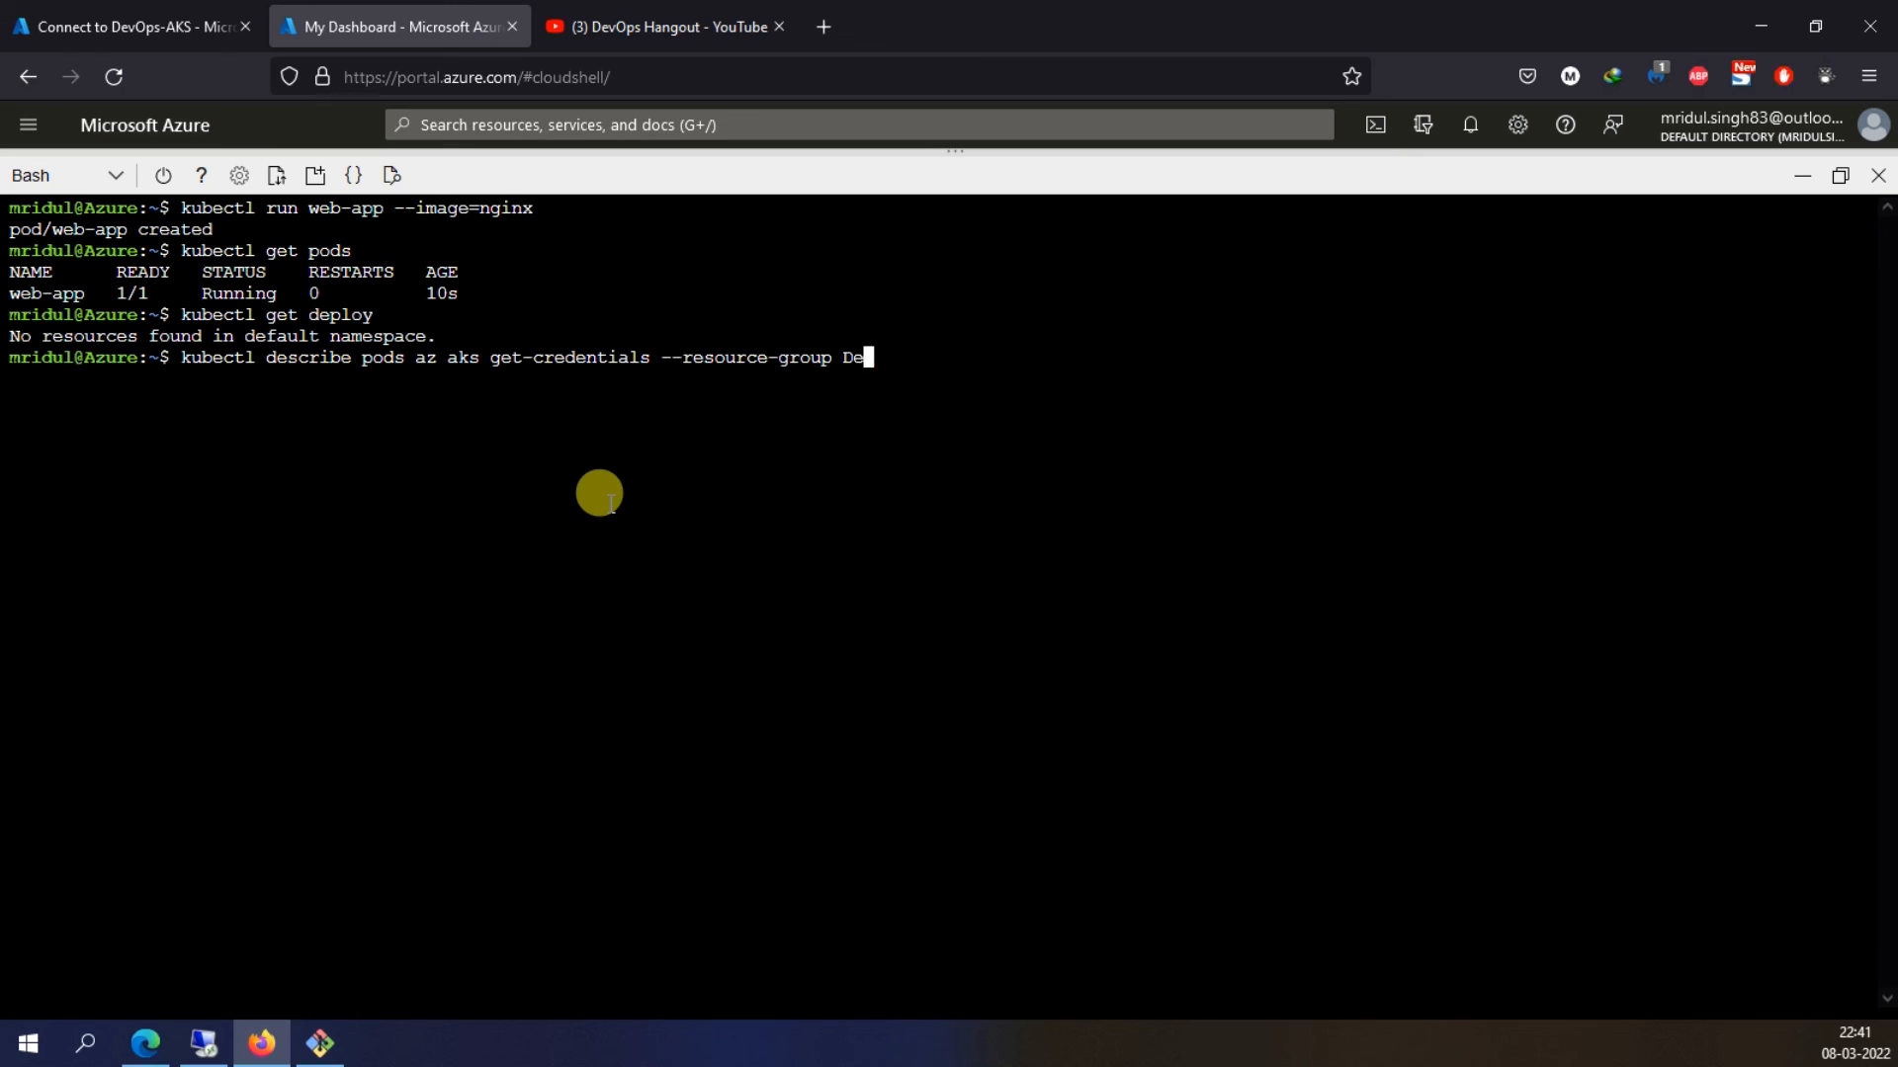
key("BackSpace")
key("BackSpace")
key("BackSpace")
key("BackSpace")
key("BackSpace")
key("BackSpace")
key("BackSpace")
key("BackSpace")
key("BackSpace")
key("BackSpace")
key("BackSpace")
key("BackSpace")
key("BackSpace")
key("BackSpace")
key("BackSpace")
key("BackSpace")
key("BackSpace")
key("BackSpace")
key("BackSpace")
key("BackSpace")
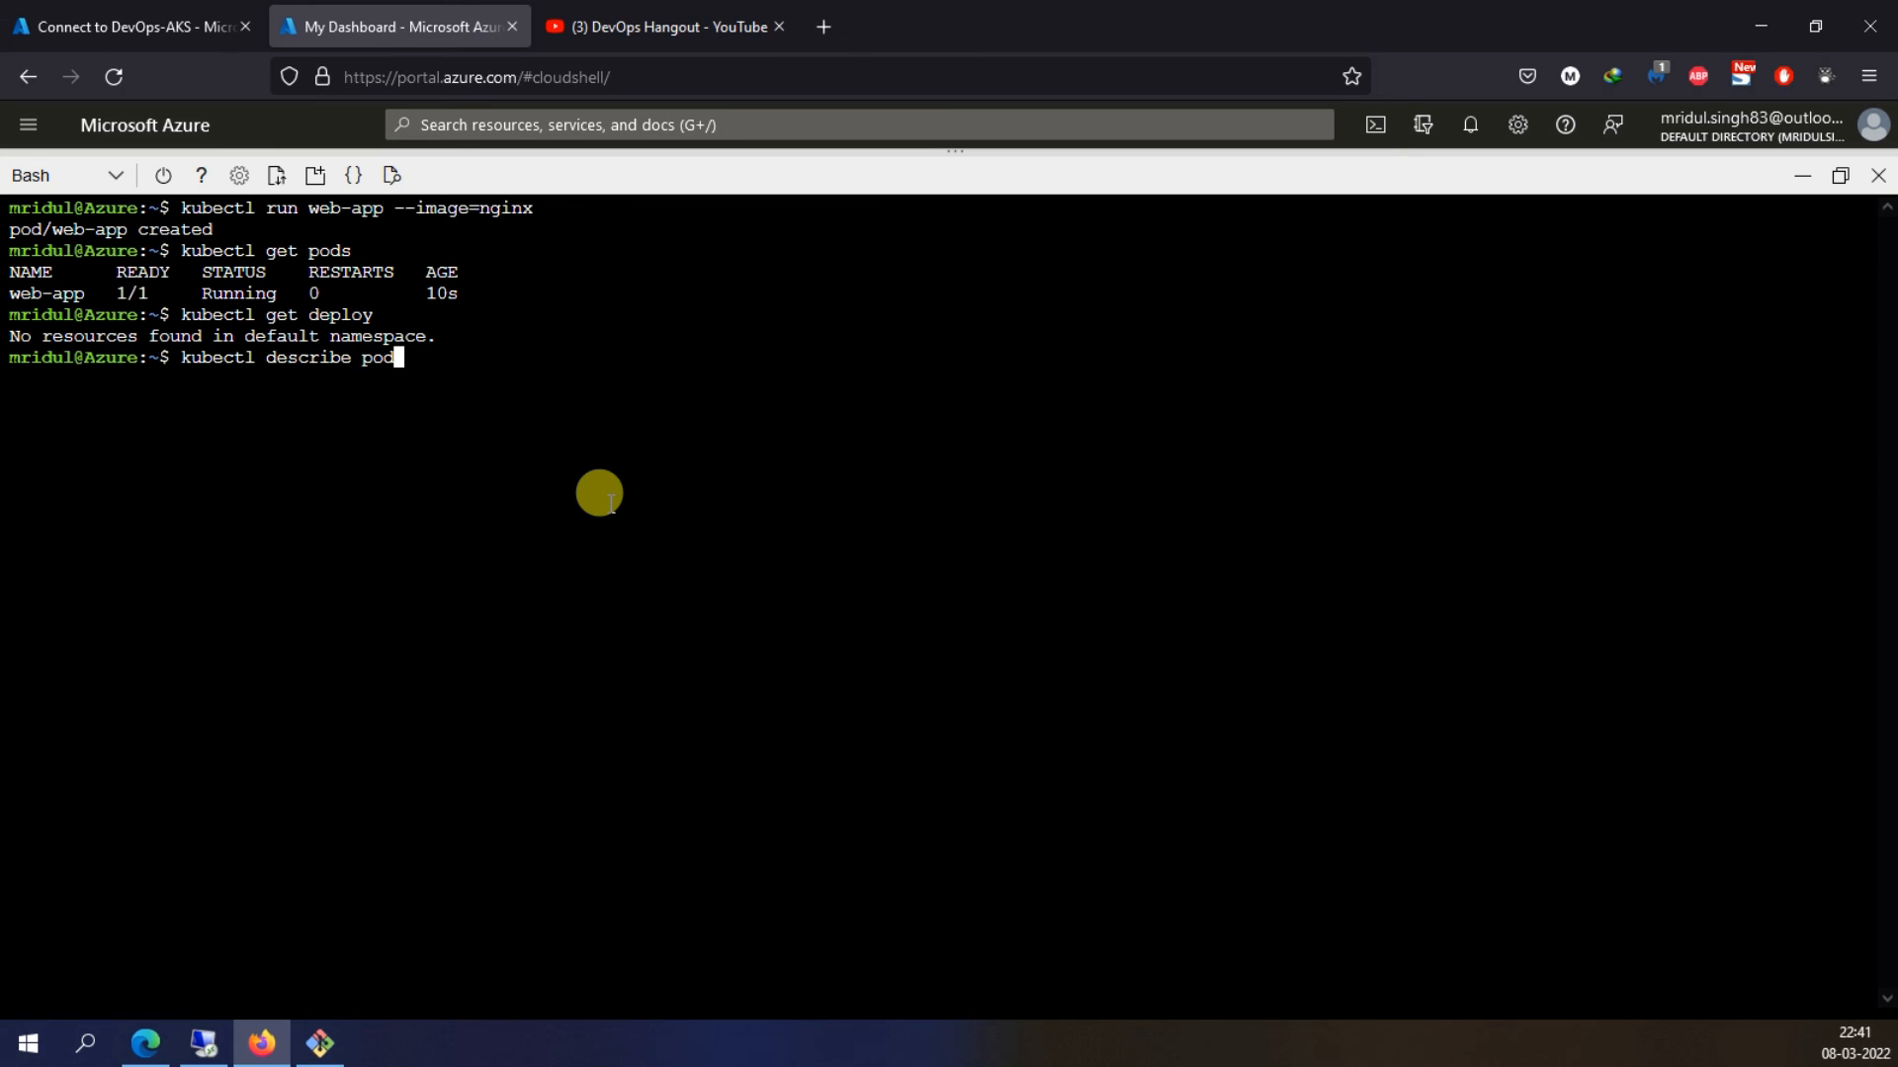
Copy the pod name web-app from the listing into the command and run "kubectl describe pods web-app"
double_click(52, 293)
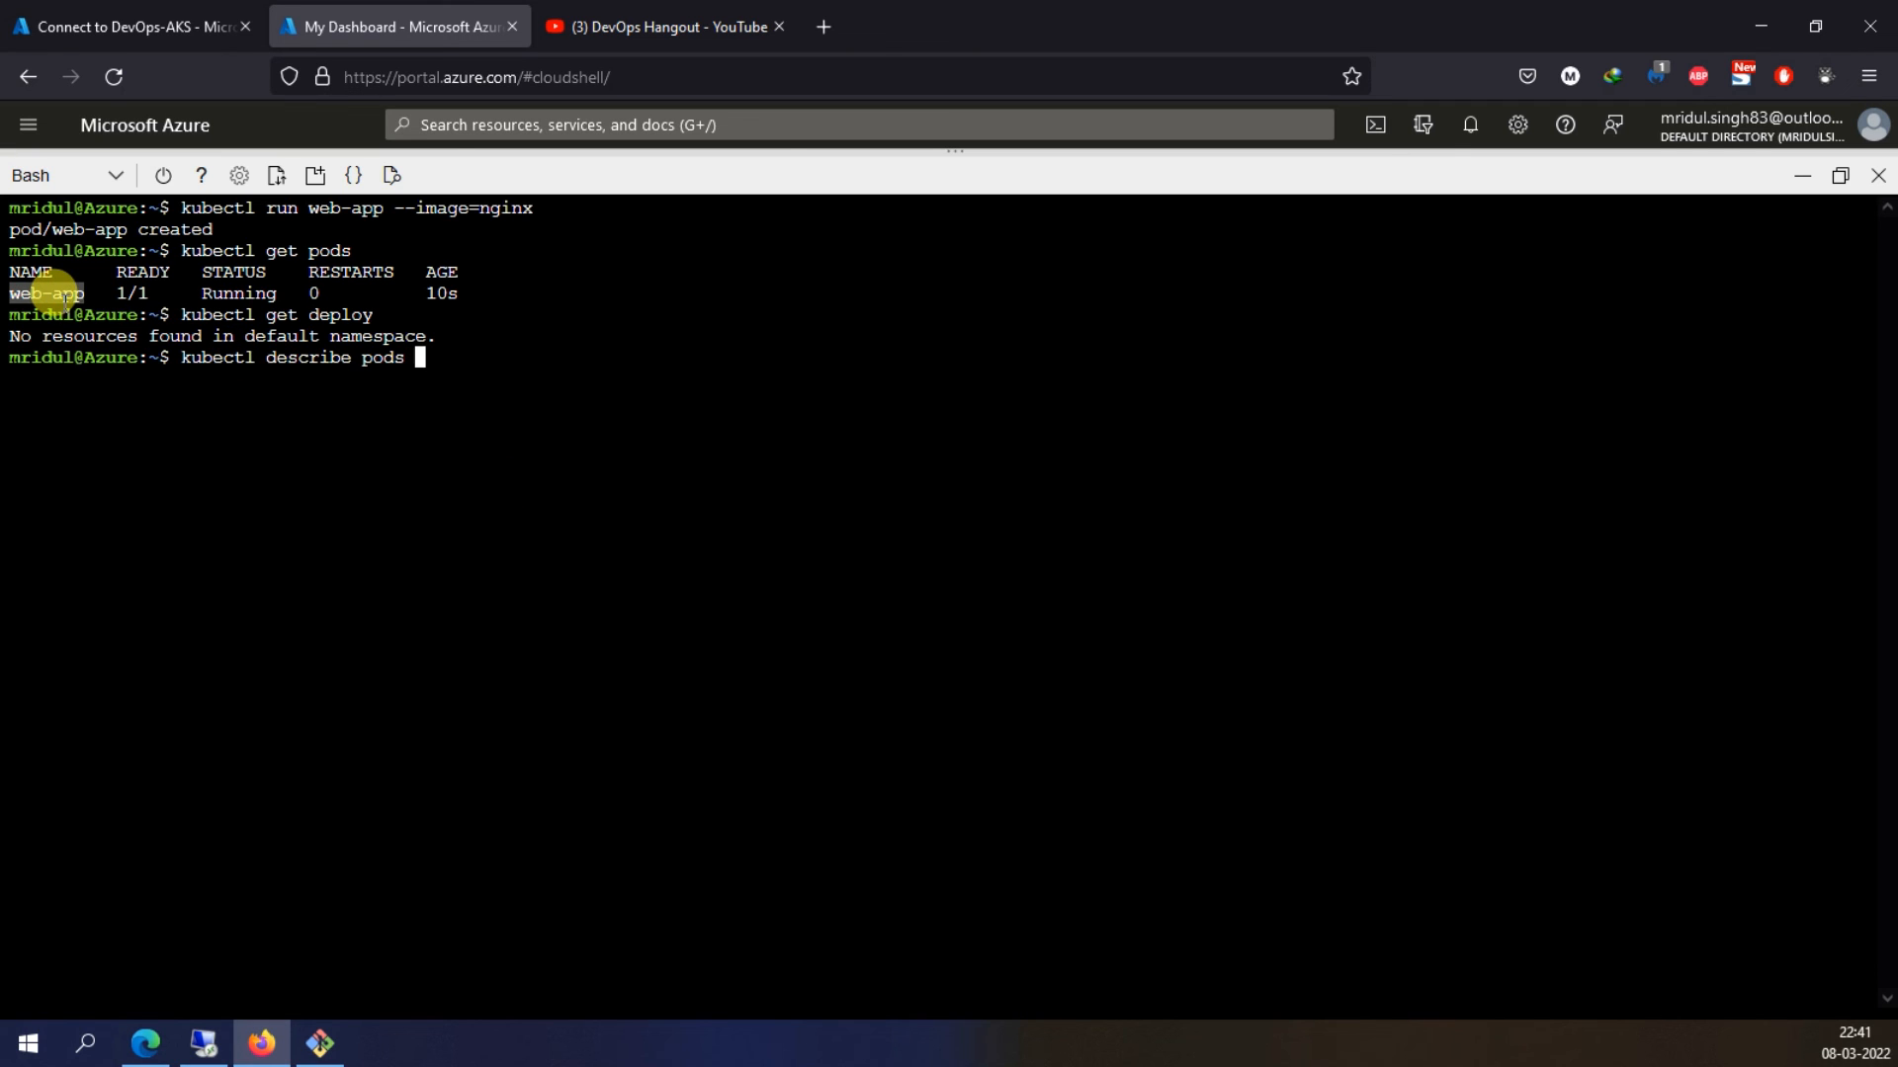
right_click(52, 293)
left_click(124, 442)
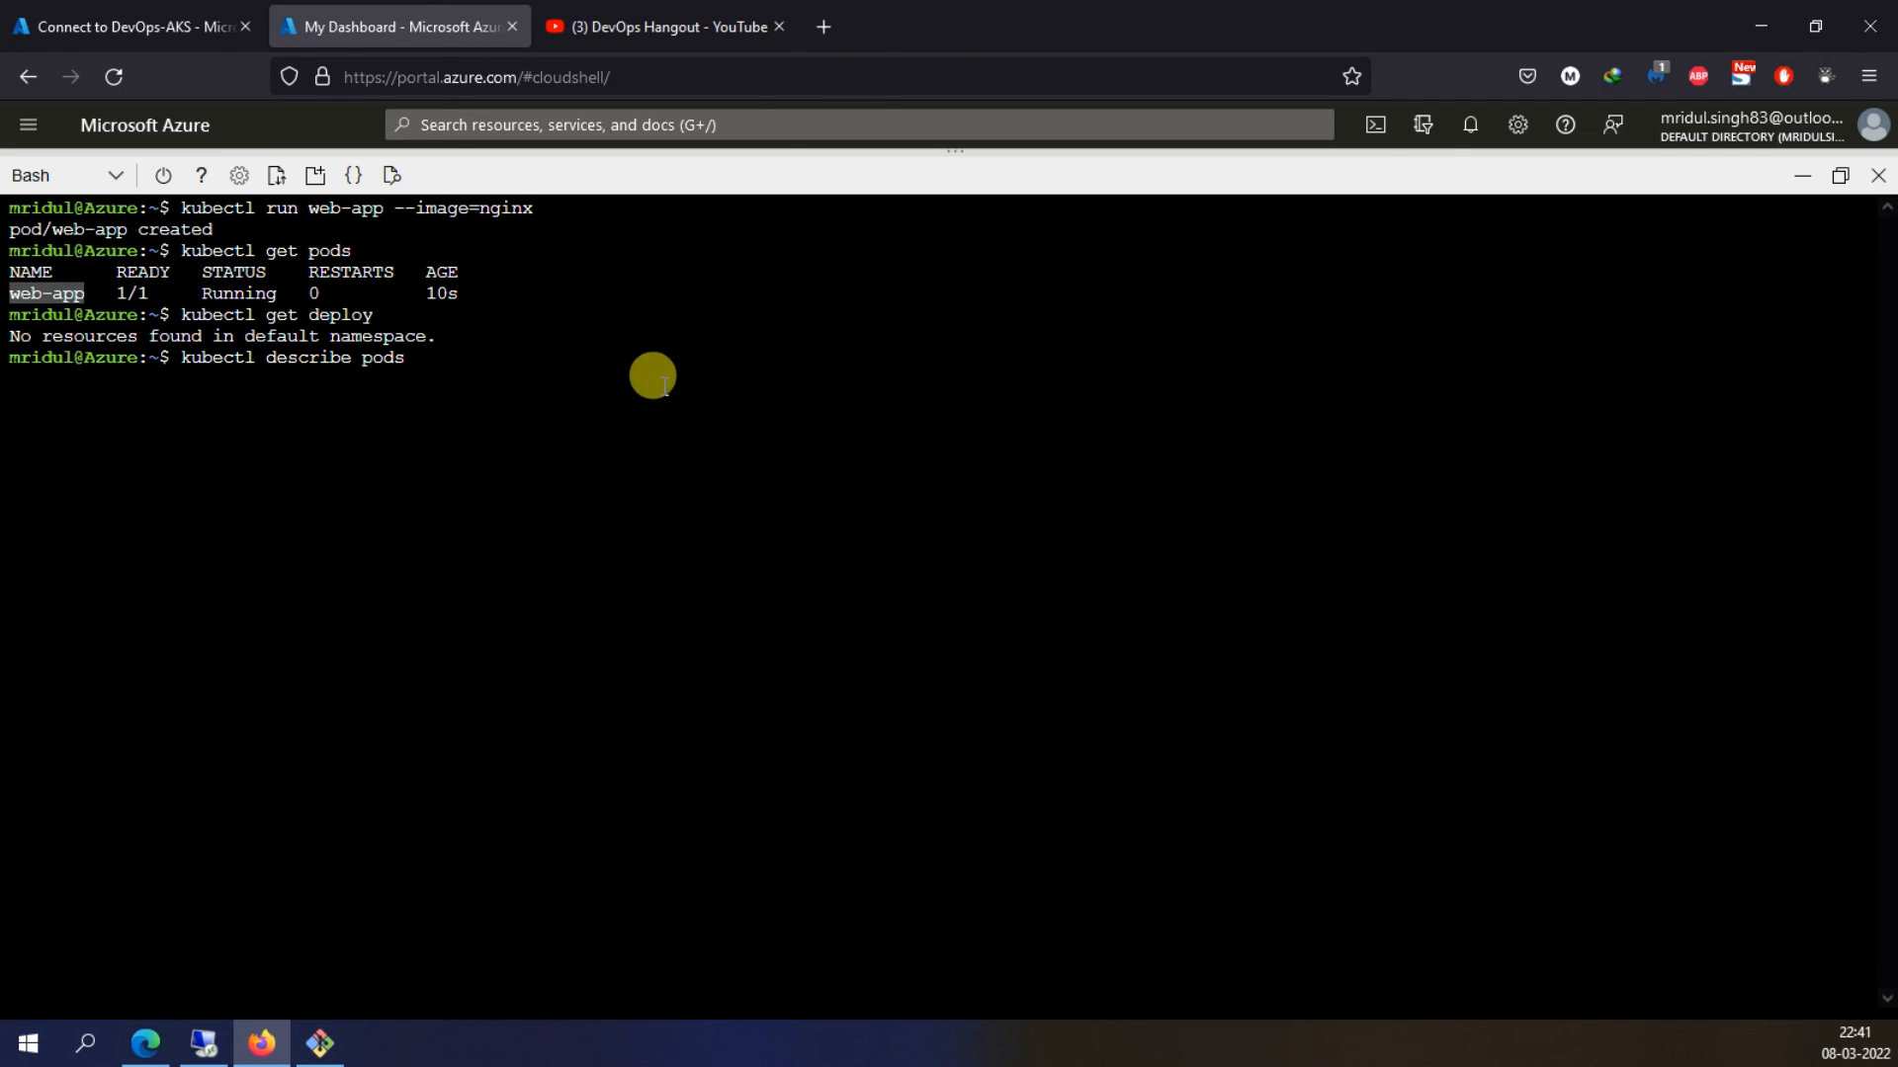
right_click(666, 390)
left_click(739, 560)
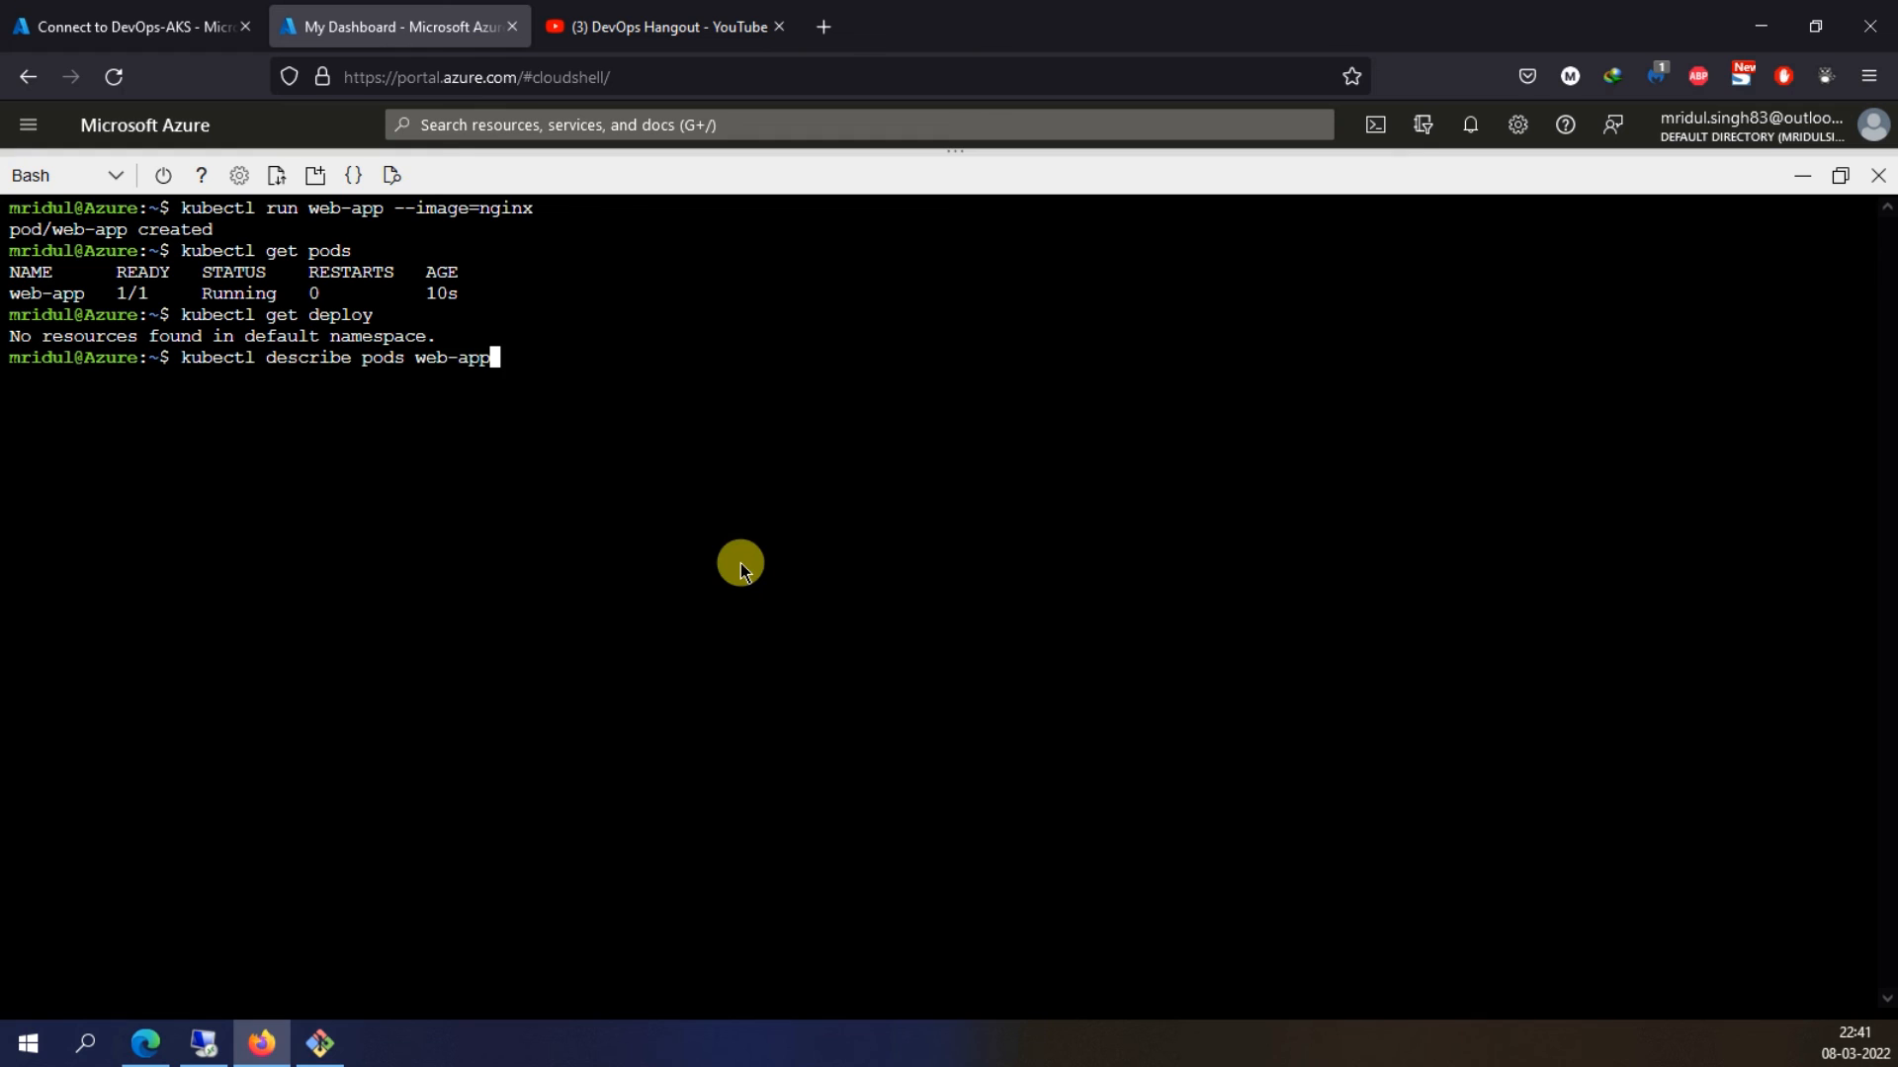
key("Return")
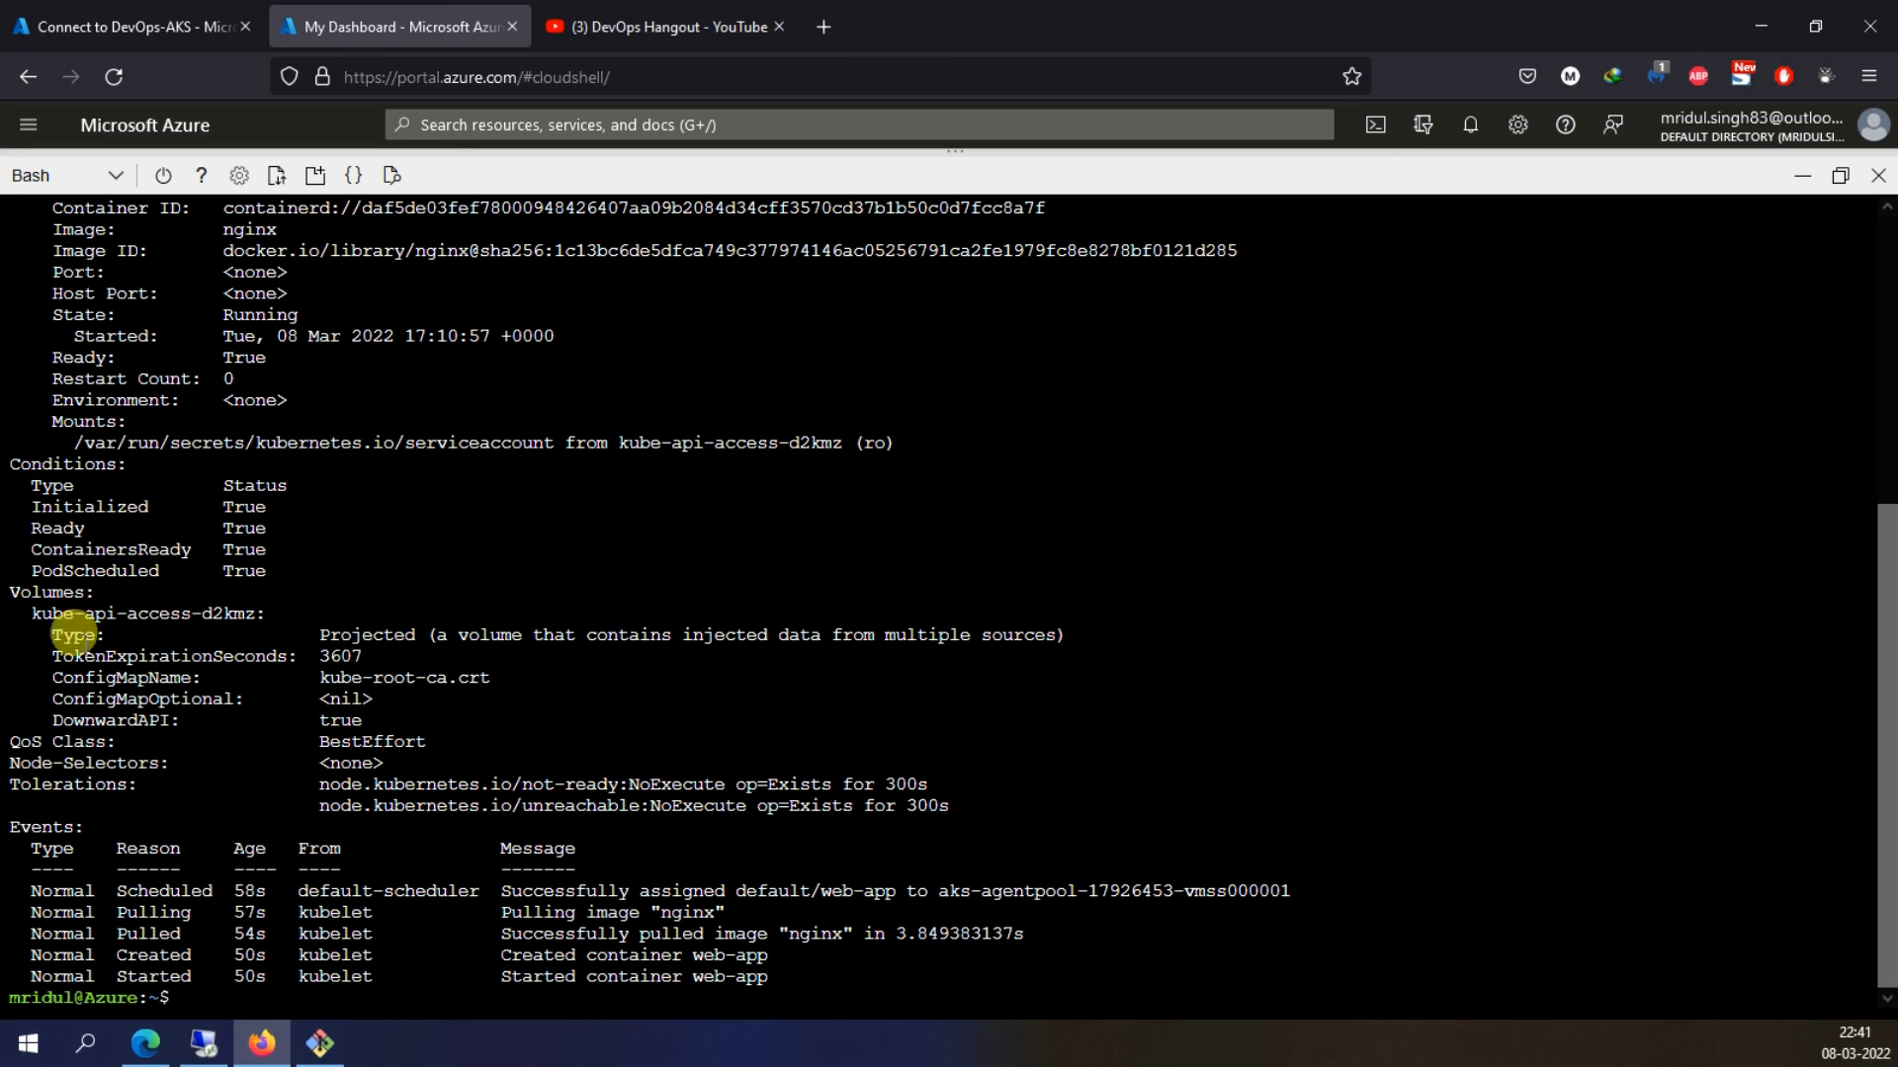
Examine the web-app pod's image, start time, IP address and labels in the describe output
scroll(132, 539, "up", 4)
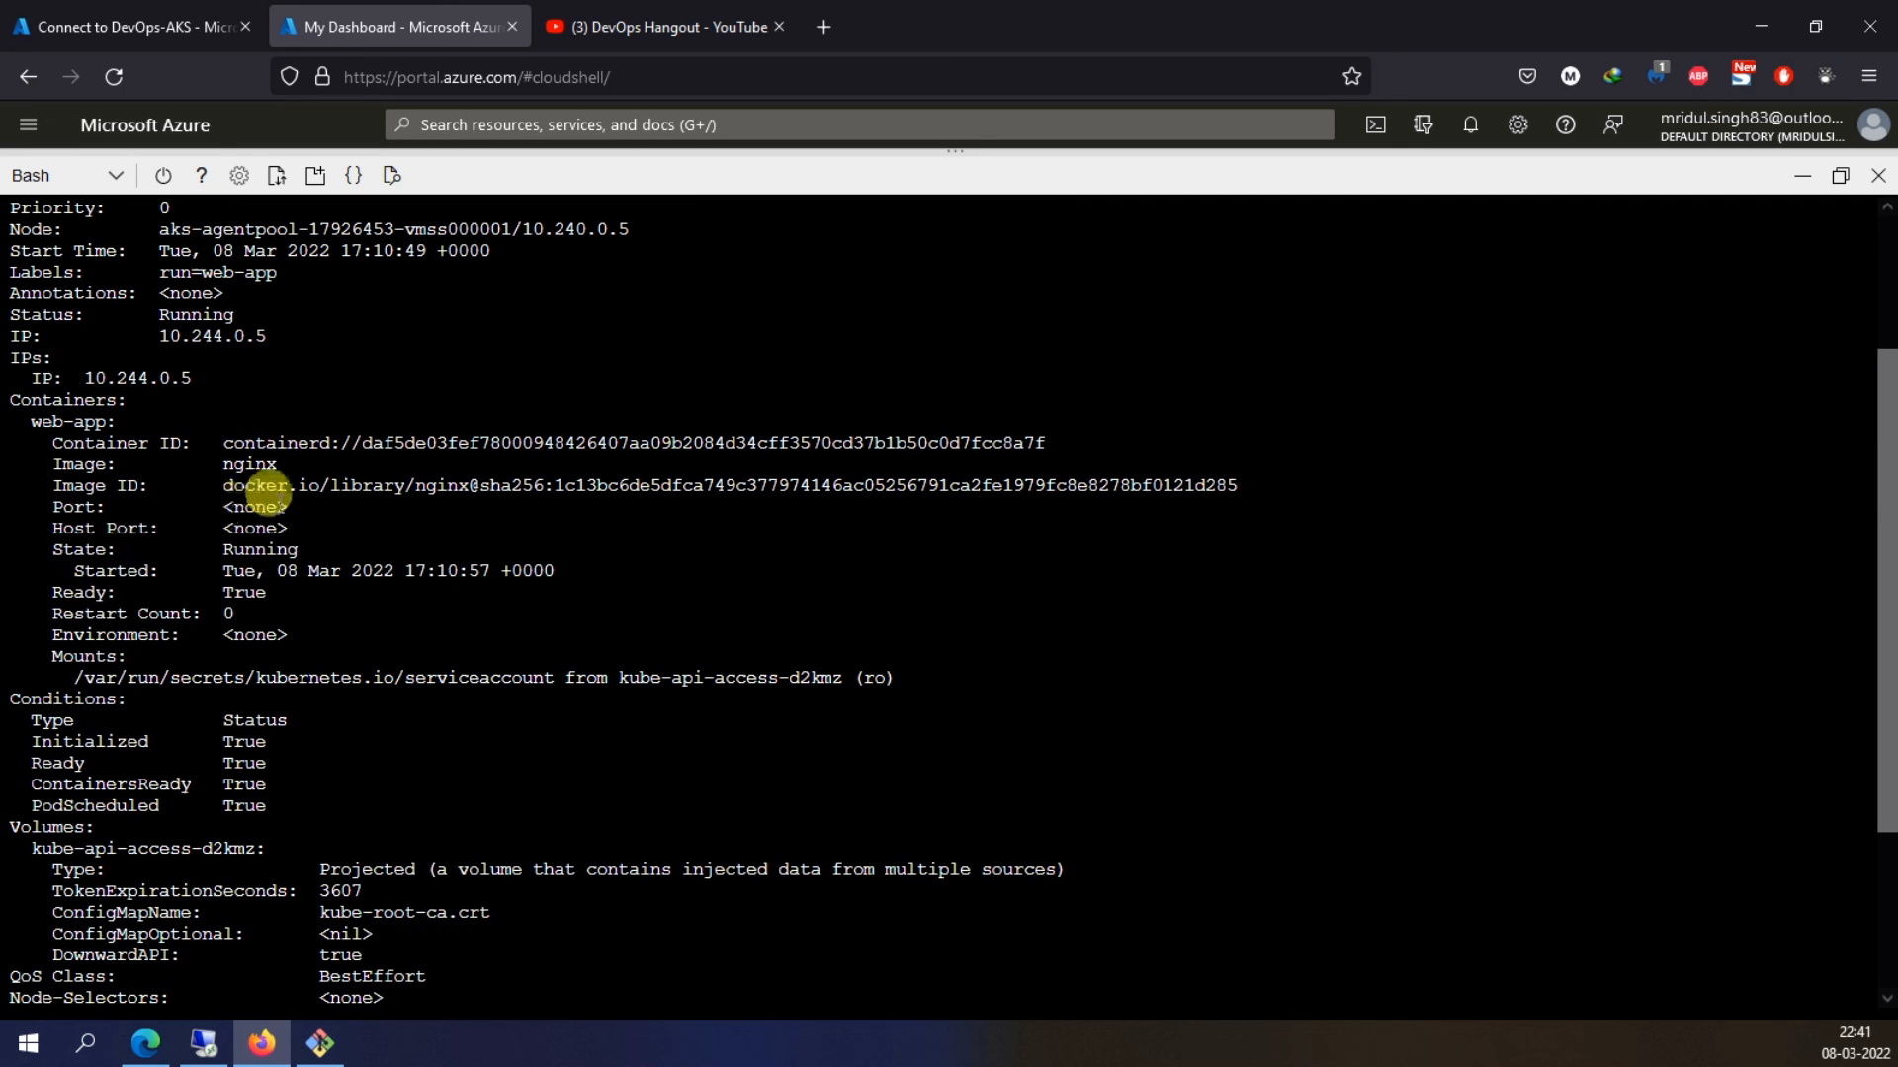
left_click_drag(244, 466, 265, 467)
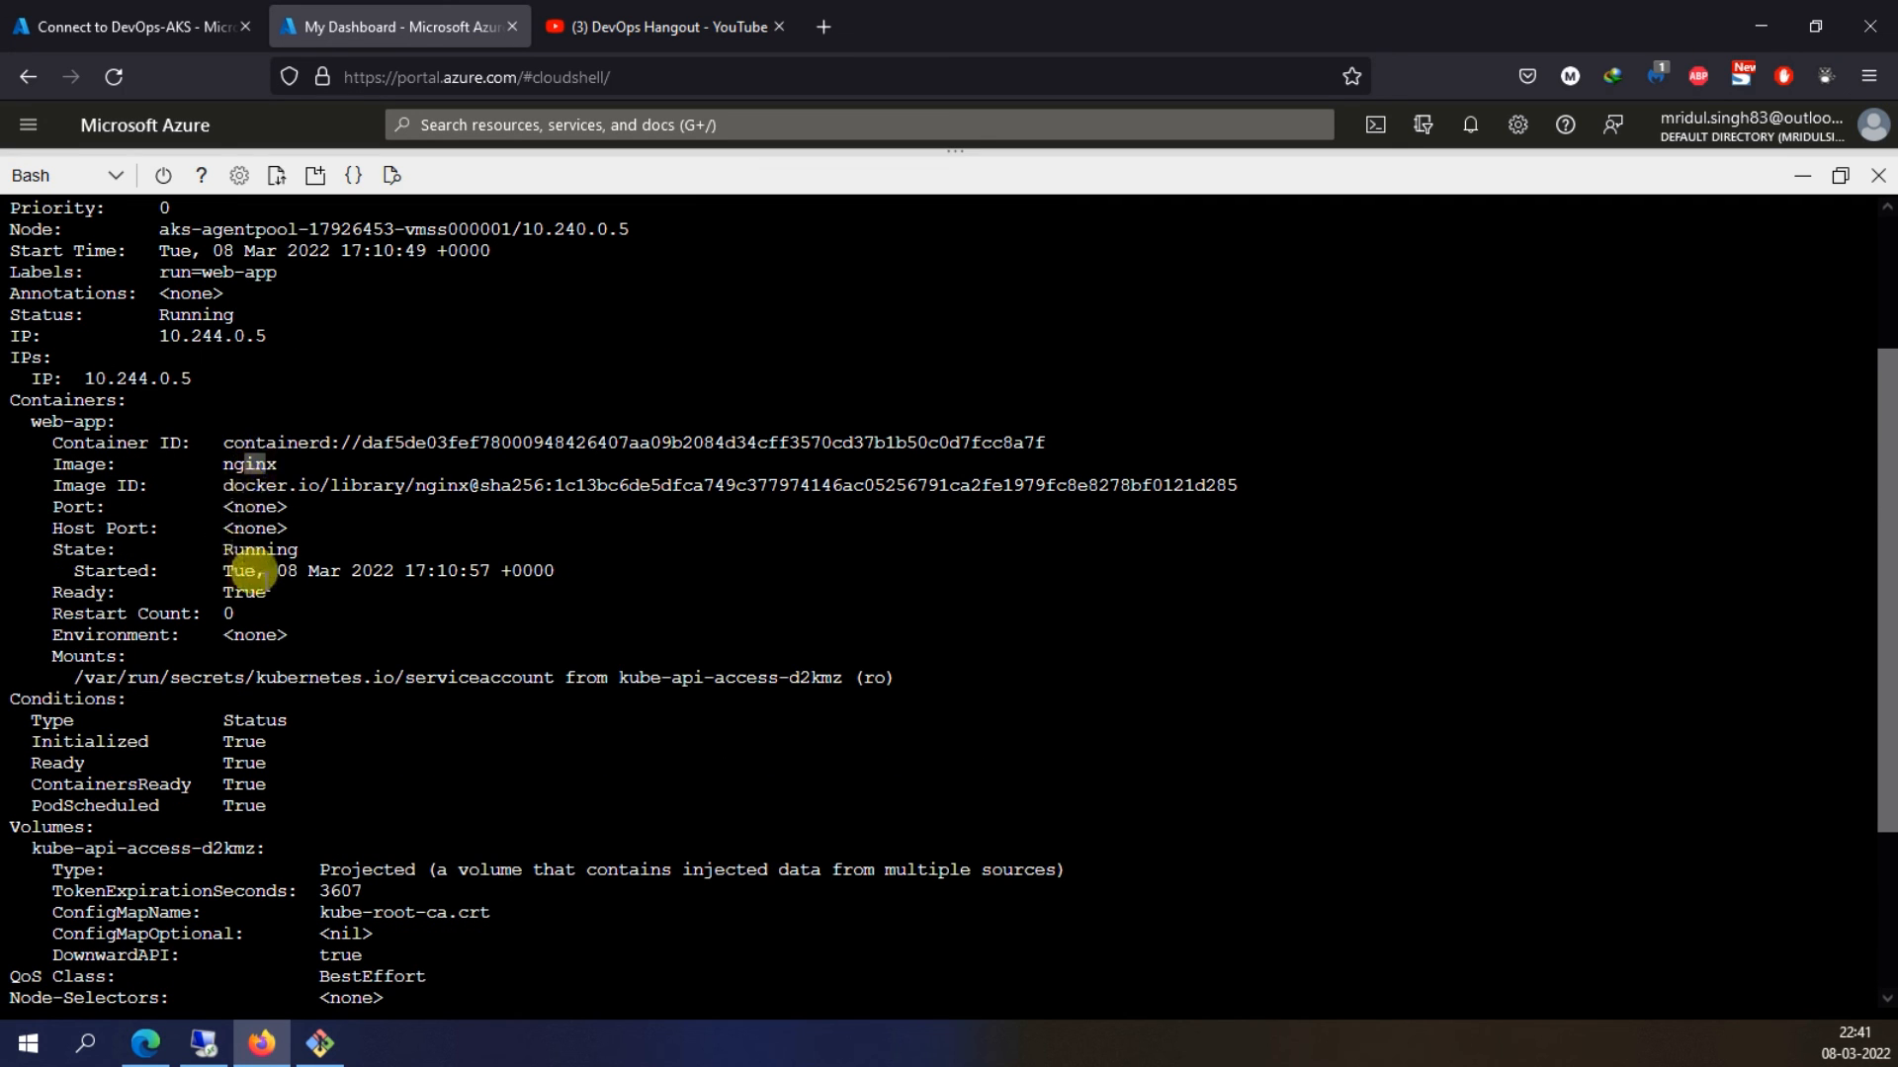
left_click_drag(225, 570, 521, 571)
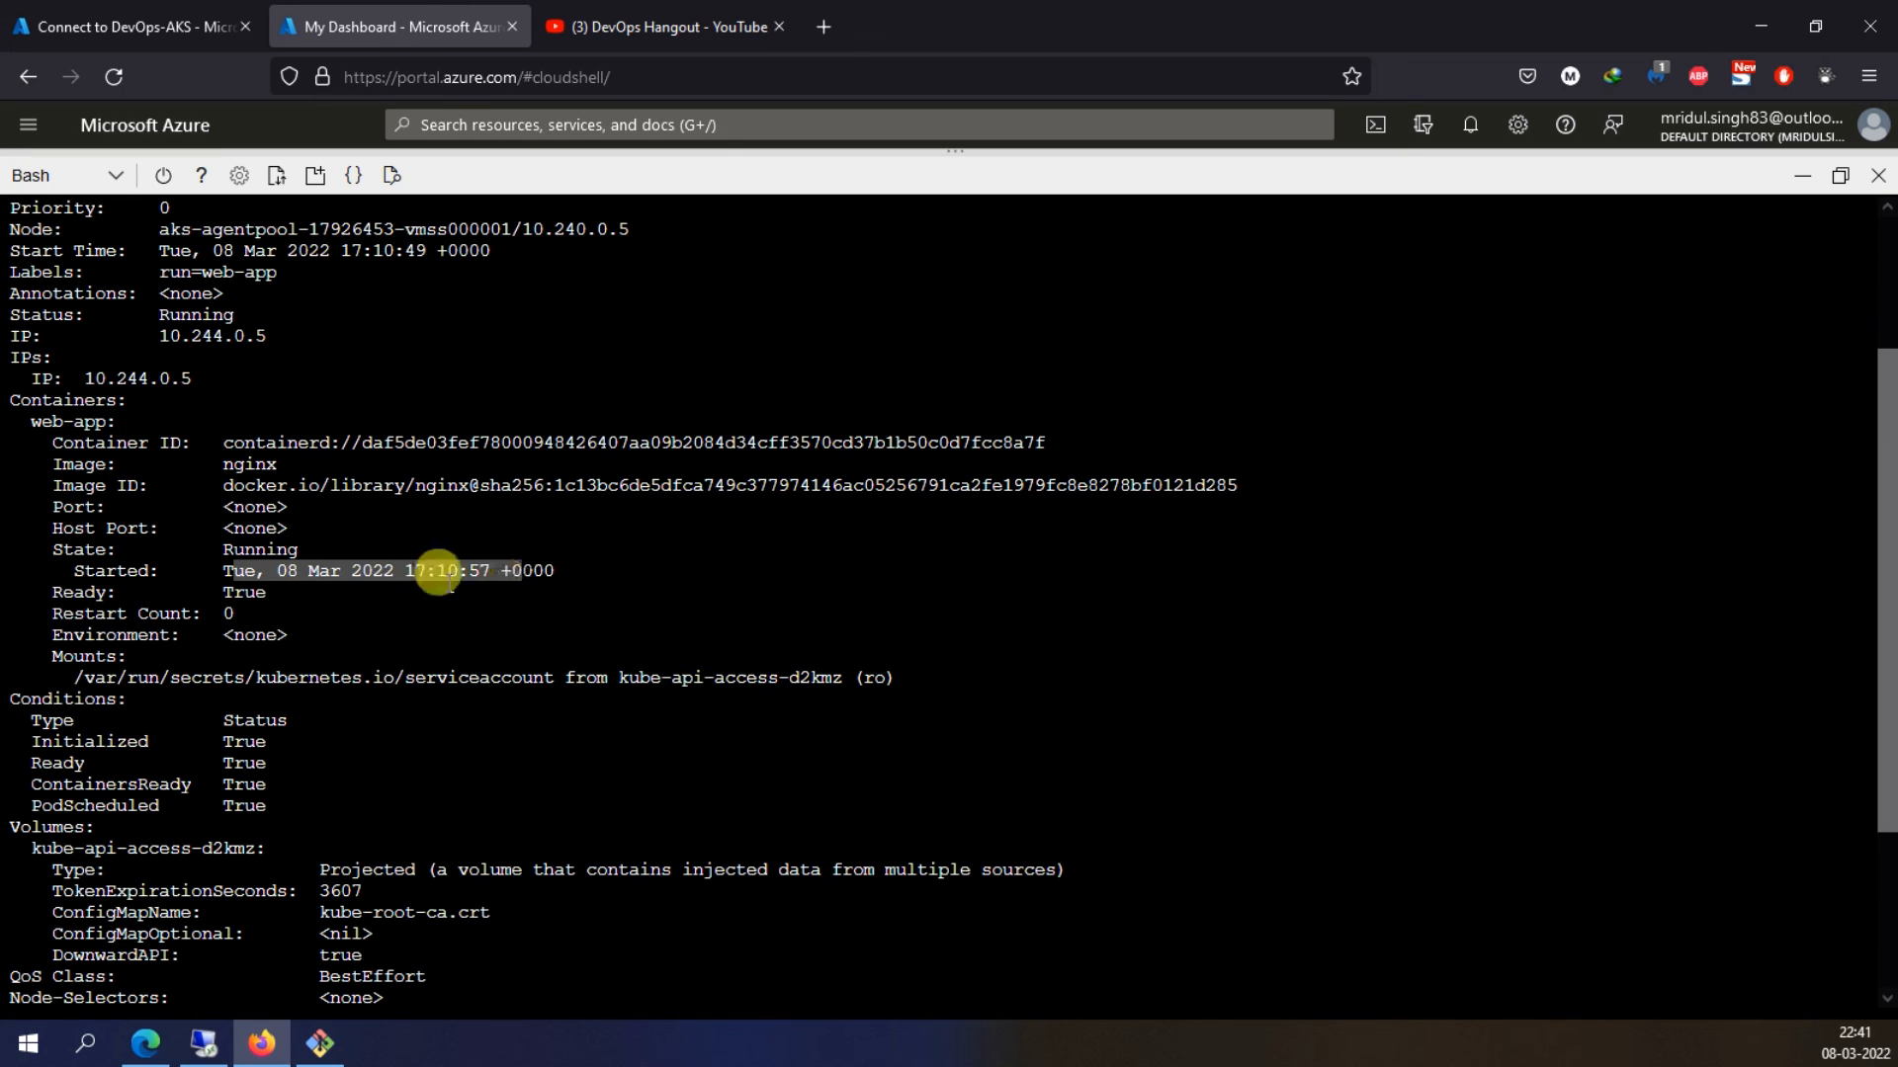
left_click(176, 337)
left_click_drag(176, 338, 255, 337)
scroll(242, 411, "up", 2)
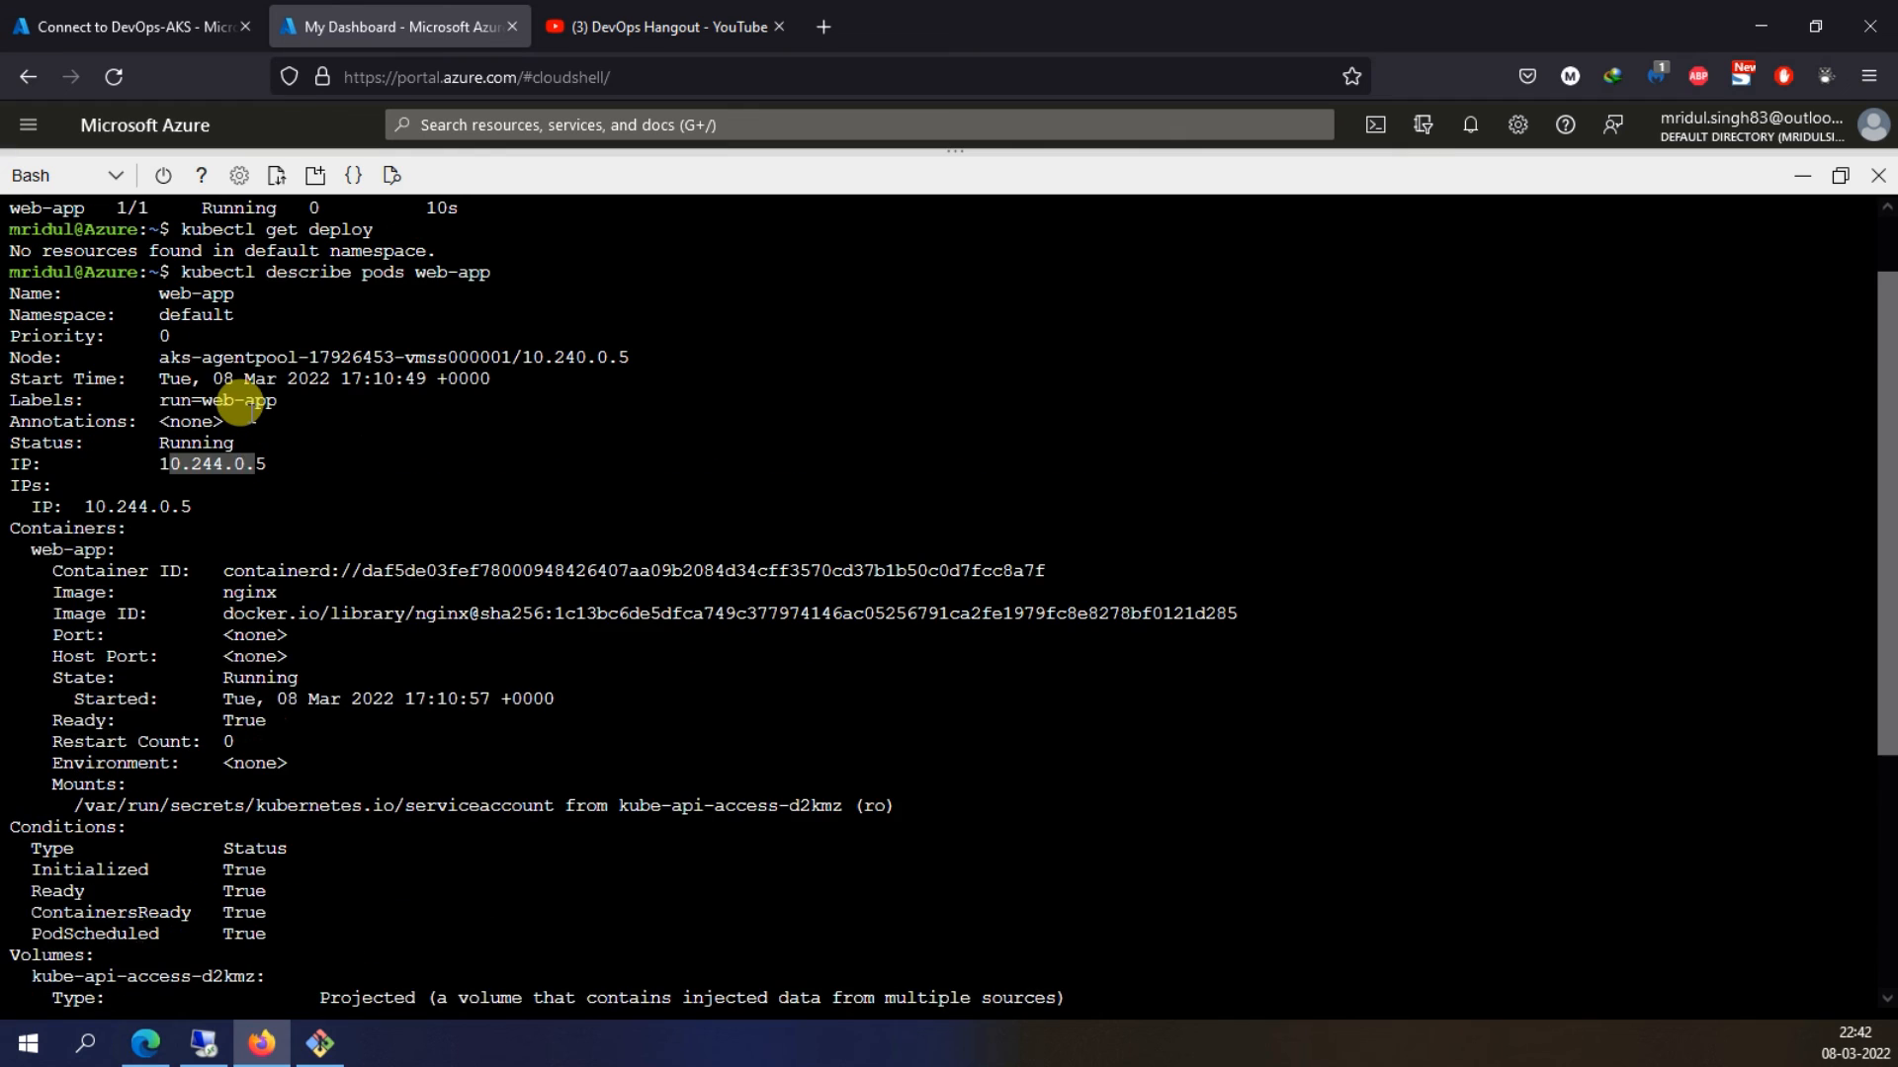
left_click_drag(161, 402, 257, 403)
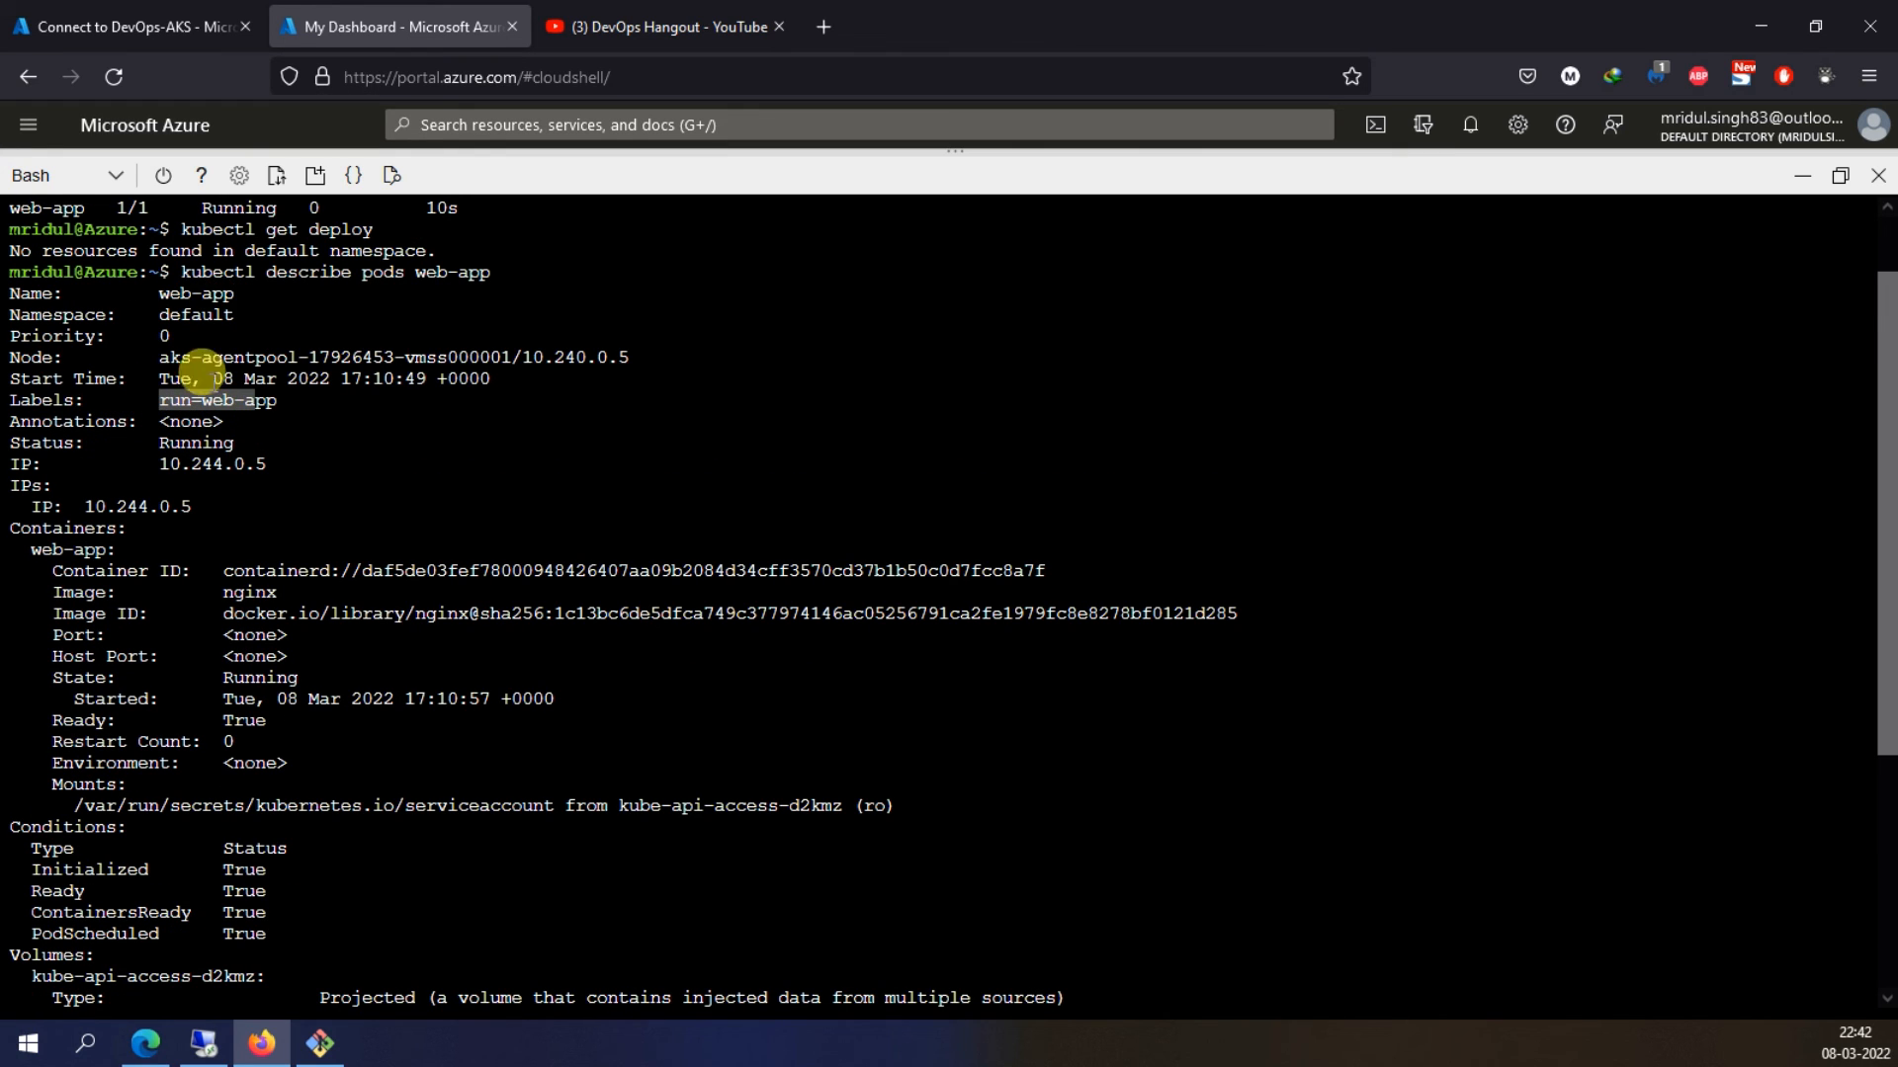